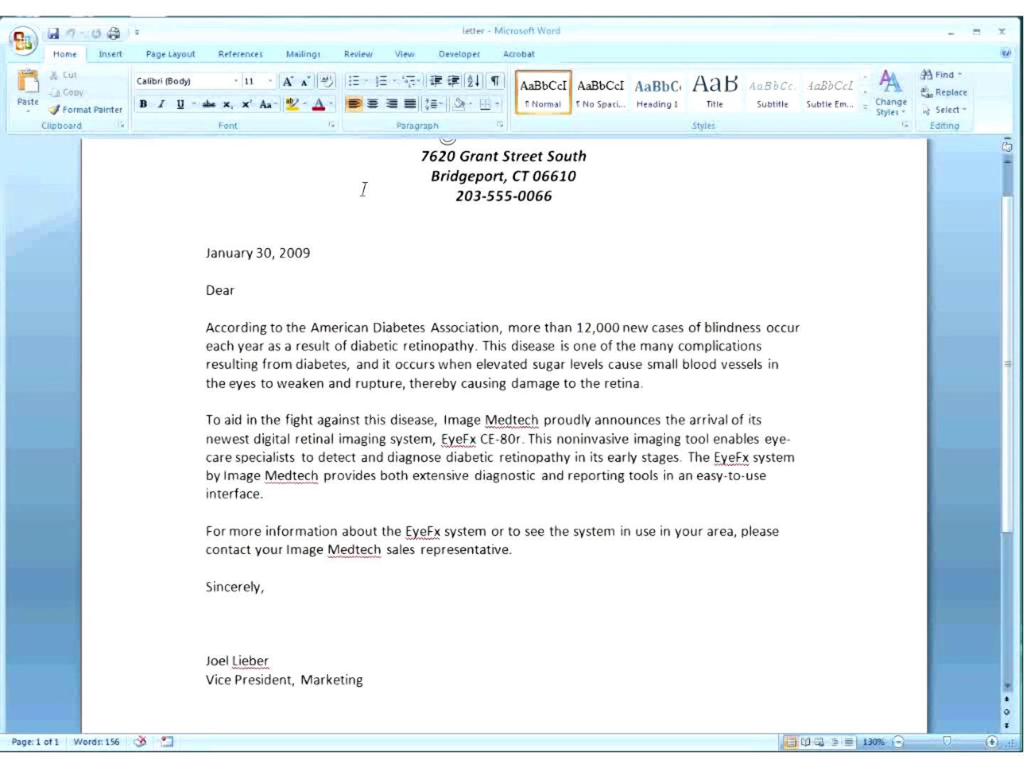
Switch on Track Changes for the letter from the Review tab.
click(357, 56)
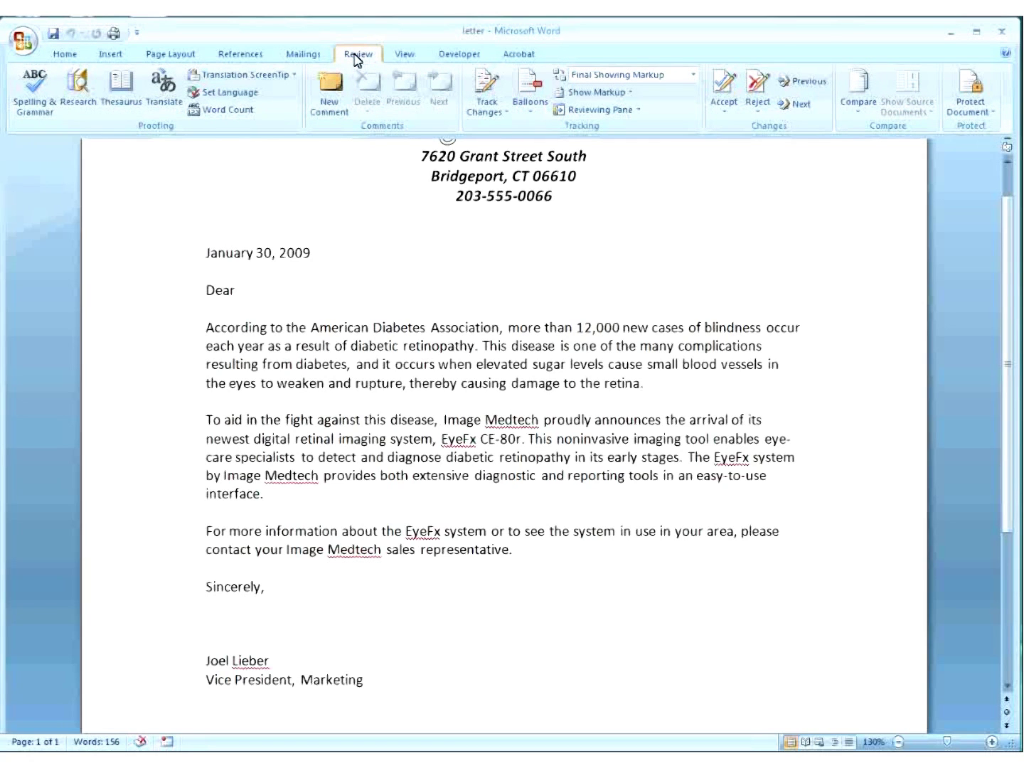
click(486, 91)
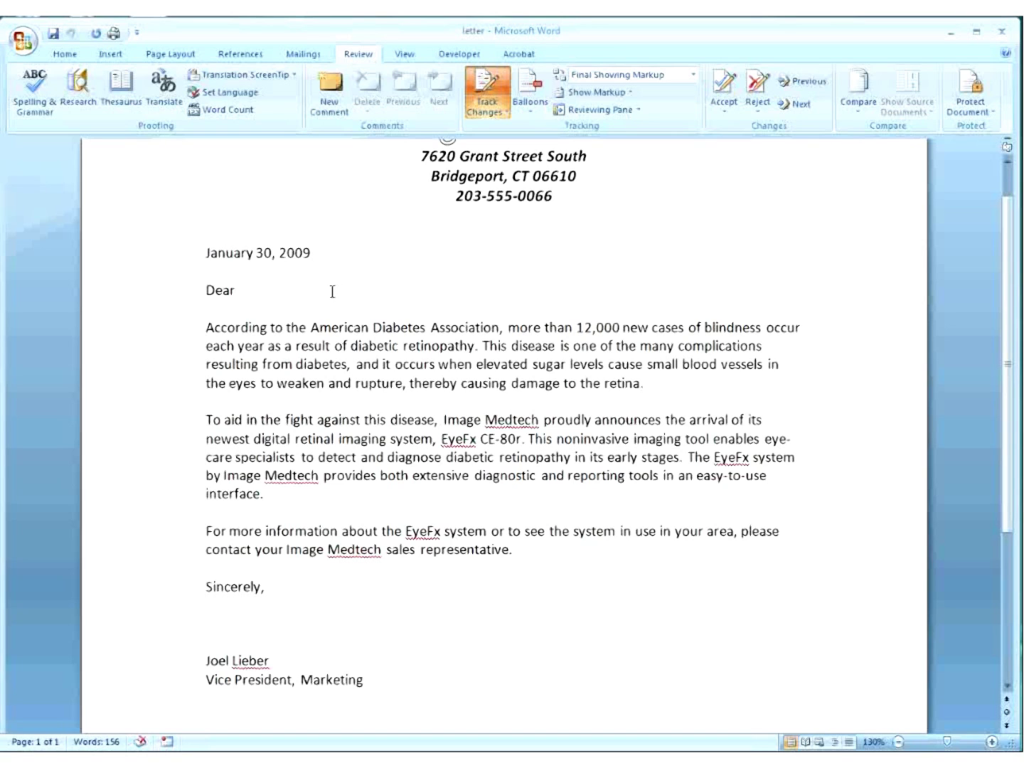
Insert the recipient's name and street address as tracked lines after the date, fixing the street typo.
key(Return)
text(Bob Smith)
key(Return)
text(123 mia)
text(n)
key(BackSpace)
key(BackSpace)
key(BackSpace)
key(BackSpace)
key(BackSpace)
text(Main Stree)
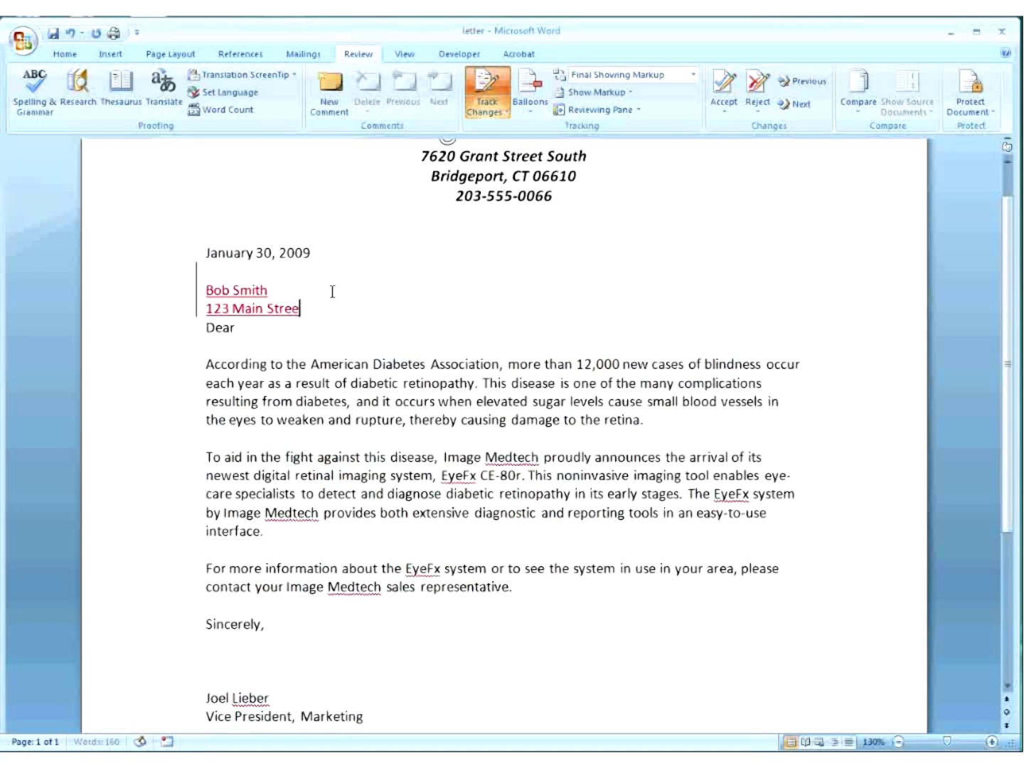
text(t)
key(Return)
key(Return)
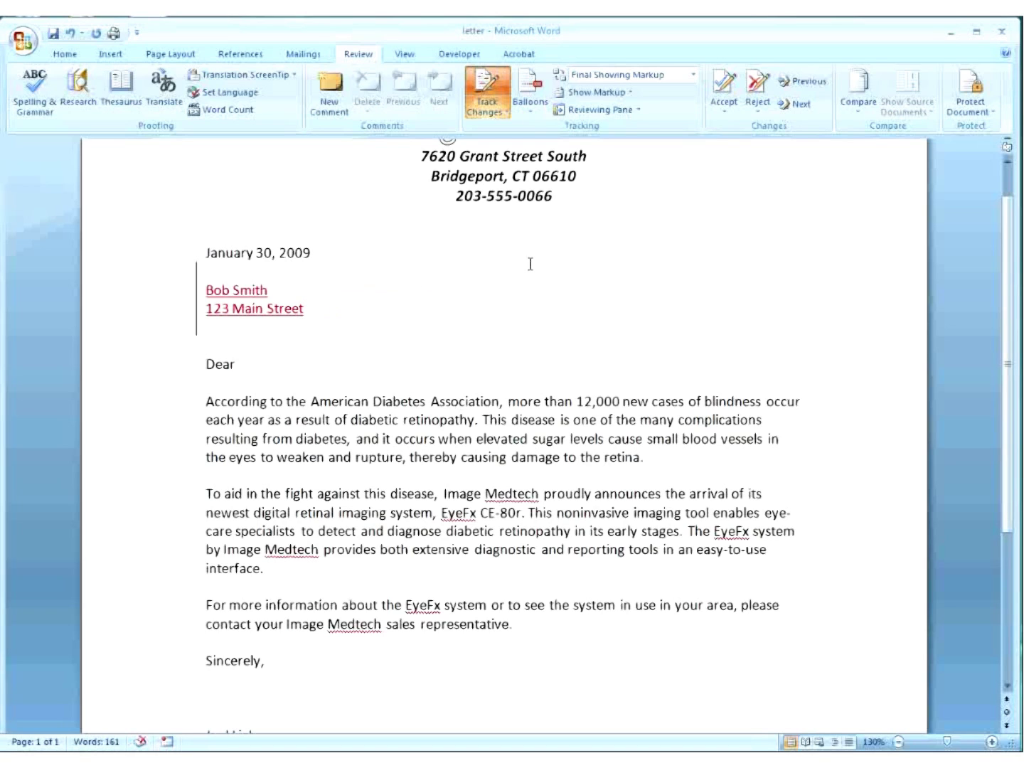
Check the Accept options without accepting any change, then place the cursor below Sincerely.
click(724, 118)
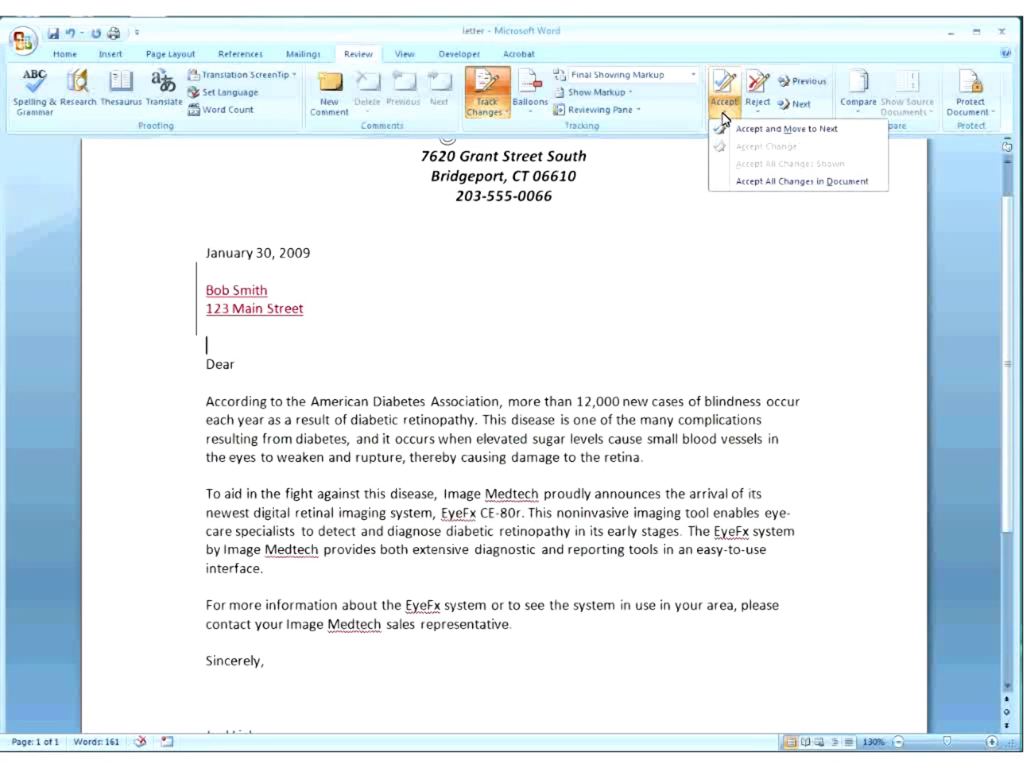
click(724, 118)
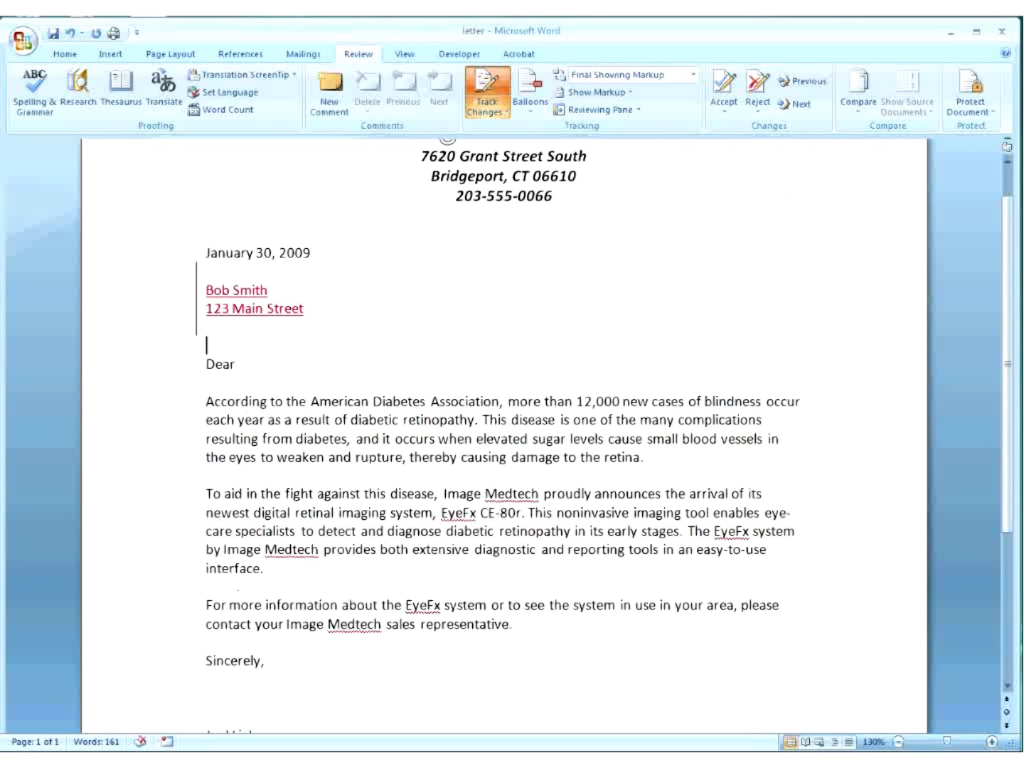
click(229, 691)
Type 'For contacting for hiring...' on a new tracked line just above Sincerely.
scroll(245, 675, down, 1)
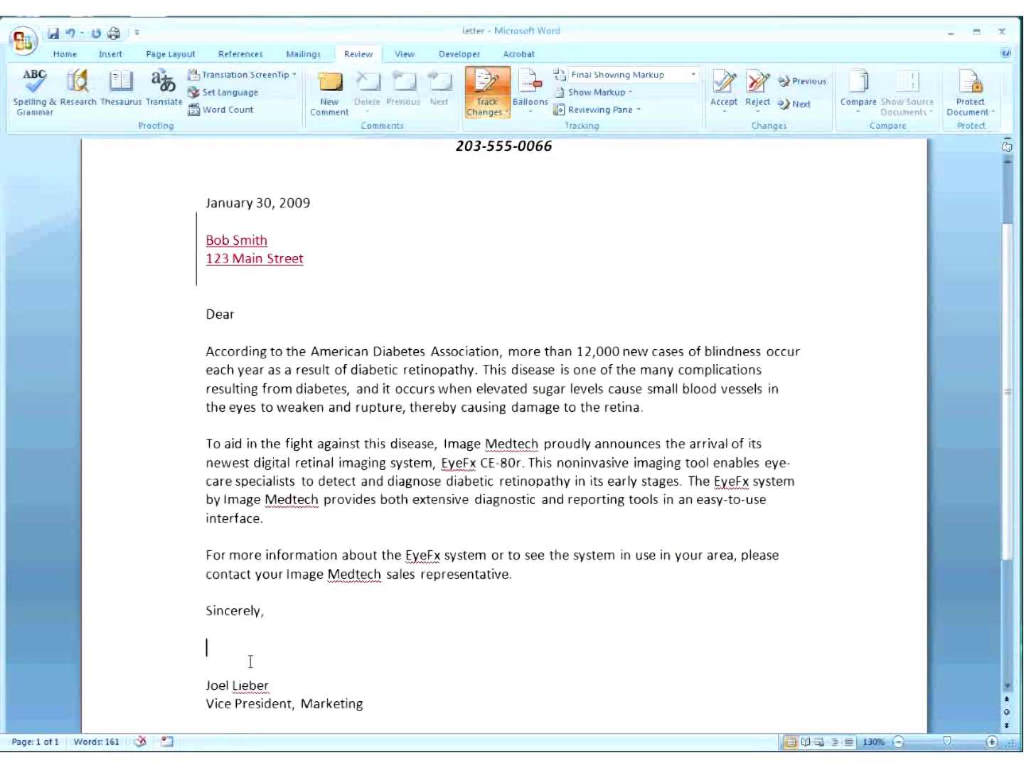
click(207, 597)
key(Return)
key(Return)
text(F)
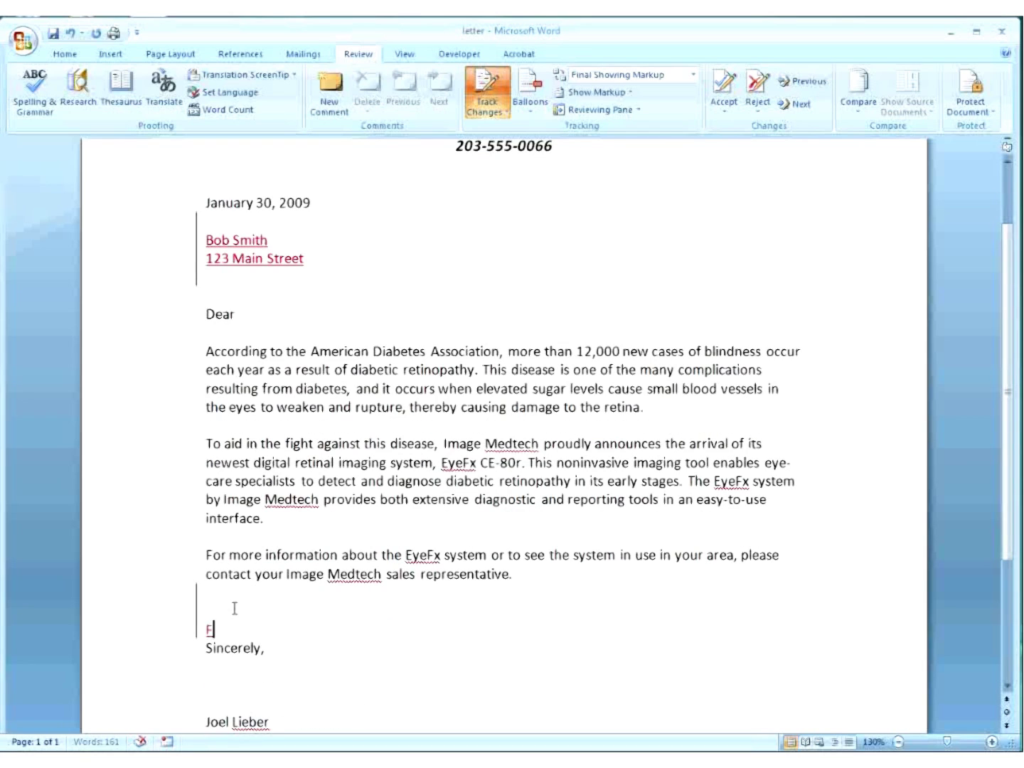
text(or contacting for hiring...)
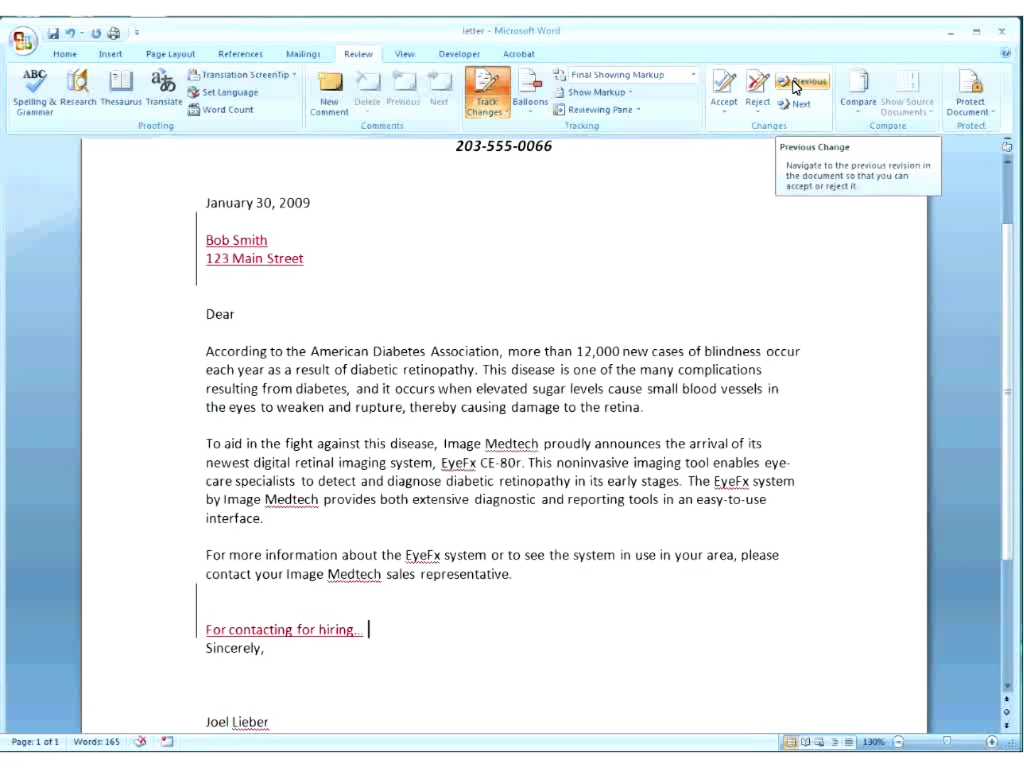
Reject the tracked 'For contacting for hiring...' insertion and confirm continuing from the document start.
click(726, 112)
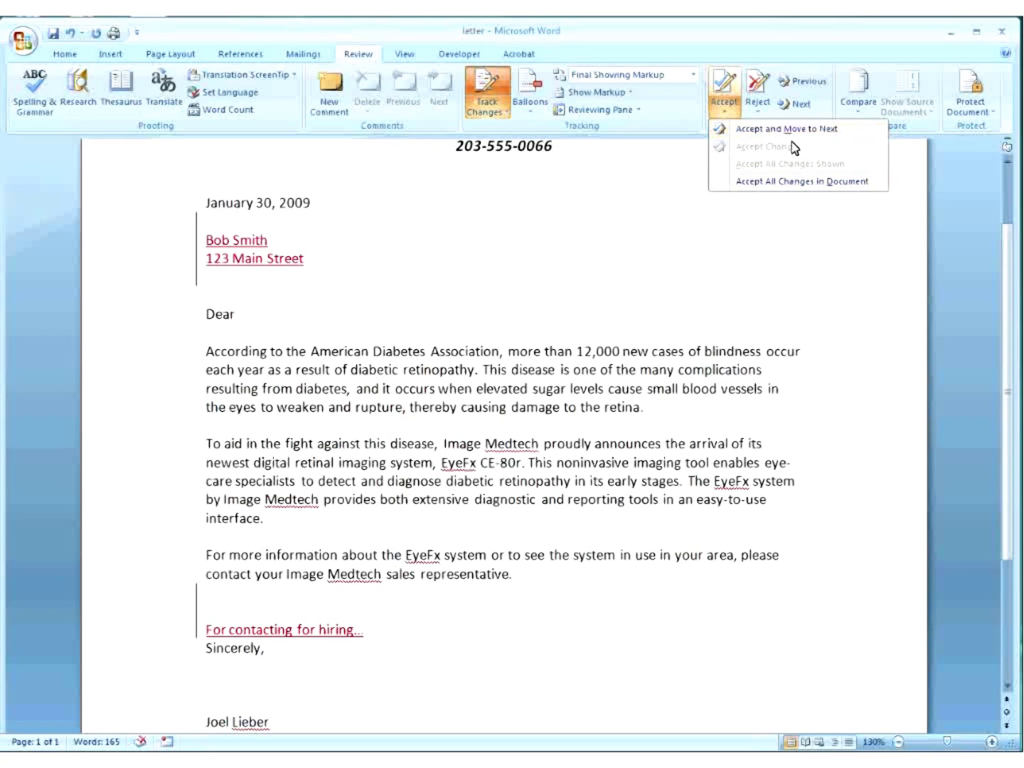
click(757, 107)
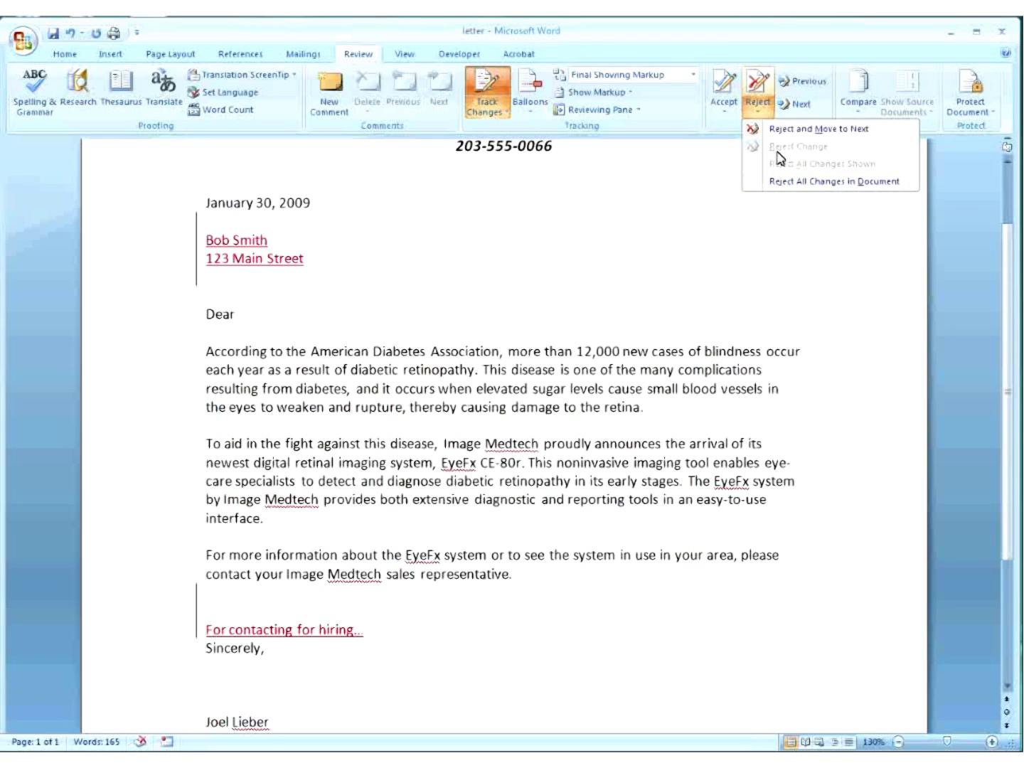
click(803, 80)
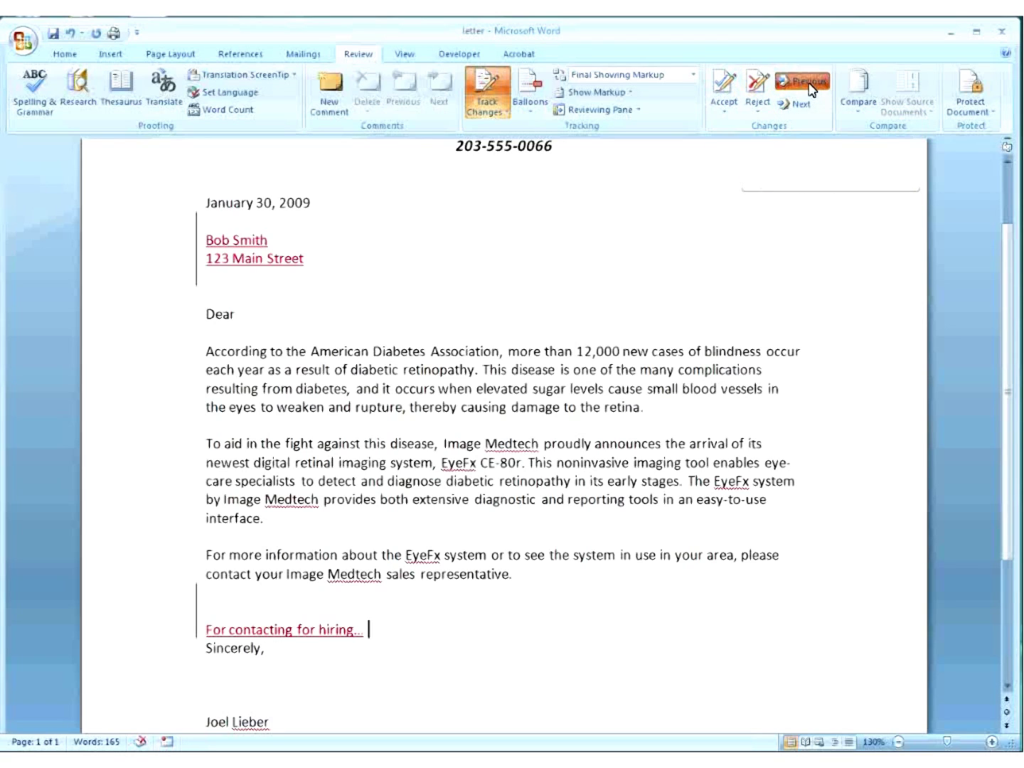
click(802, 80)
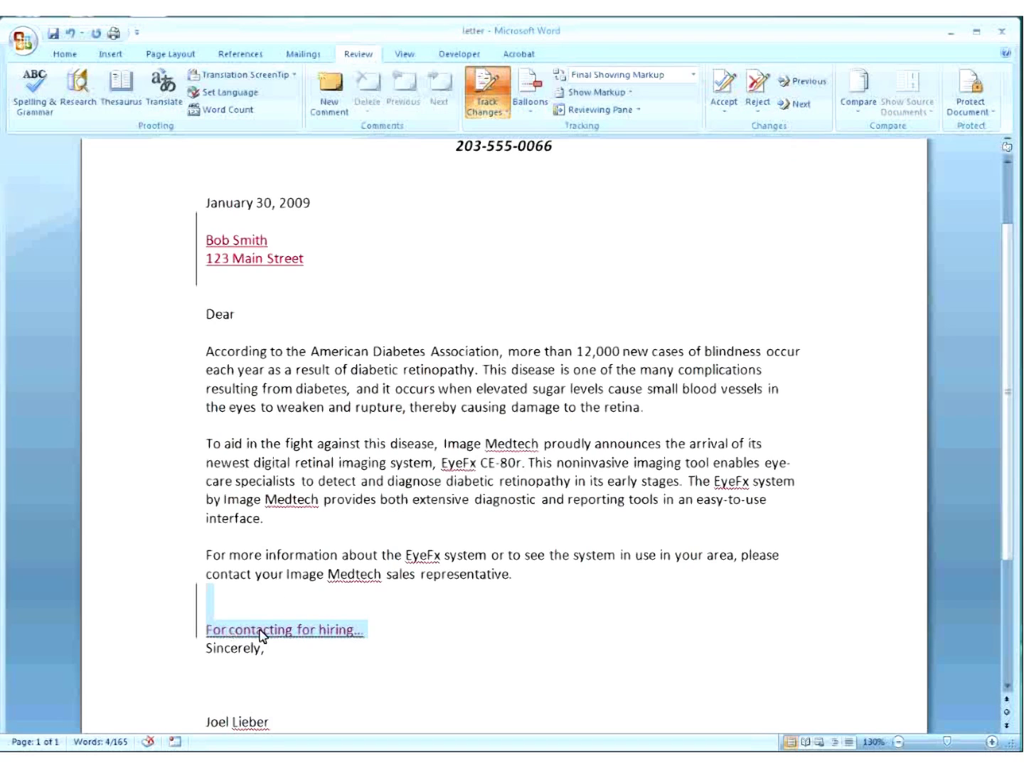
click(756, 87)
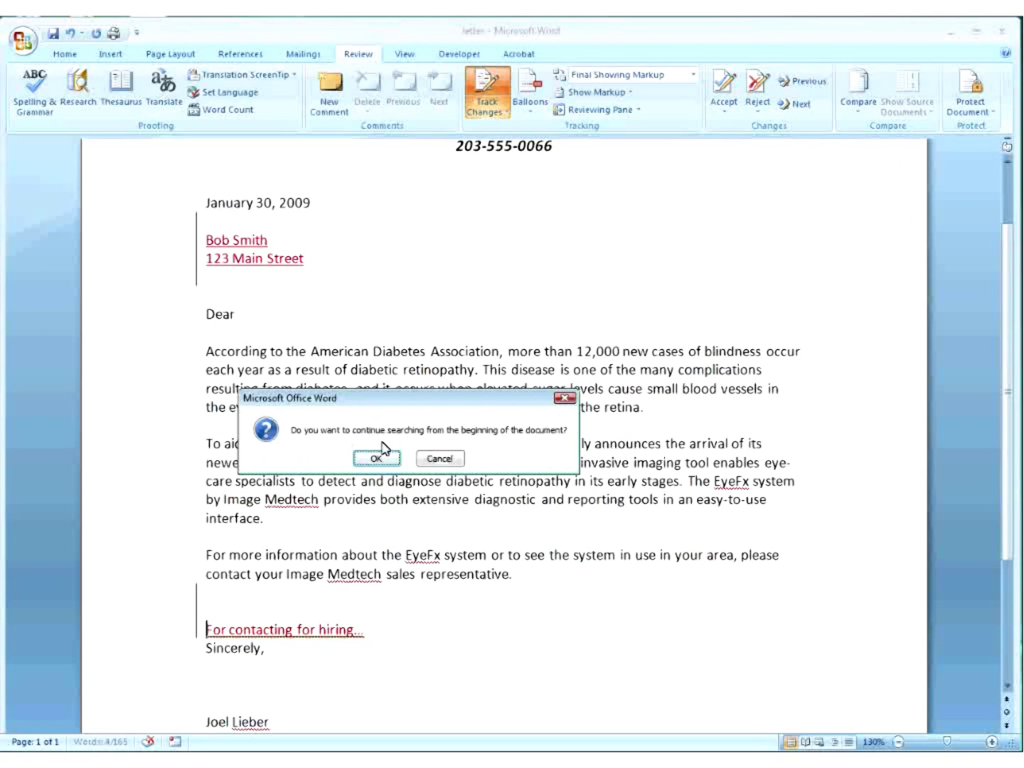
click(384, 459)
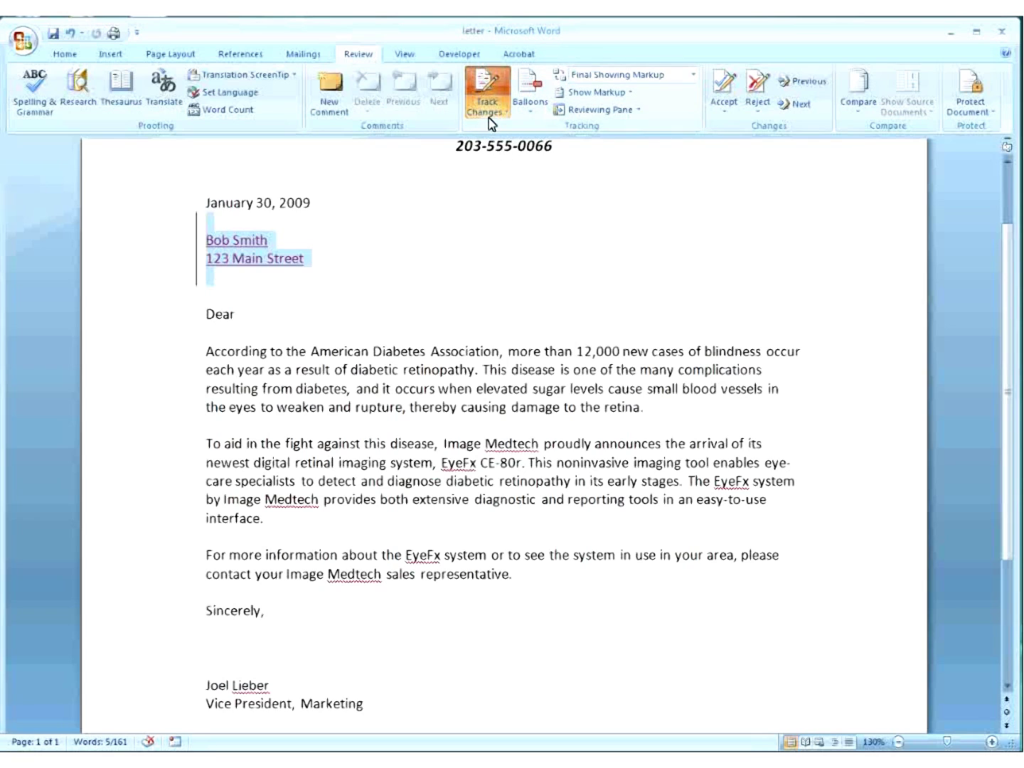
Show revisions in margin balloons and switch the display to Original Showing Markup.
click(534, 106)
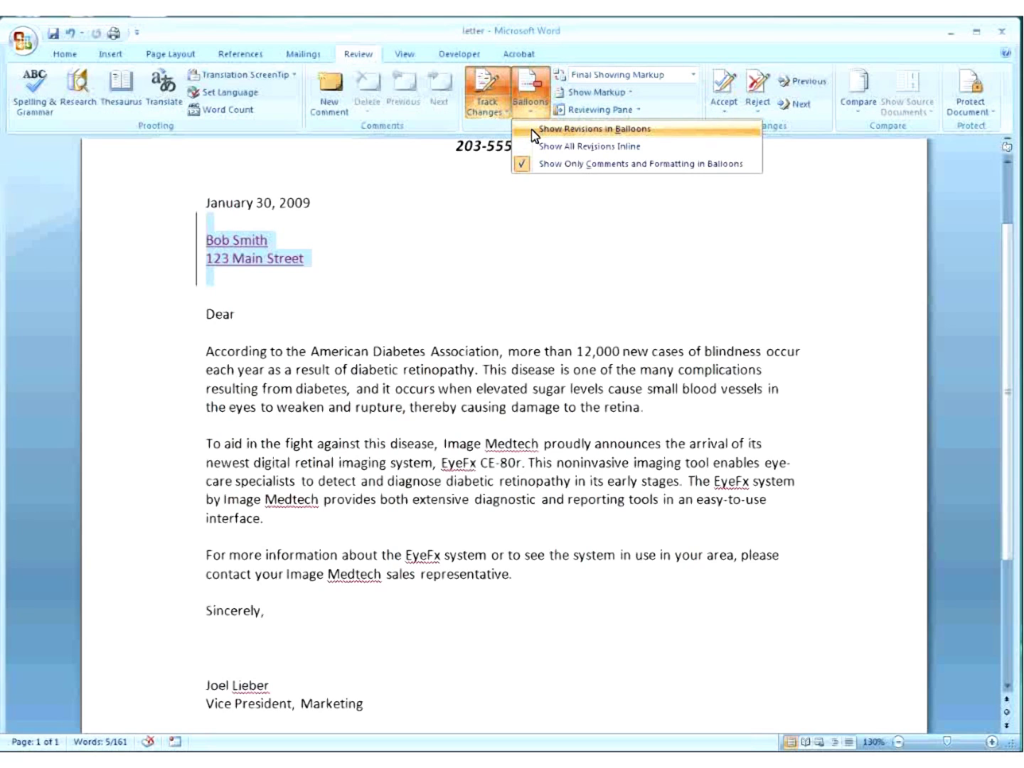
click(534, 133)
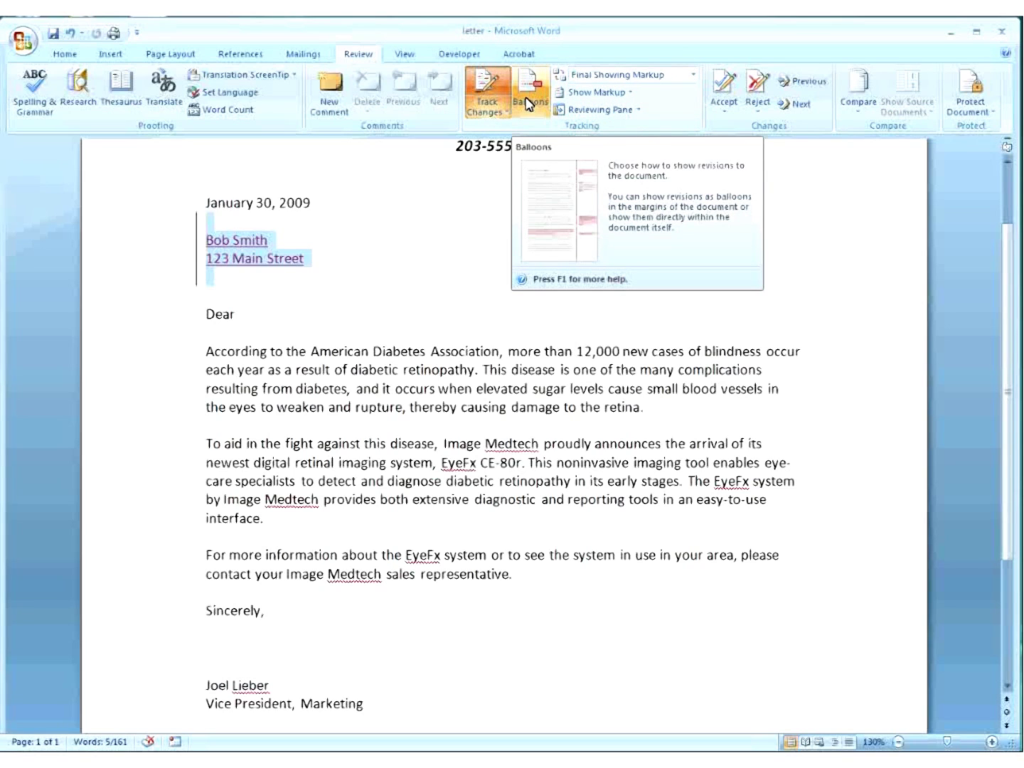
click(693, 75)
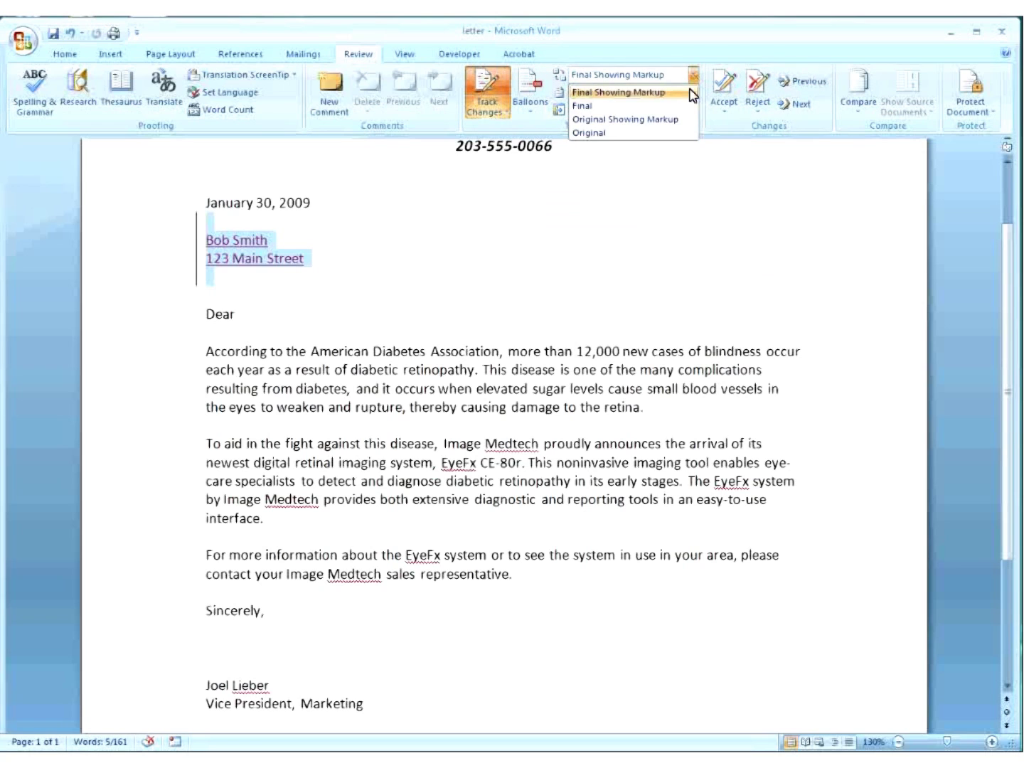
click(674, 121)
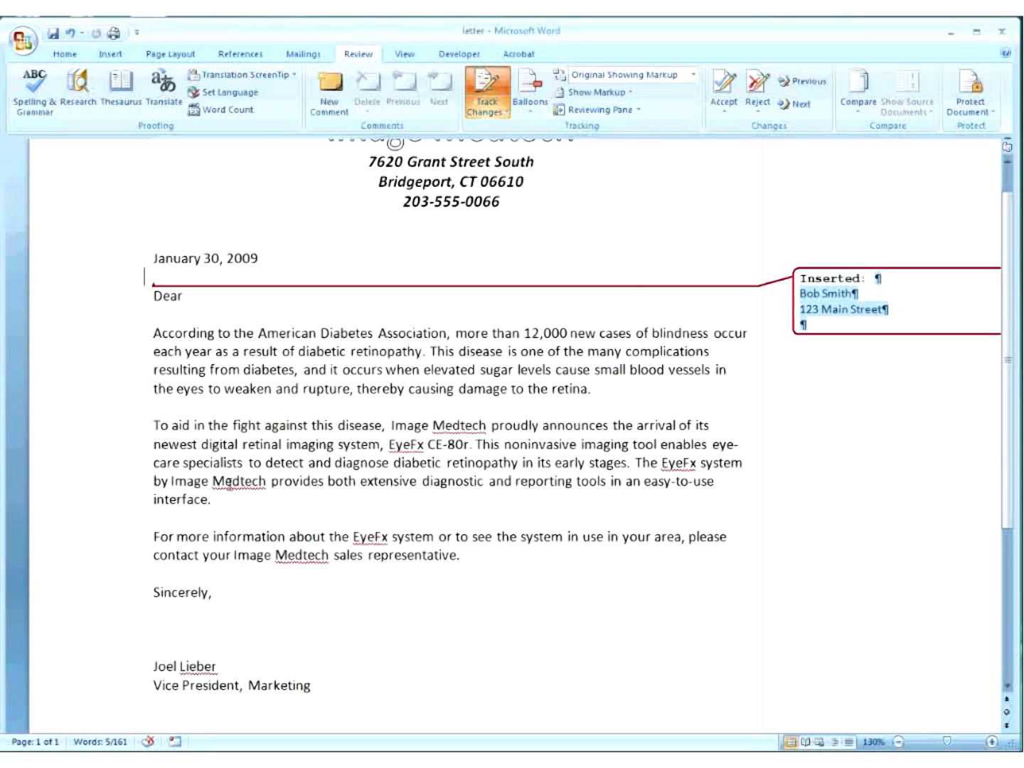
Reject the stray insertion in Medtech and return the display to Final Showing Markup.
click(244, 482)
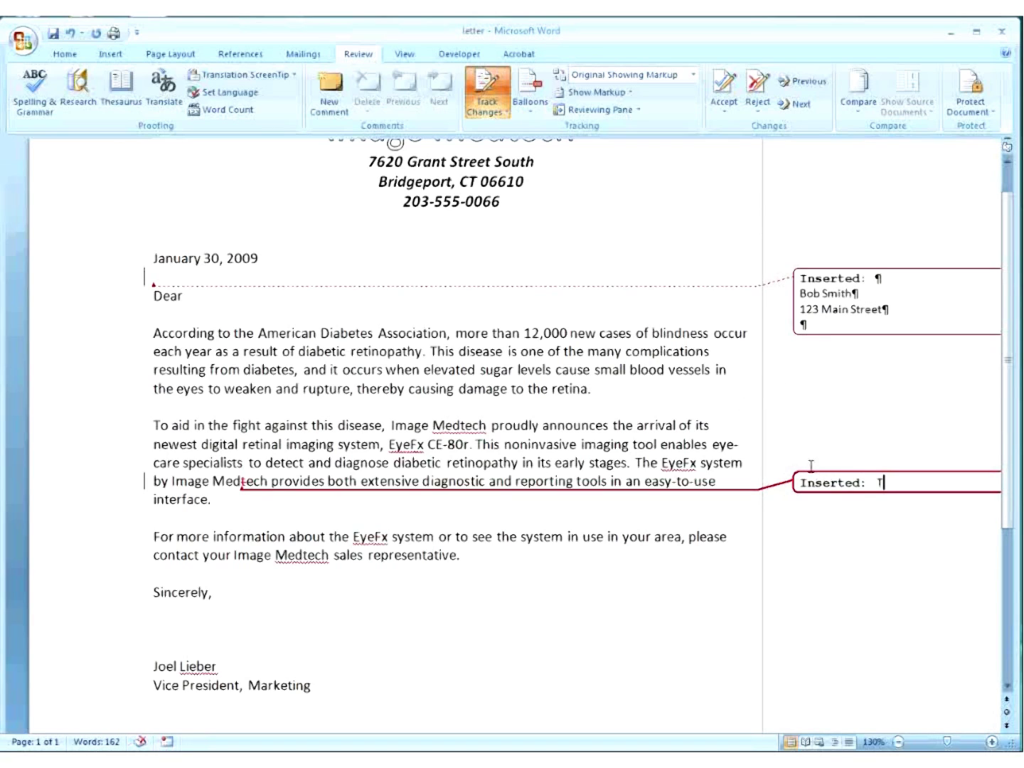
click(758, 97)
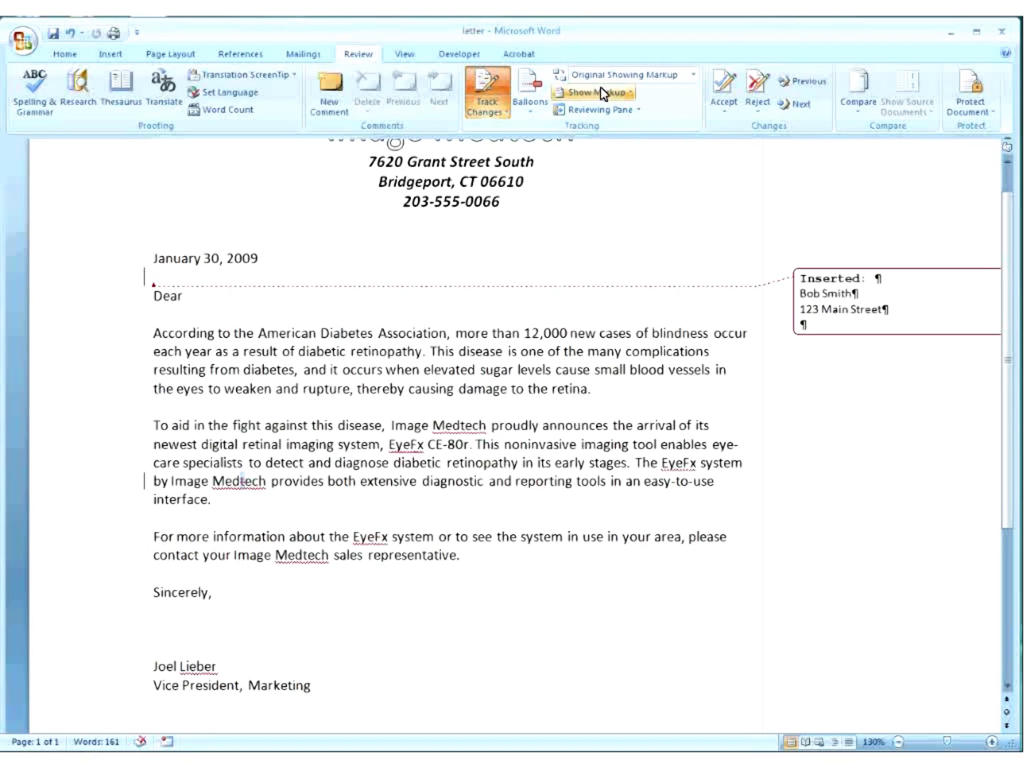
click(695, 80)
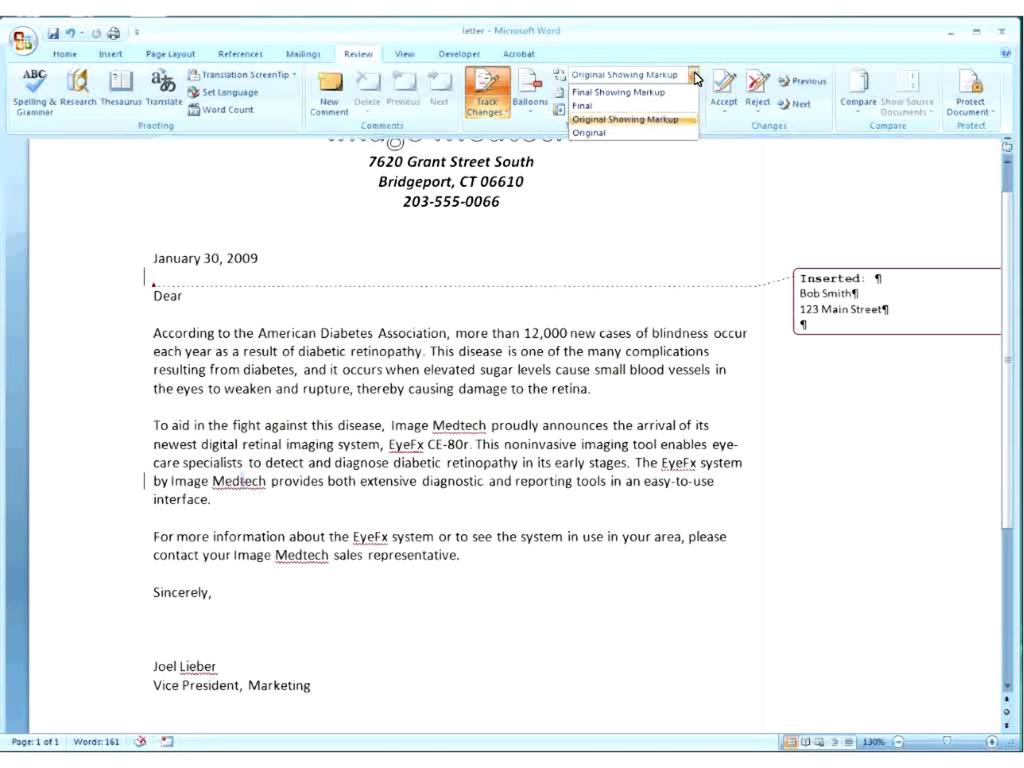
click(669, 97)
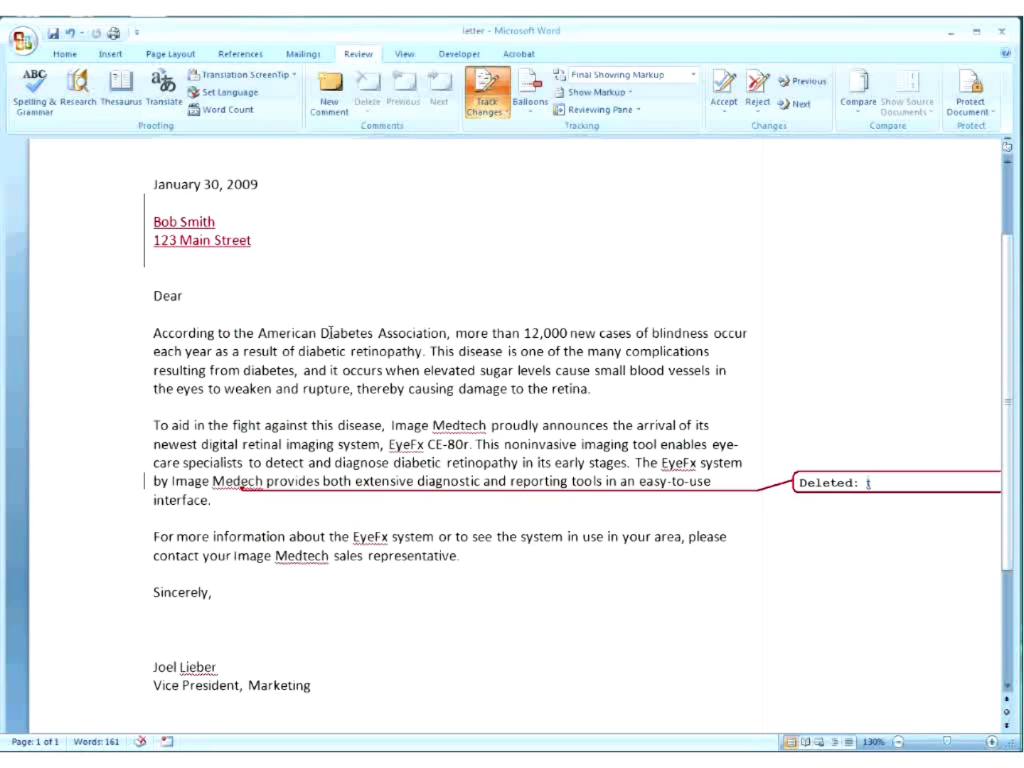
click(696, 79)
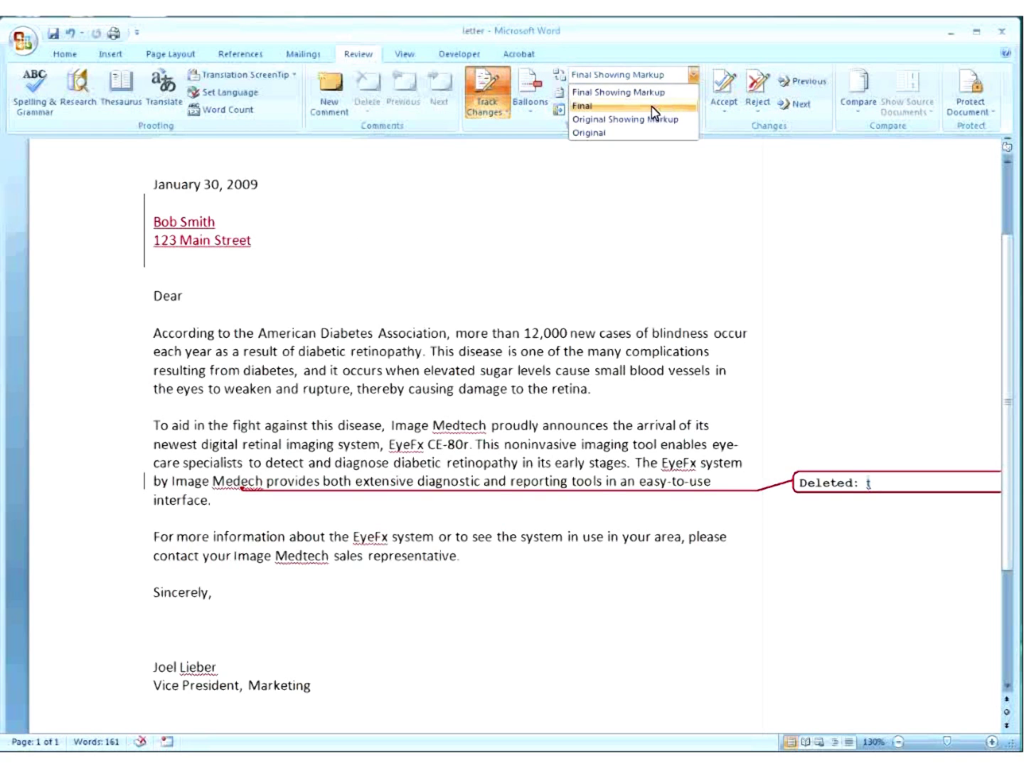
click(640, 105)
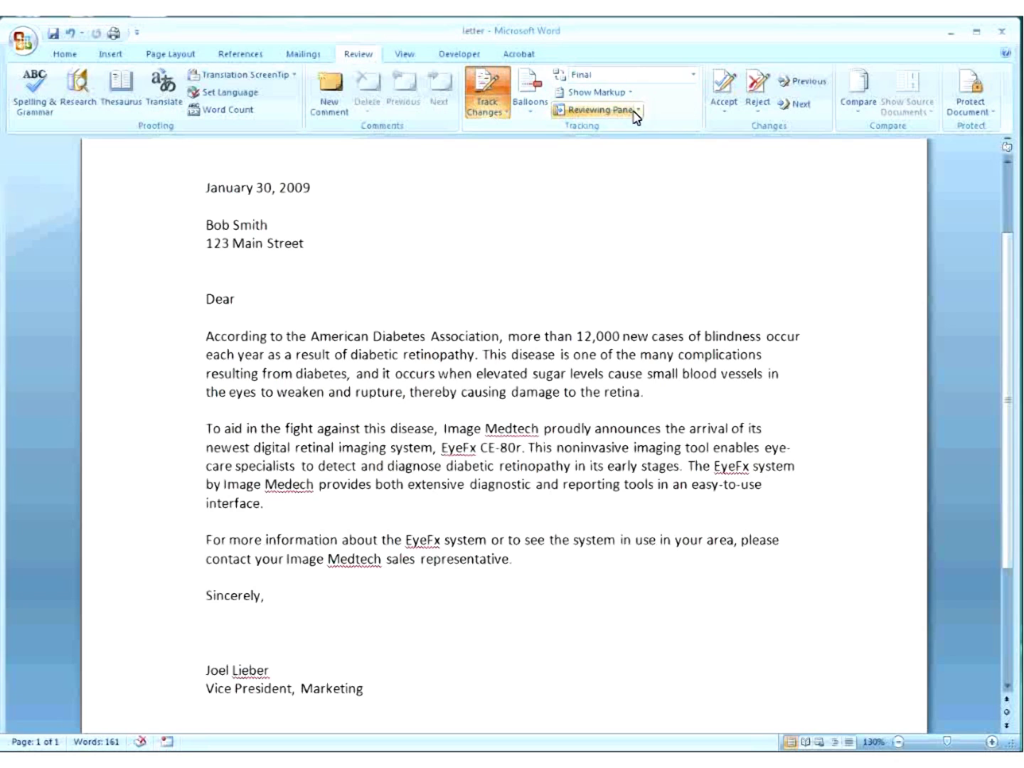
click(603, 112)
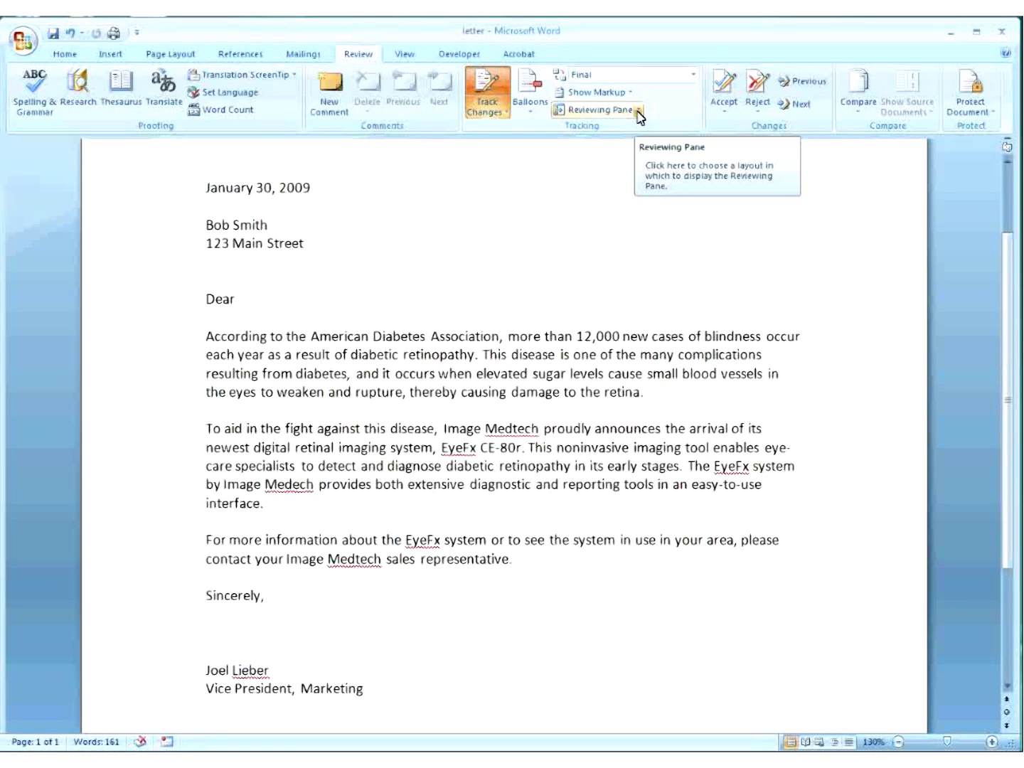
Show the Reviewing Pane horizontally, then switch it to the vertical left-side layout.
click(638, 113)
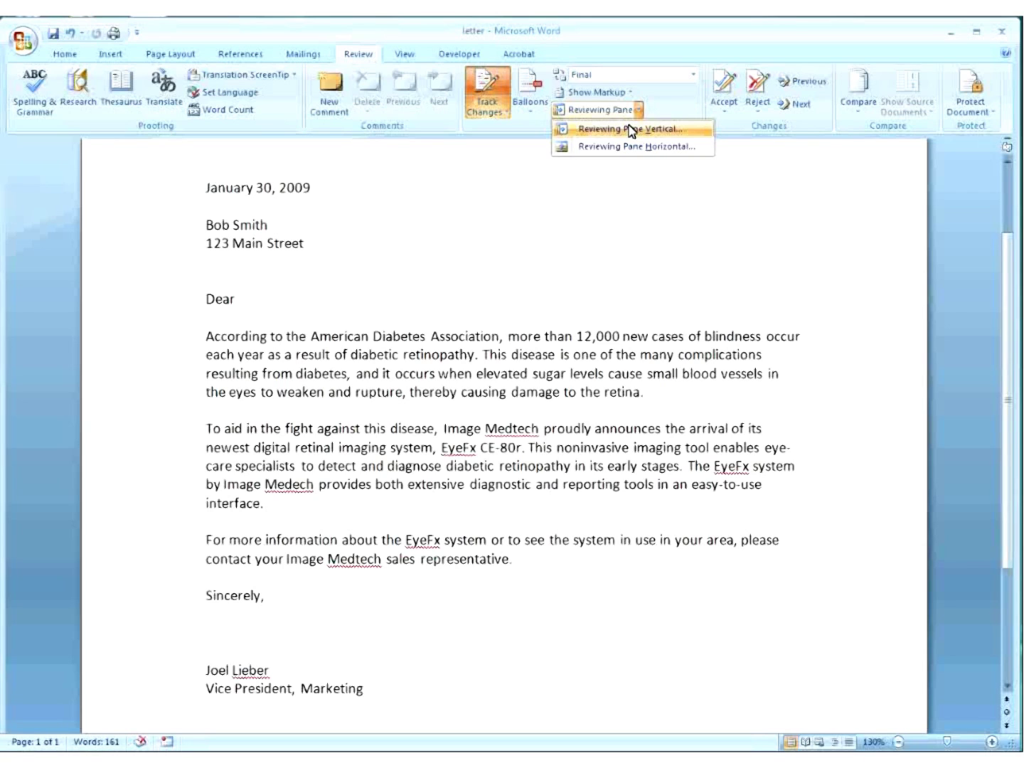
click(618, 146)
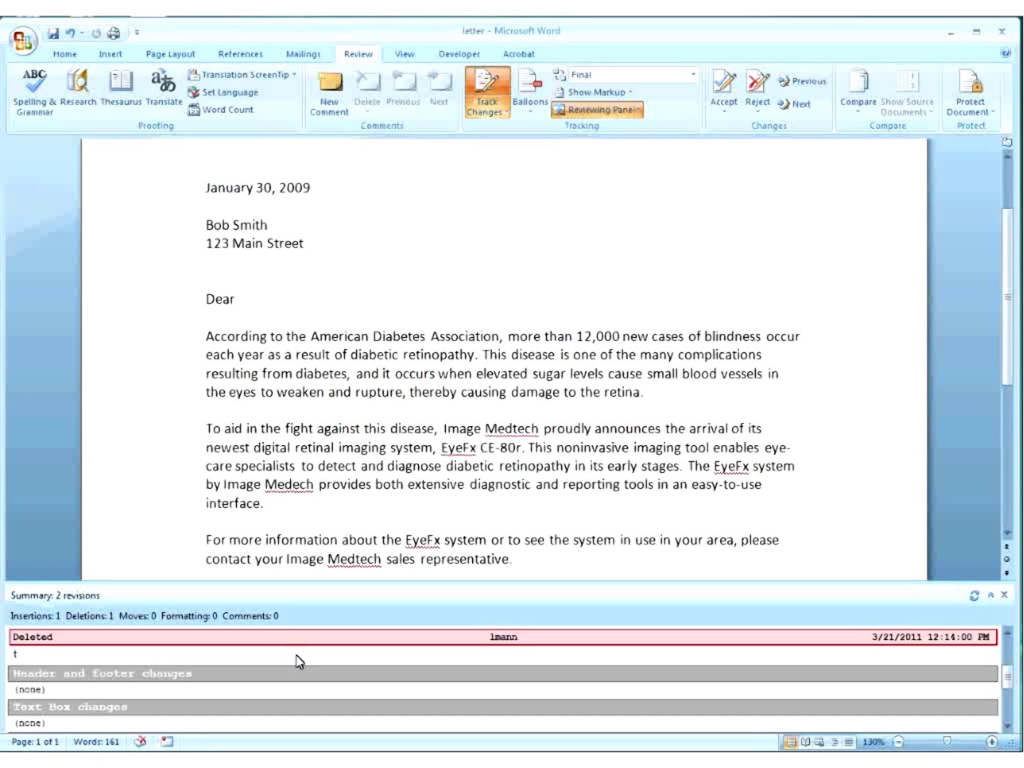
click(638, 110)
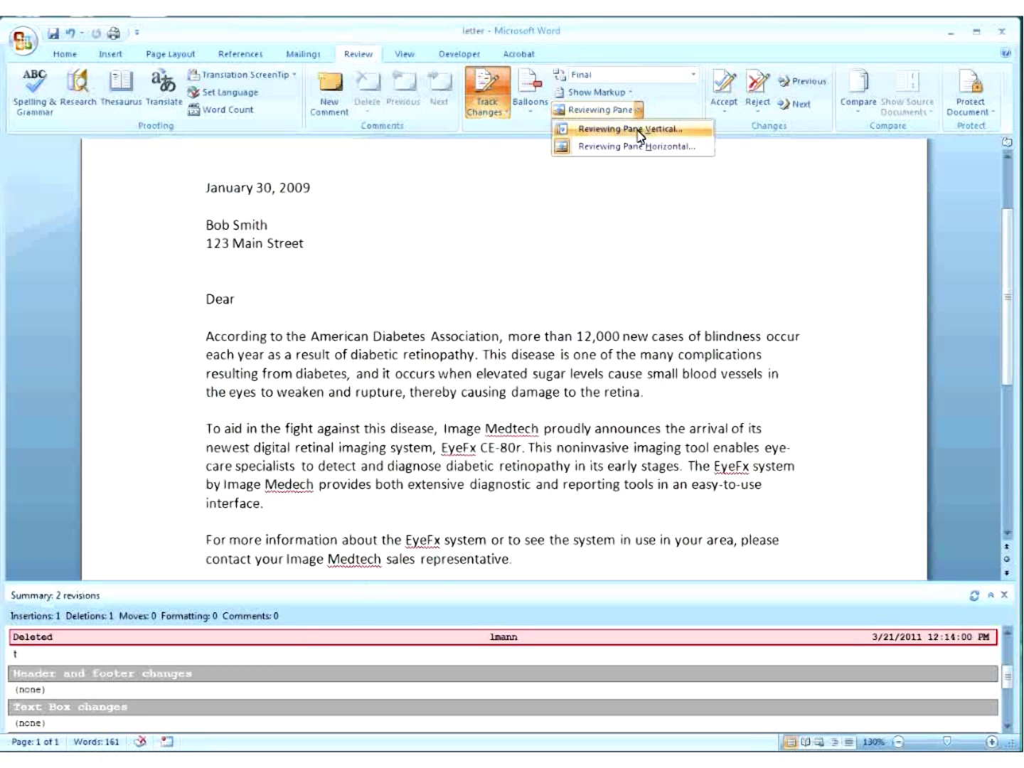
click(638, 131)
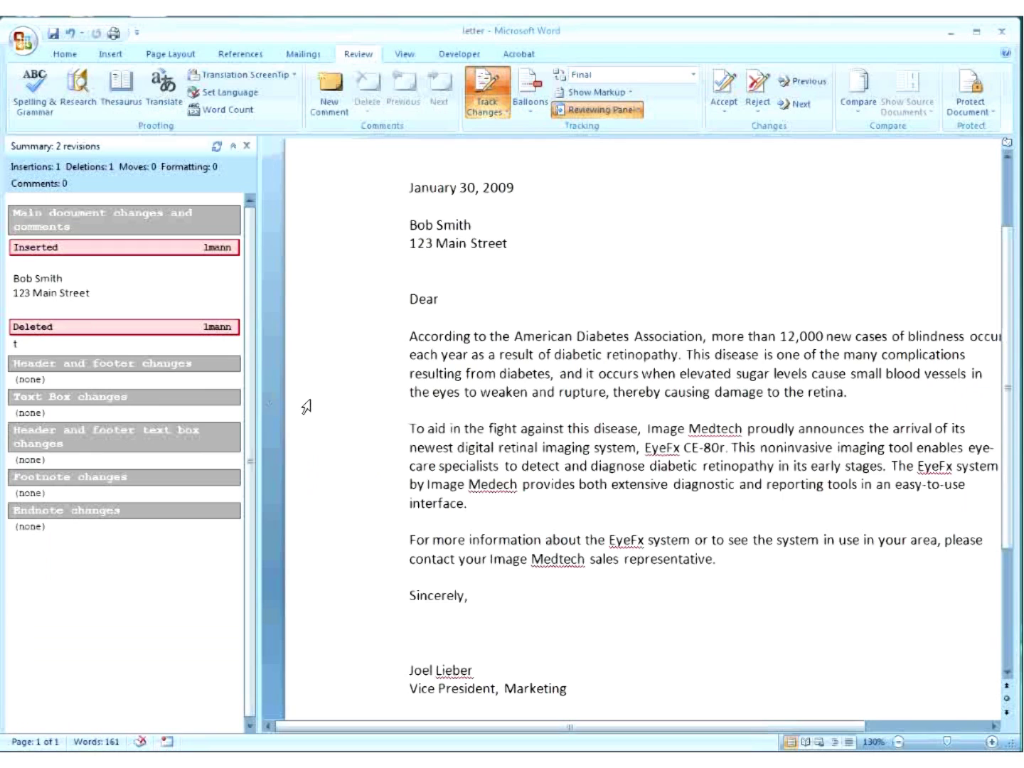
Review the Show Markup and Reviewers options without changes, then turn Track Changes off.
click(639, 111)
click(639, 111)
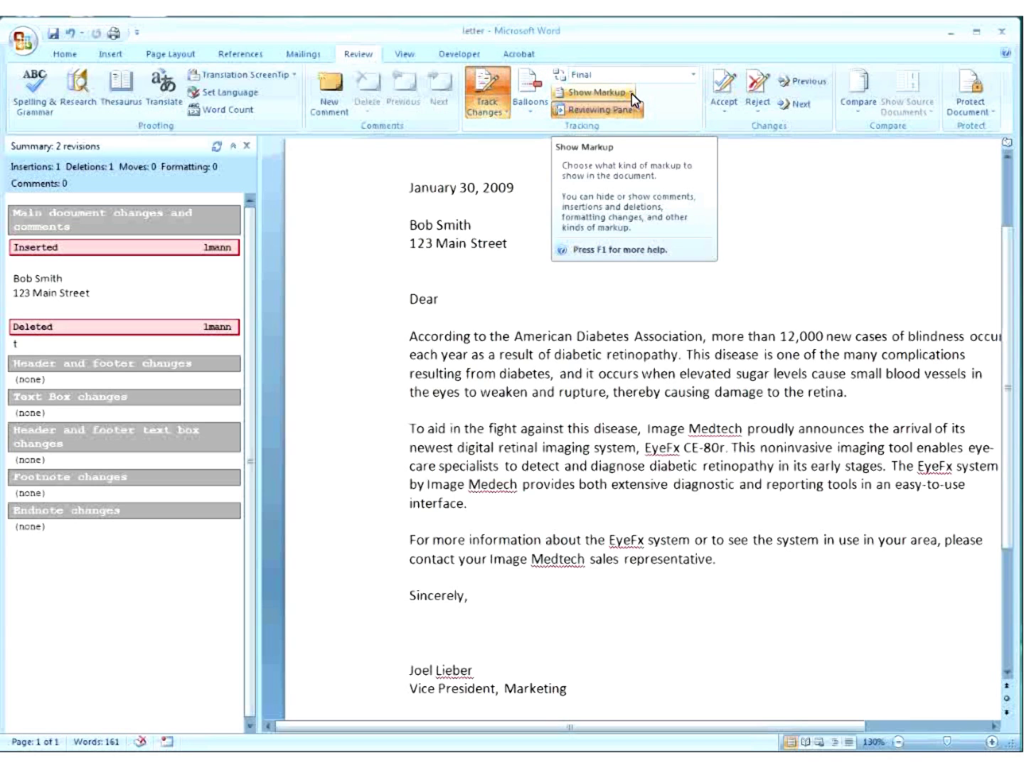
click(631, 93)
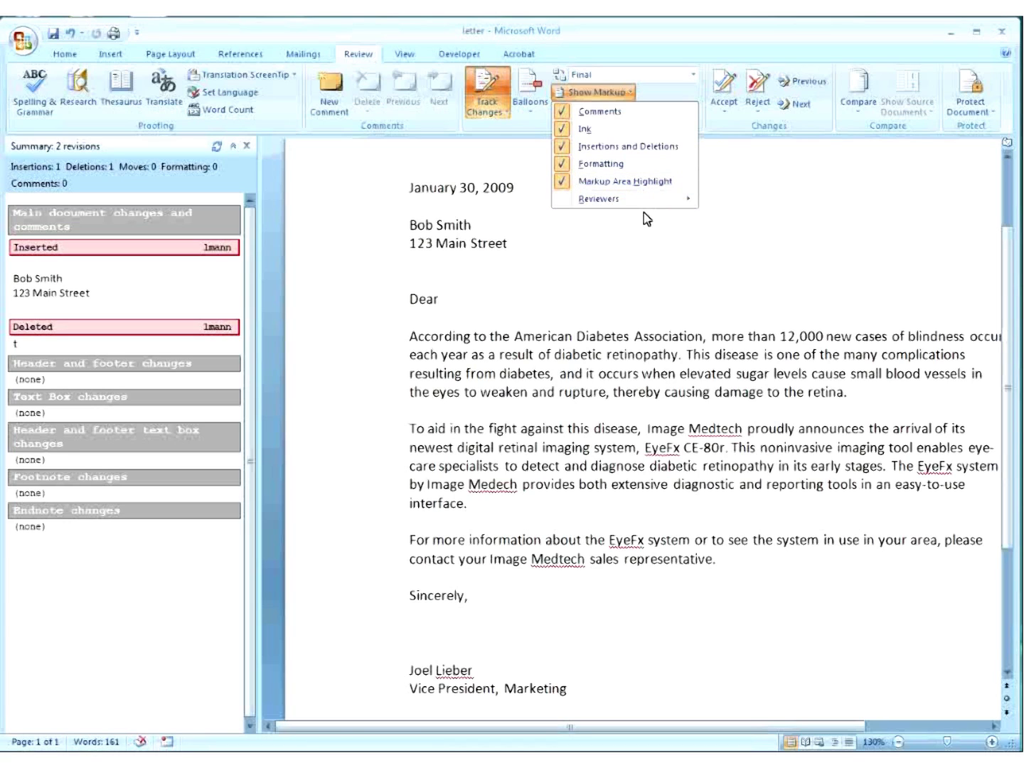
mouse_move(635, 205)
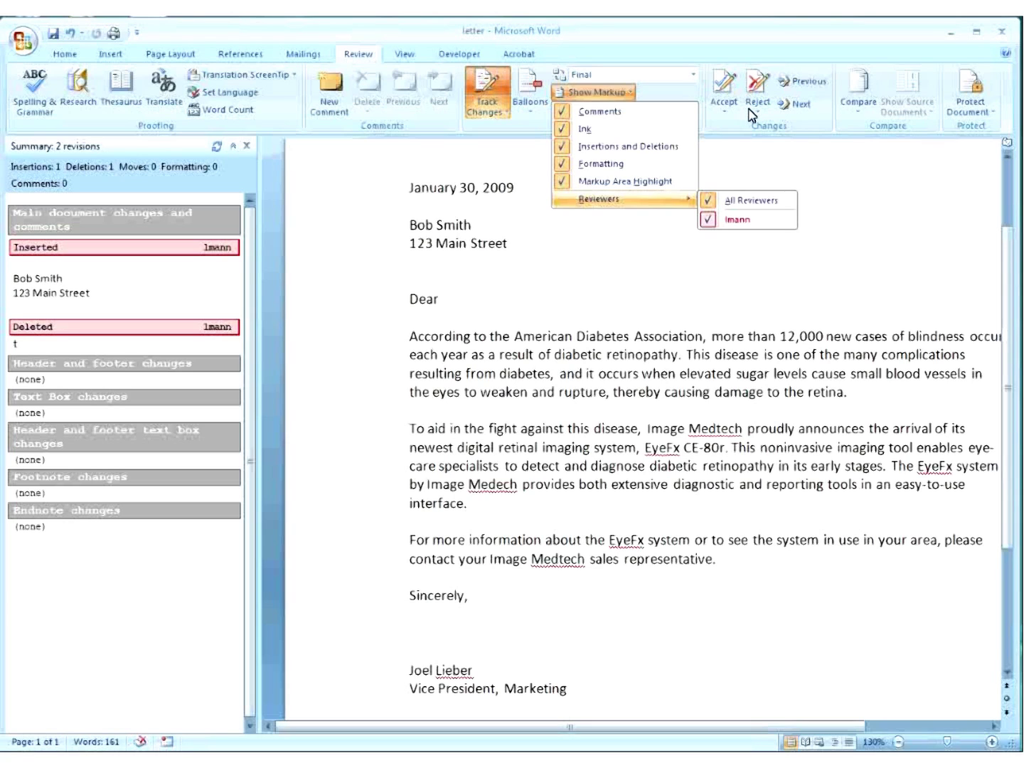
click(684, 187)
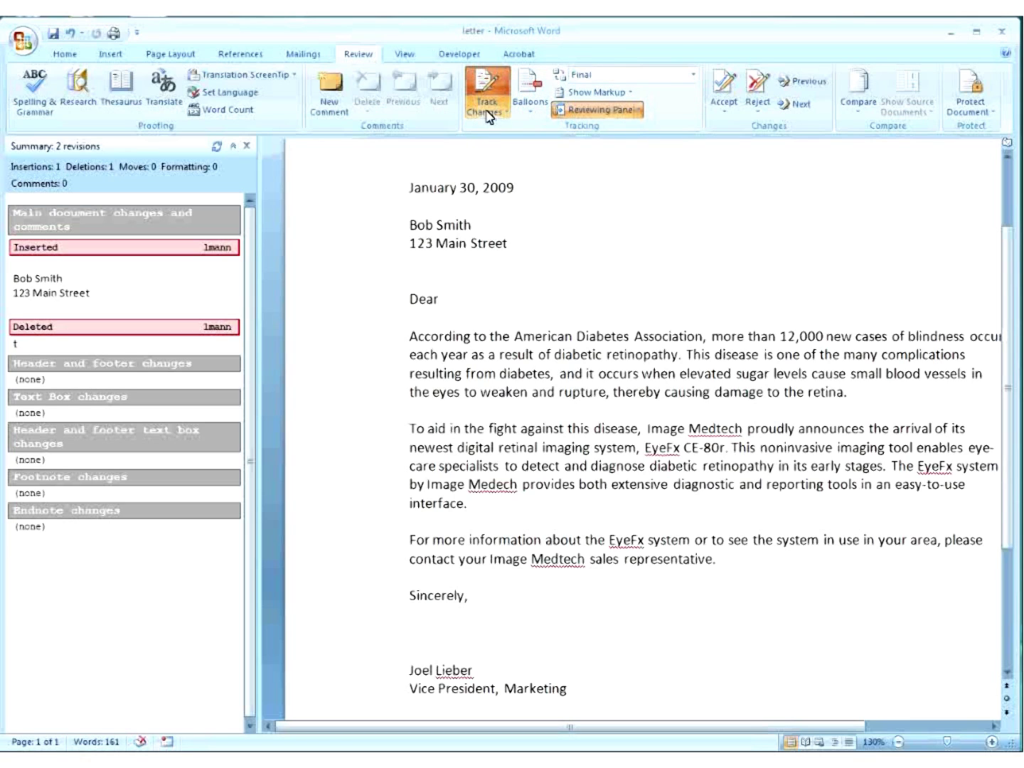
click(488, 84)
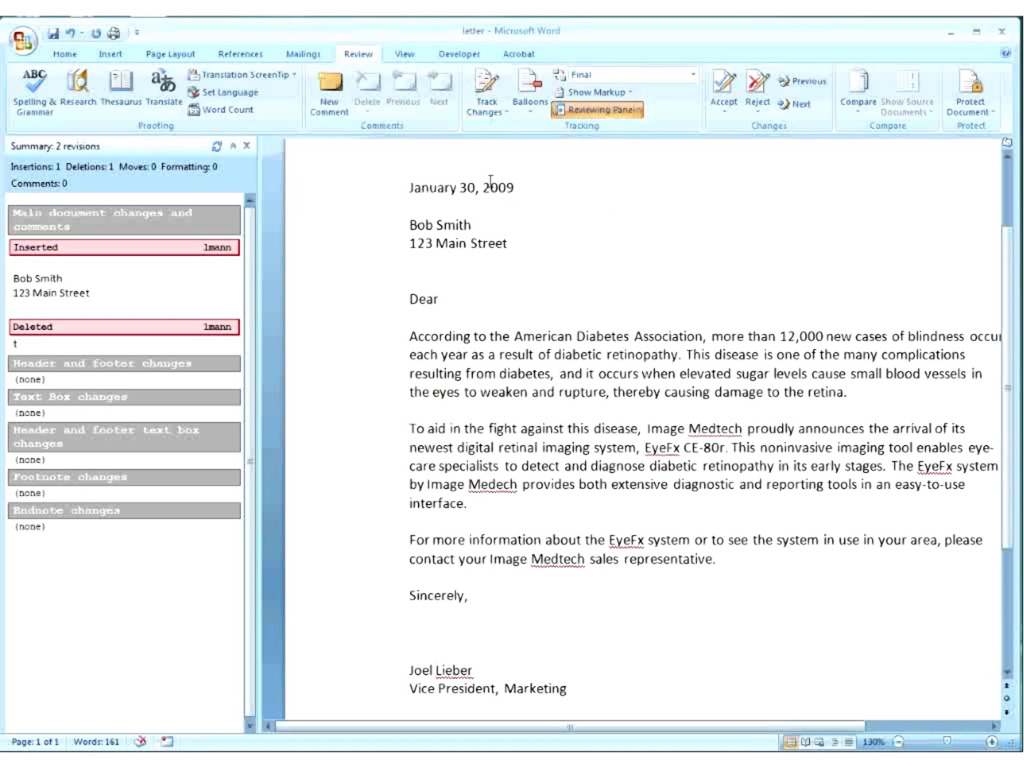
Close the Reviewing Pane.
click(246, 145)
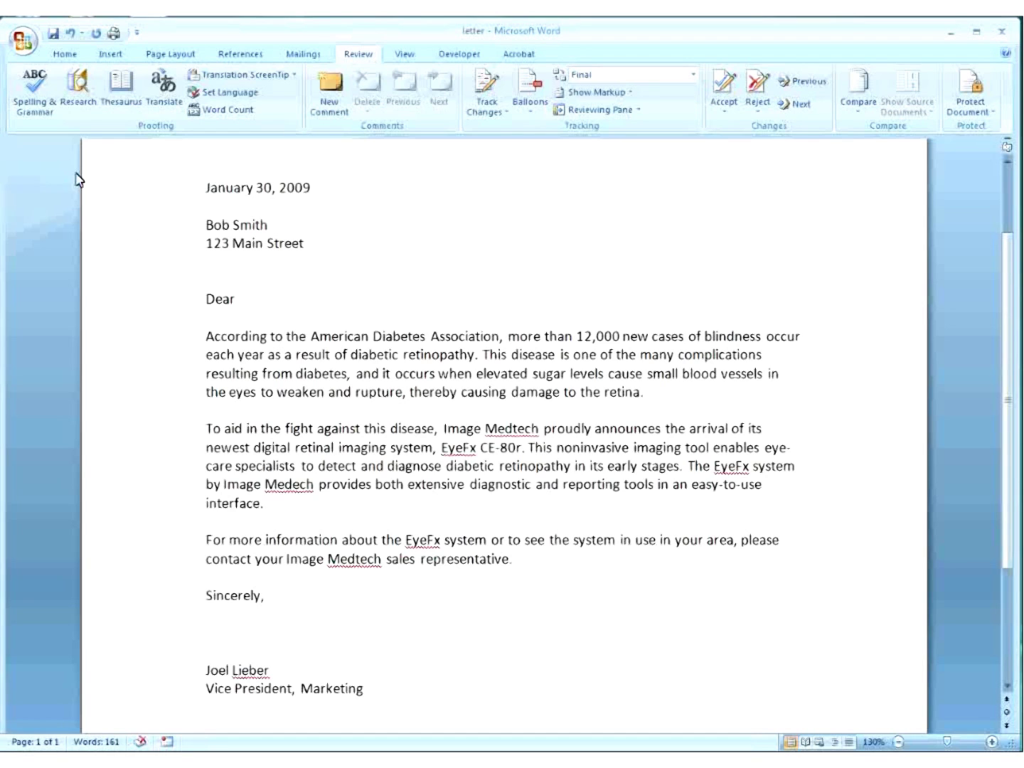
Launch Inspect Document from the Prepare menu, saving the letter first when prompted.
click(23, 44)
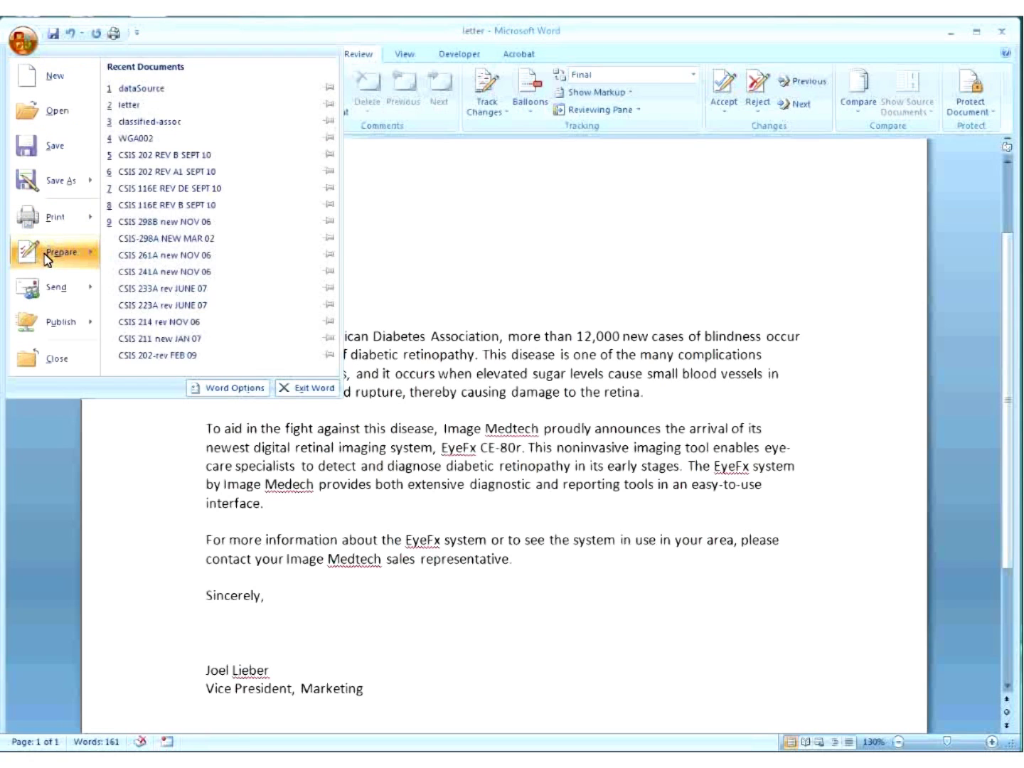
mouse_move(47, 258)
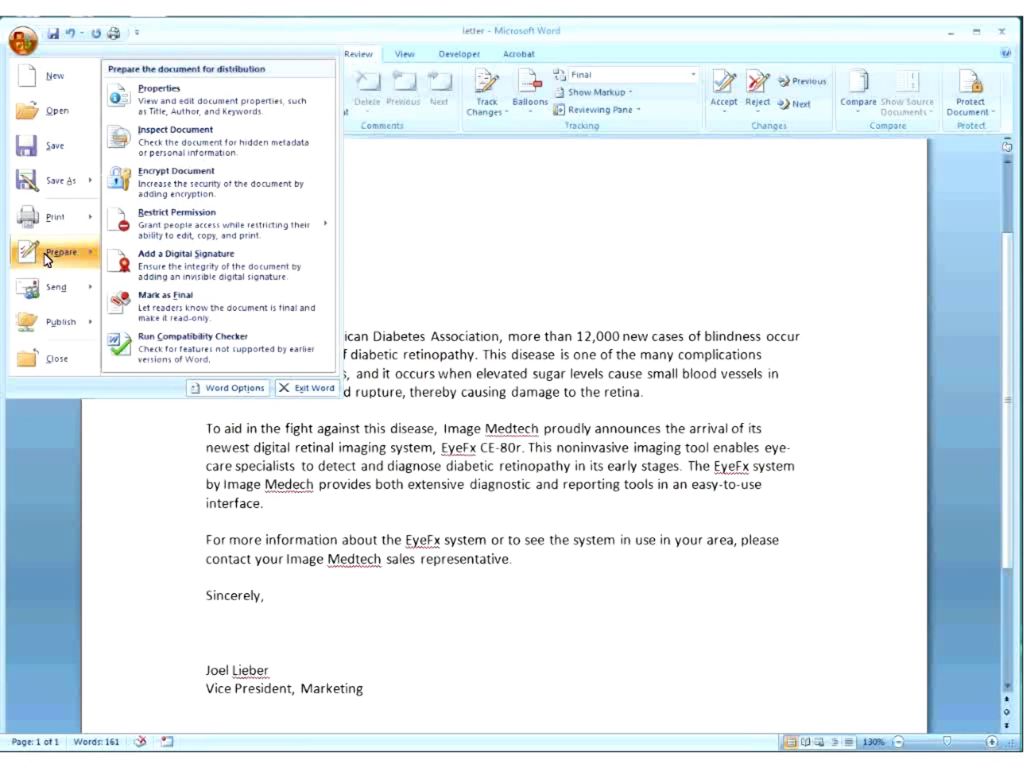
click(187, 146)
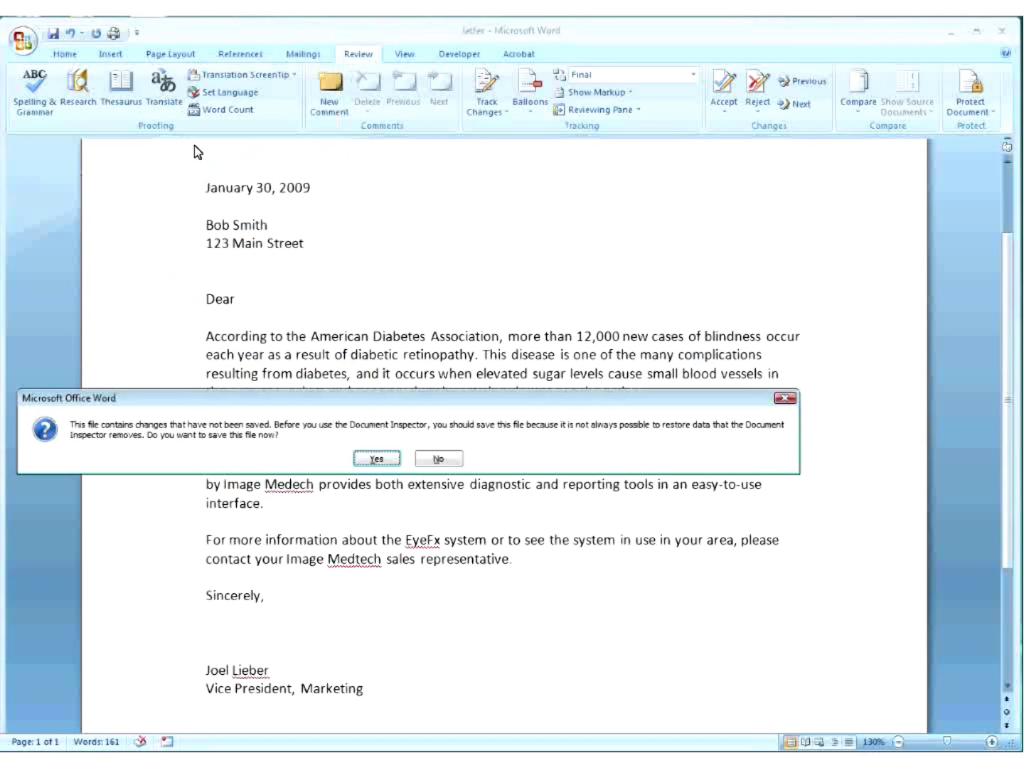
click(379, 460)
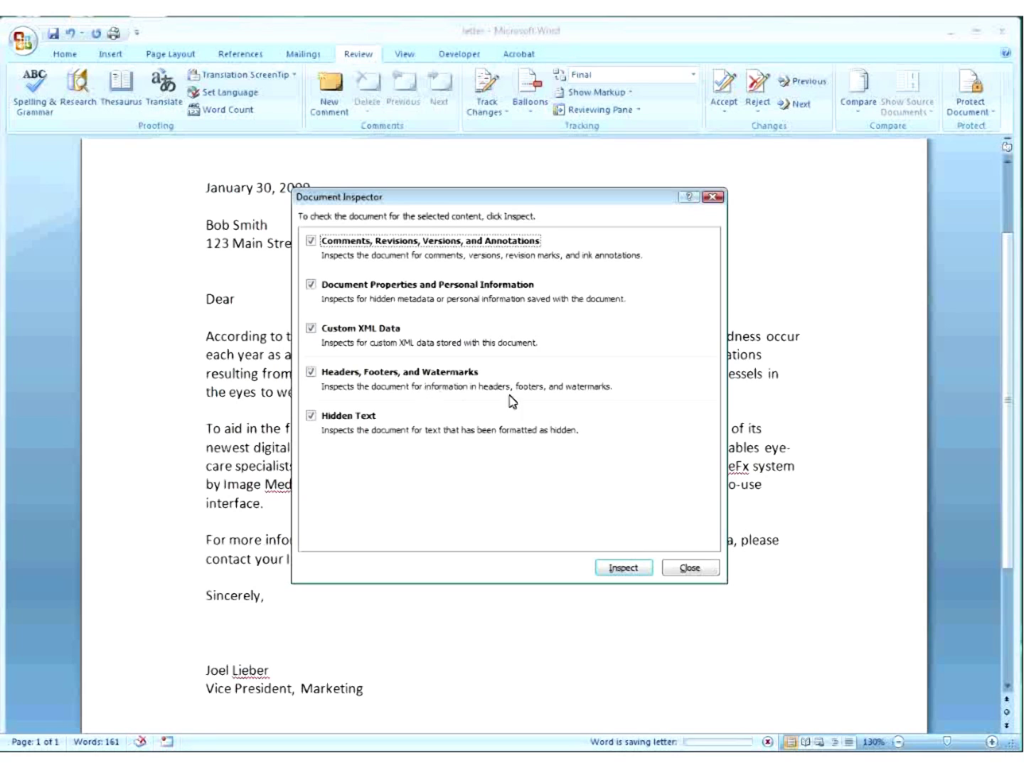
Inspect the letter, remove all revision marks and document properties, then reinspect to confirm nothing remains.
click(625, 572)
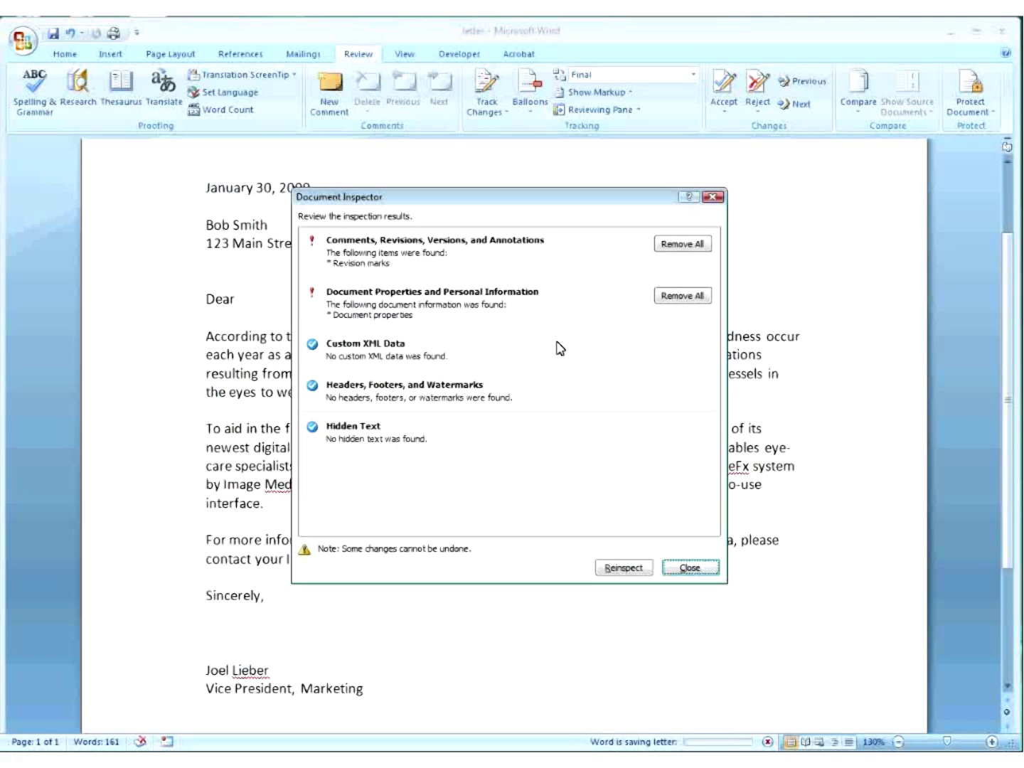
click(679, 246)
click(684, 288)
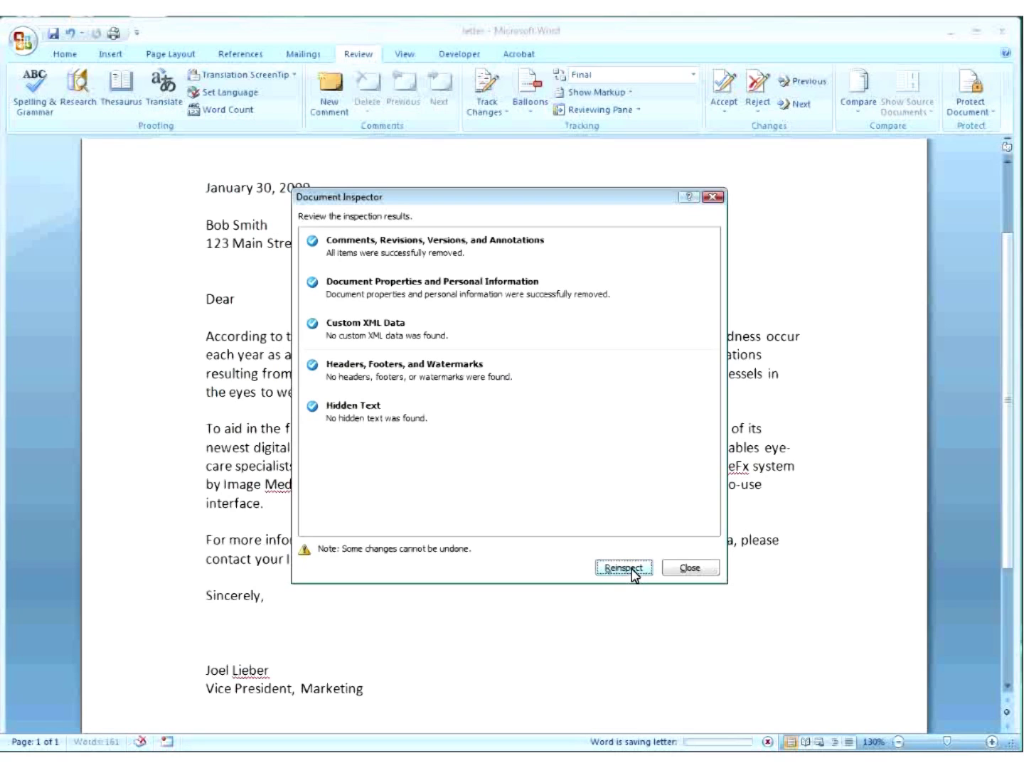
click(624, 567)
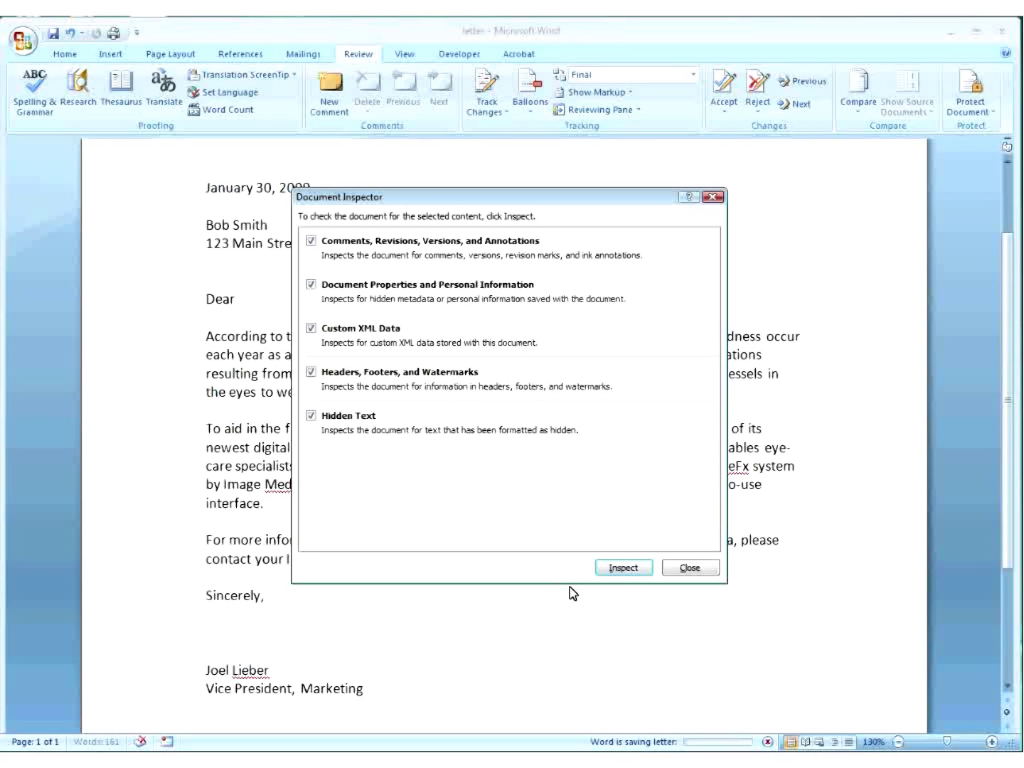
click(624, 569)
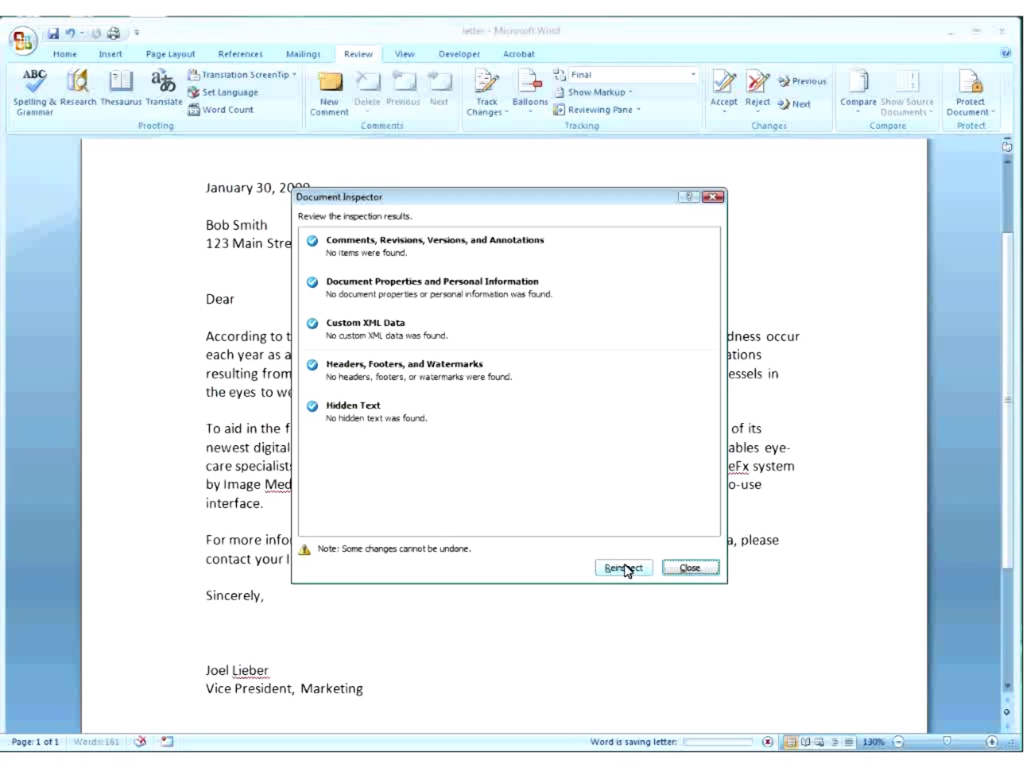
Close the Document Inspector and review Page Setup's Layout settings, cancelling without changes.
click(689, 569)
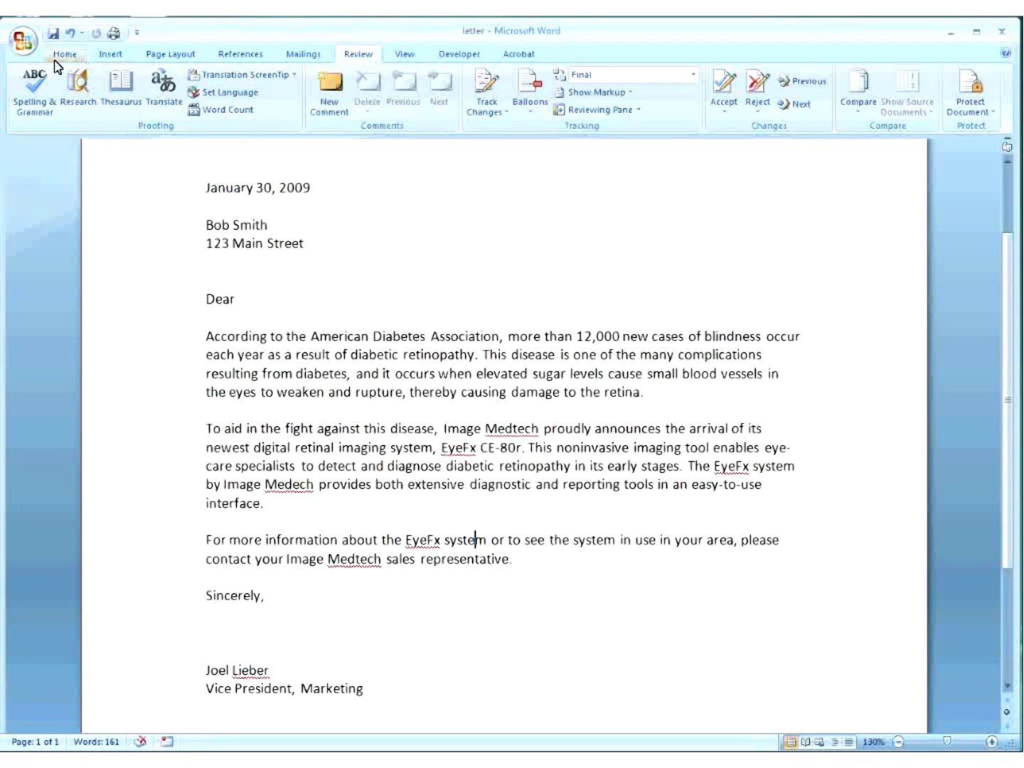
click(63, 57)
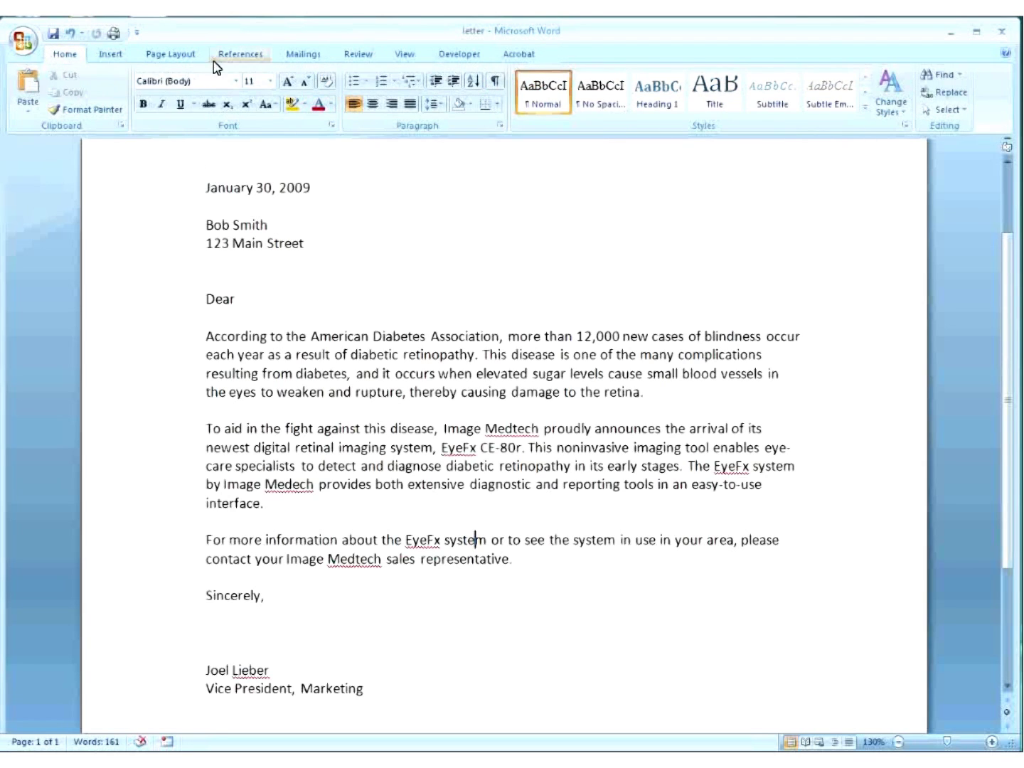
click(189, 57)
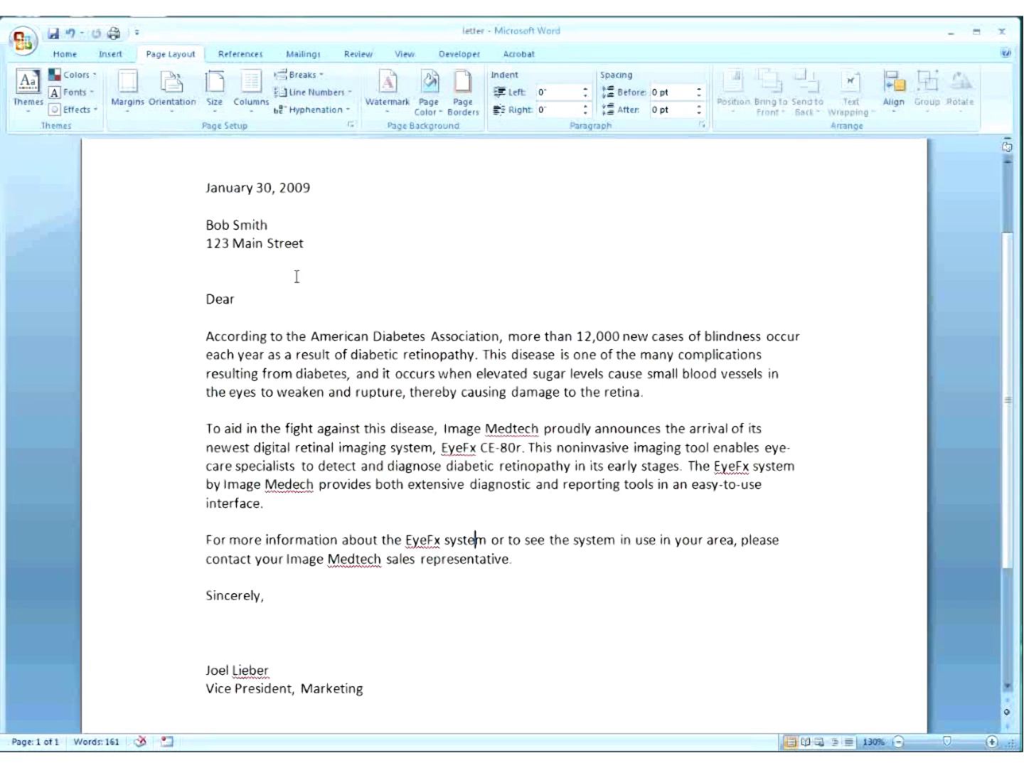
click(349, 126)
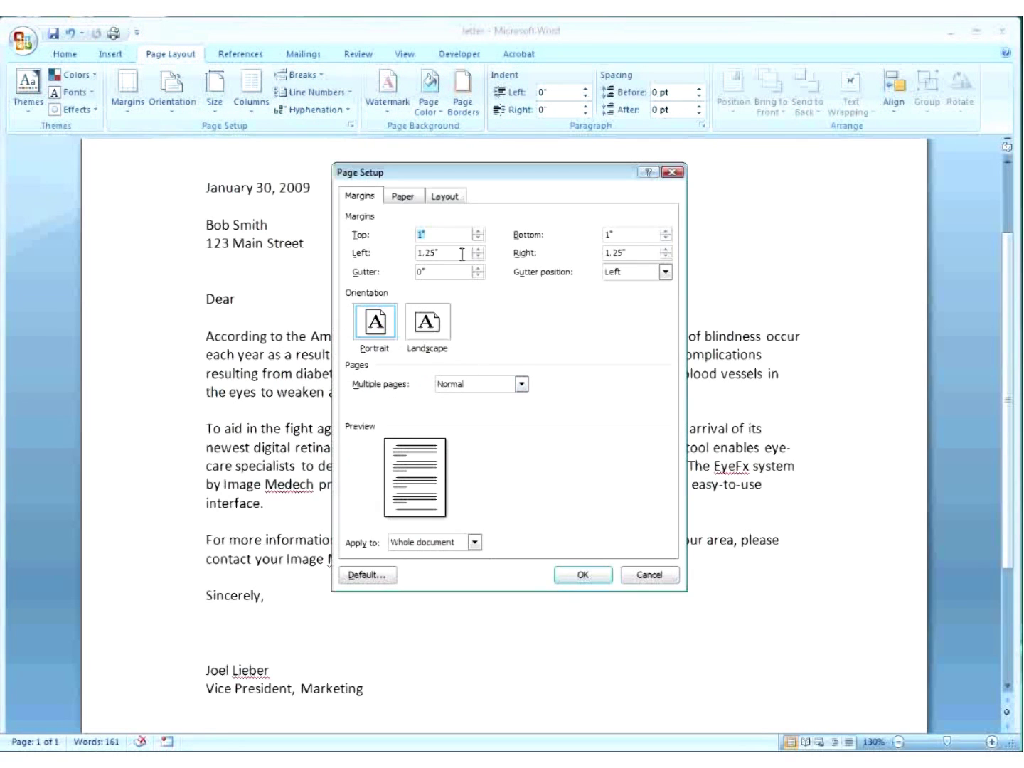
click(445, 207)
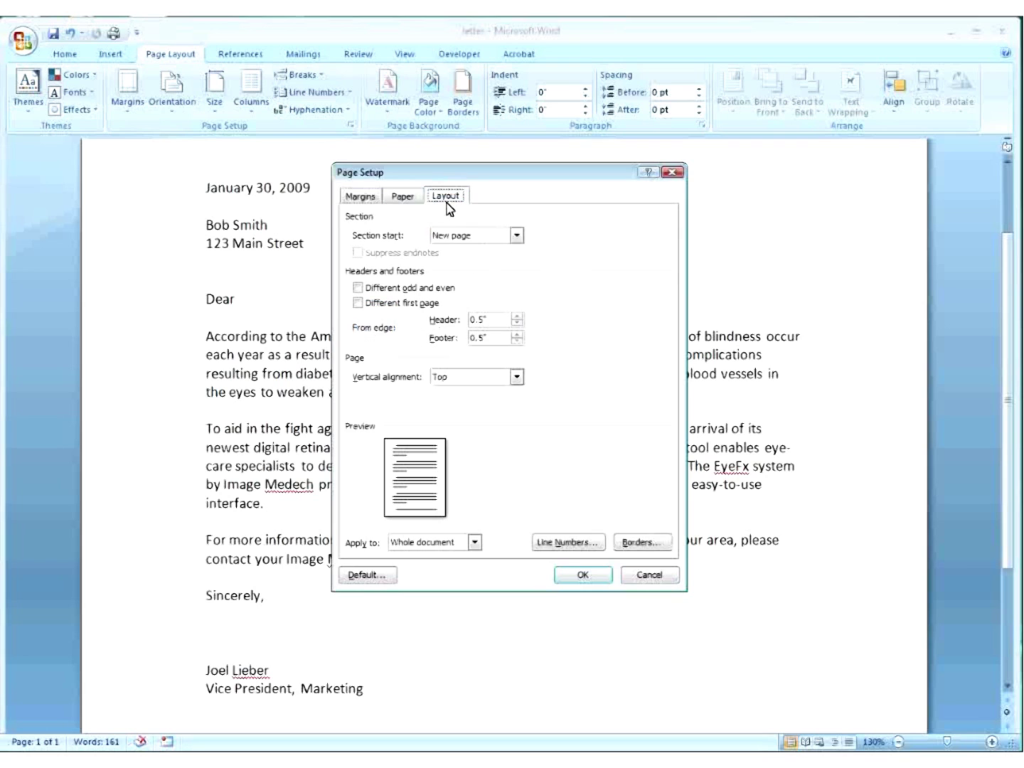
click(646, 576)
Print the letter as 'Document' to the Microsoft XPS Document Writer.
click(24, 41)
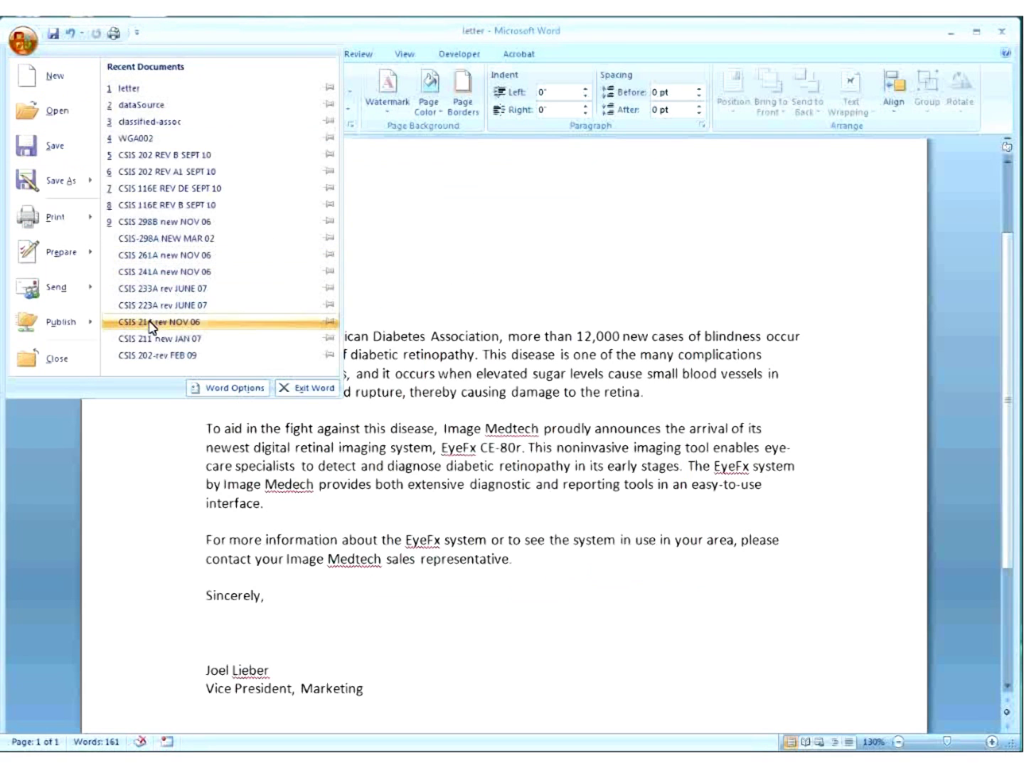
mouse_move(71, 222)
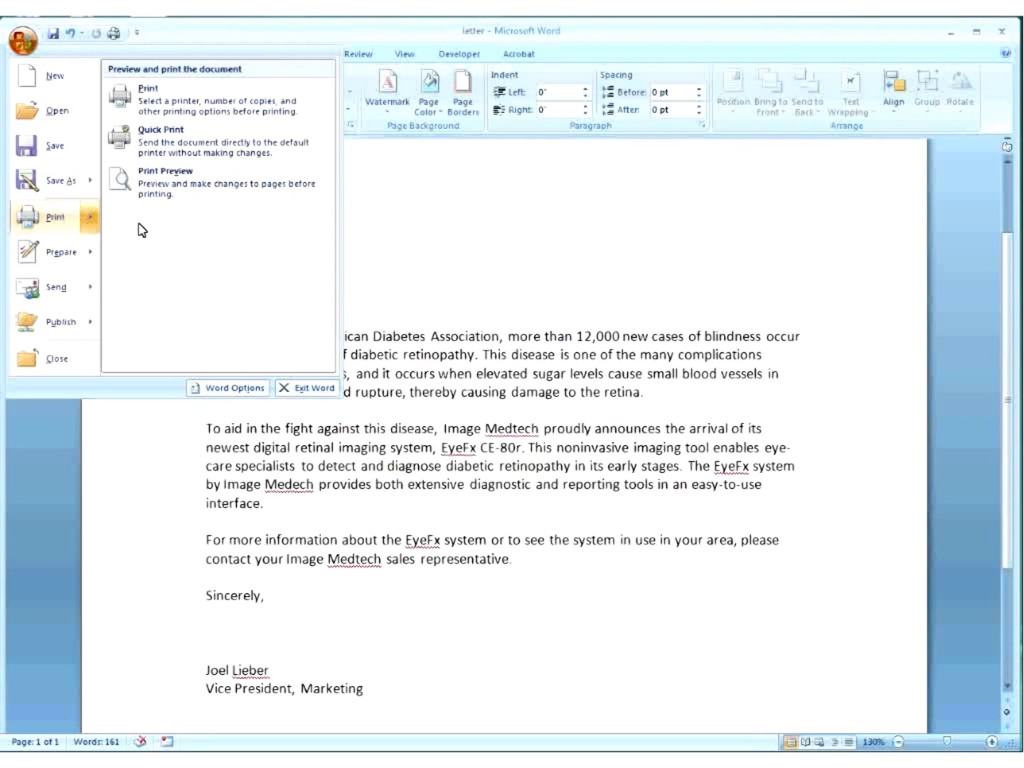
click(194, 119)
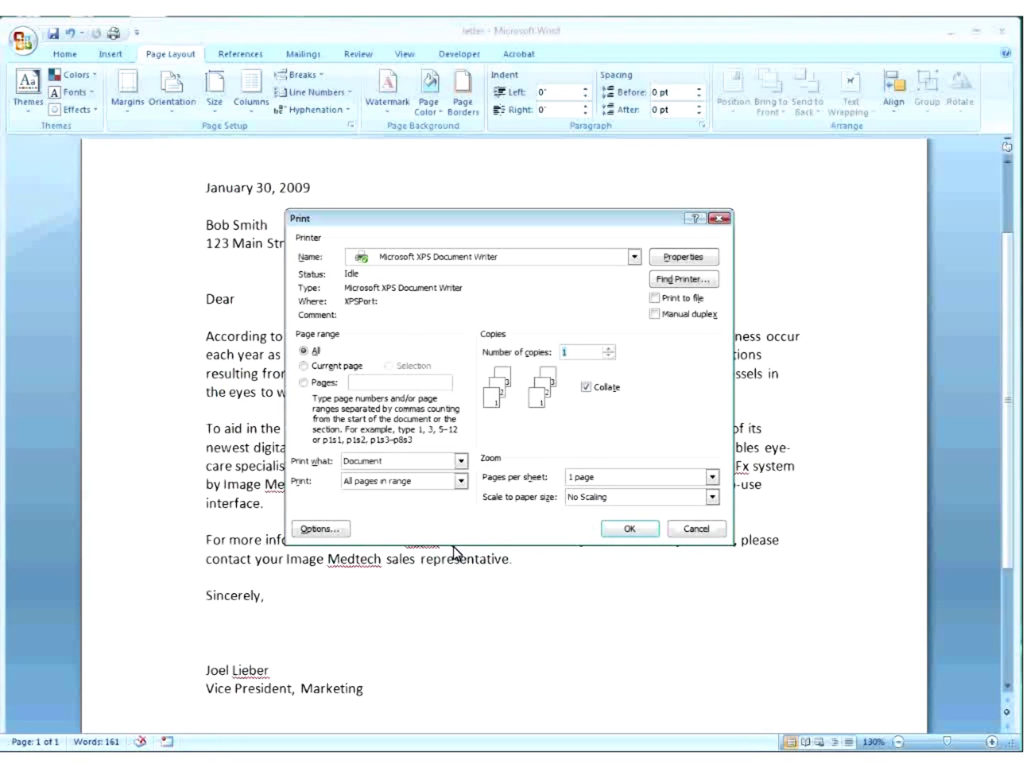
click(463, 462)
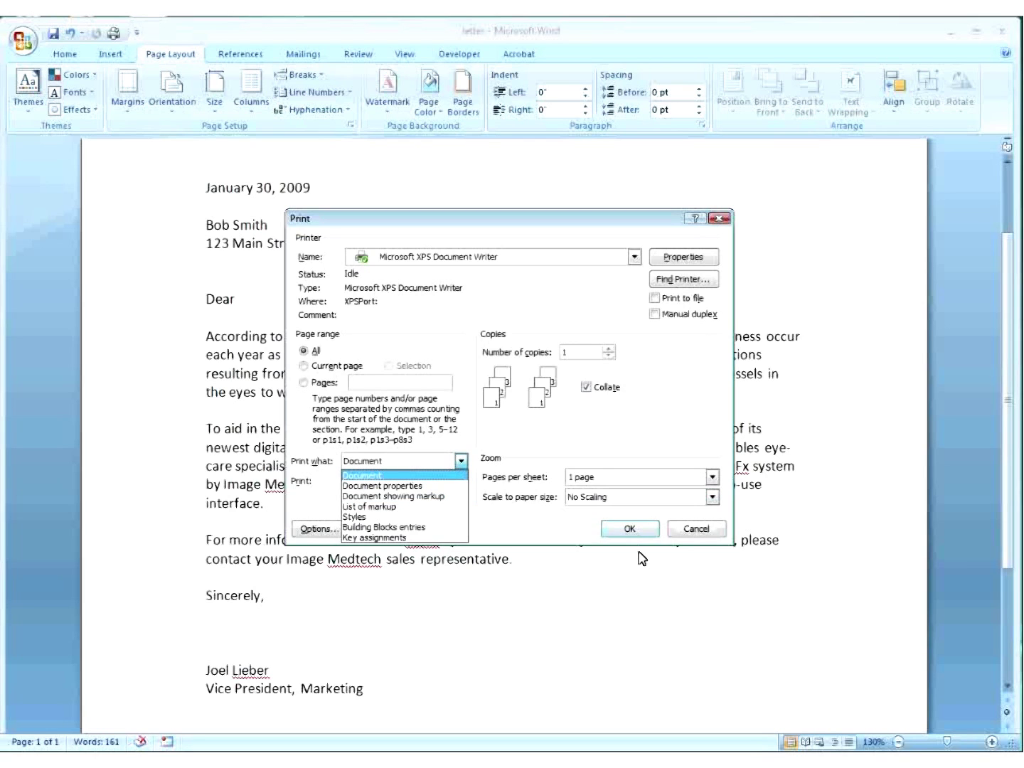
click(630, 528)
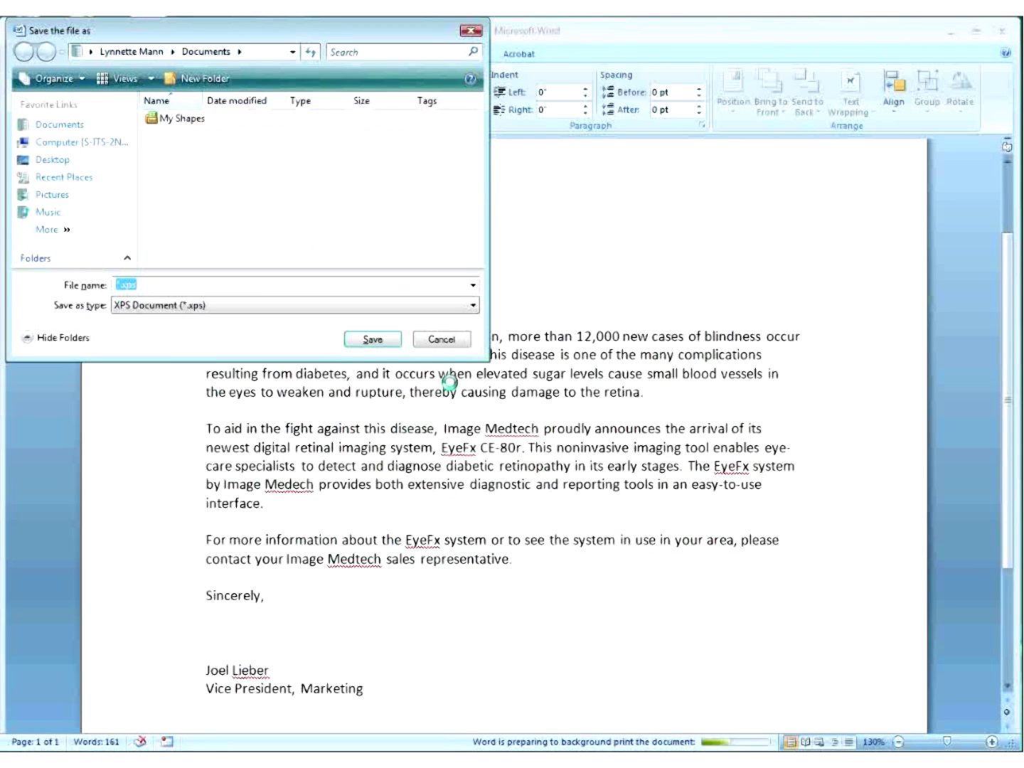
Dismiss the XPS 'Save the file as' prompt to return to the letter.
click(394, 352)
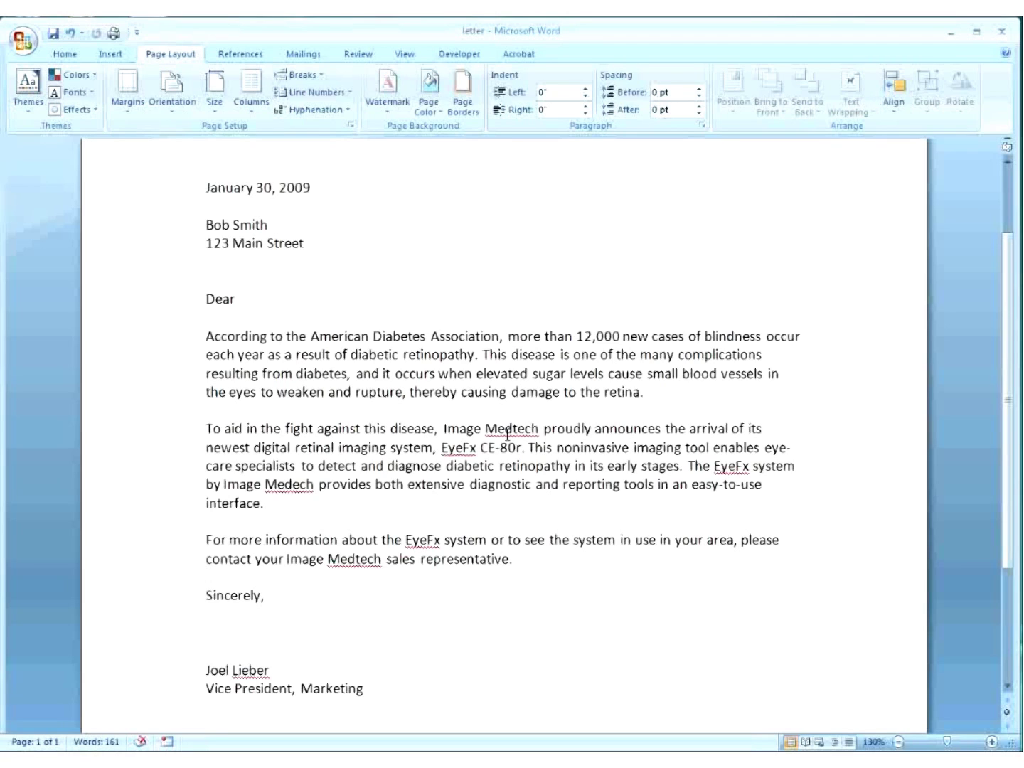
Add the comment 'Insert person who sending to' after Dear, then hide the Reviewing Pane.
click(243, 300)
click(364, 57)
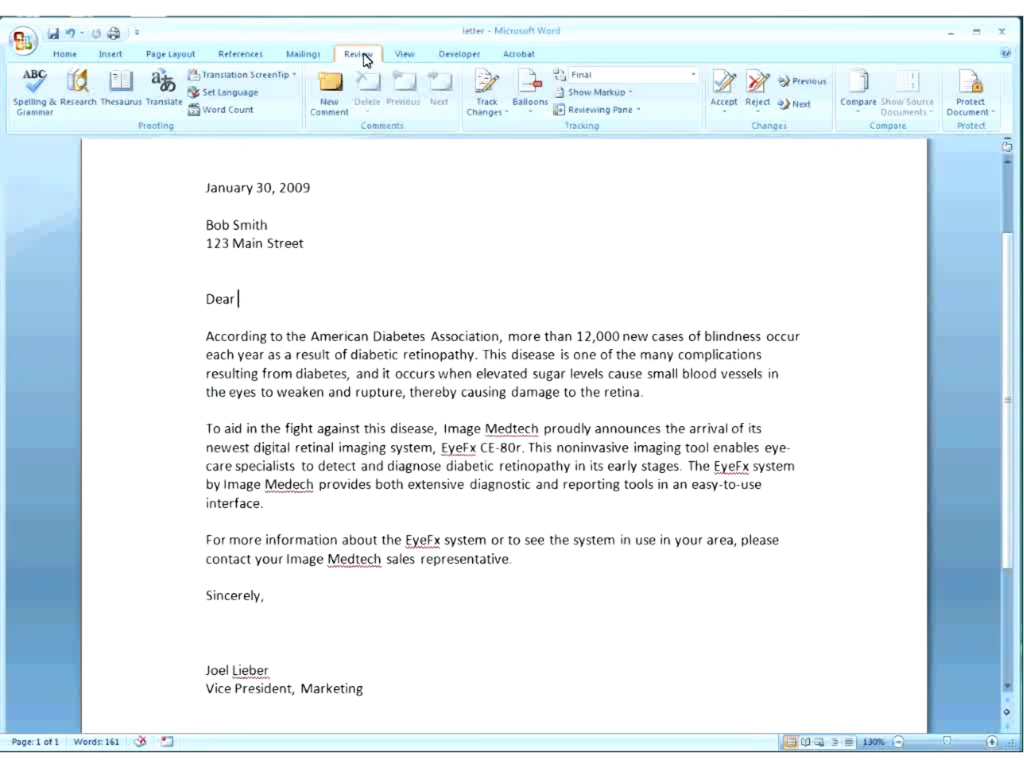
click(336, 91)
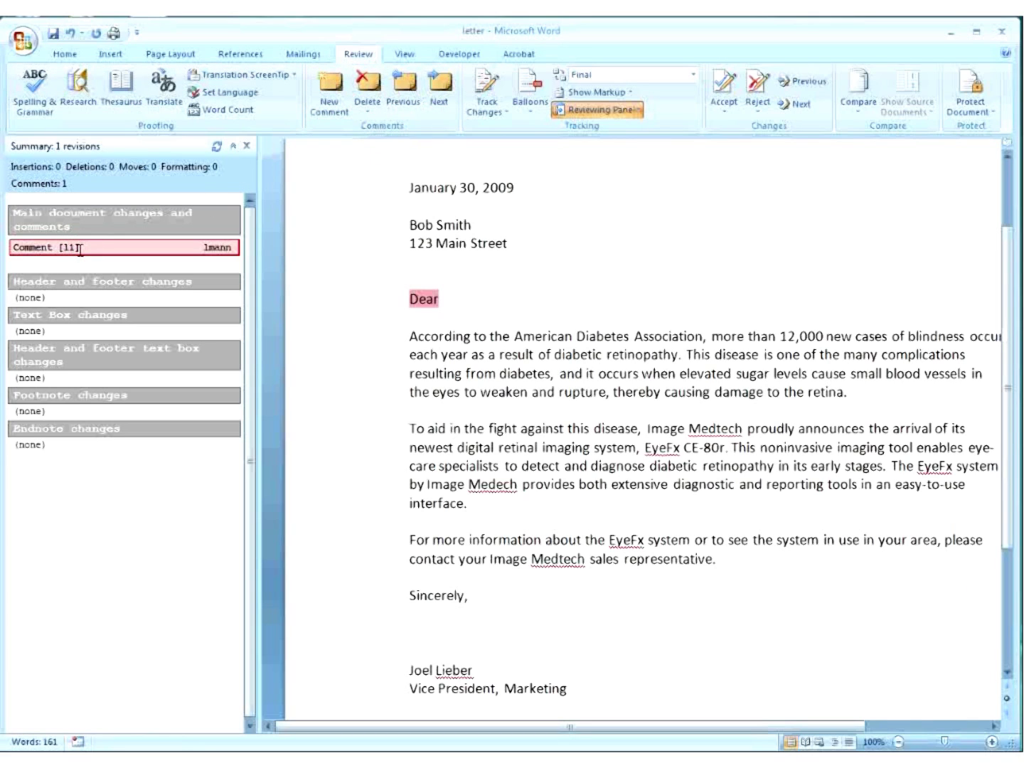
text(Insert person who sending to)
click(433, 299)
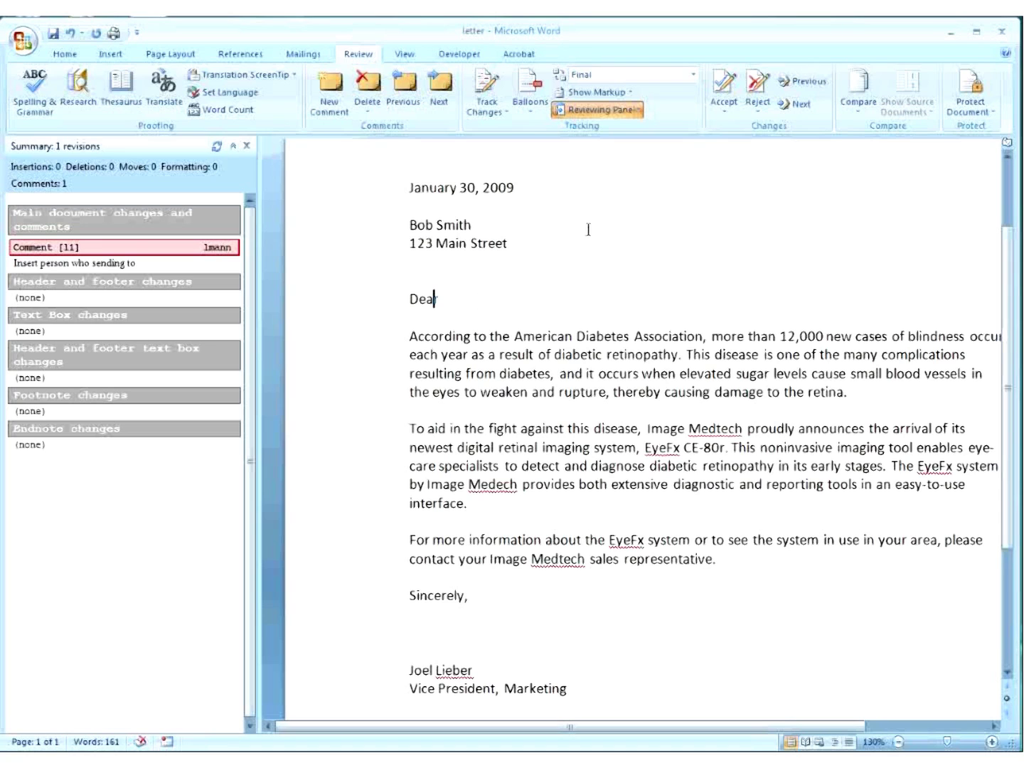
click(247, 145)
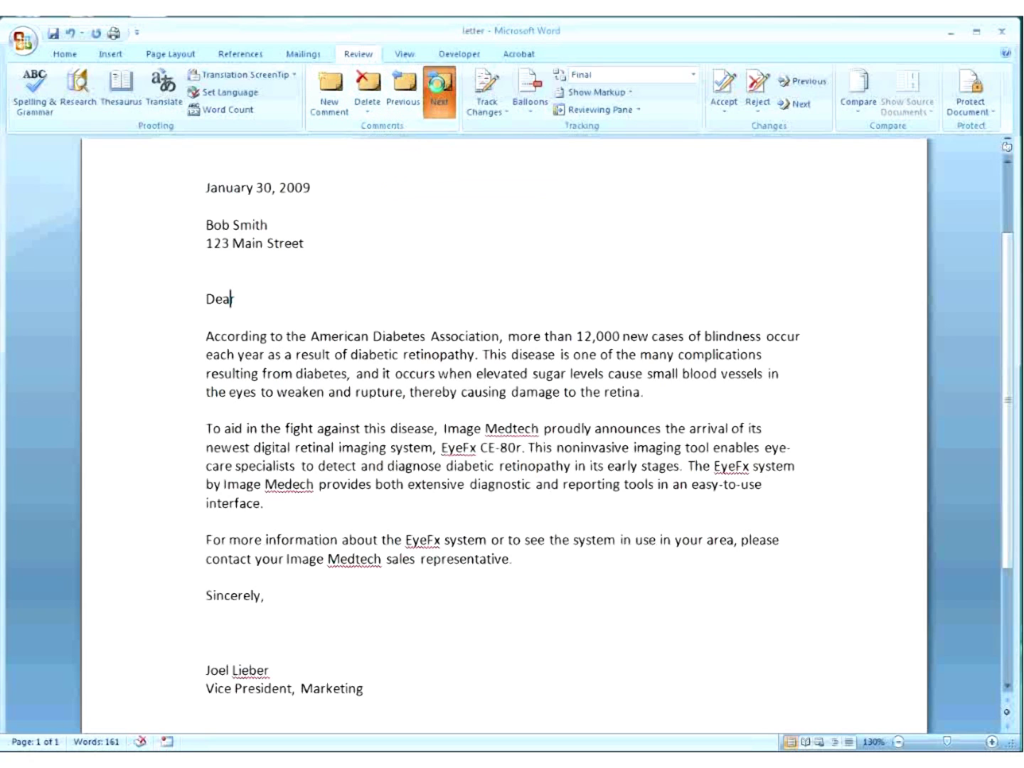
Show all markup and append 'ad ten people' so the Dear comment ends 'toad ten people'.
click(438, 83)
click(374, 458)
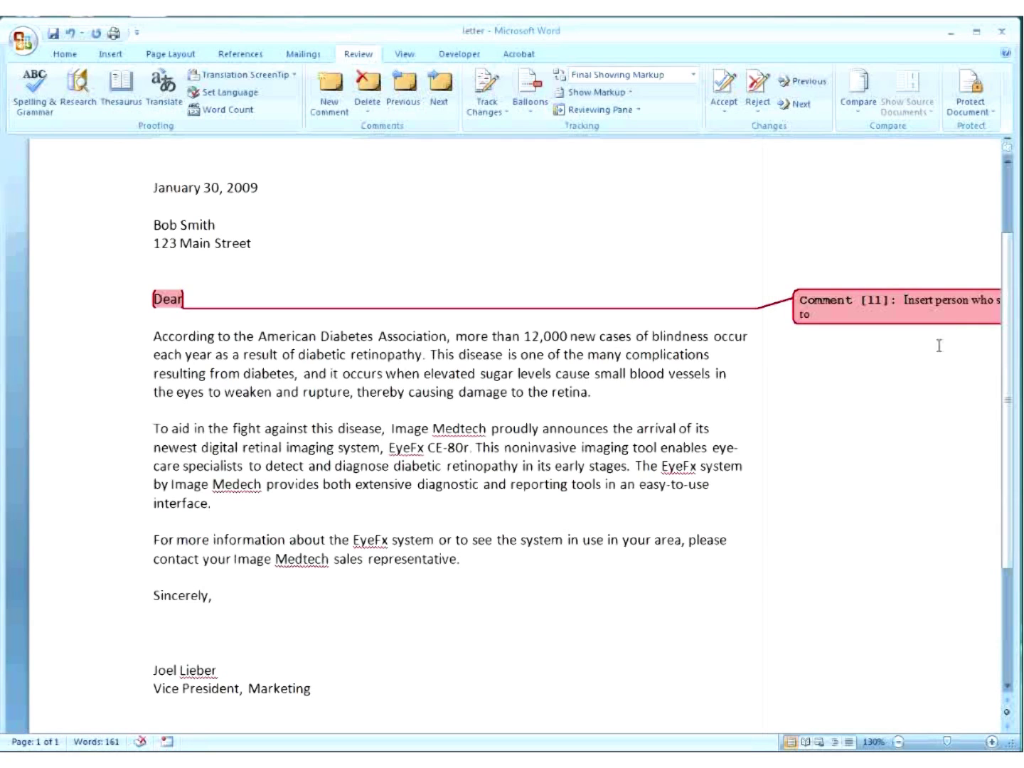
click(843, 316)
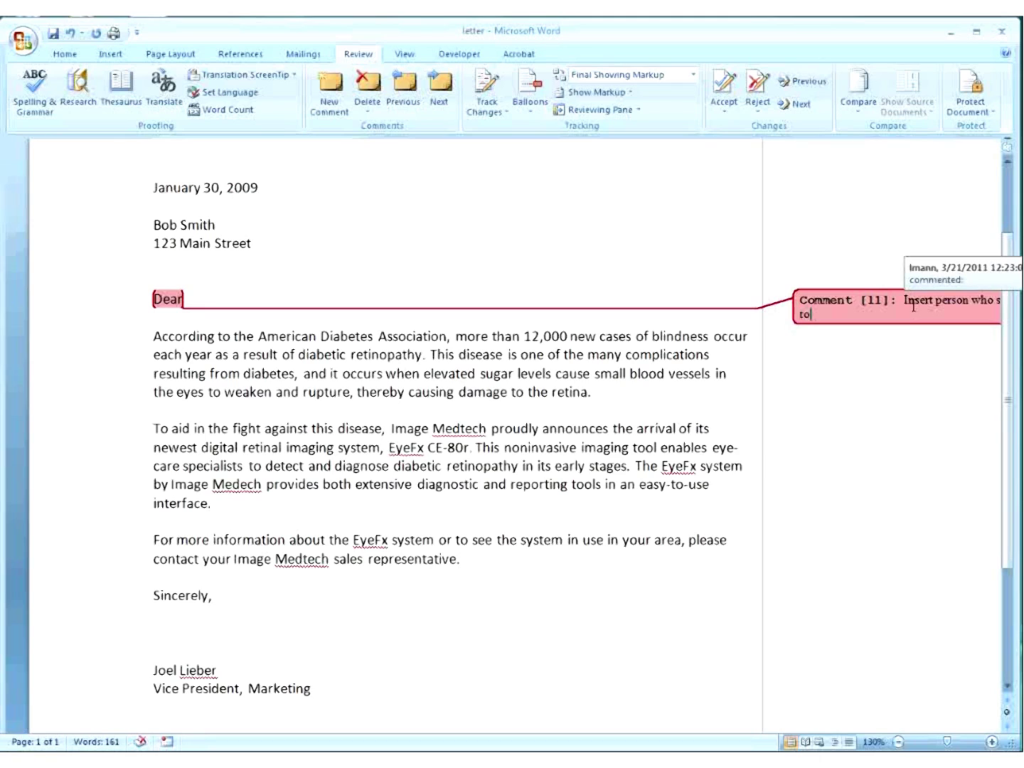
text(ad ten)
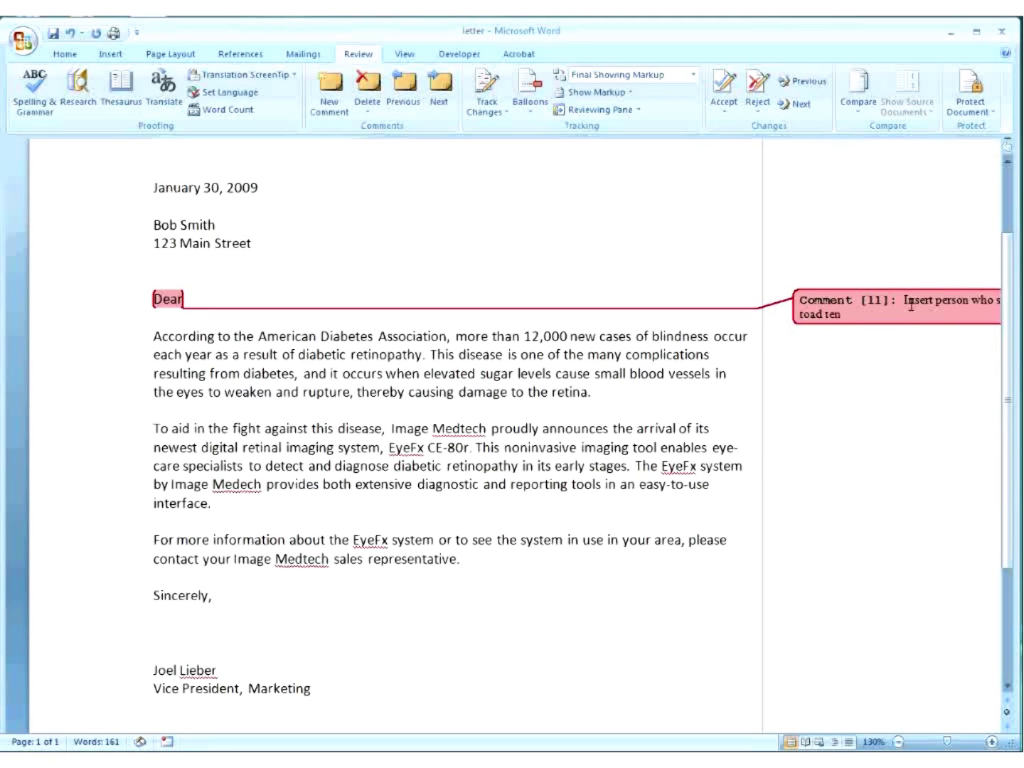
text( people)
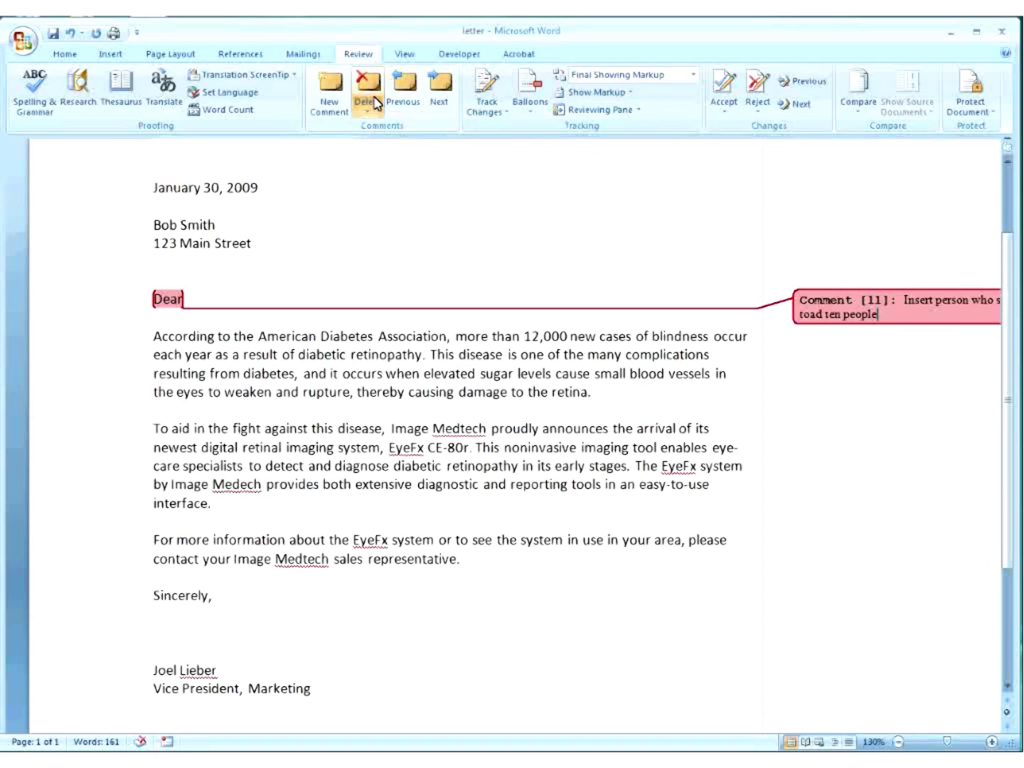
click(218, 593)
Add the comment 'Here's another comment' to Sincerely, inserting the missing apostrophe.
click(332, 88)
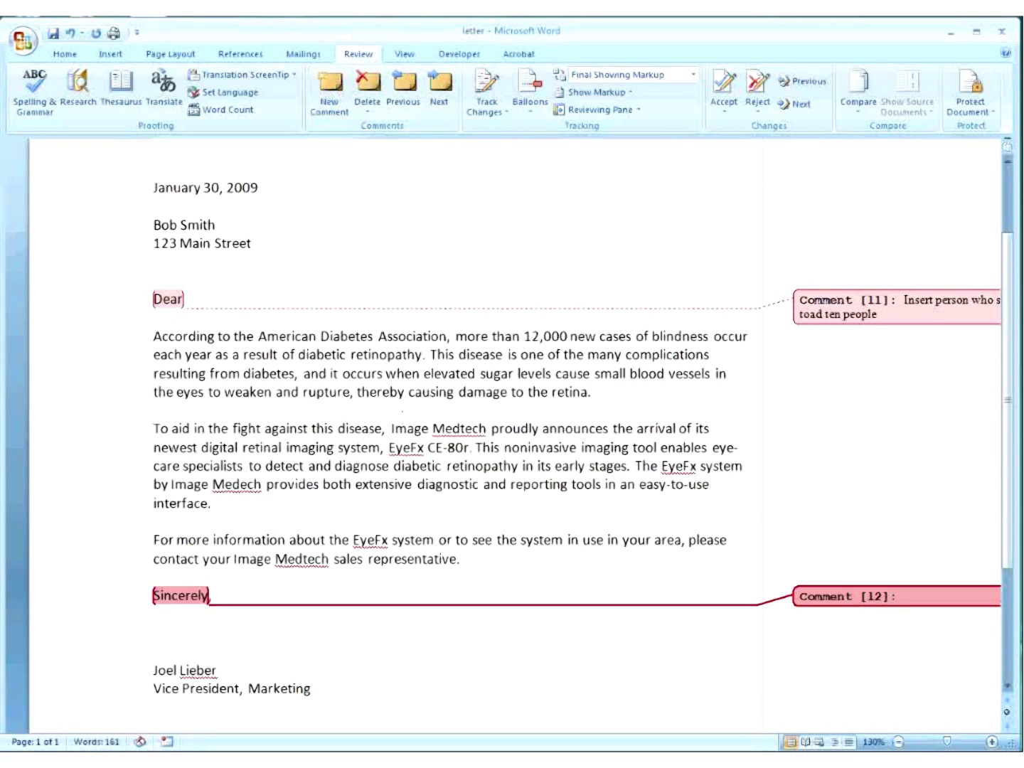
text(Heres another comment)
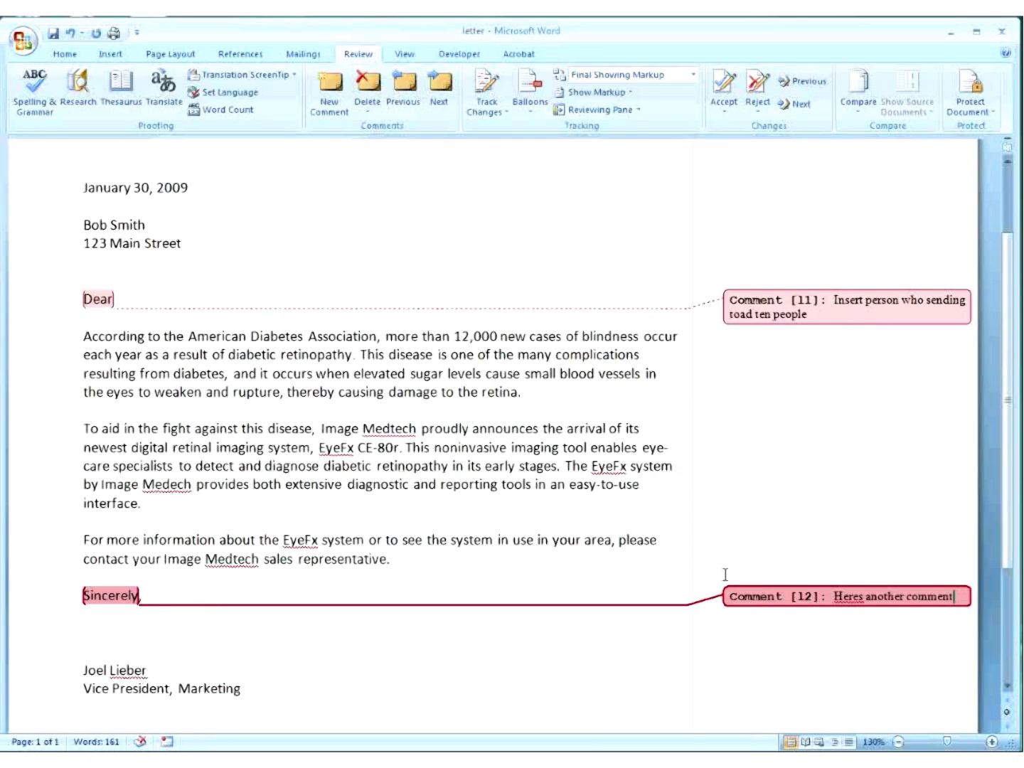
click(864, 597)
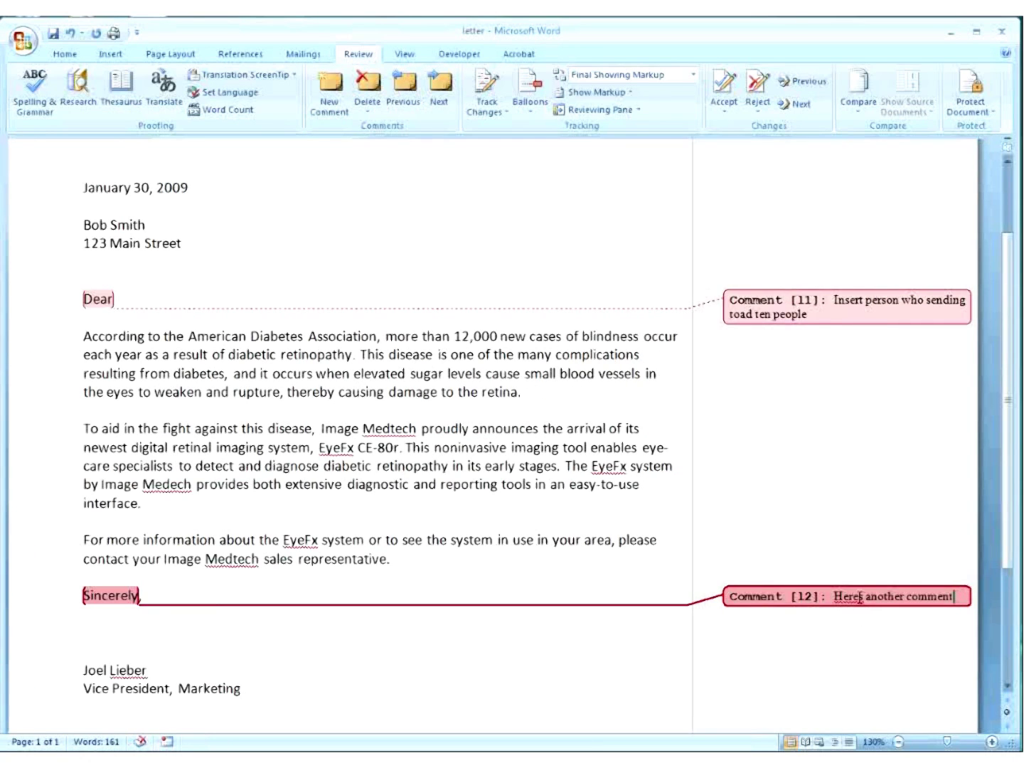
text(')
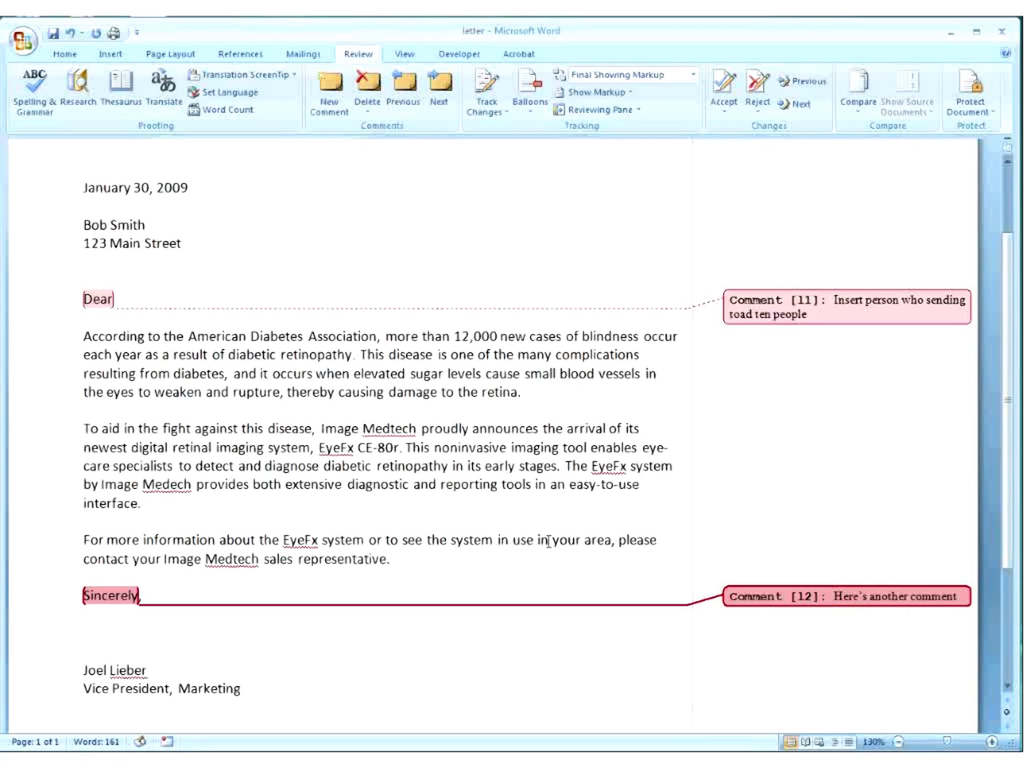
click(542, 541)
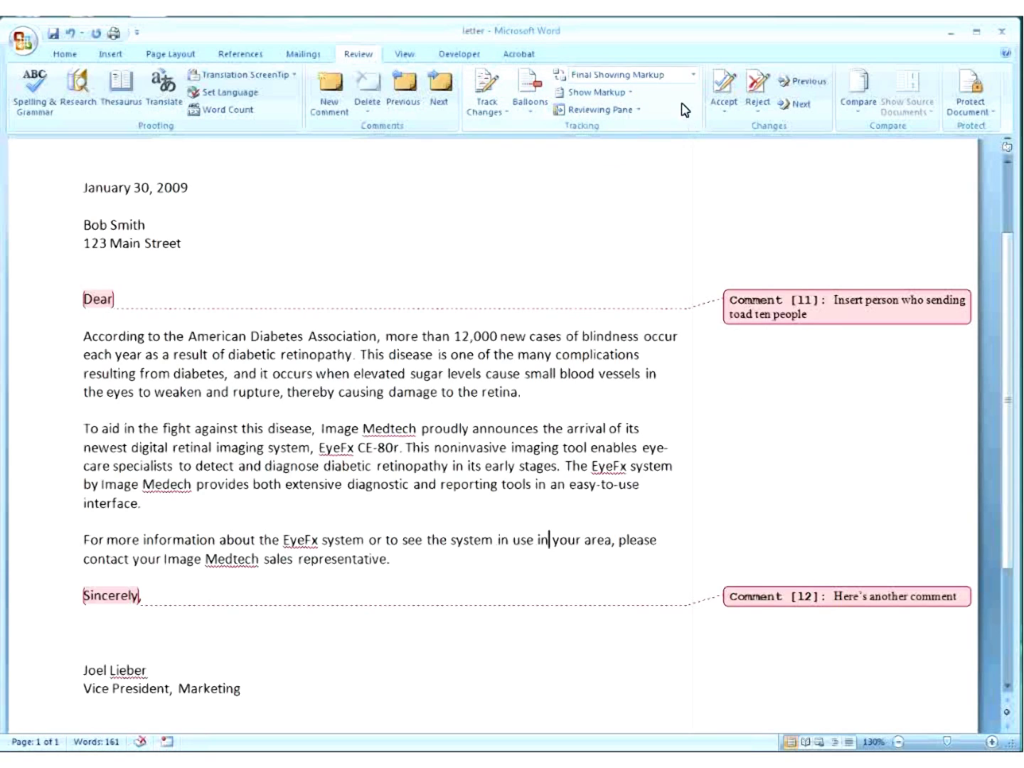
Switch to Final view and back to Final Showing Markup, then open the comment Delete choices.
click(694, 74)
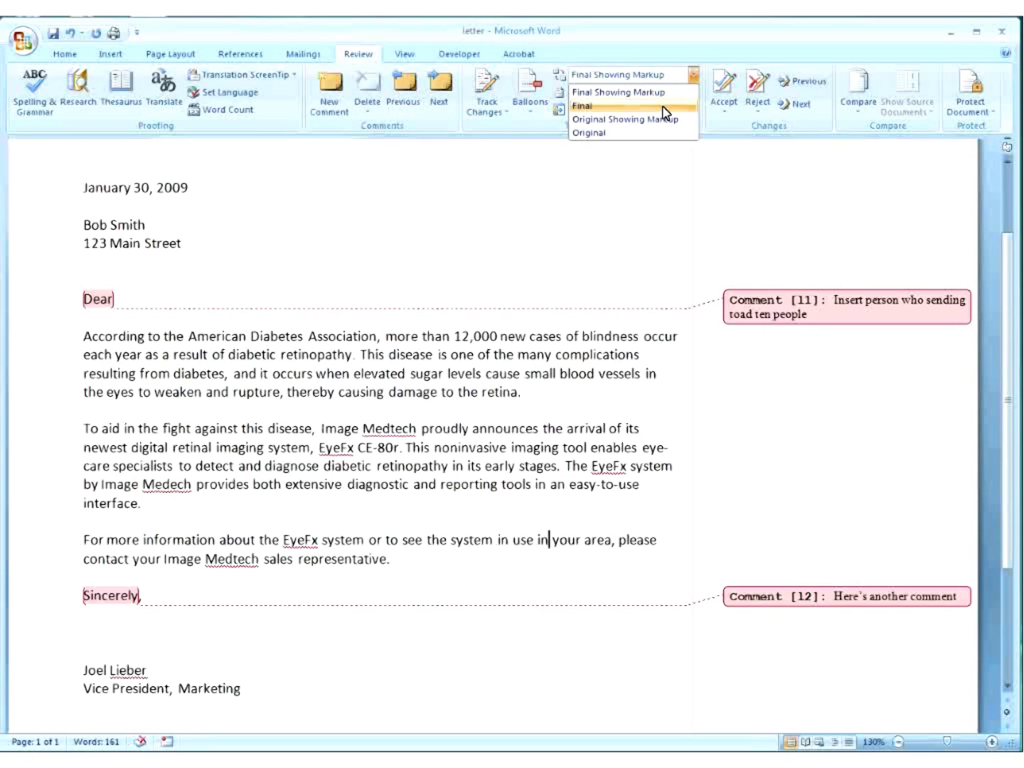
click(662, 106)
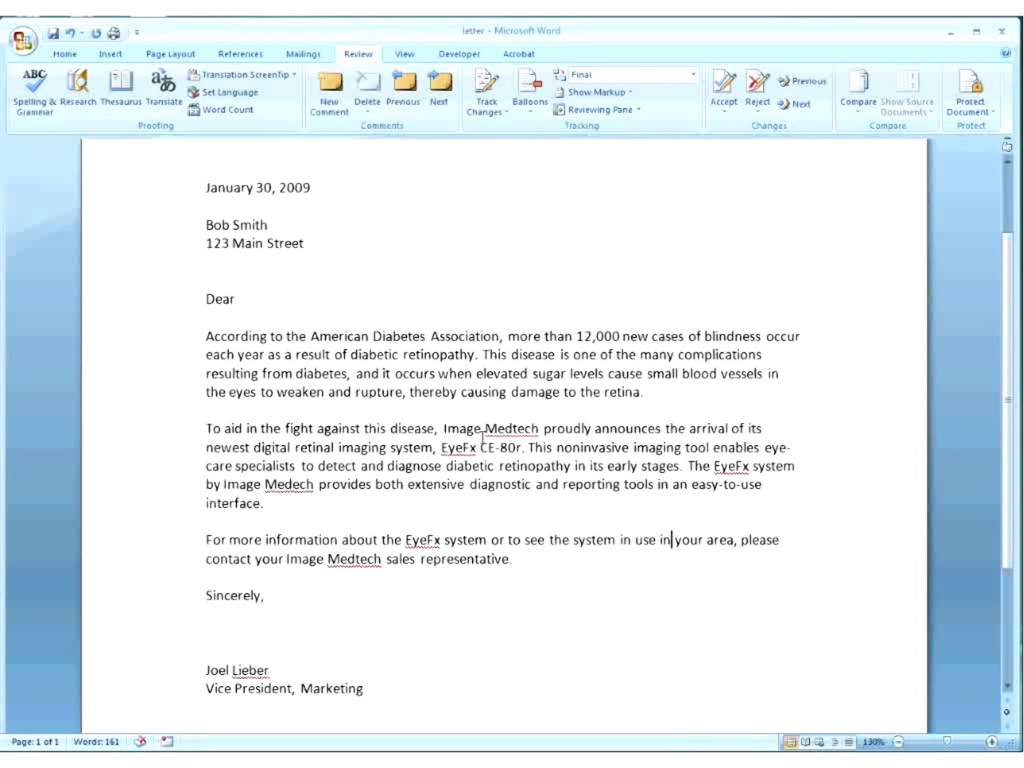
click(694, 74)
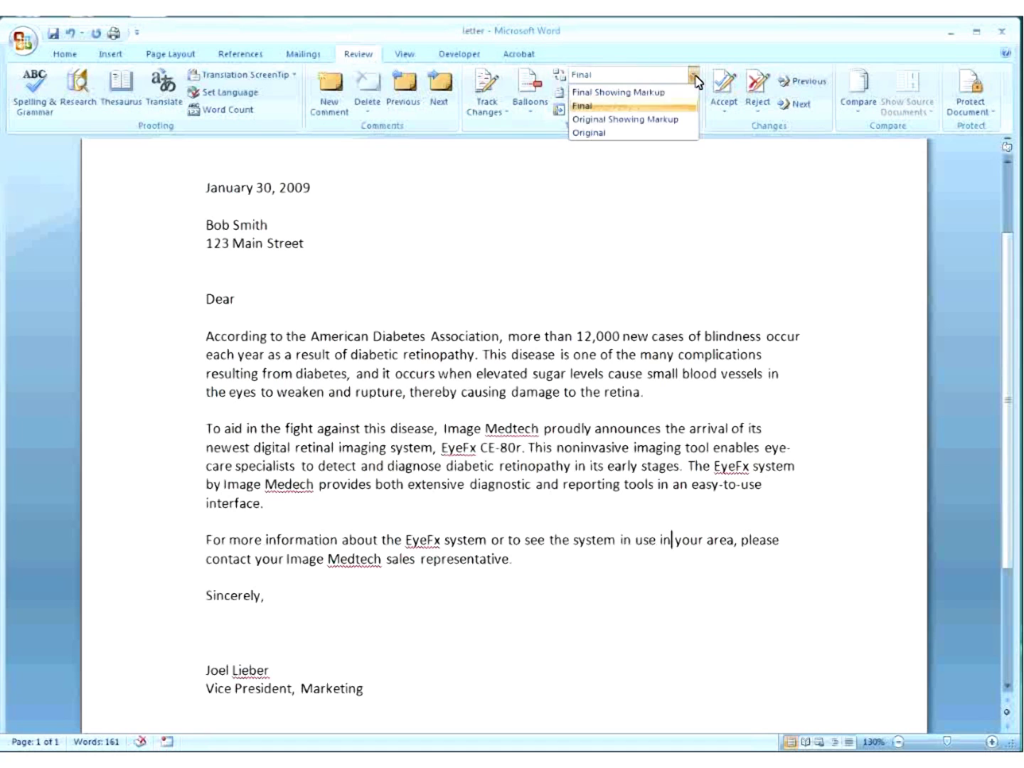
click(661, 93)
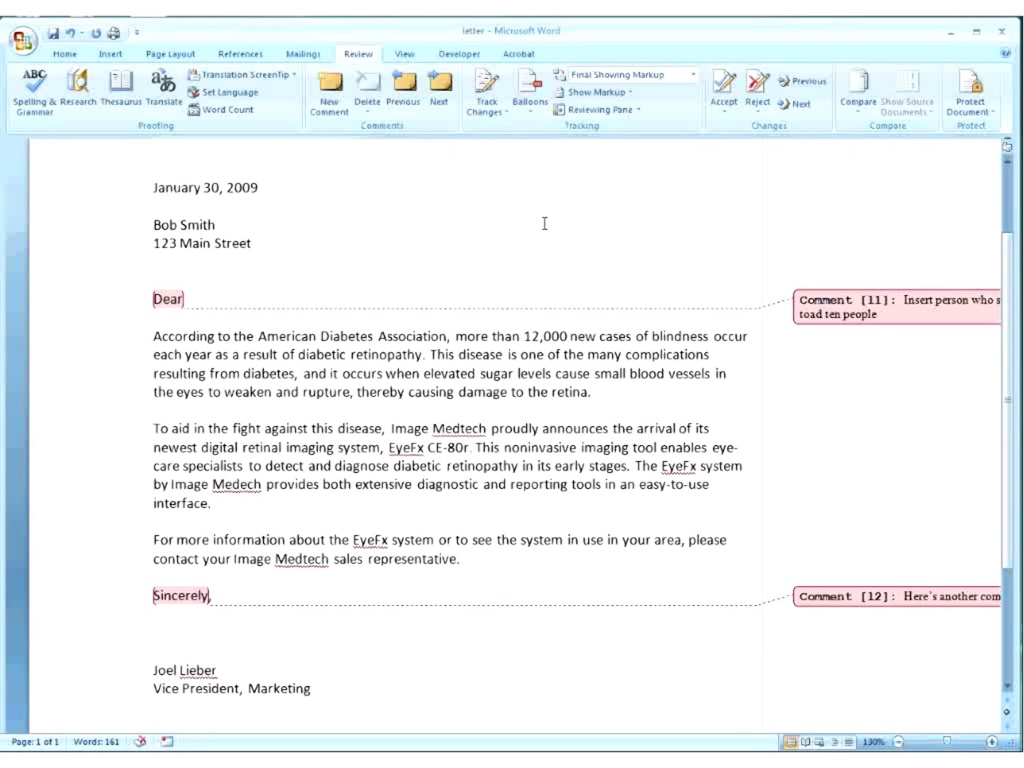
click(368, 113)
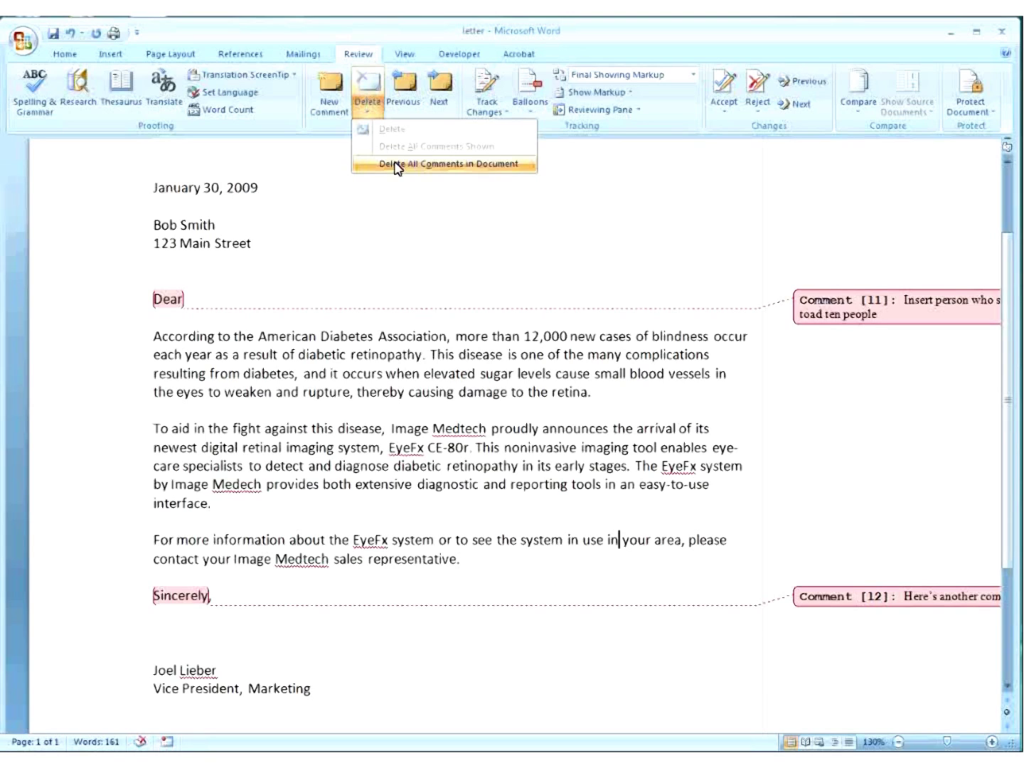
Dismiss the Delete menu without removing anything, keeping both comments.
click(442, 261)
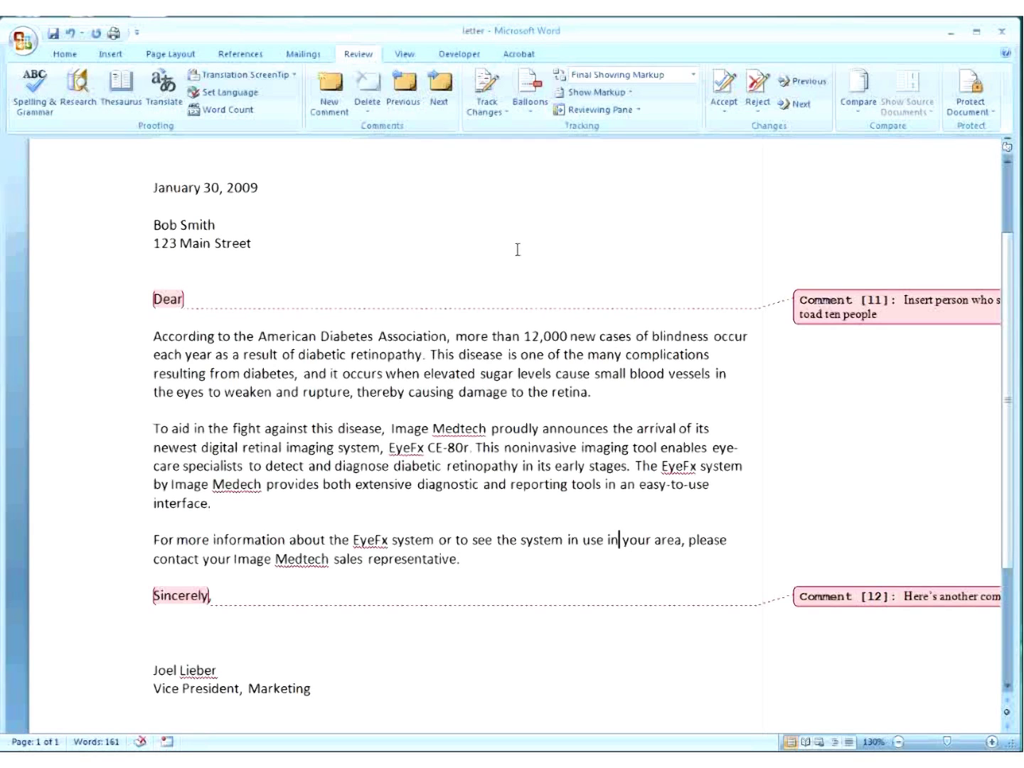
In Word Options, add Insert Voice from All Commands to the Quick Access Toolbar.
click(23, 44)
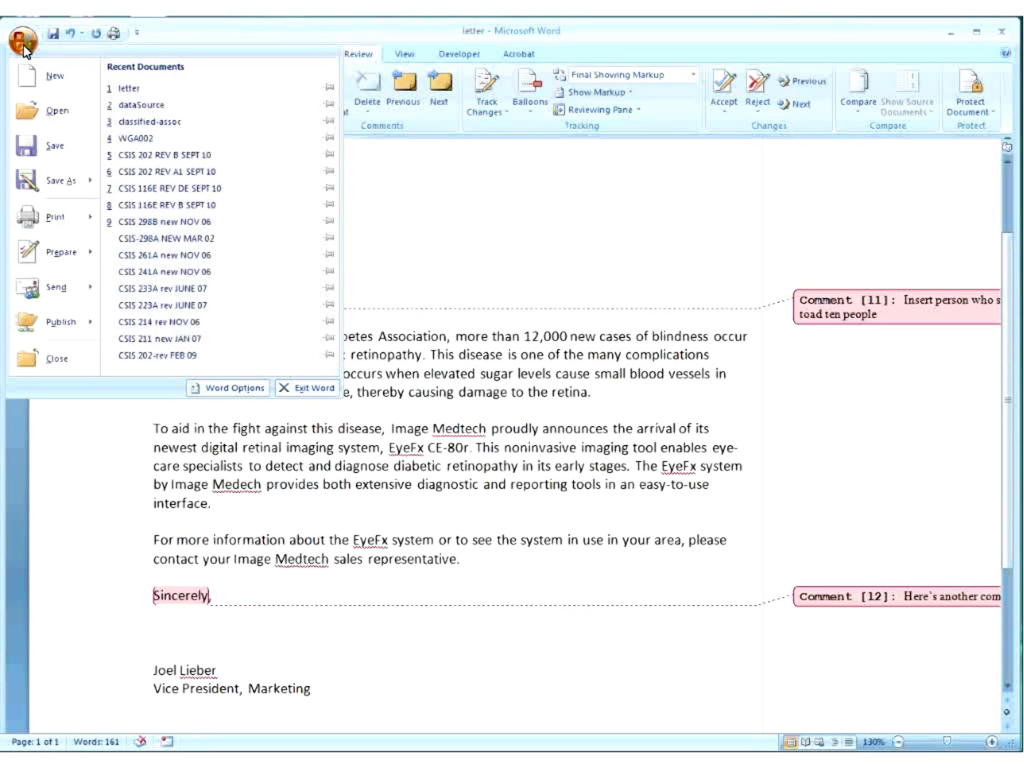
click(246, 390)
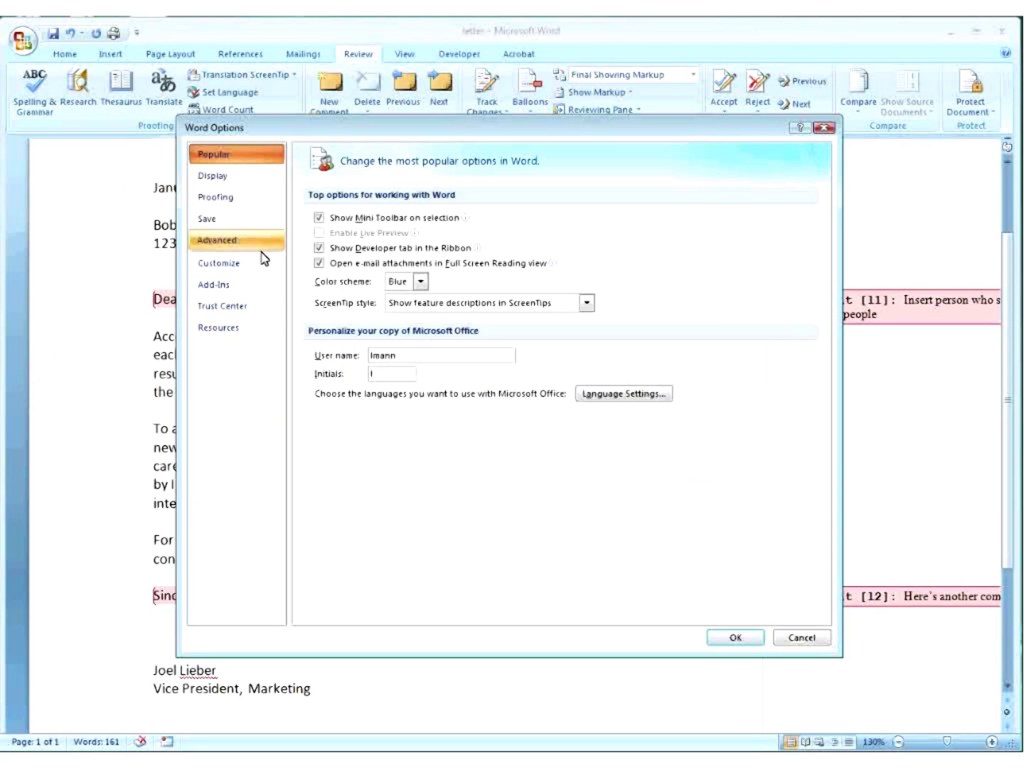
click(239, 266)
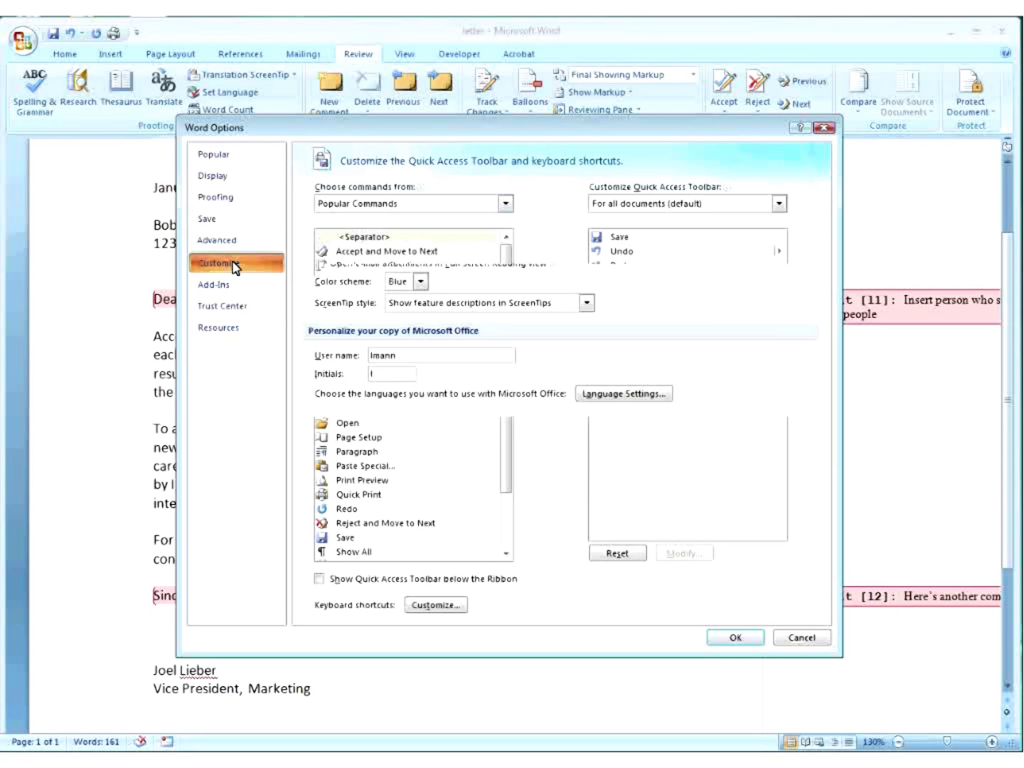
click(505, 204)
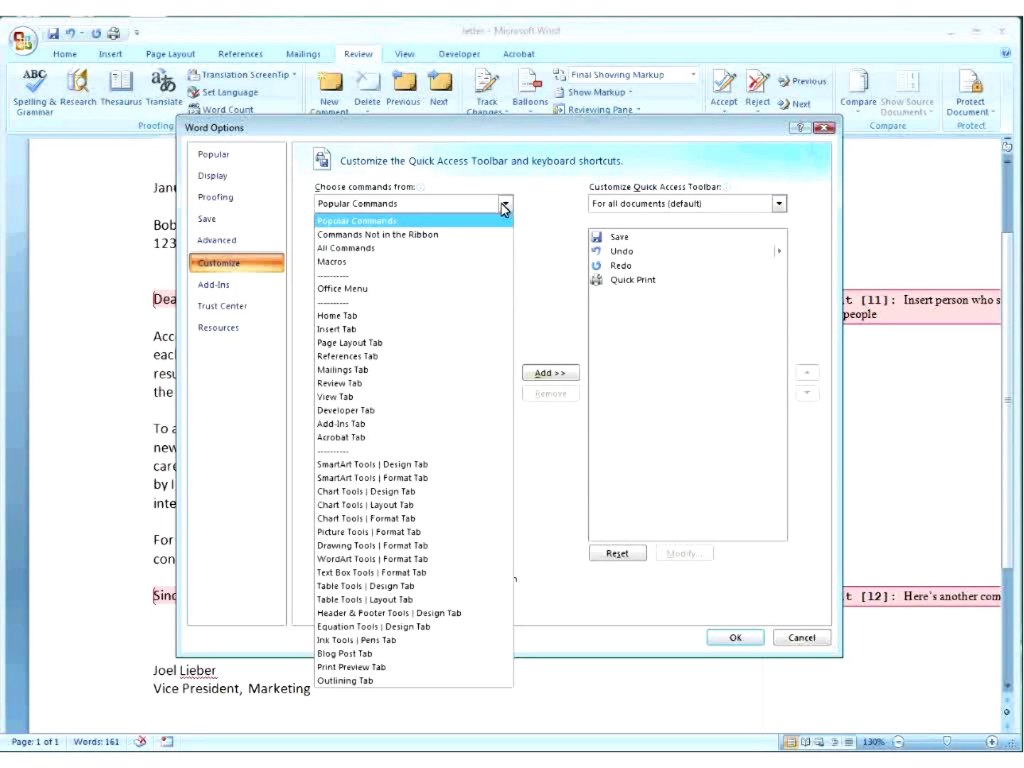
click(430, 248)
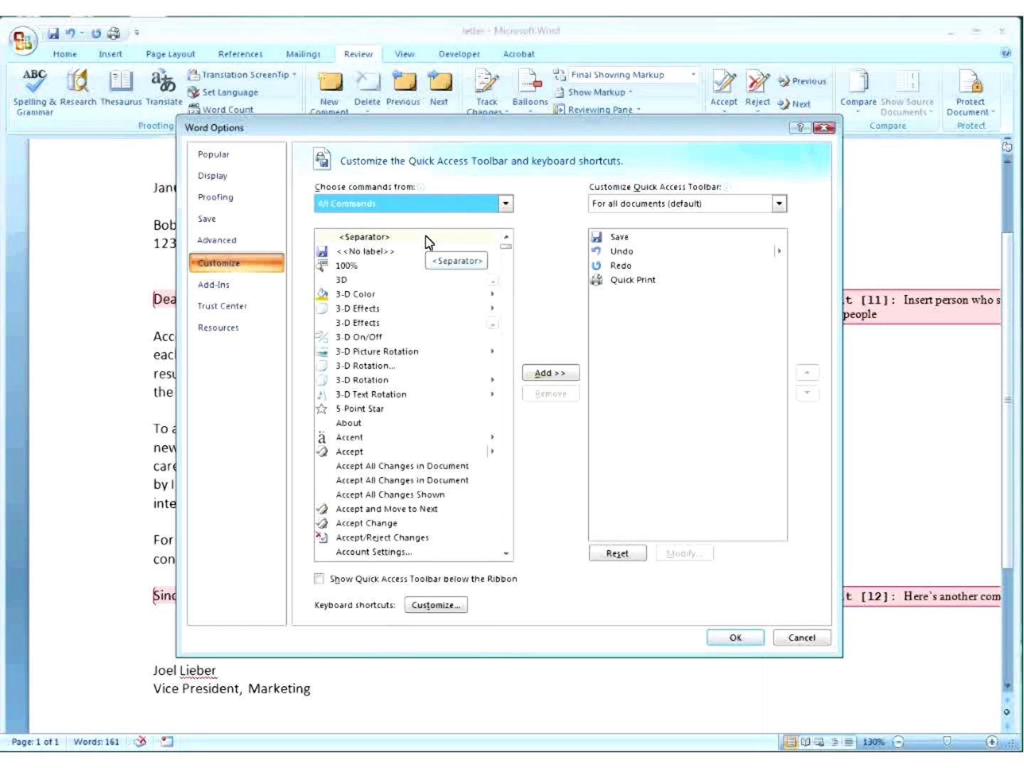
drag(506, 246, 497, 369)
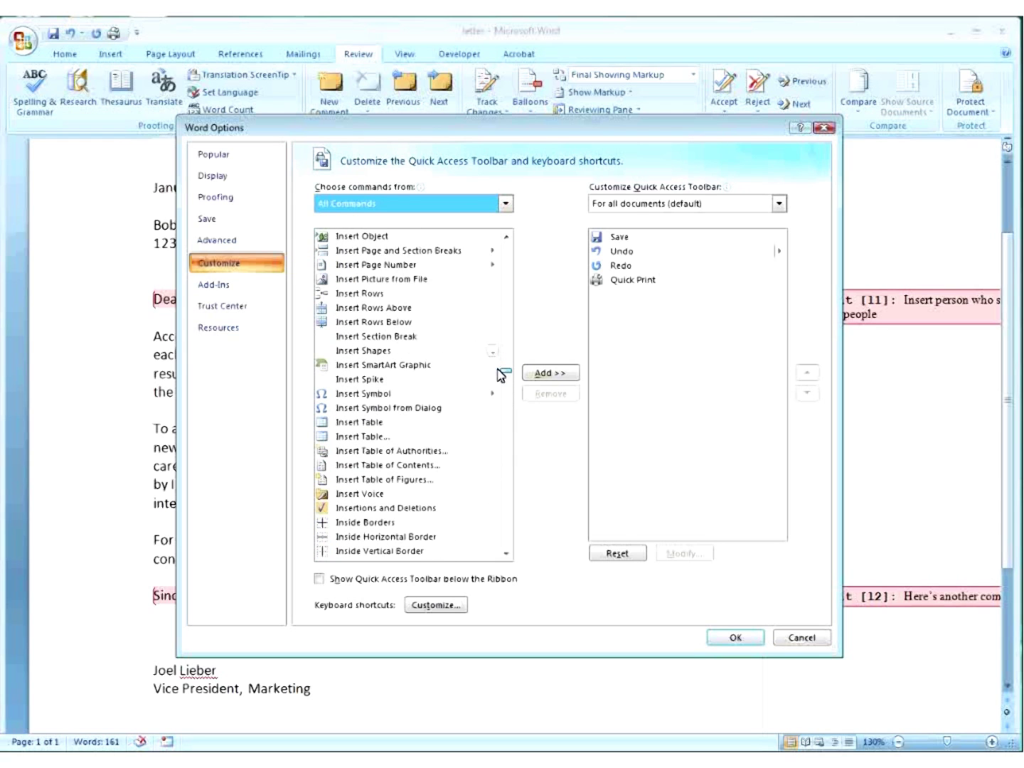
click(339, 492)
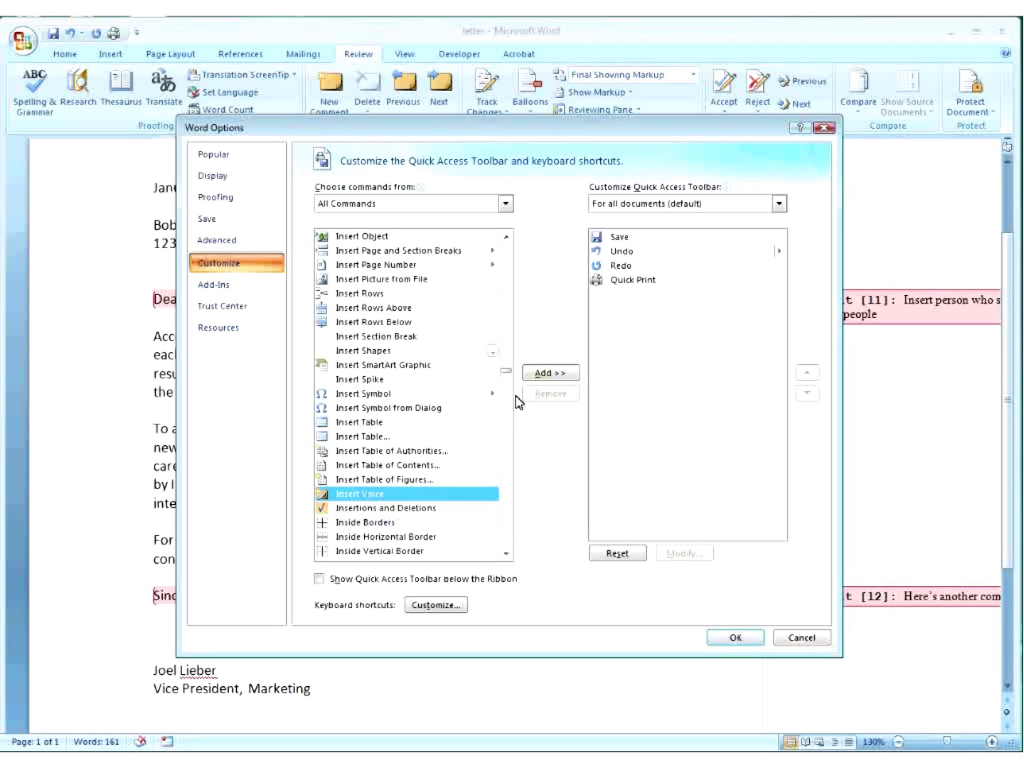
click(545, 373)
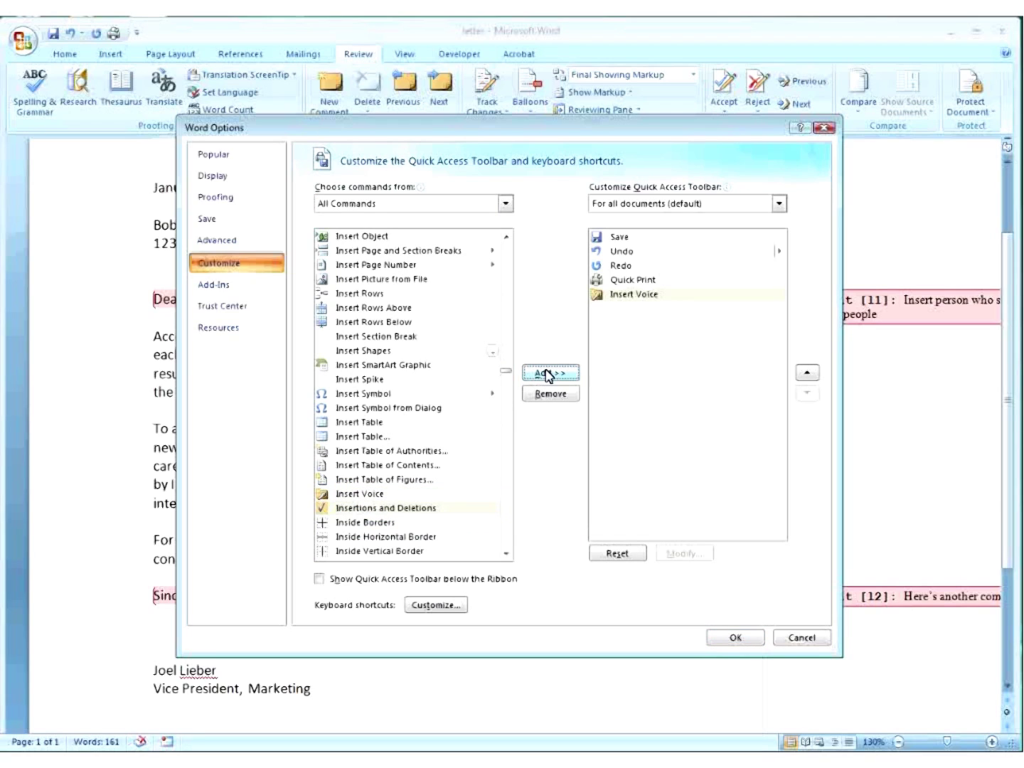
click(721, 640)
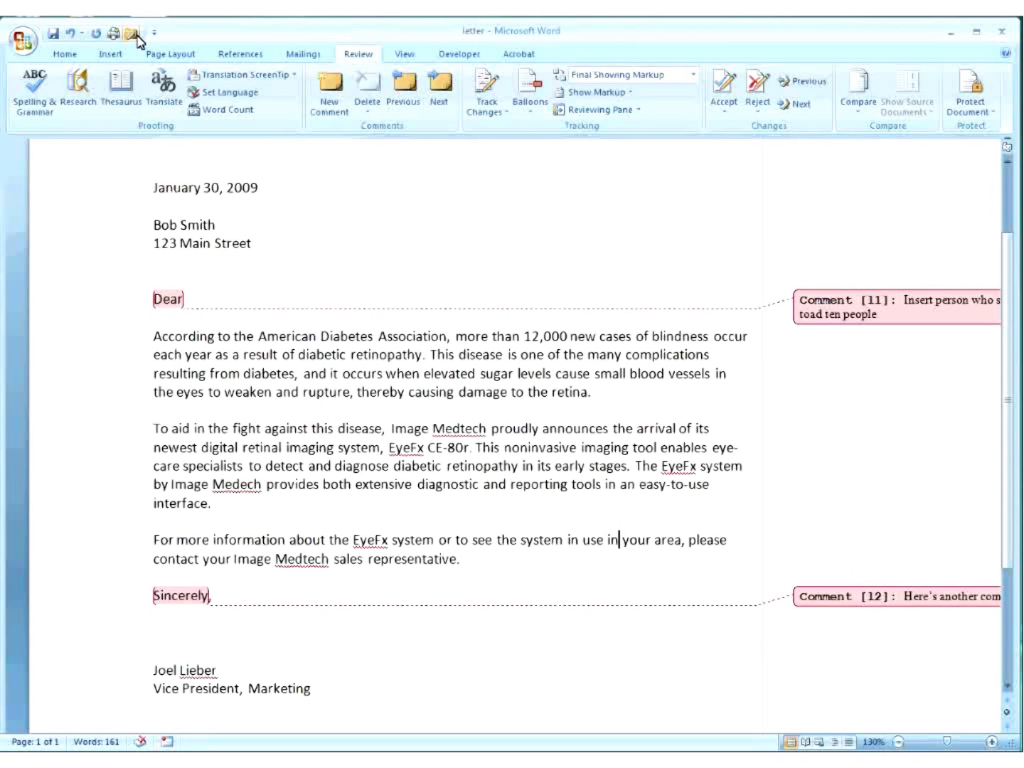
Start an Insert Voice package before January, trying 'Comment 1' as the file name.
click(131, 35)
click(153, 187)
click(131, 34)
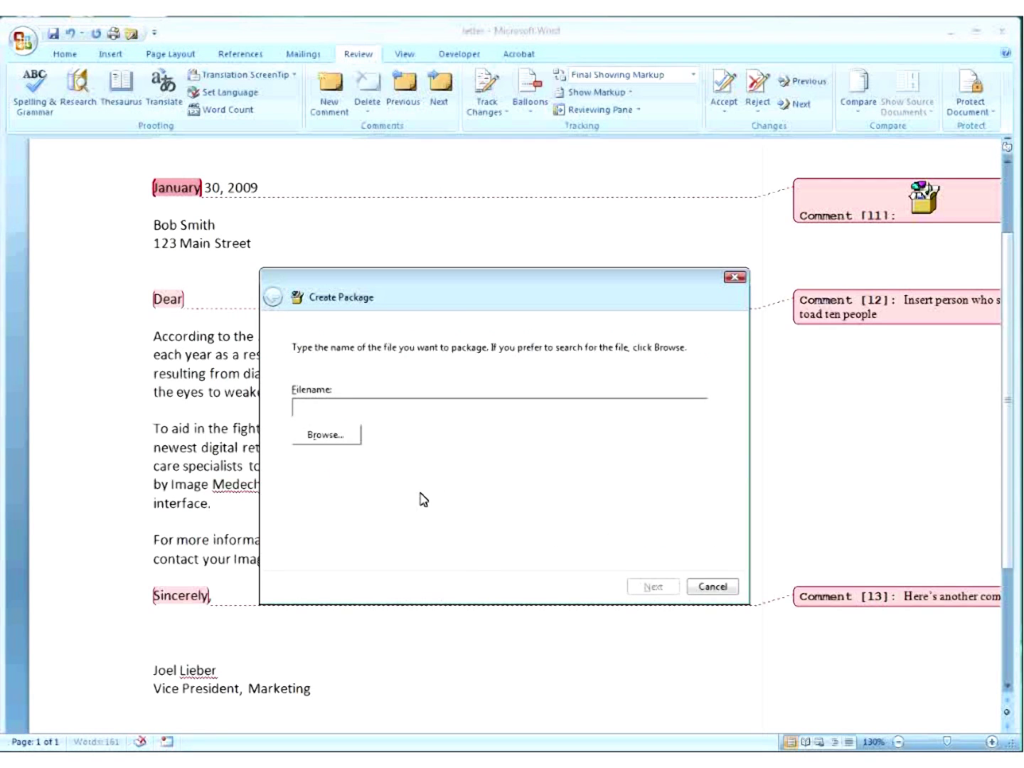
text(Comment)
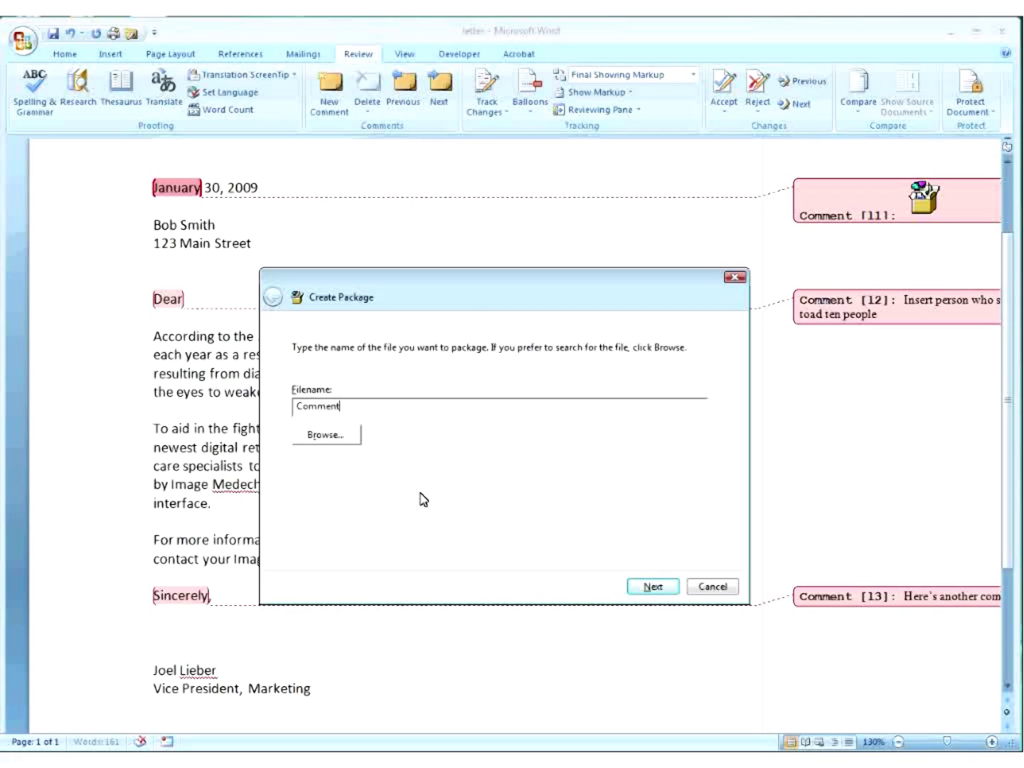
text( 1)
click(650, 592)
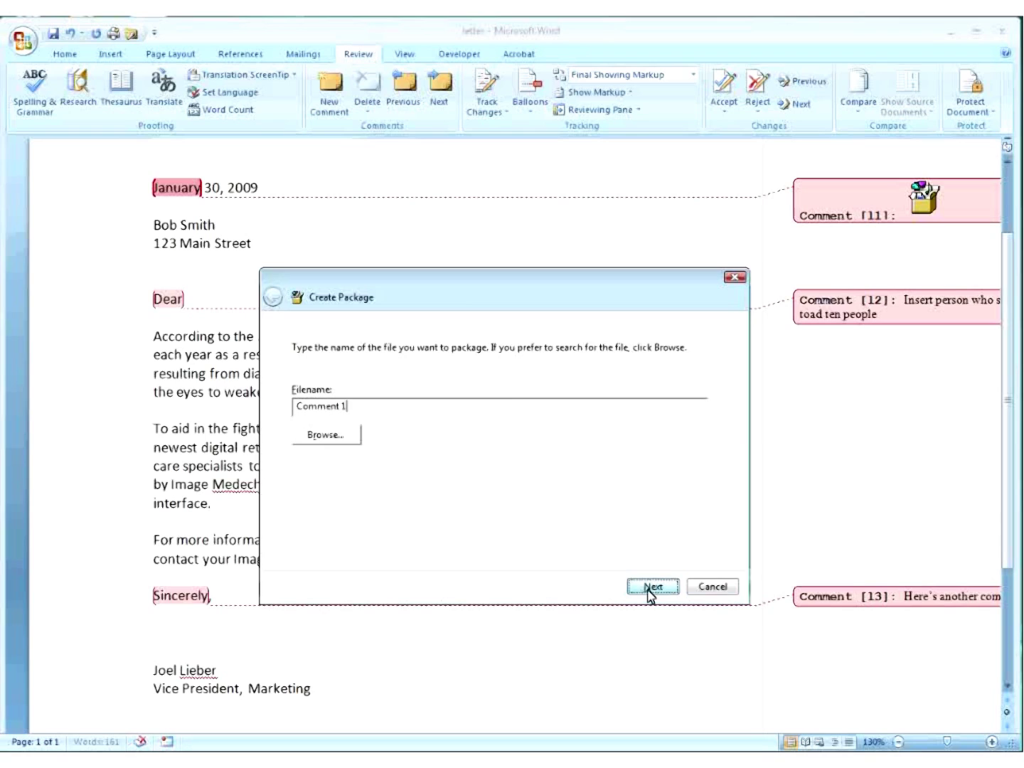
click(748, 426)
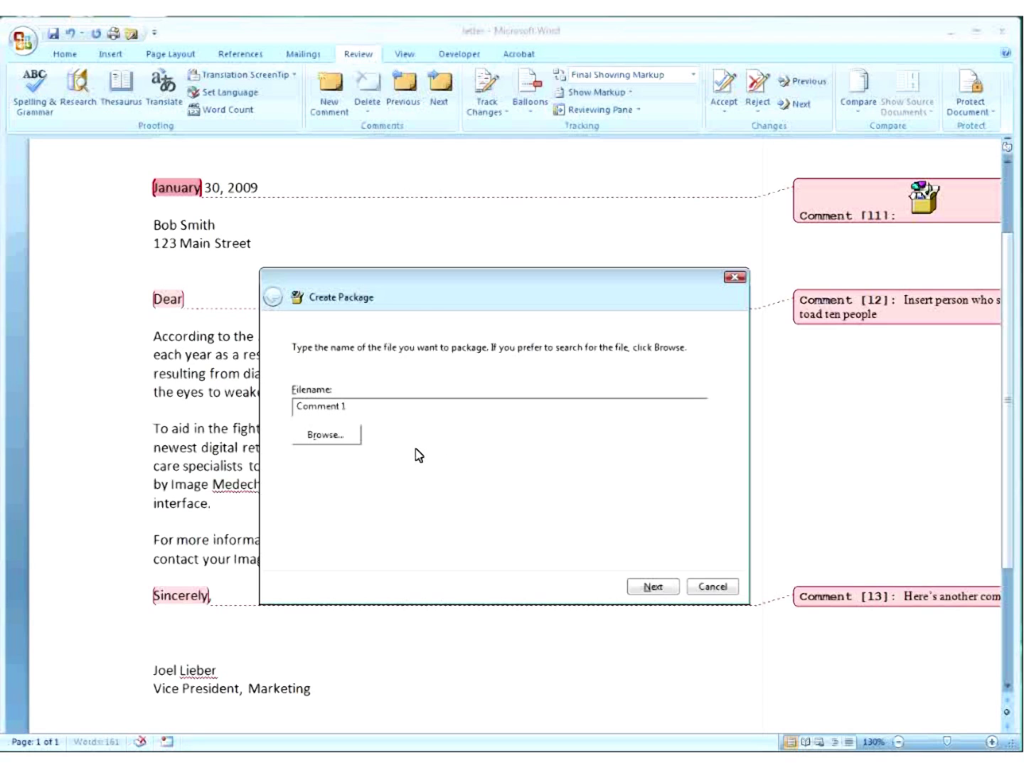
Browse to Access2007_C1_CS_P3.docx and finish packaging it into the January comment.
click(330, 437)
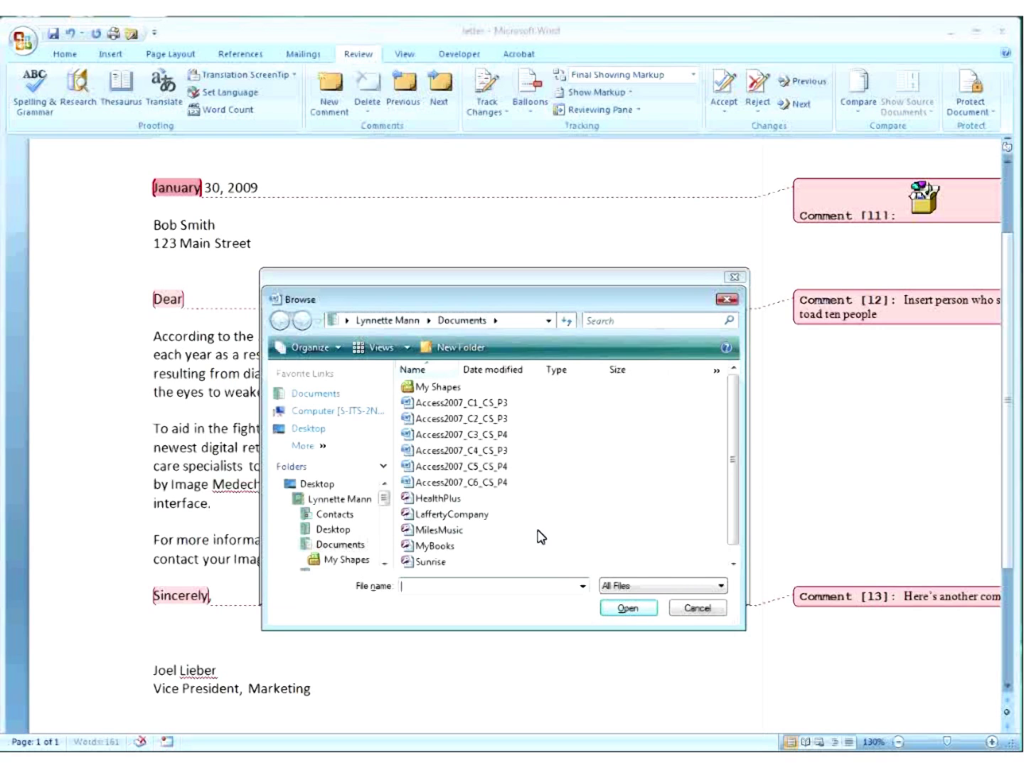
double_click(466, 405)
click(626, 609)
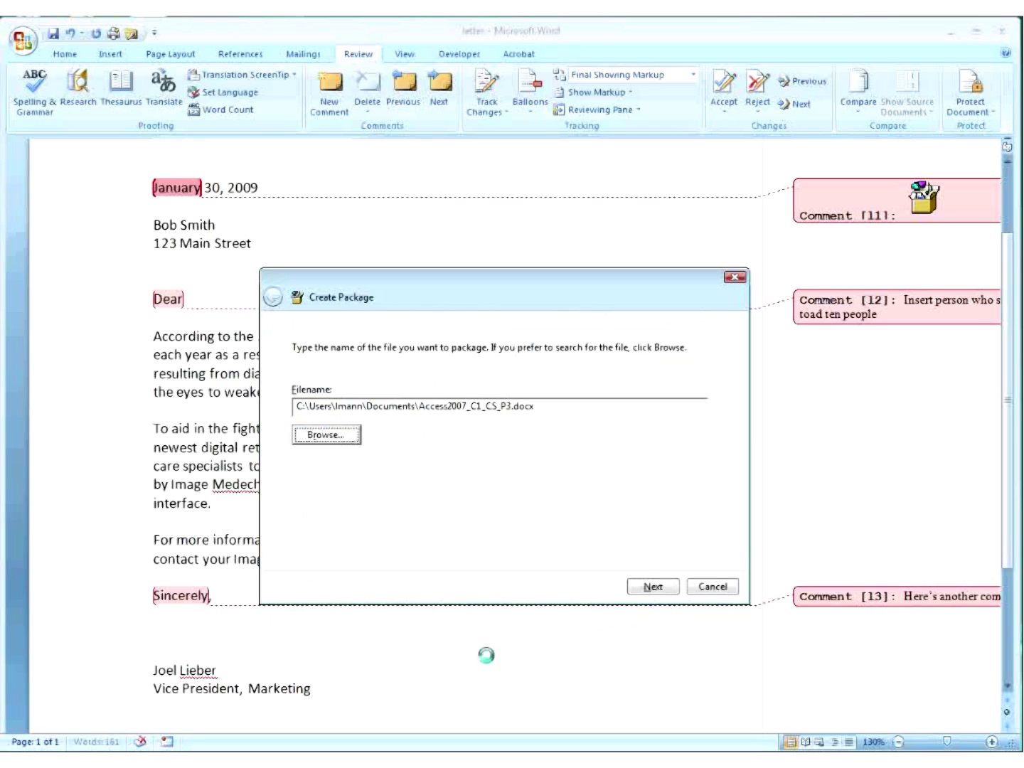
click(653, 586)
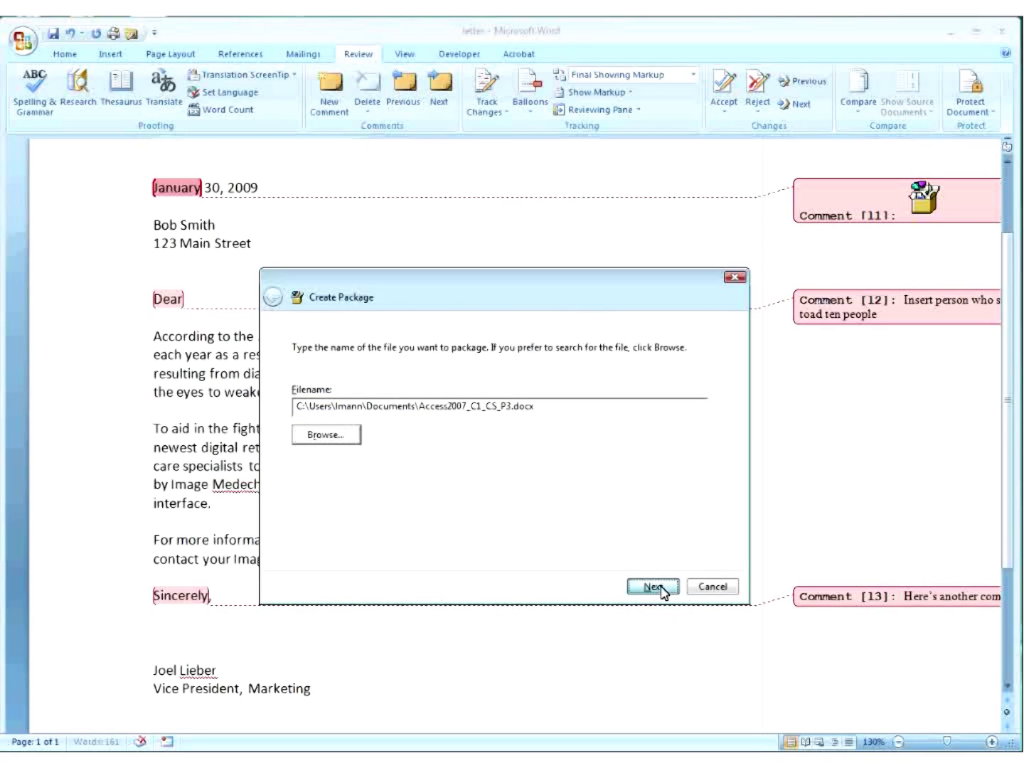
click(659, 590)
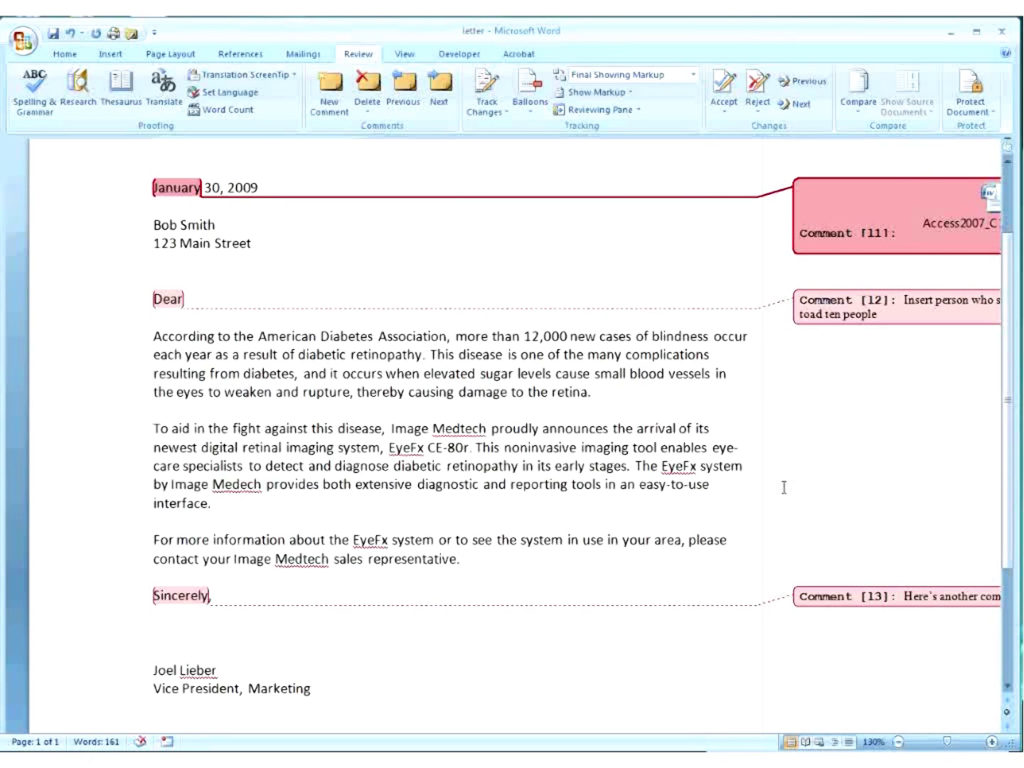
Delete the packaged-file comment on 'January' from the Reviewing Pane, keeping the other two comments.
click(468, 700)
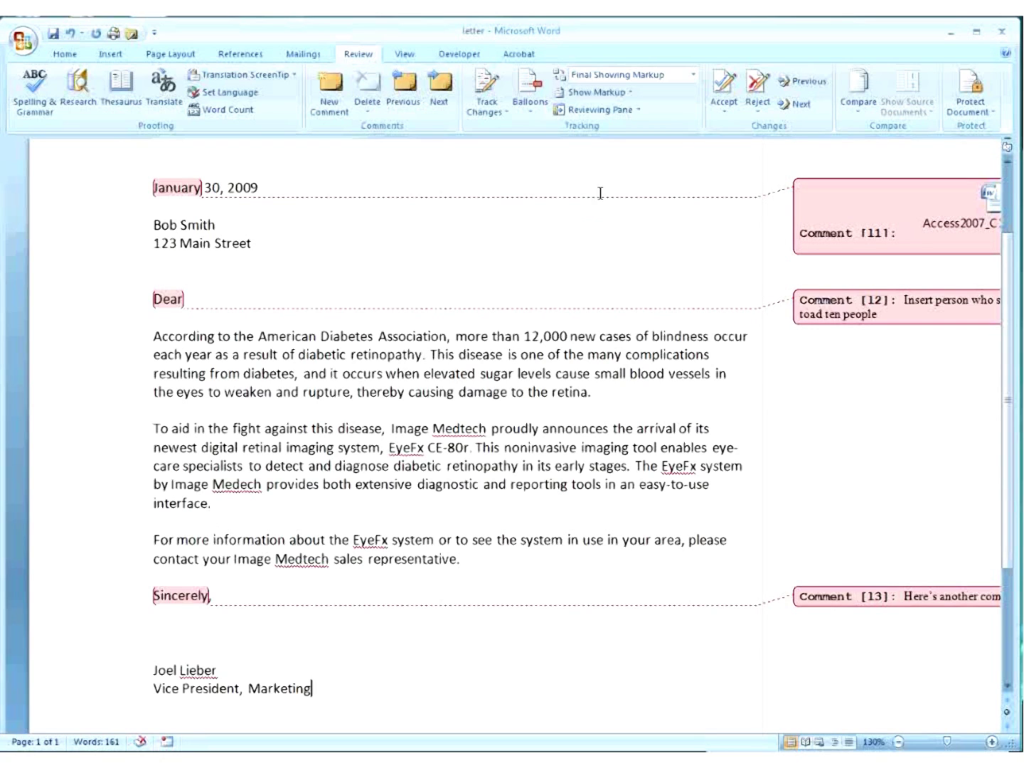
click(632, 112)
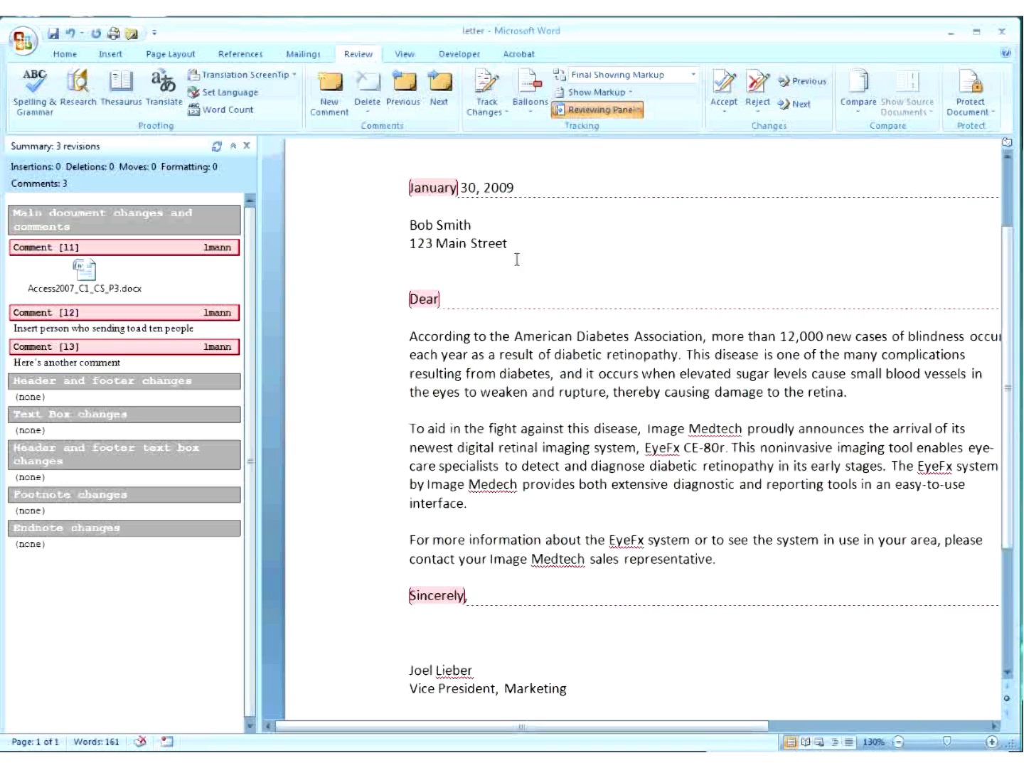
click(118, 247)
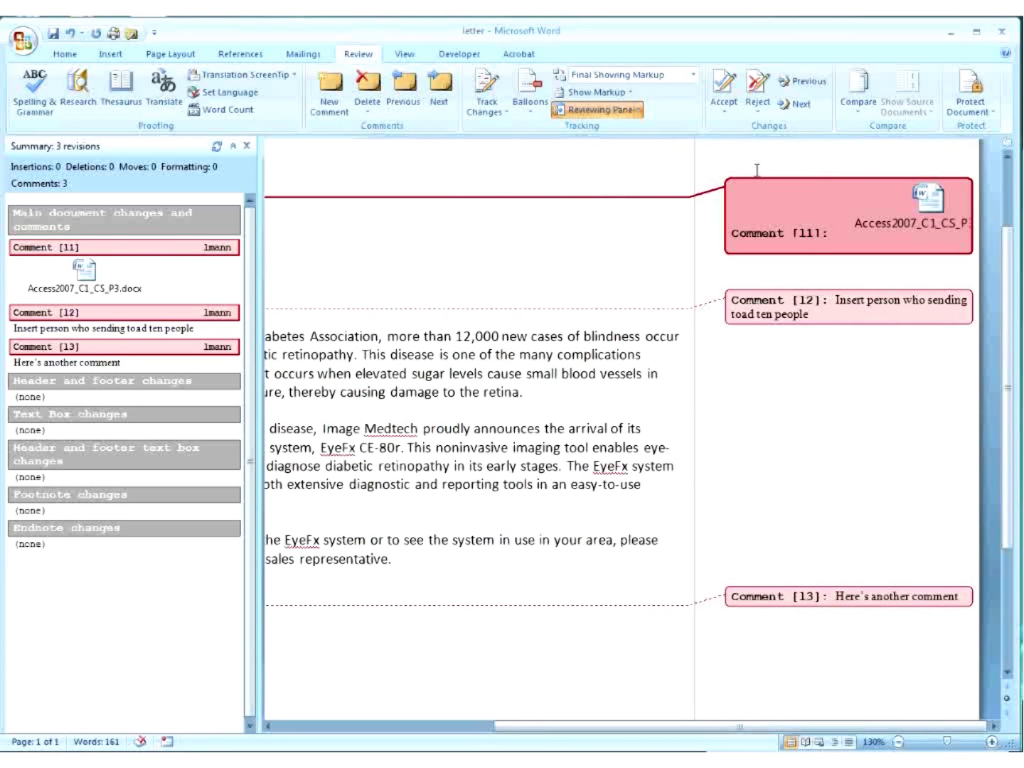
click(367, 84)
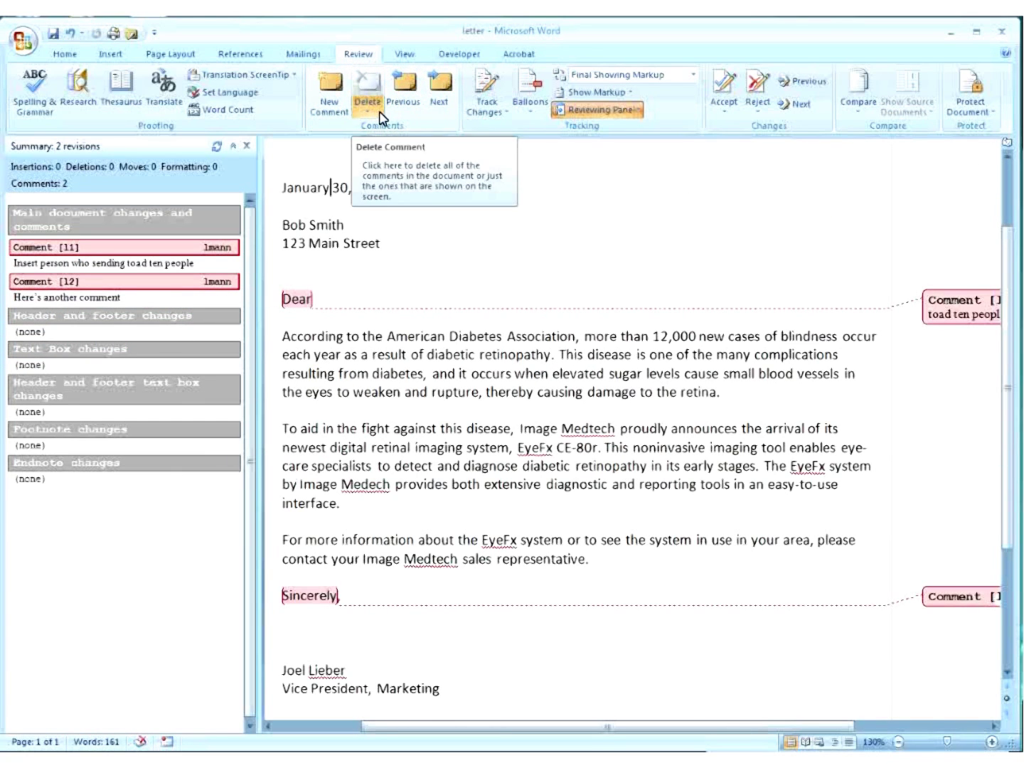
click(23, 41)
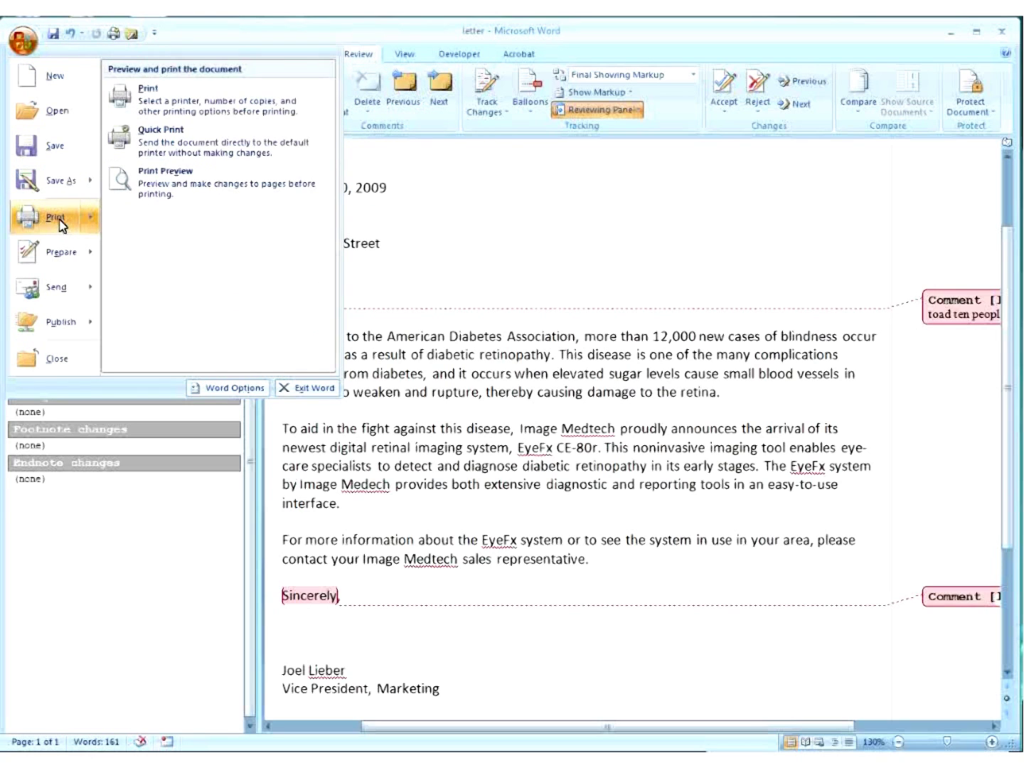
click(61, 220)
click(461, 460)
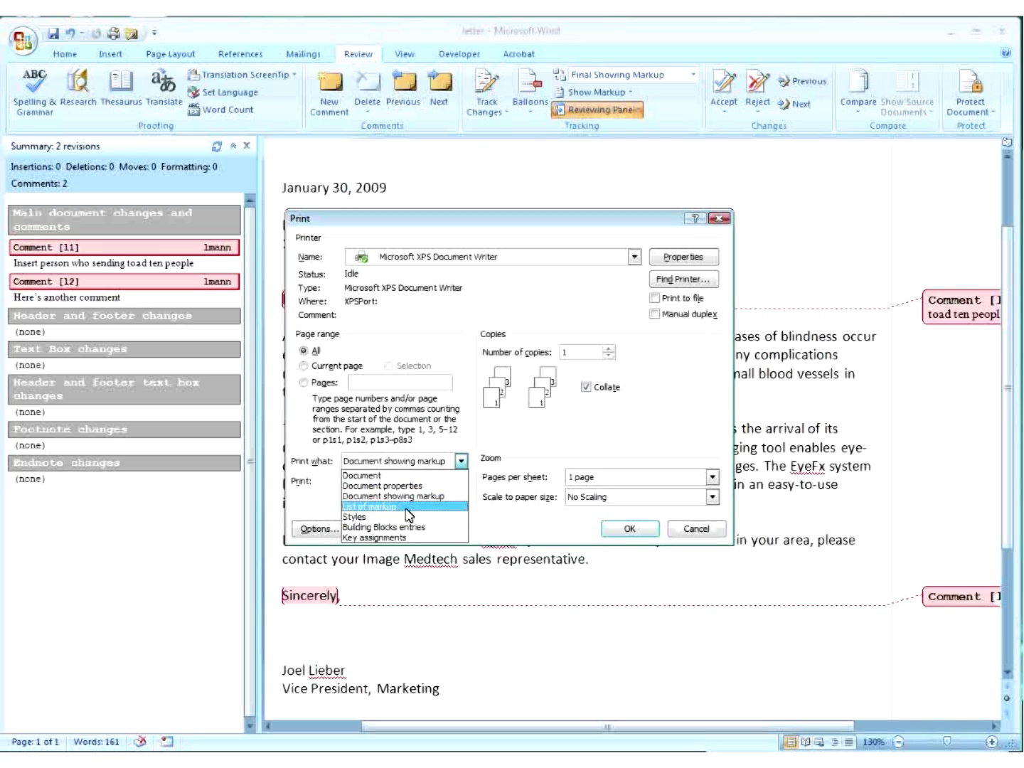
click(626, 529)
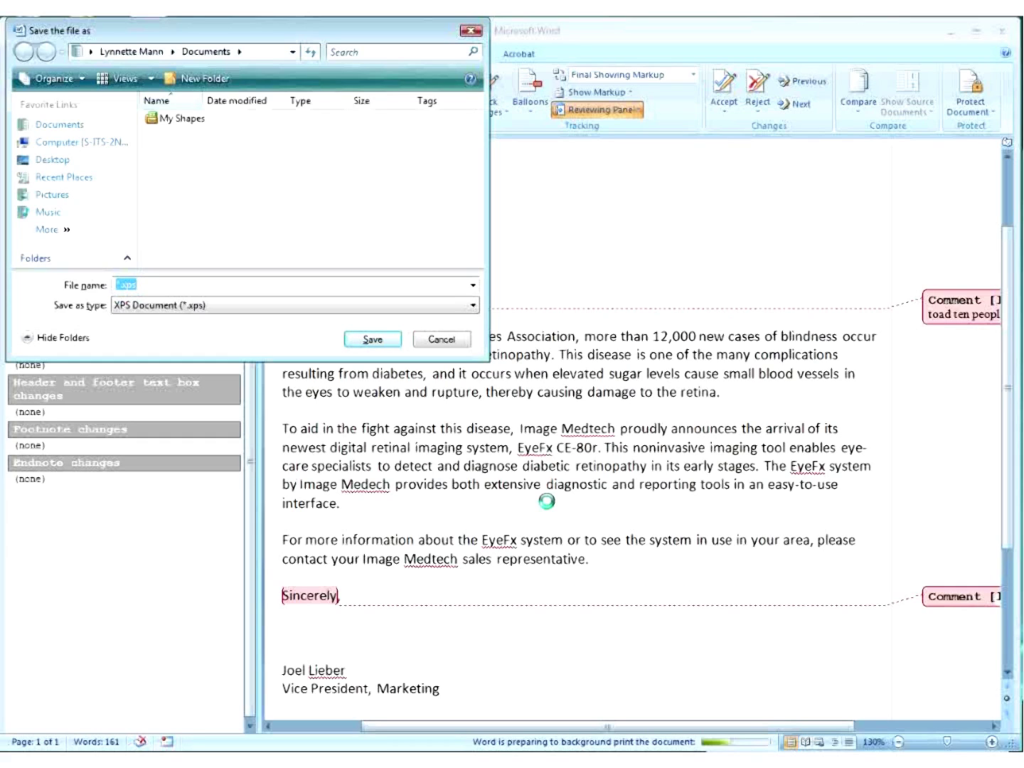
click(440, 341)
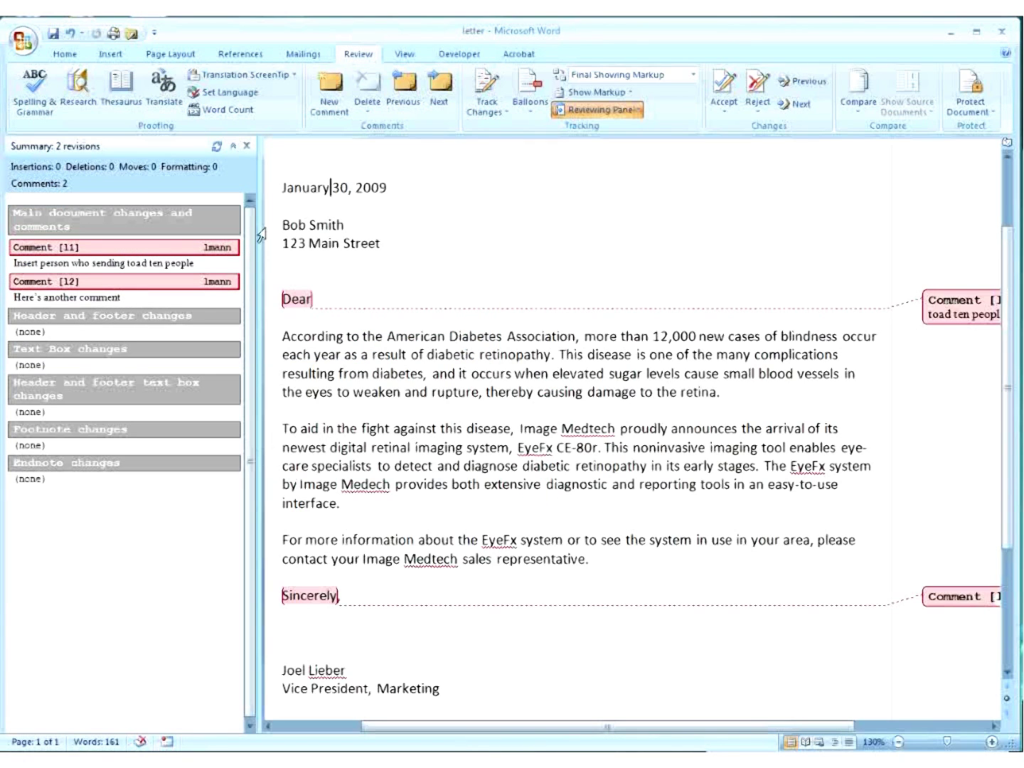
Close the Reviewing Pane and set Display for Review to Final, hiding all markup.
click(247, 148)
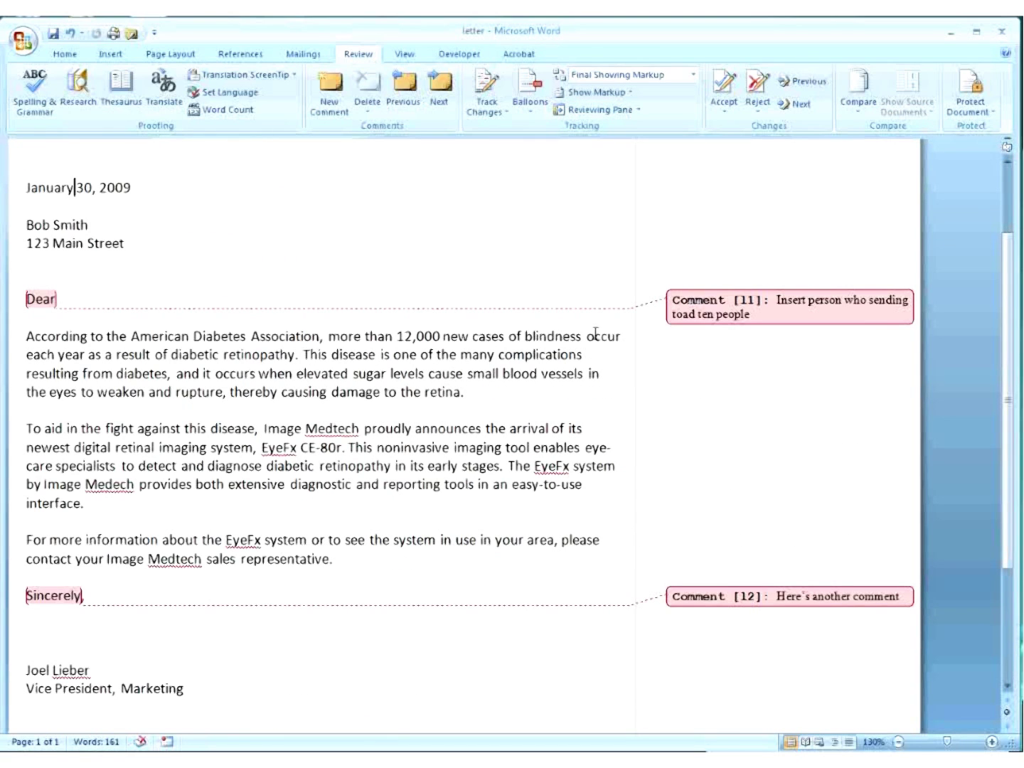
click(695, 77)
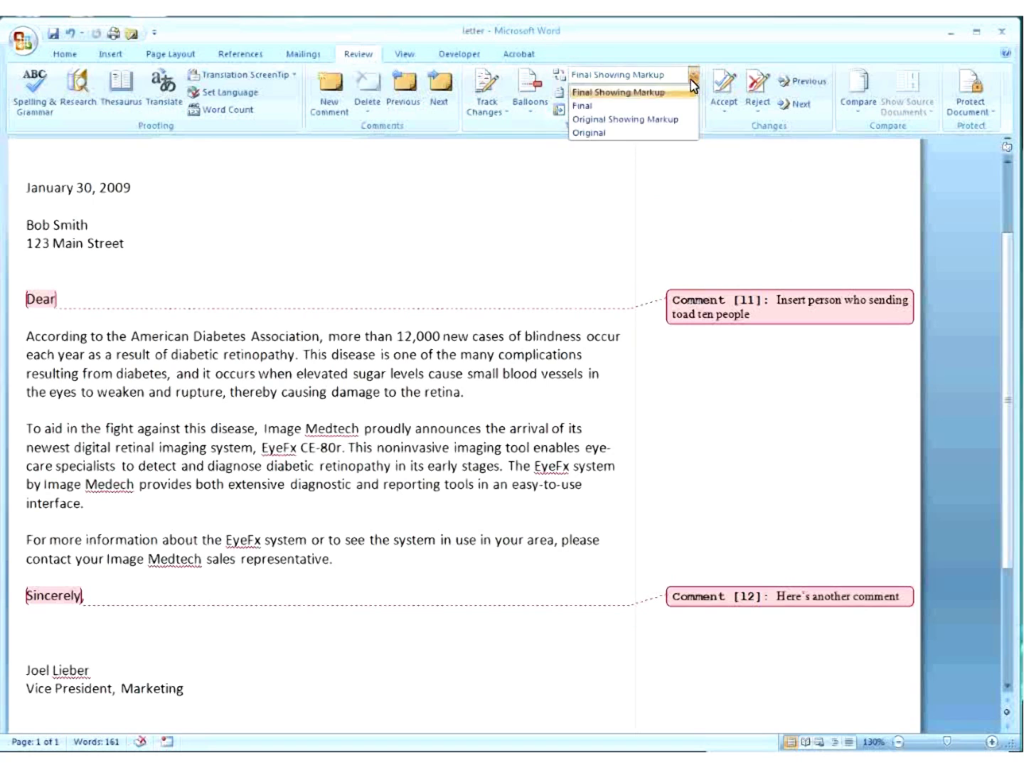
click(646, 167)
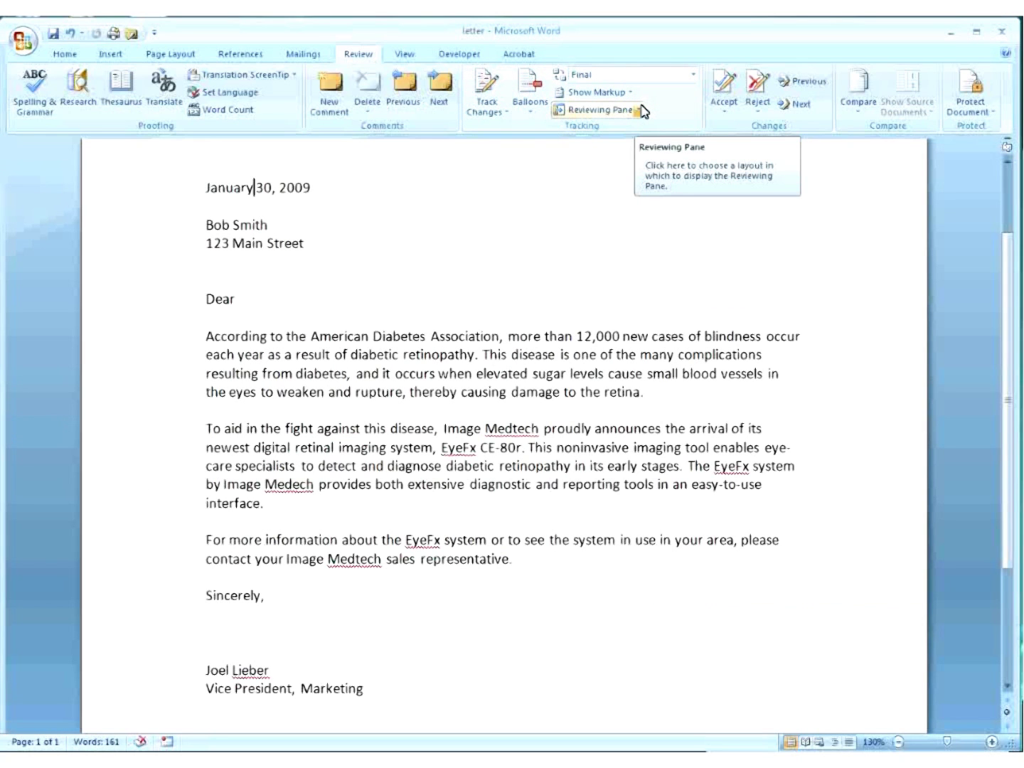
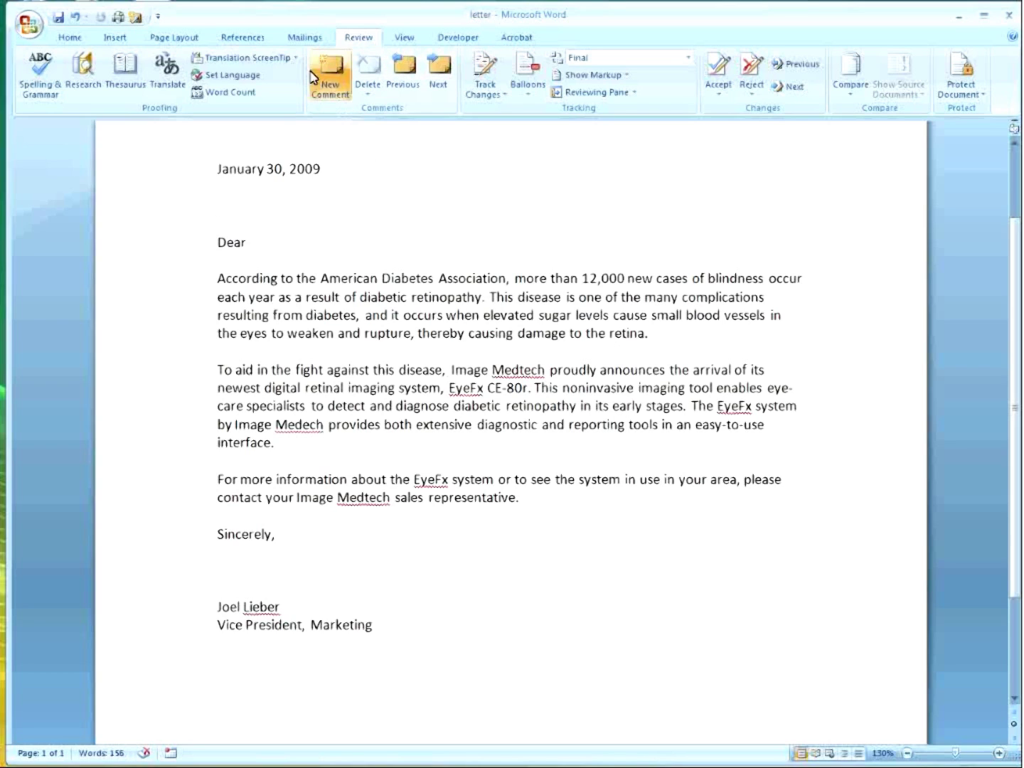
Switch the ribbon to the Mailings tab to reach the mail merge commands.
click(305, 40)
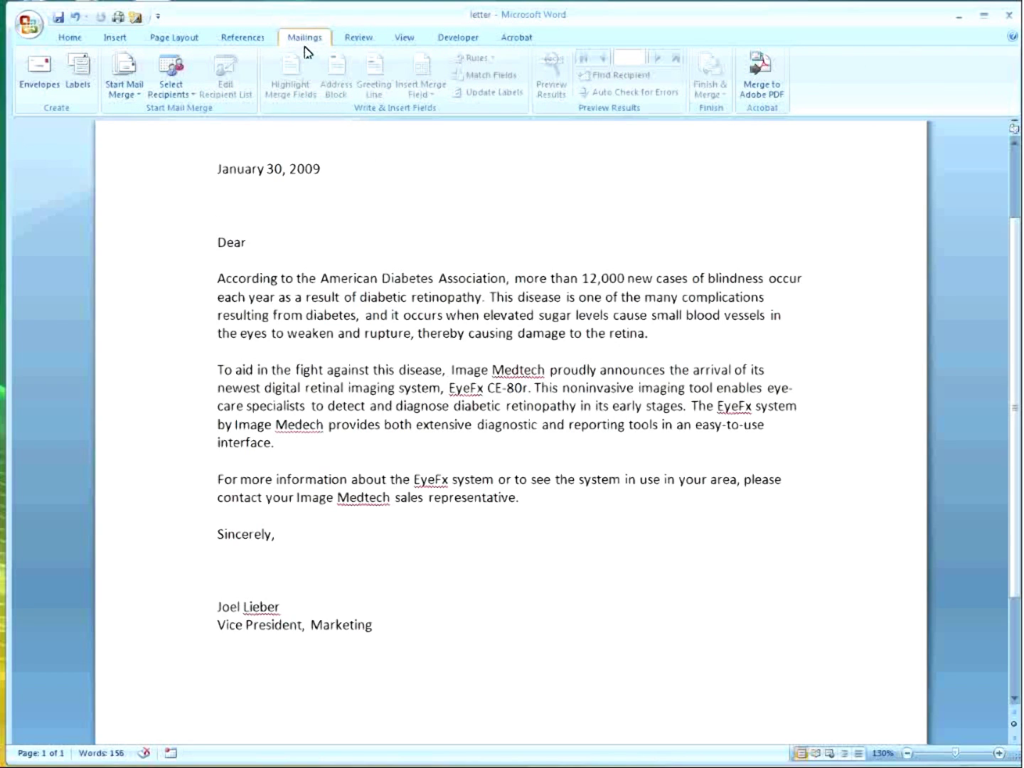
Launch the Step by Step Mail Merge Wizard from Start Mail Merge, set to Letters.
click(126, 96)
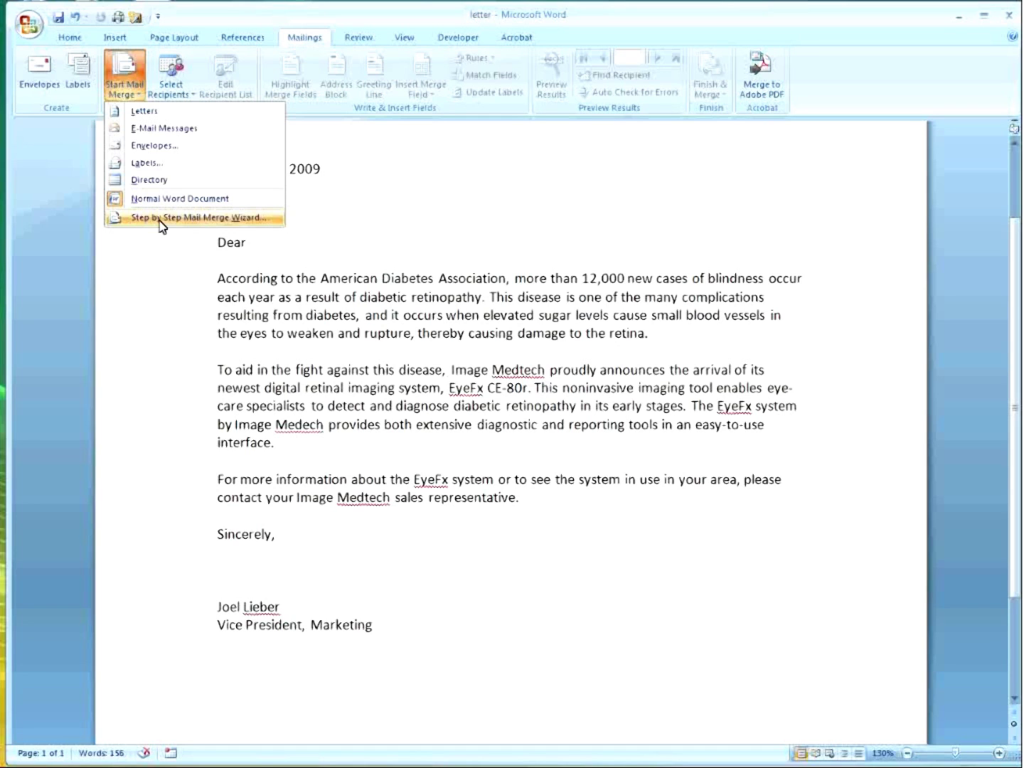
click(160, 219)
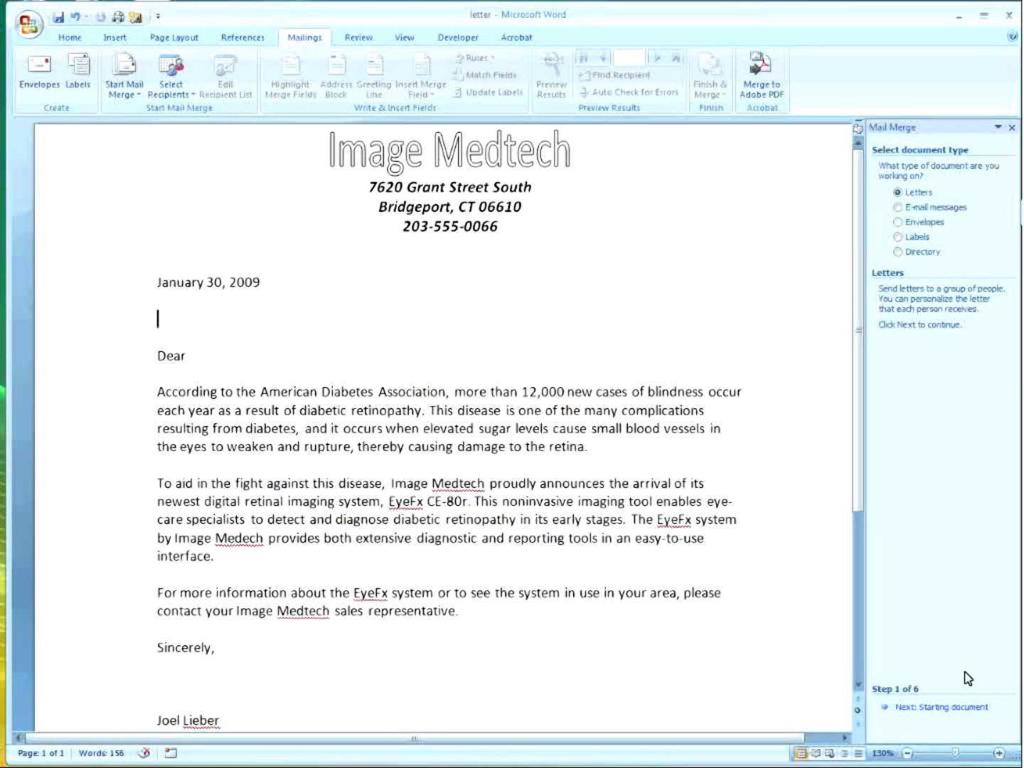
Keep 'Use the current document' as the starting document and advance to recipient selection.
click(953, 708)
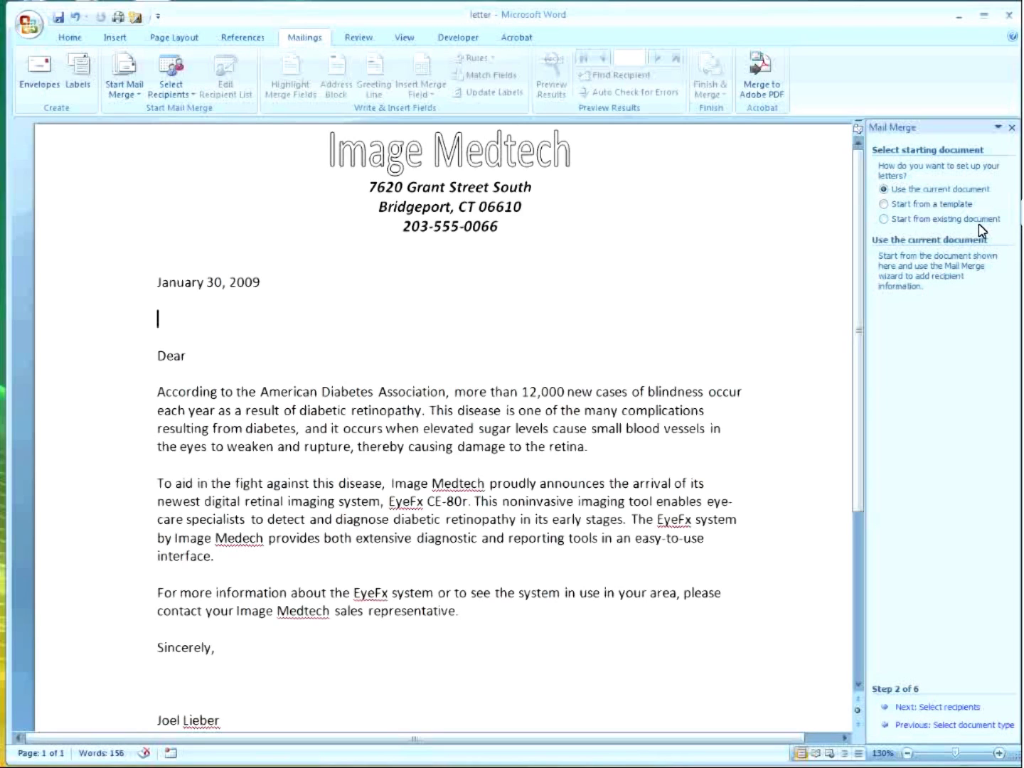
click(931, 707)
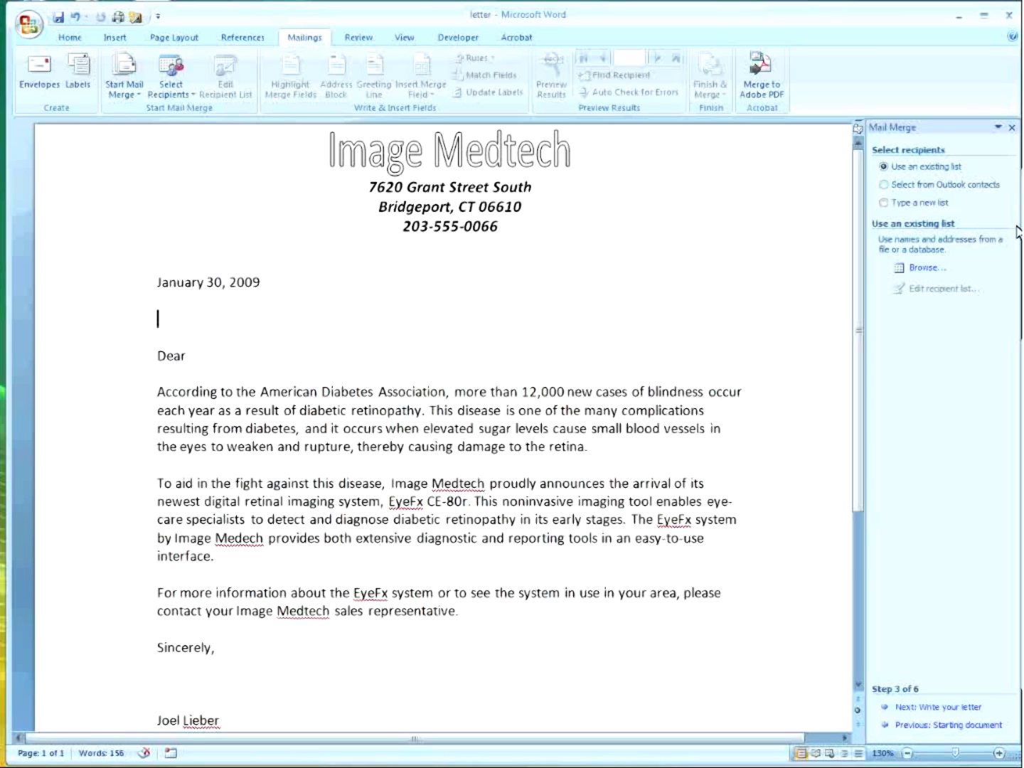
Open the dataSource file from the Desktop as the existing recipient list.
click(937, 709)
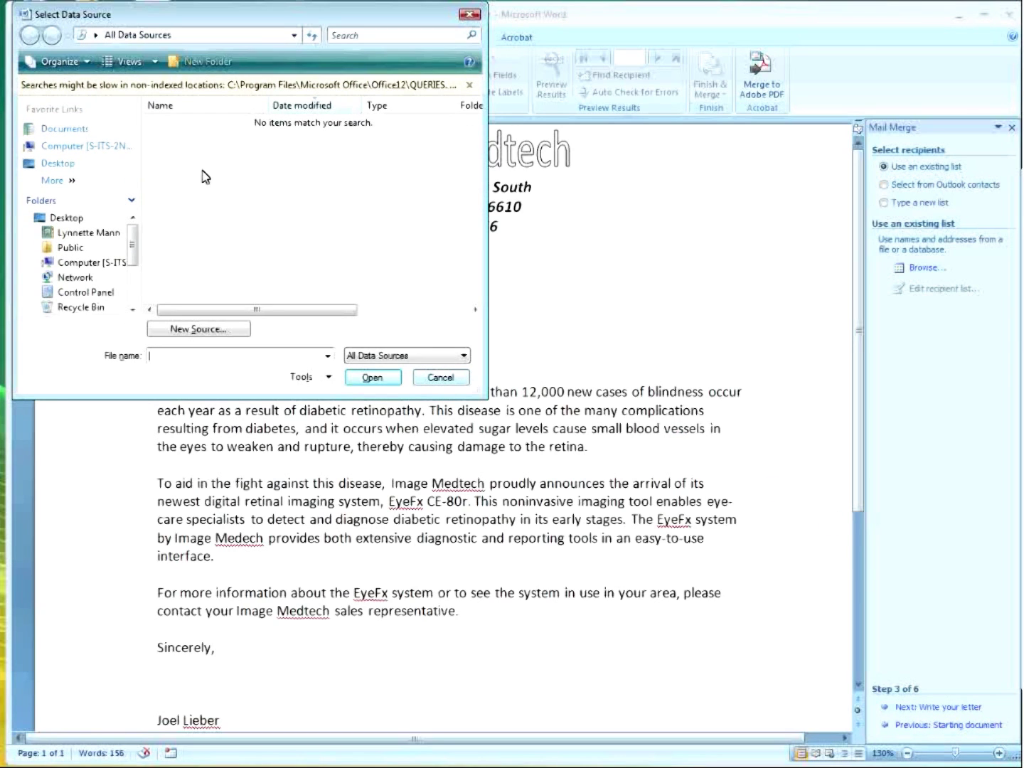
click(79, 130)
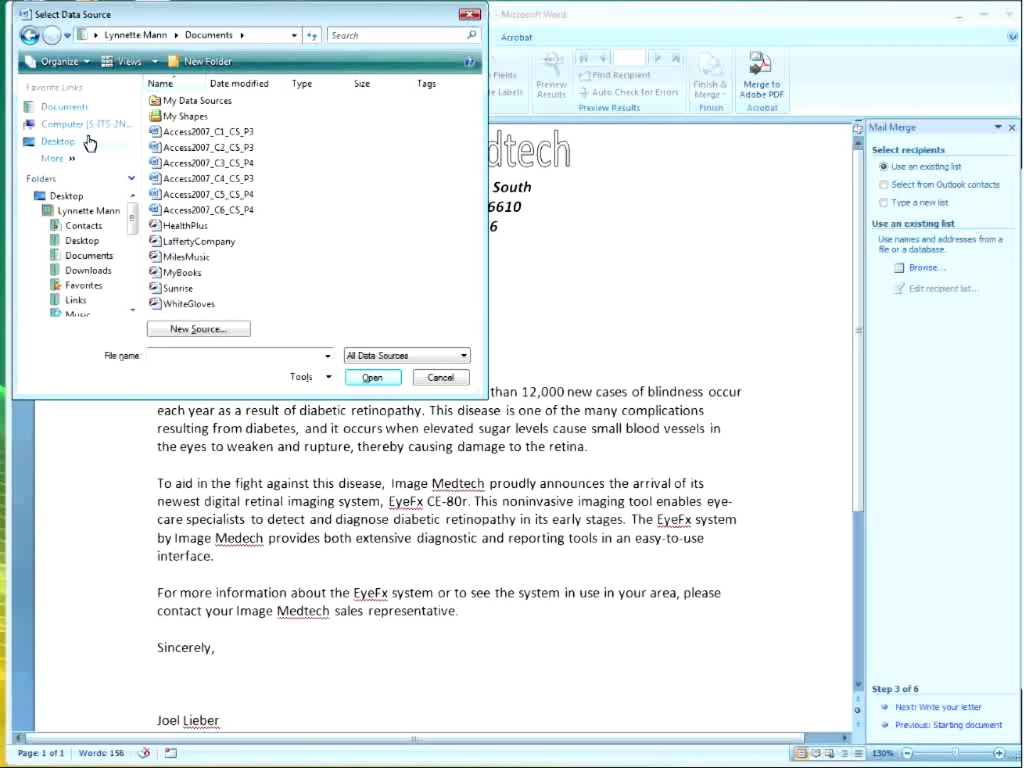
click(69, 196)
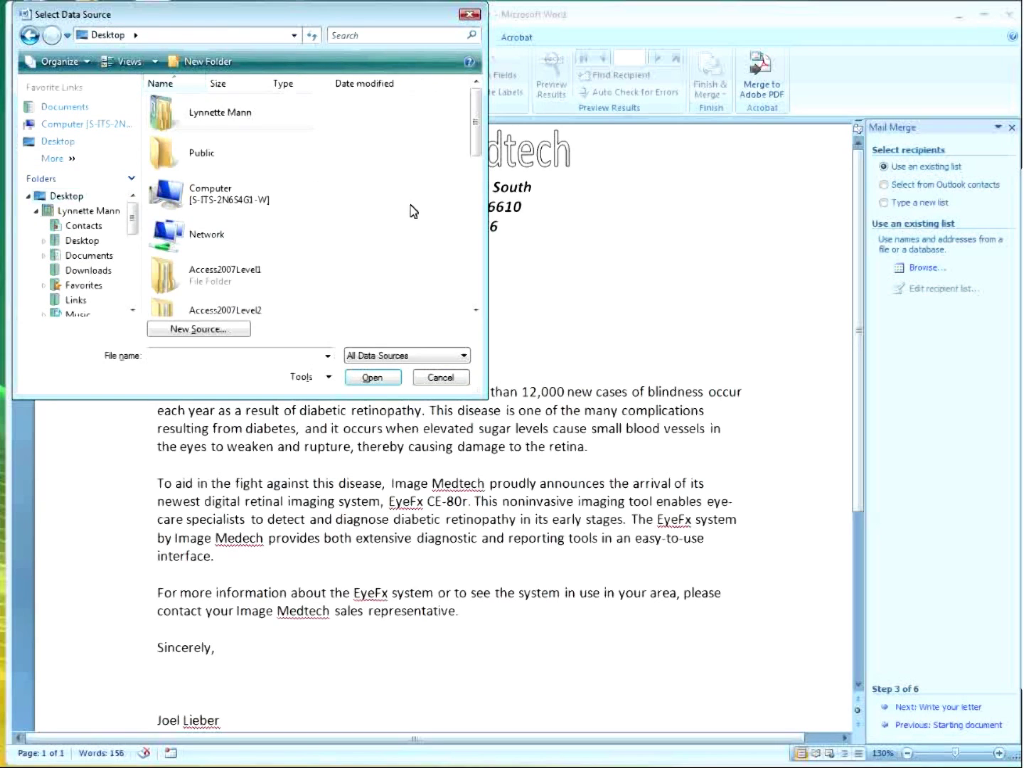
drag(476, 126, 476, 204)
click(242, 193)
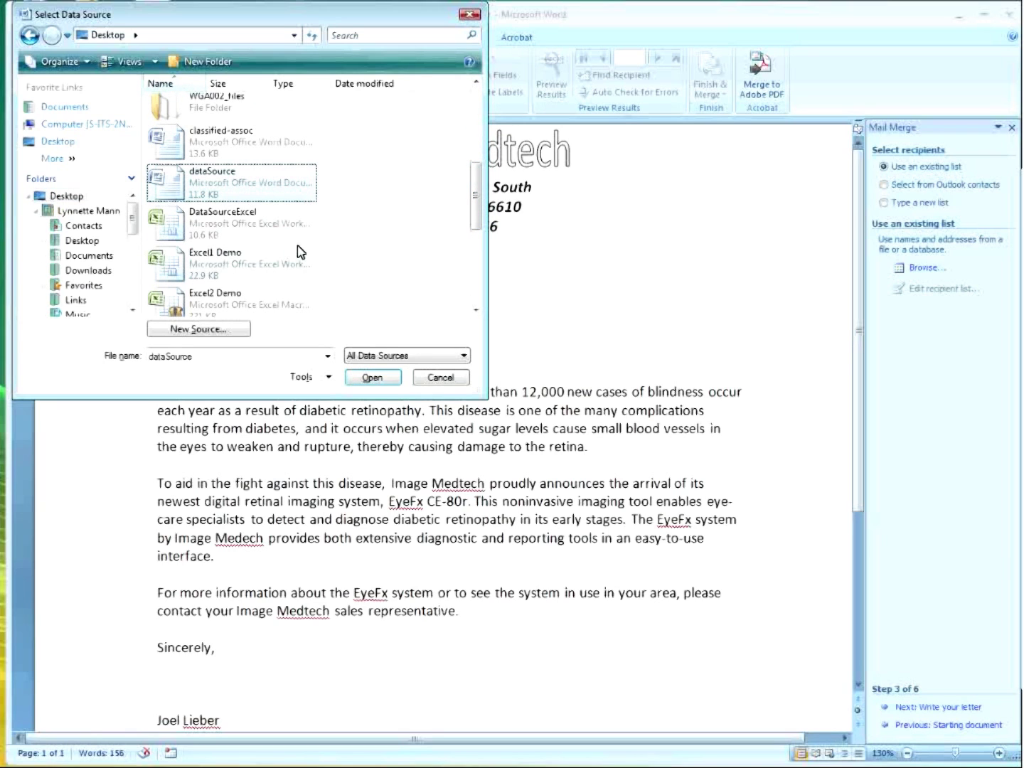
click(377, 382)
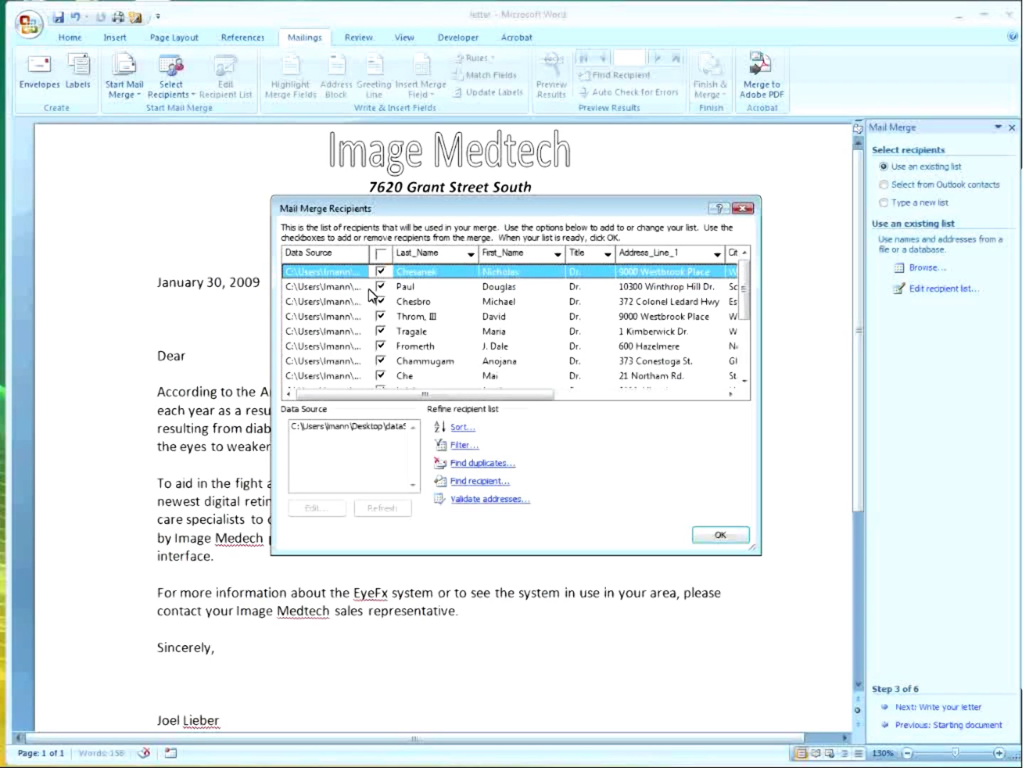
Widen the recipient list, uncheck the first, fourth and ninth recipients, and accept it.
drag(271, 361, 50, 345)
drag(757, 369, 848, 364)
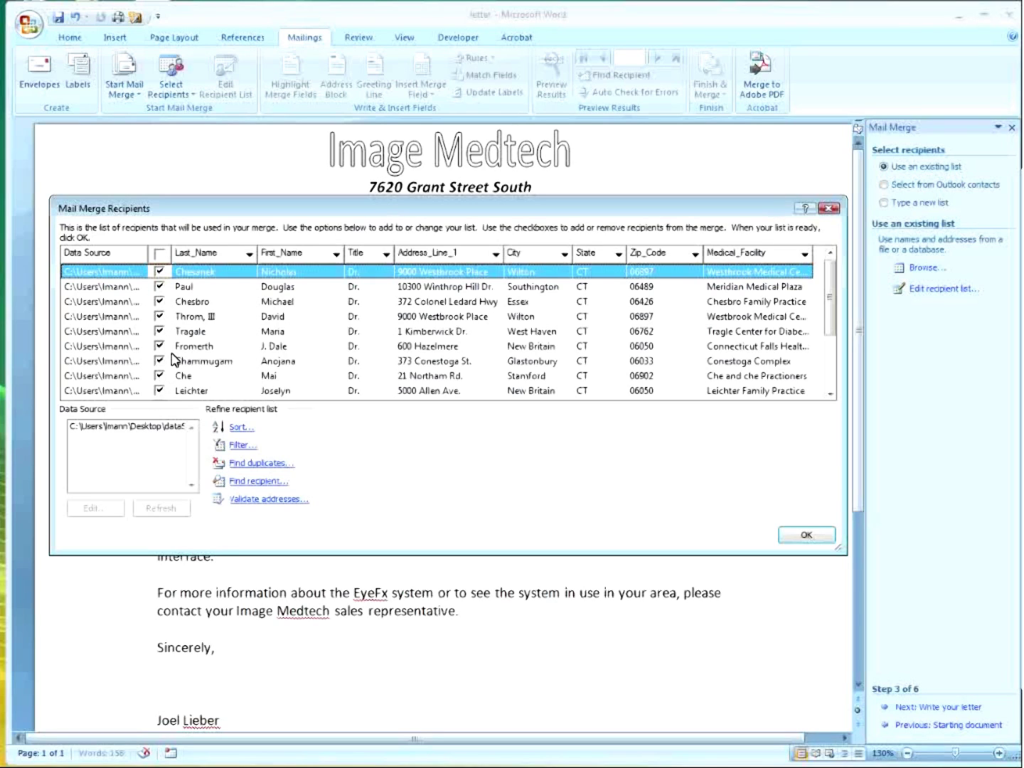
click(160, 272)
click(160, 317)
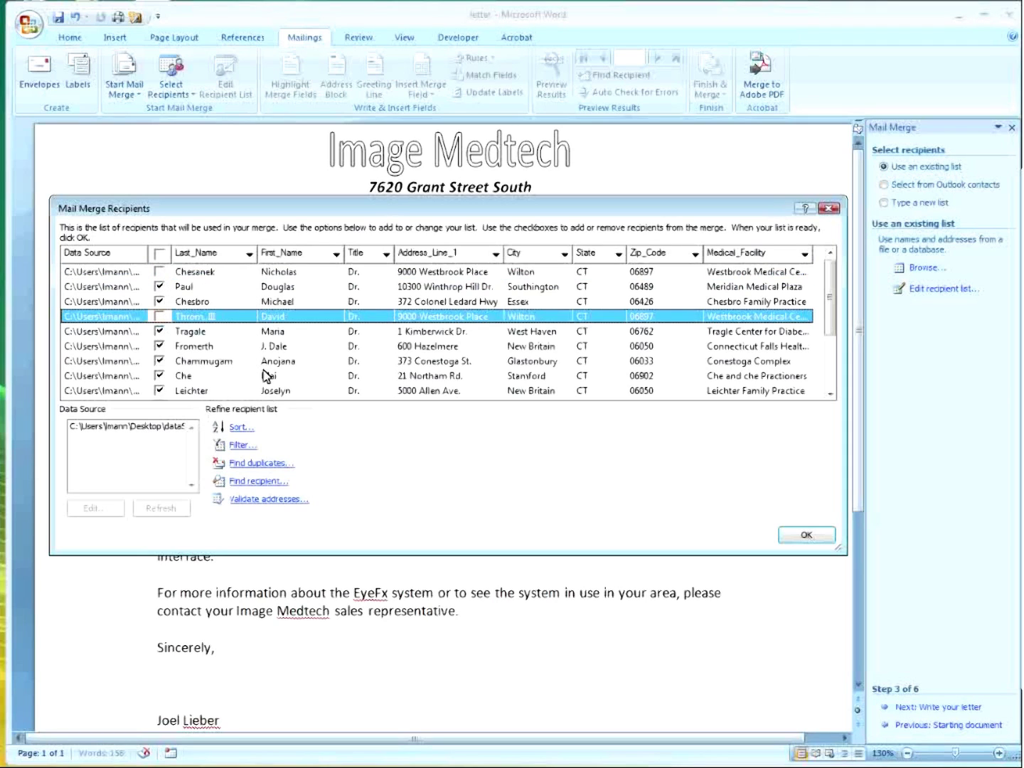
click(161, 391)
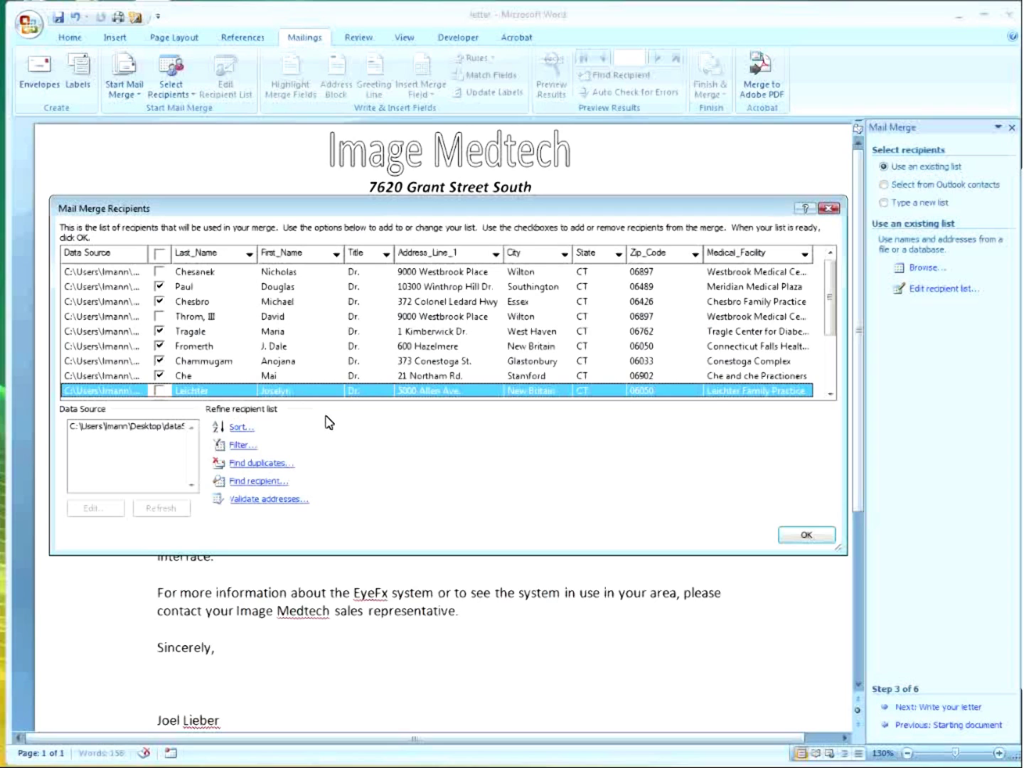
click(806, 536)
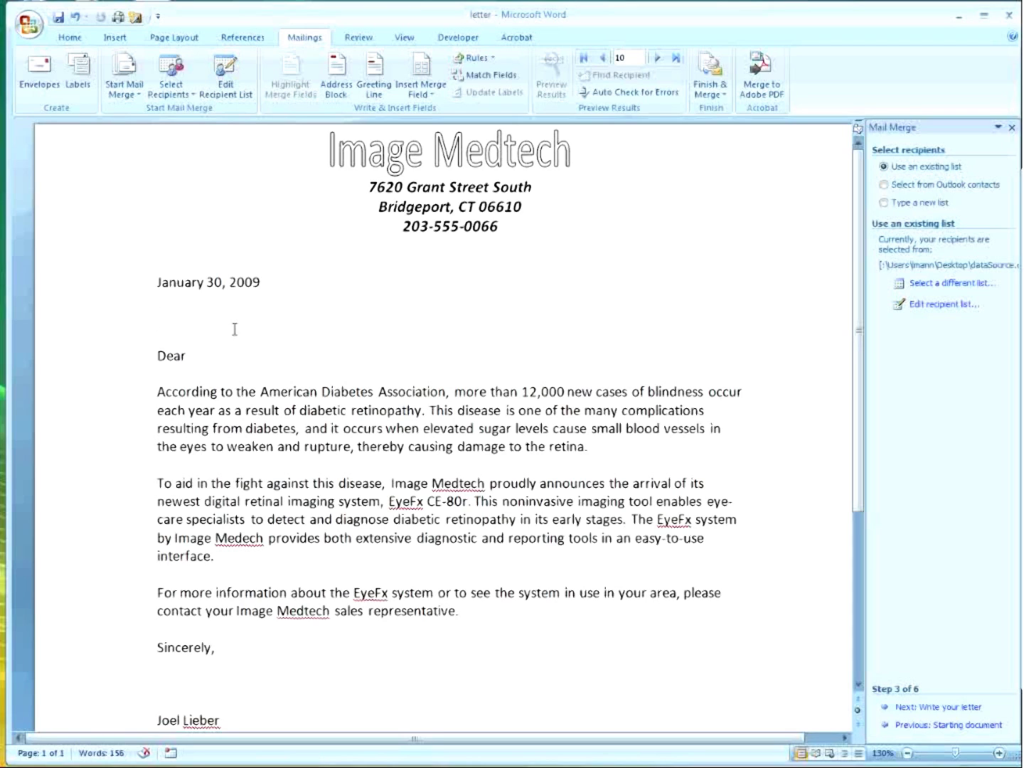
Insert an Address Block above 'Dear' using the Mr. Joshua Randall Jr. name format.
click(938, 707)
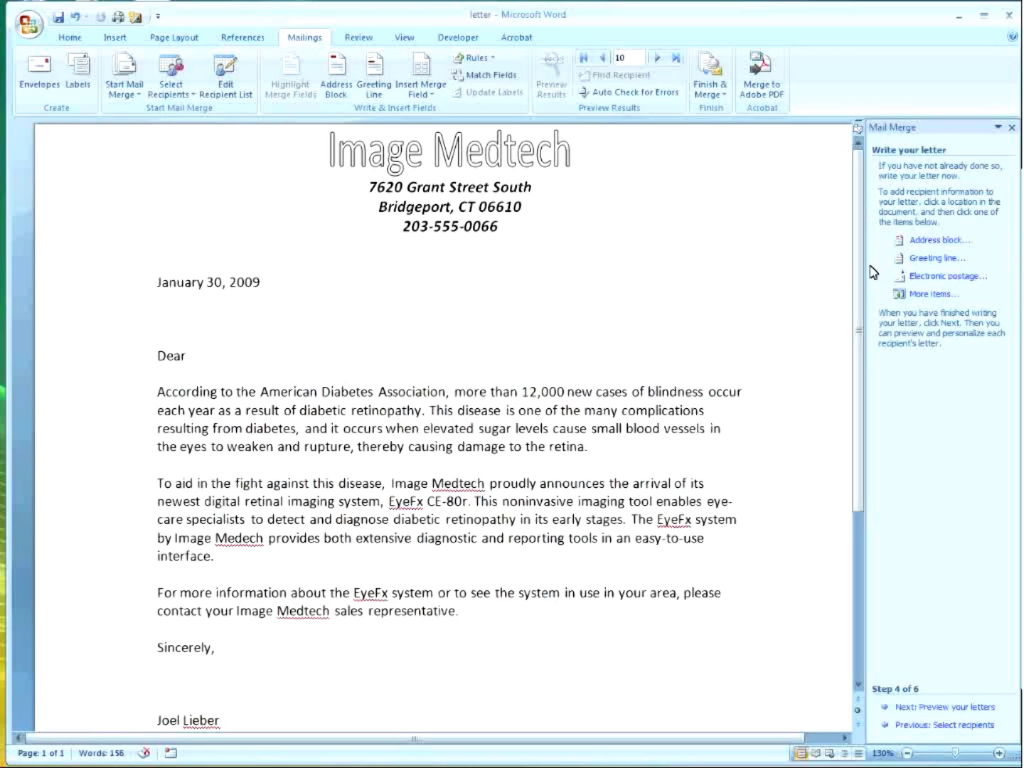
click(925, 242)
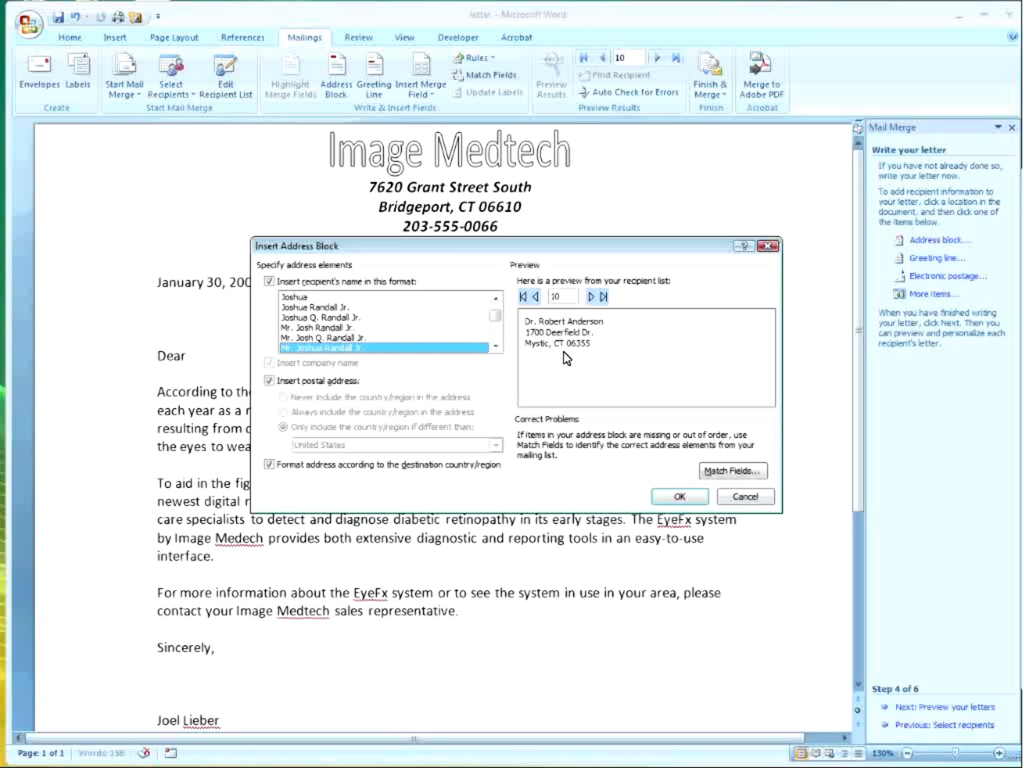
click(305, 337)
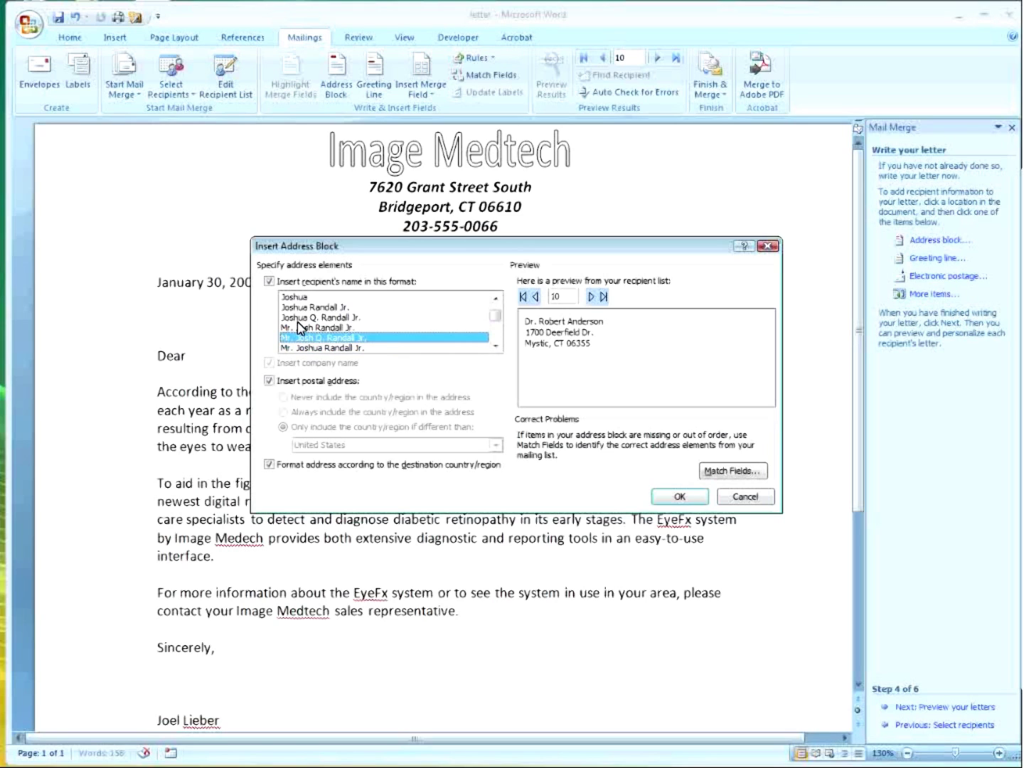
click(297, 320)
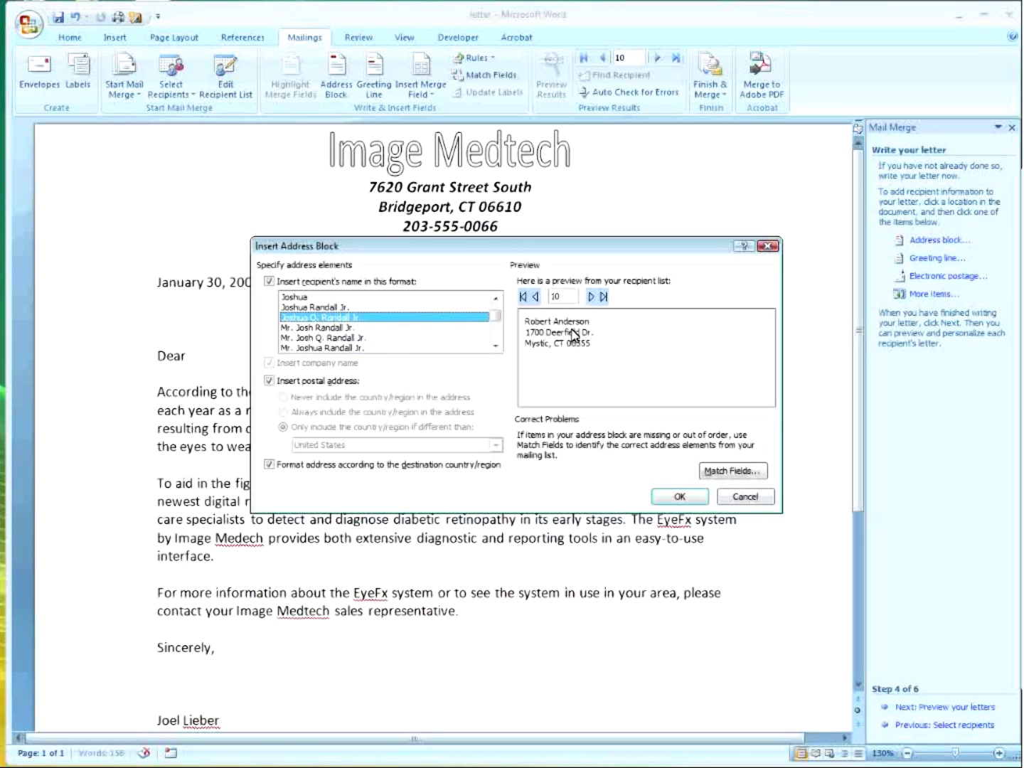
click(332, 308)
click(331, 327)
click(331, 336)
click(332, 348)
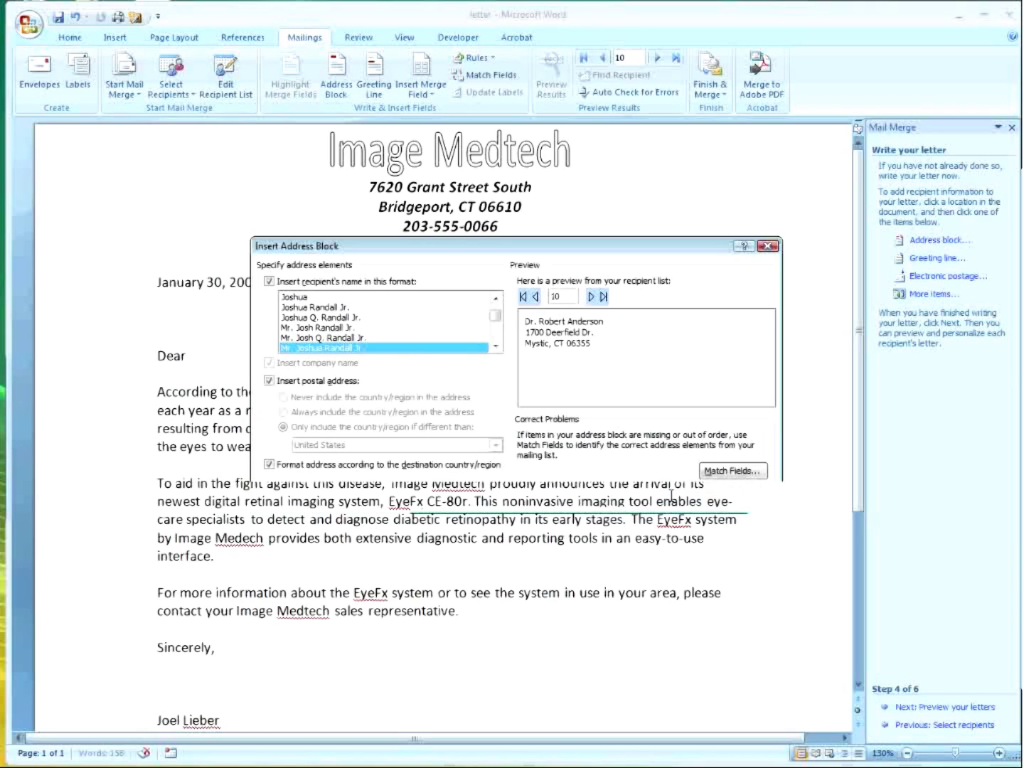
click(677, 497)
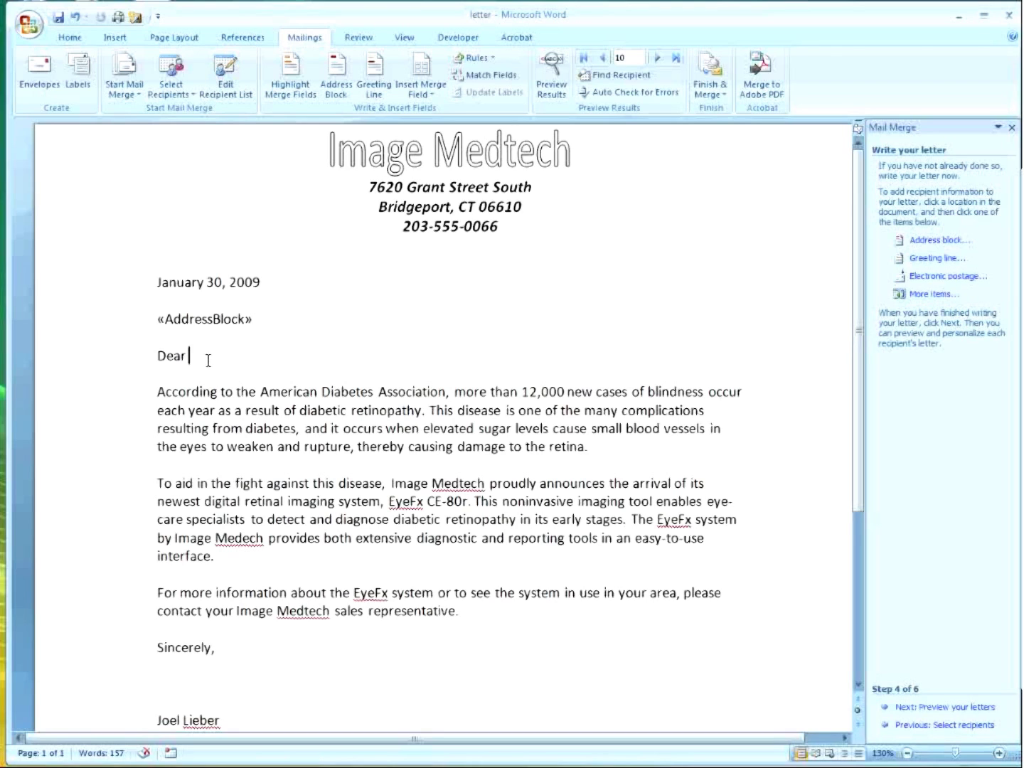
click(937, 261)
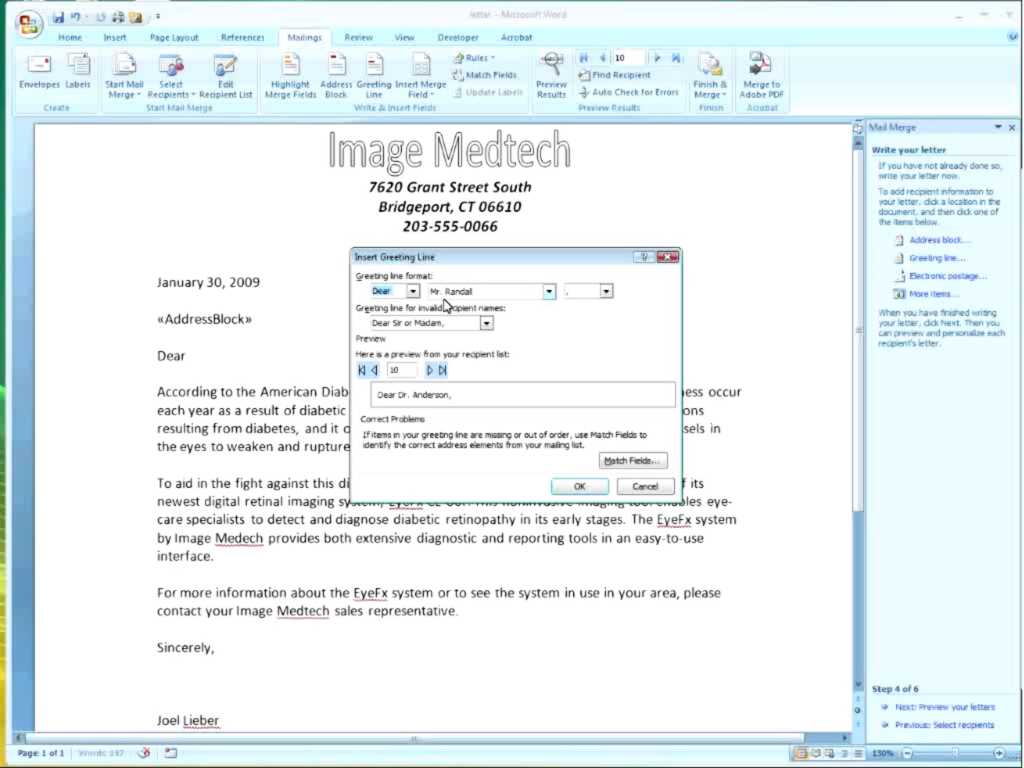
click(550, 291)
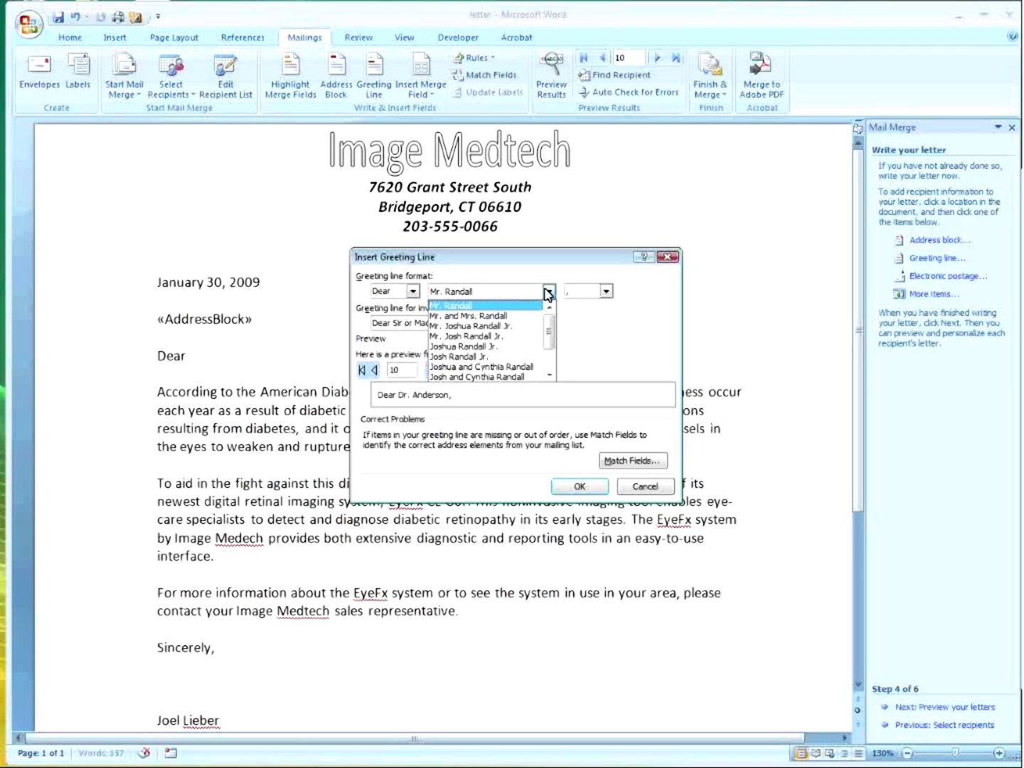
drag(549, 334, 552, 361)
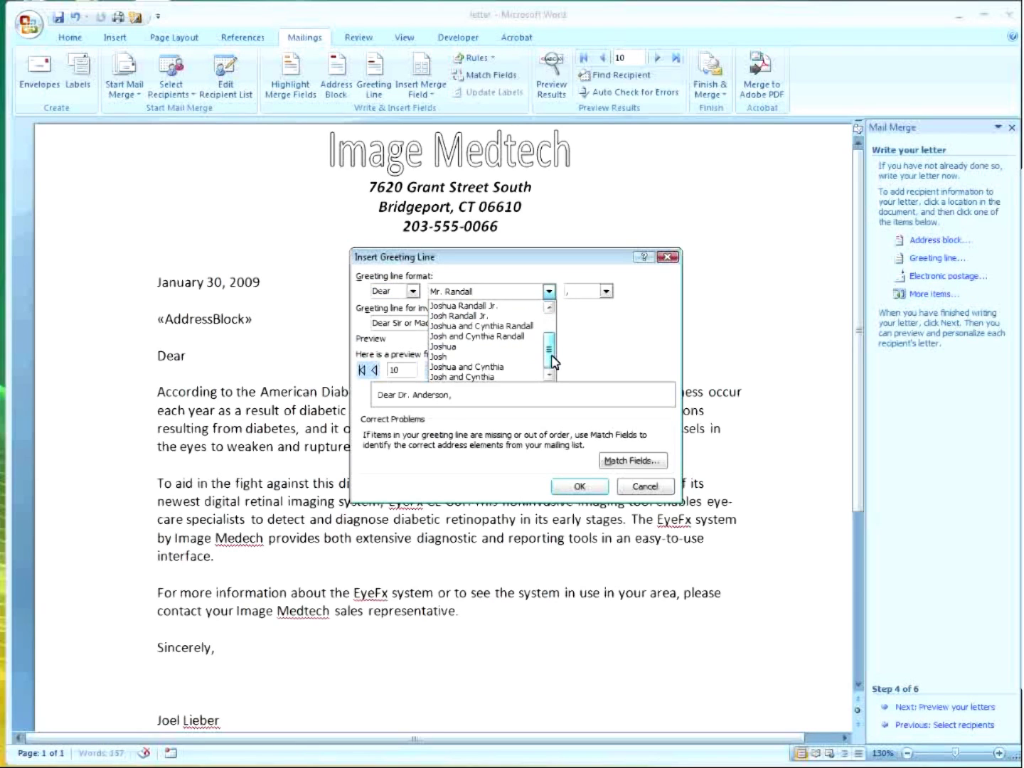
click(465, 348)
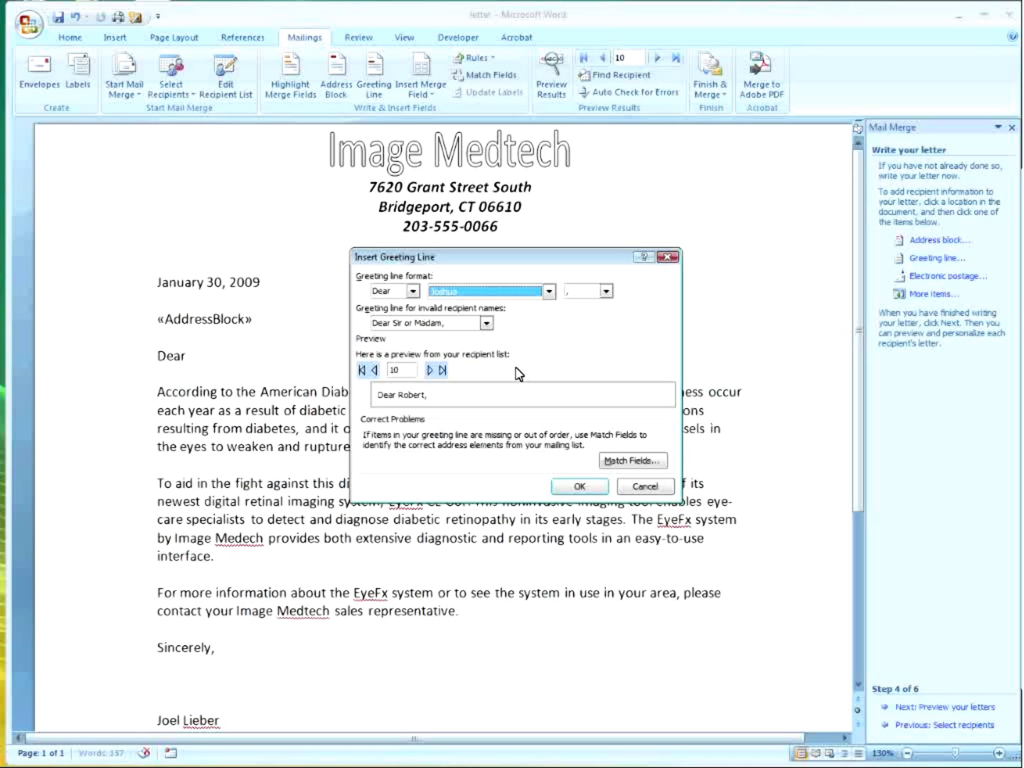
click(579, 487)
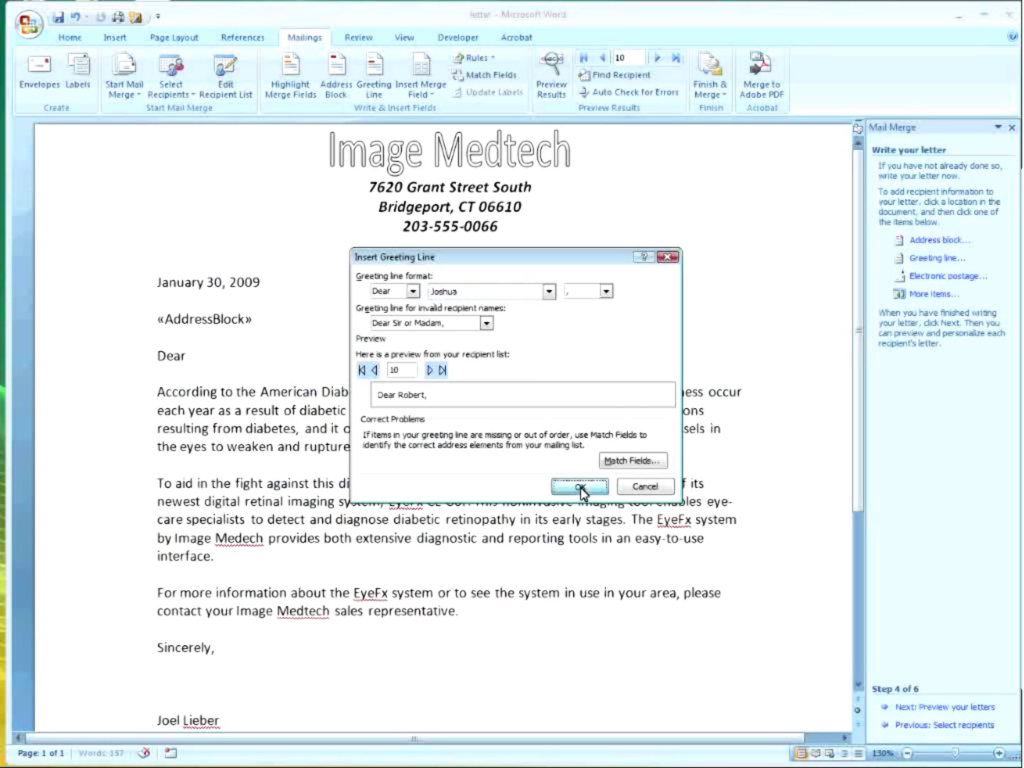
double_click(180, 355)
key(Delete)
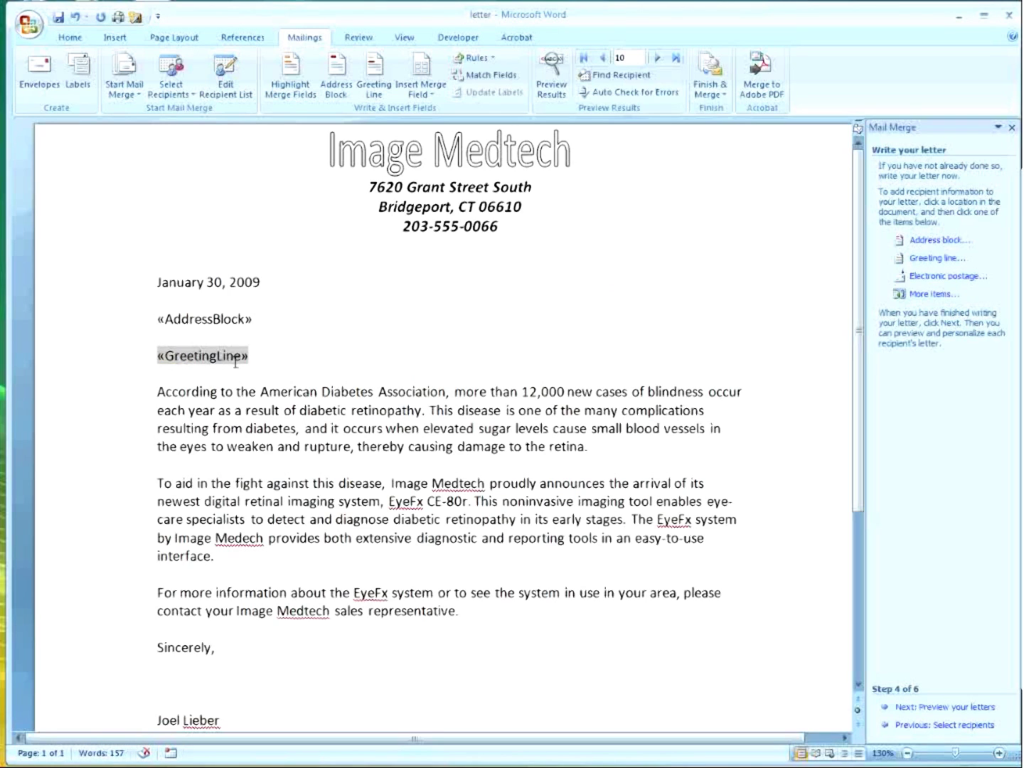
click(289, 363)
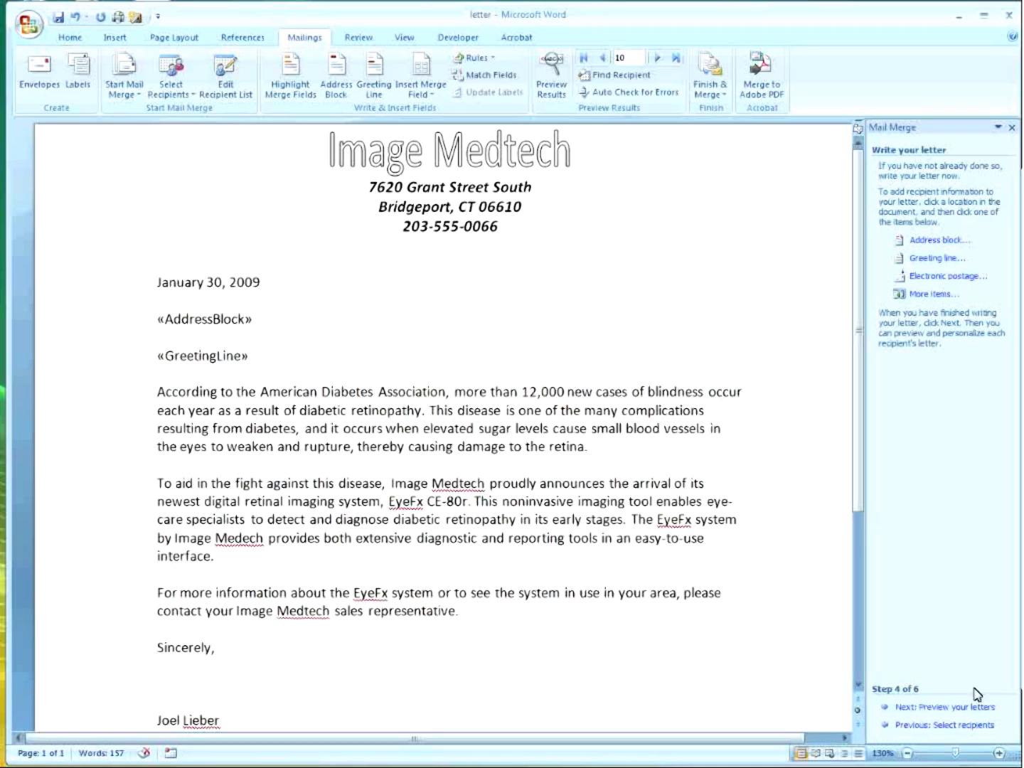
Preview the letter with recipient data, then advance to step 6, Complete the merge.
click(958, 708)
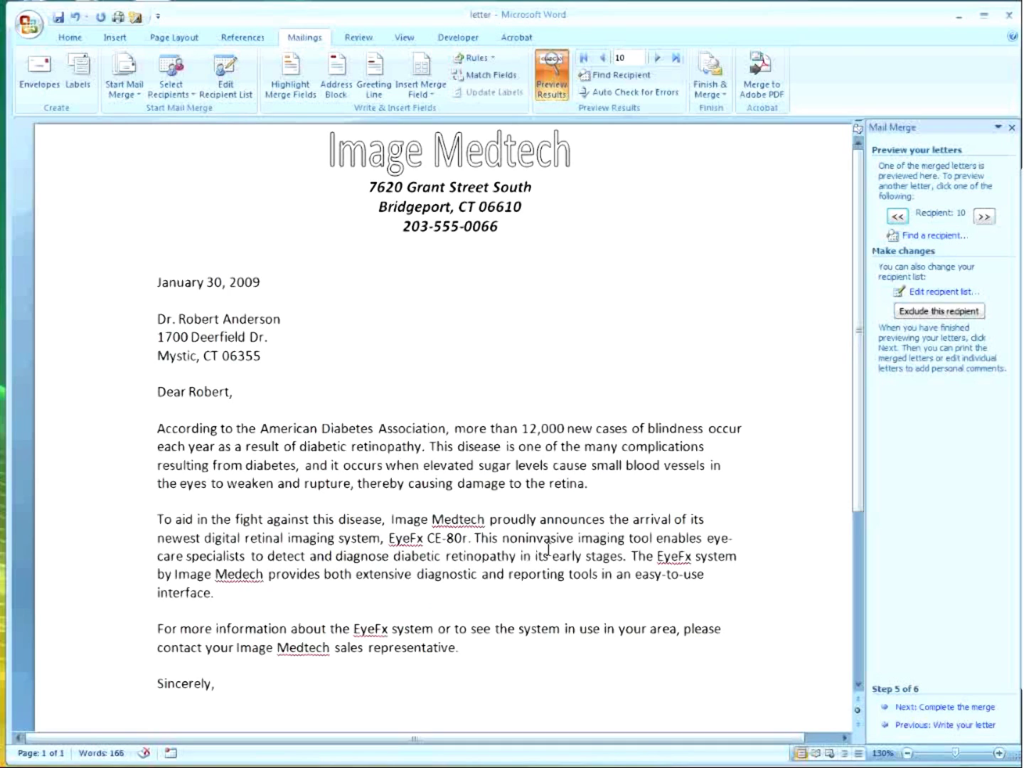
click(943, 708)
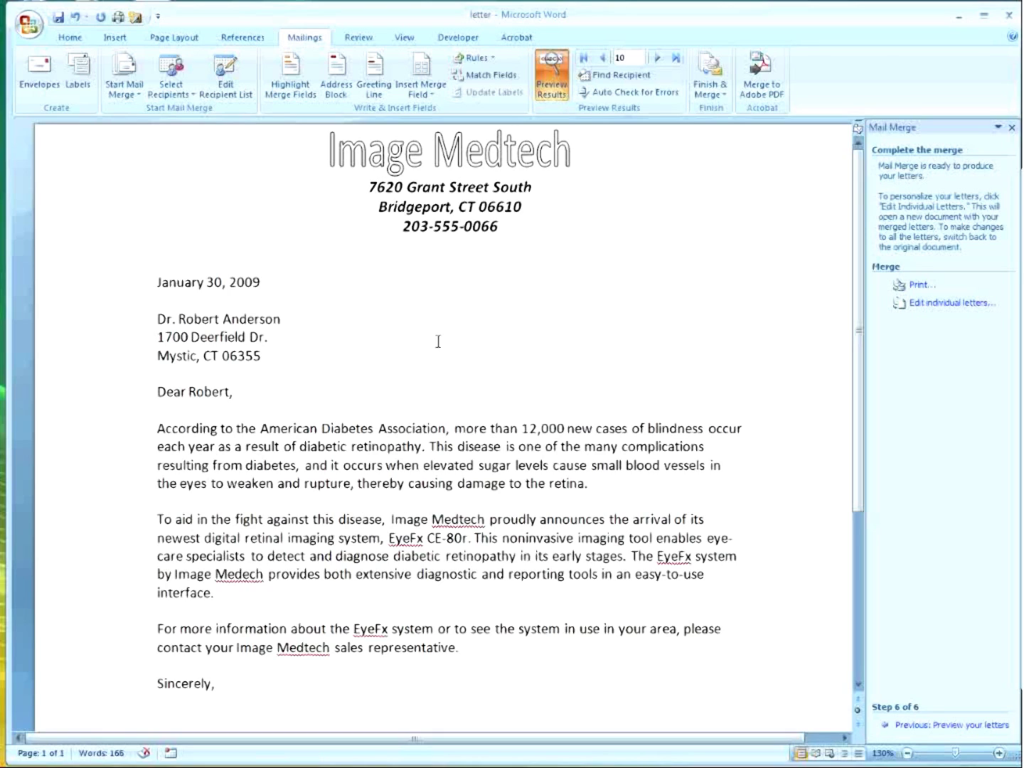
Merge only the current record into a new document of individual letters.
click(942, 304)
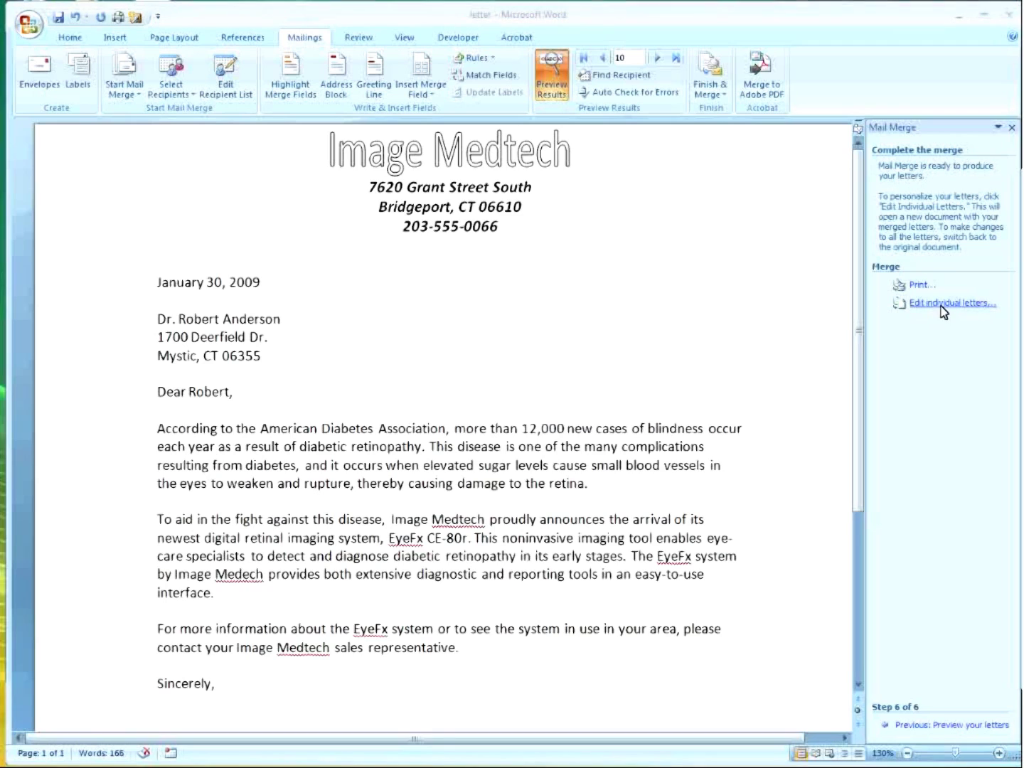
click(442, 373)
click(507, 419)
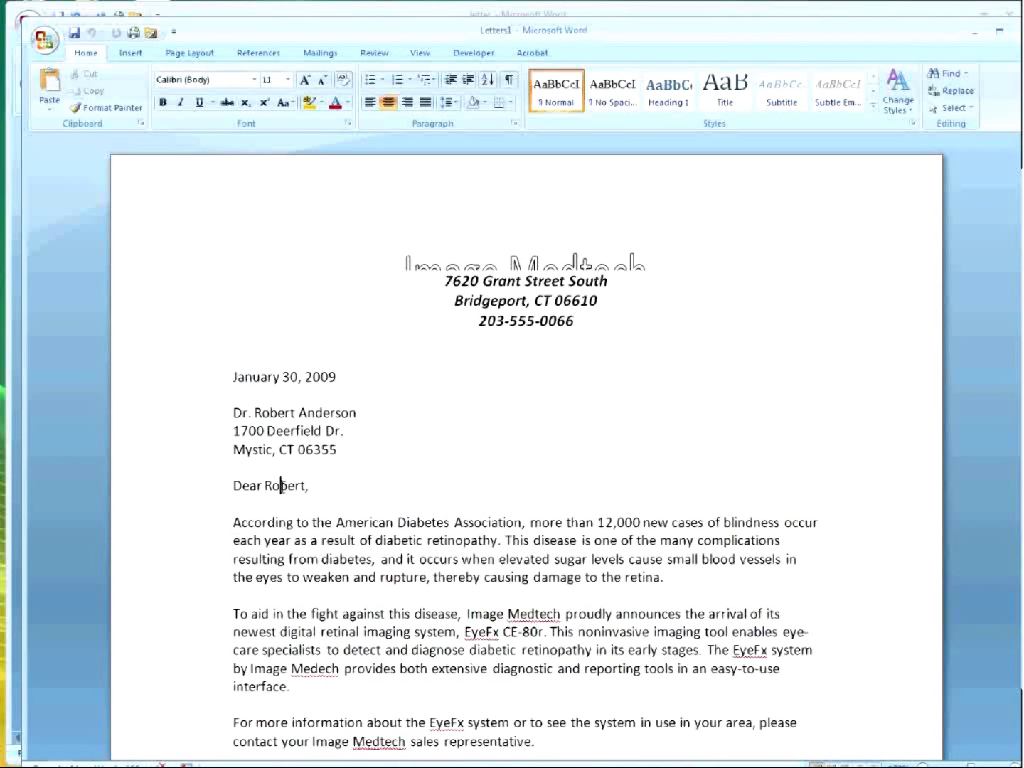
Change the greeting name to 'Bob,', save the merged letter, and return to the original letter.
double_click(281, 486)
text(Bob)
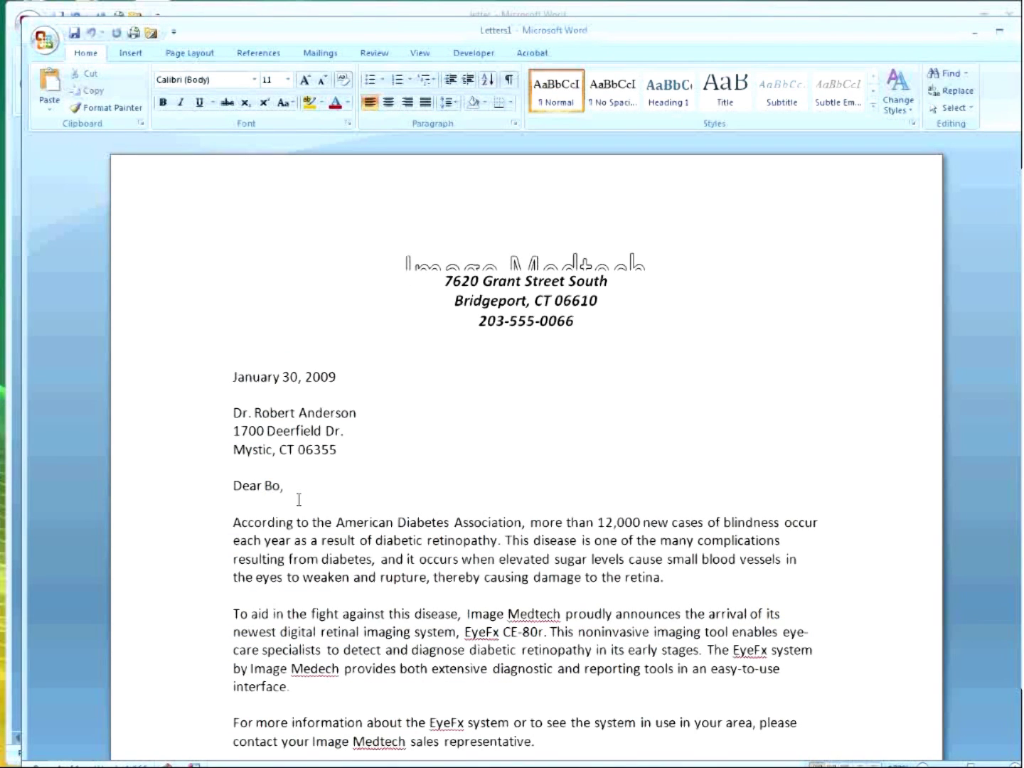
text(,)
click(369, 542)
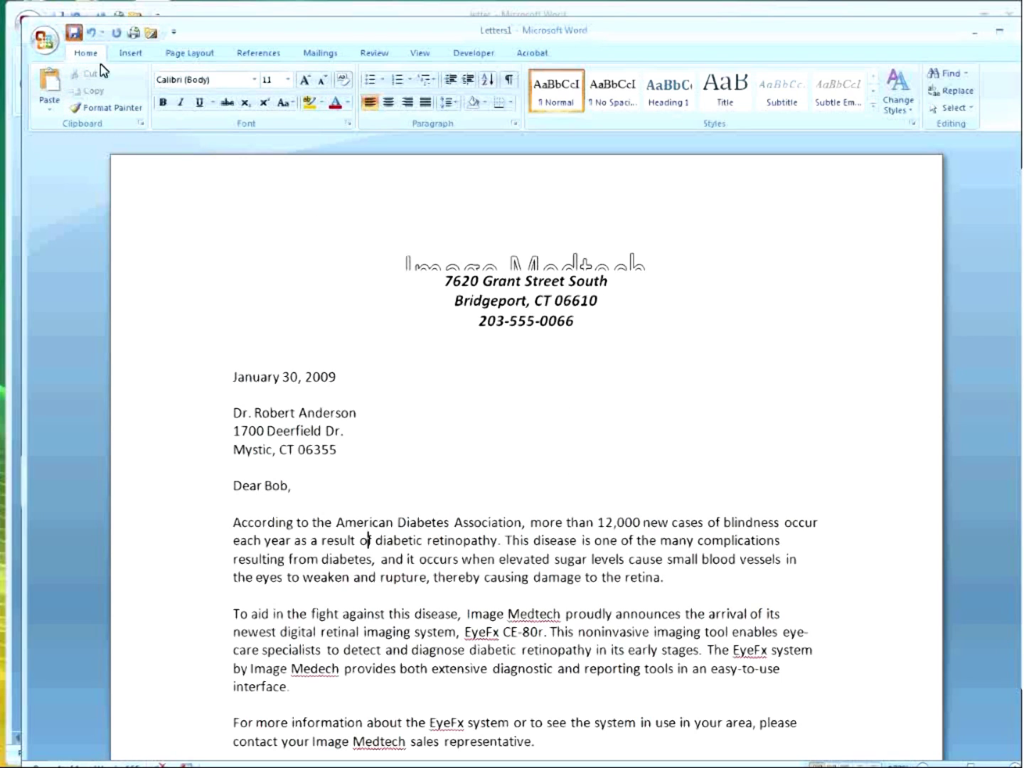
key(ctrl+s)
click(401, 394)
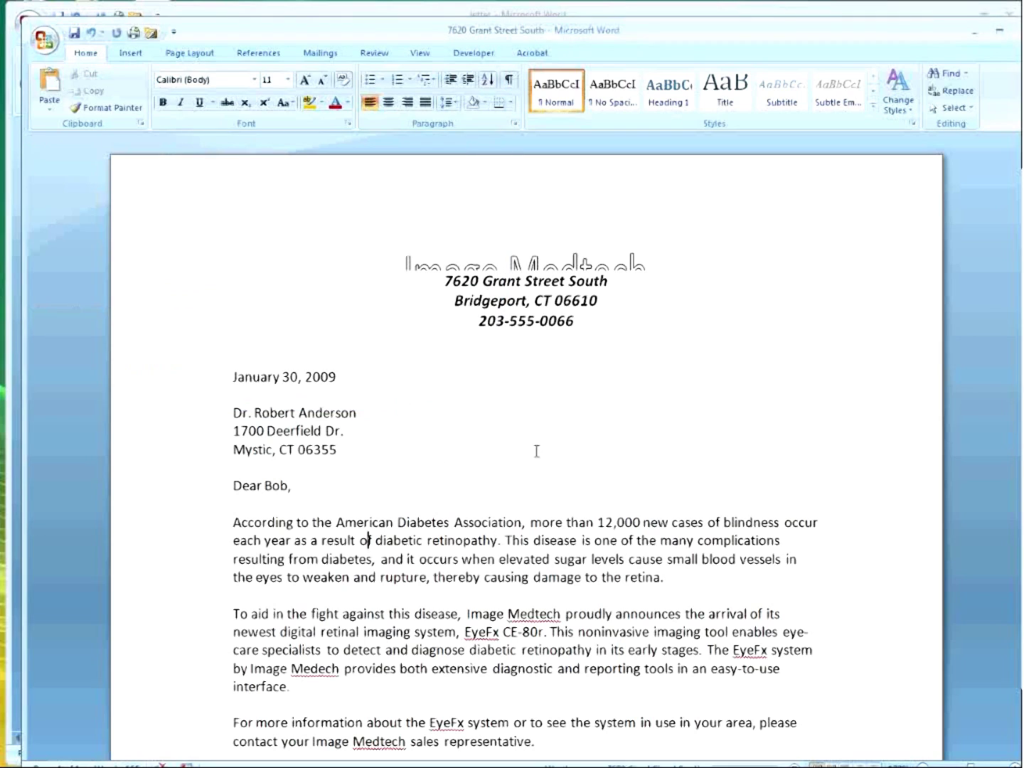
click(911, 8)
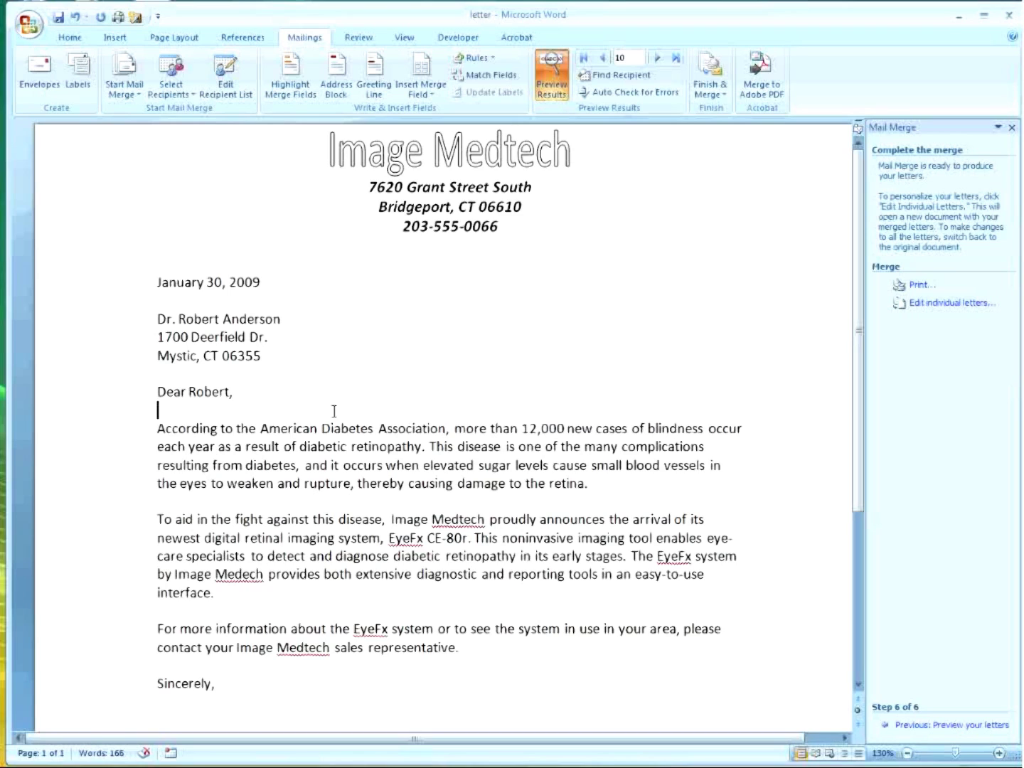
click(50, 86)
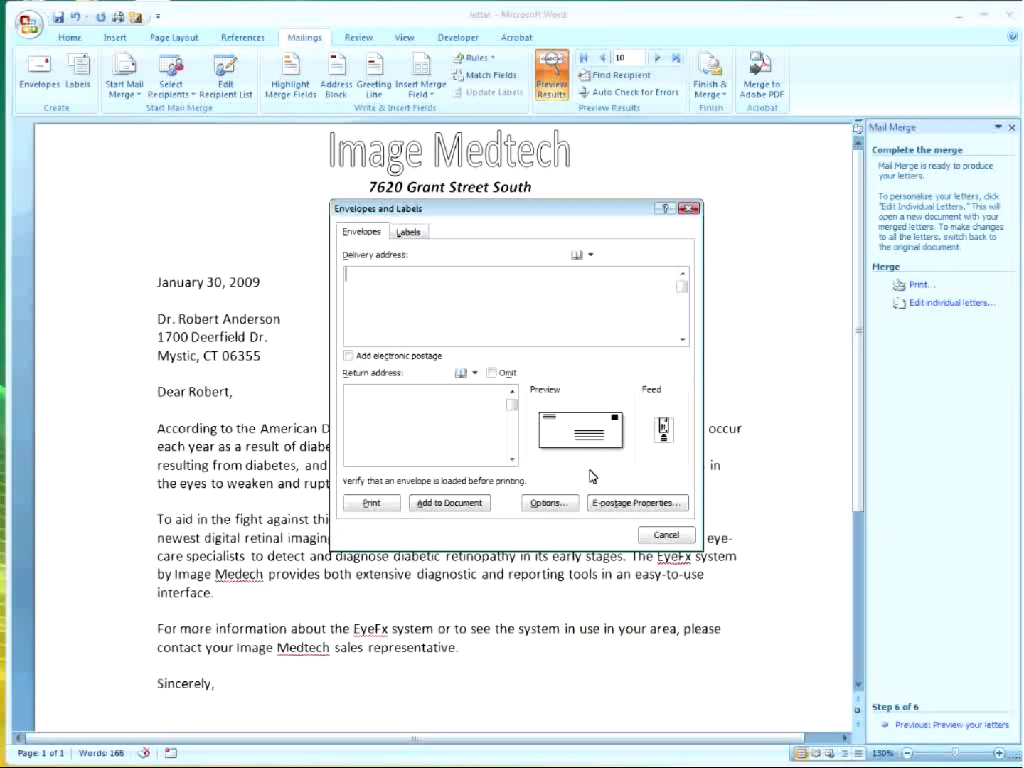
Browse the envelope sizes in Envelope Options, then close the options.
click(556, 507)
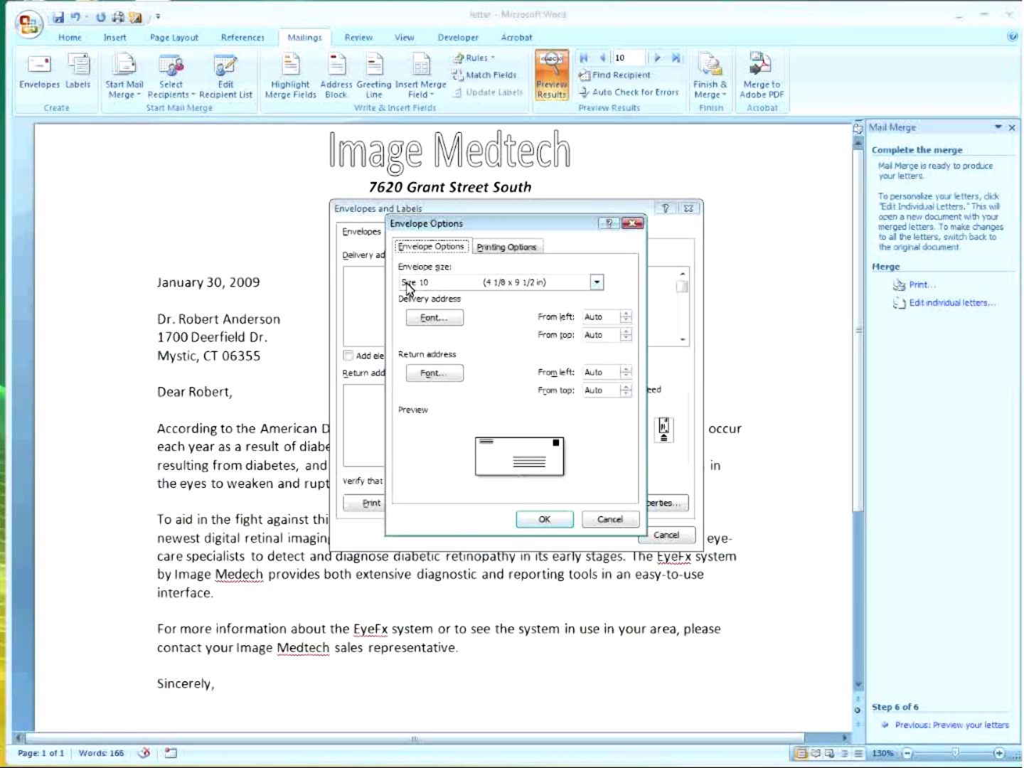
click(597, 284)
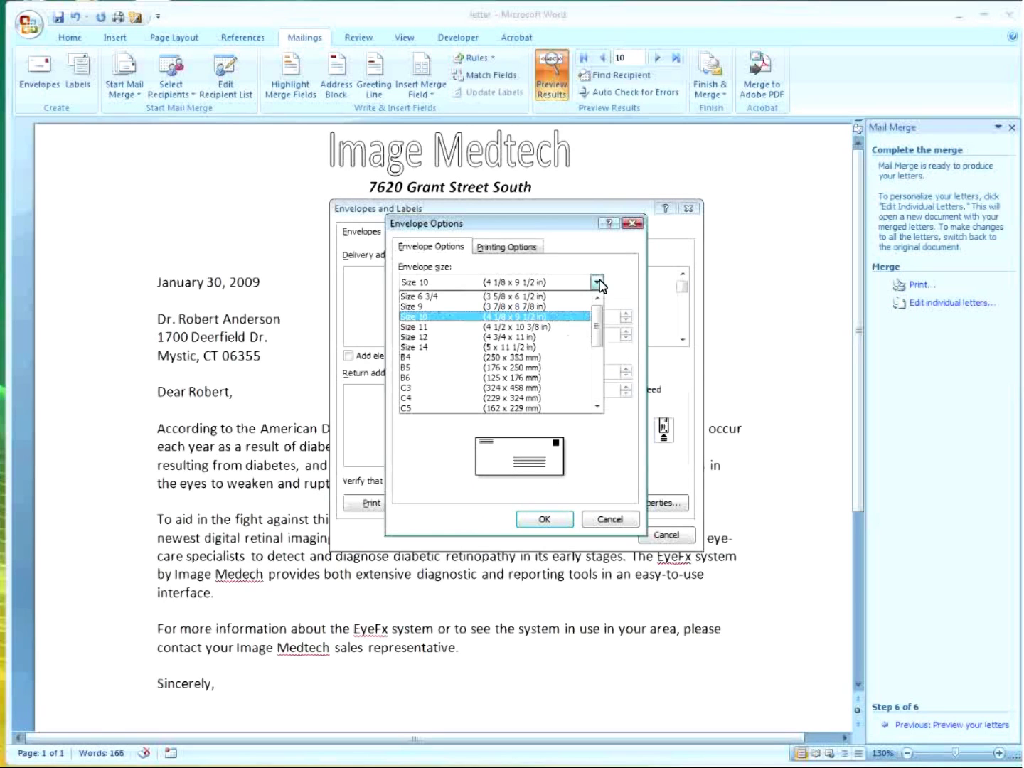
click(601, 347)
drag(603, 346, 599, 303)
click(554, 522)
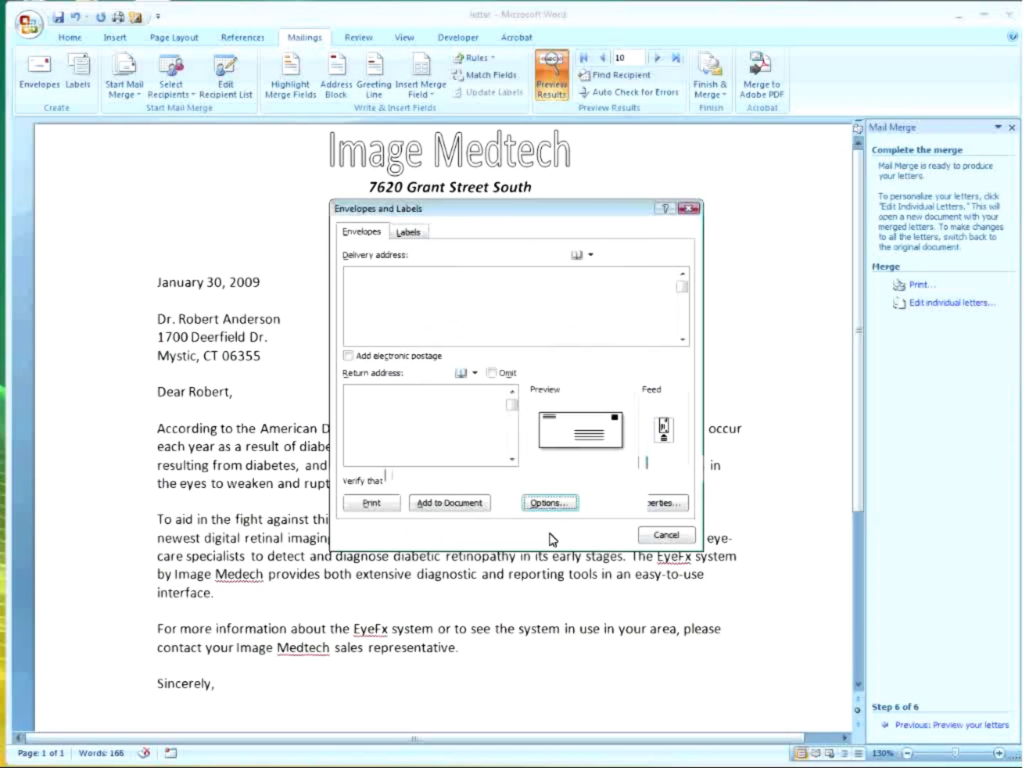
click(407, 234)
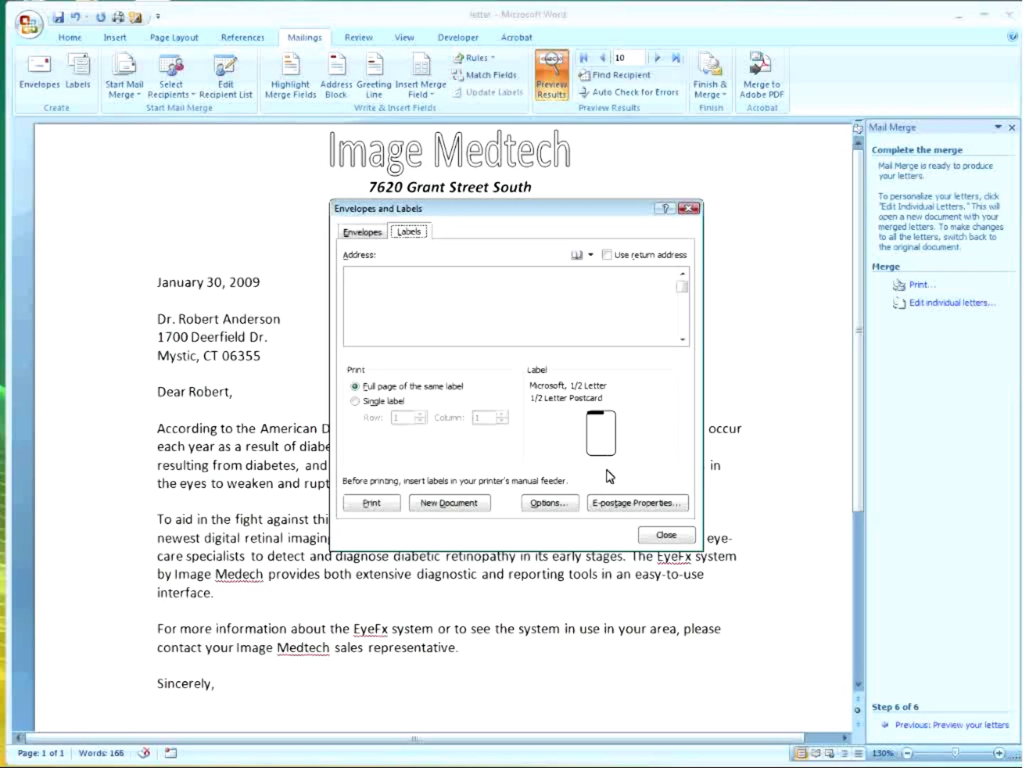
Set the label type to Microsoft Business Card and generate a new blank label sheet.
click(564, 506)
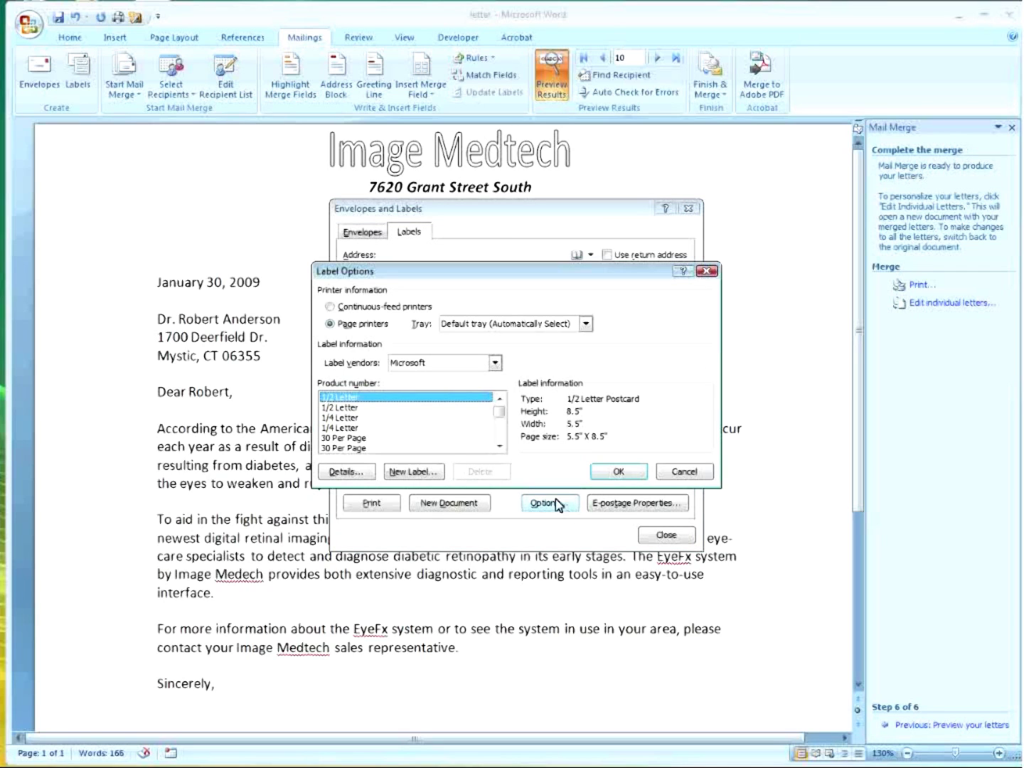
drag(498, 413, 502, 419)
click(342, 398)
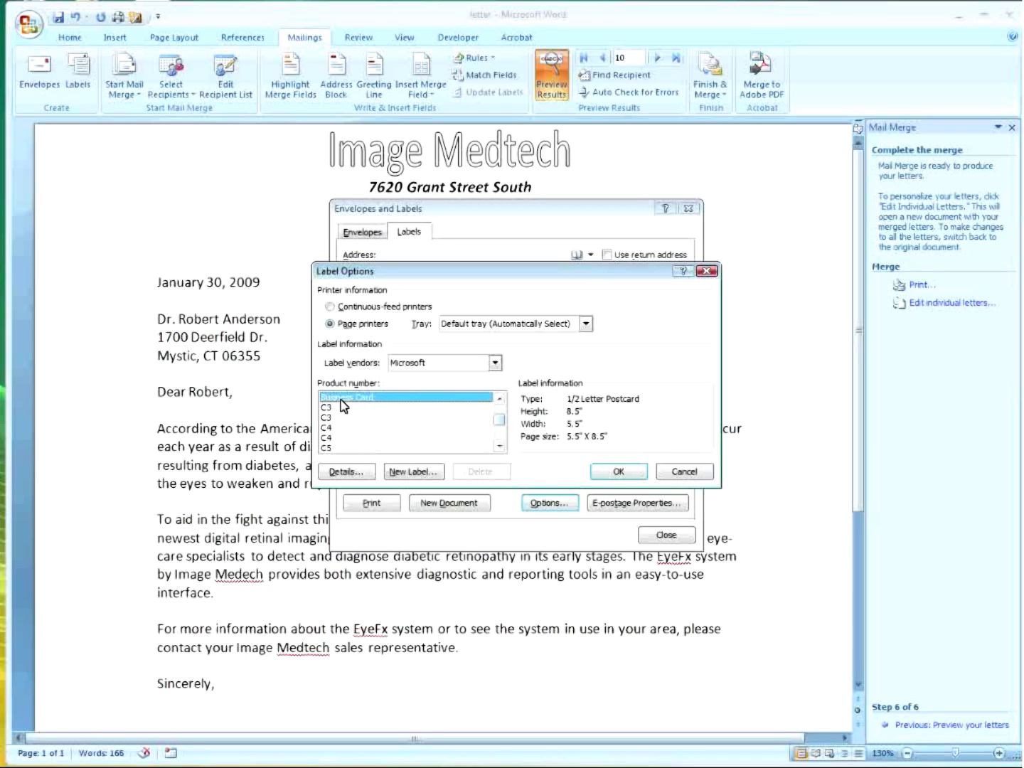
click(621, 475)
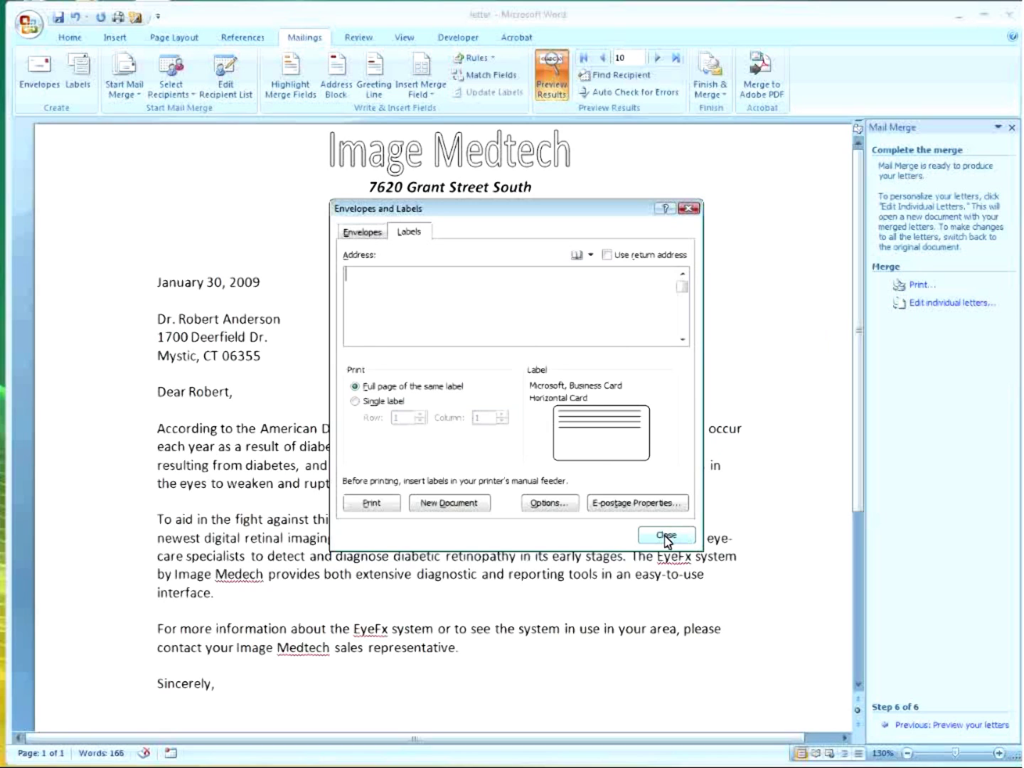
click(437, 505)
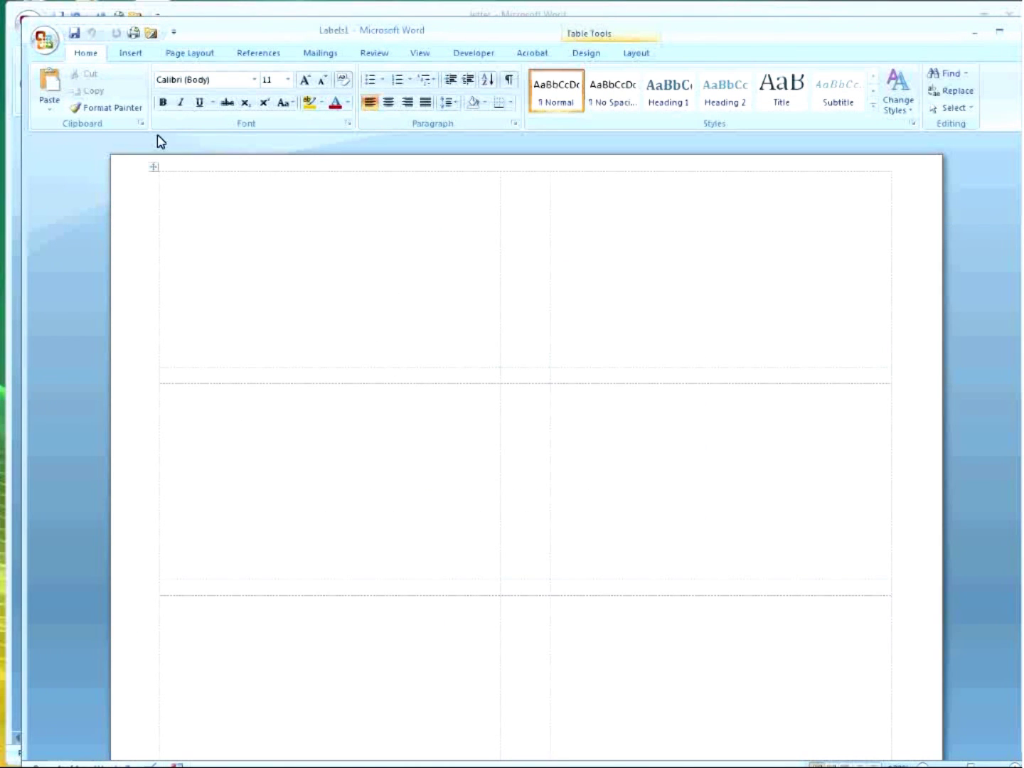
Close the Labels1 document without saving it.
click(140, 61)
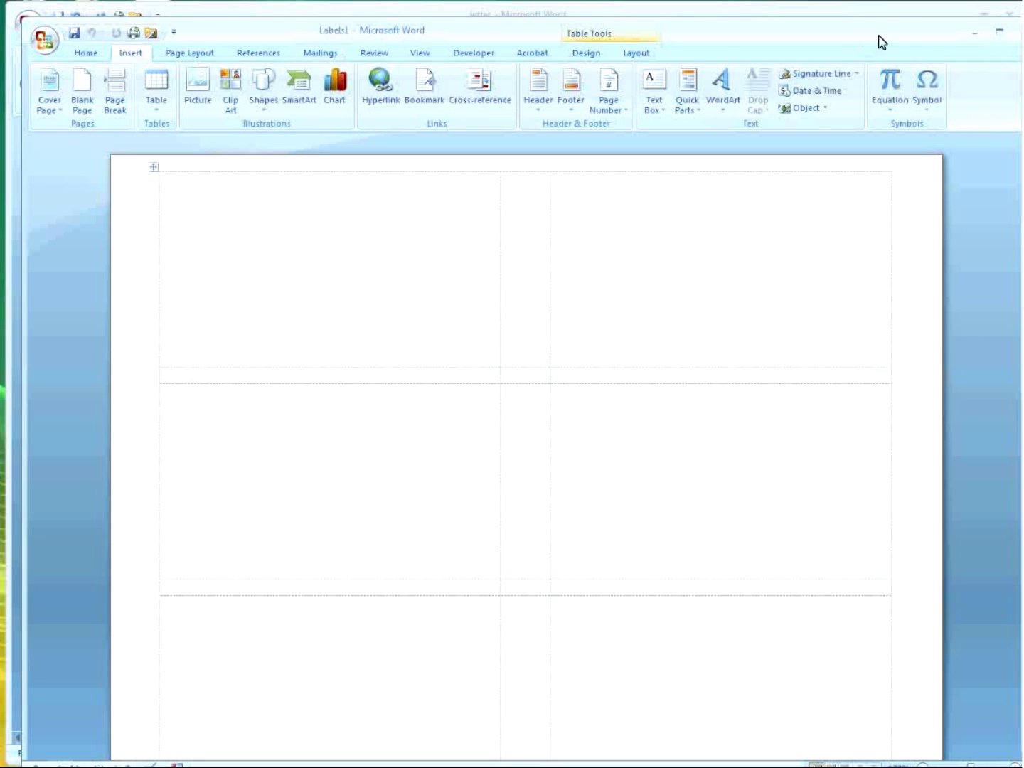
click(1015, 35)
click(411, 439)
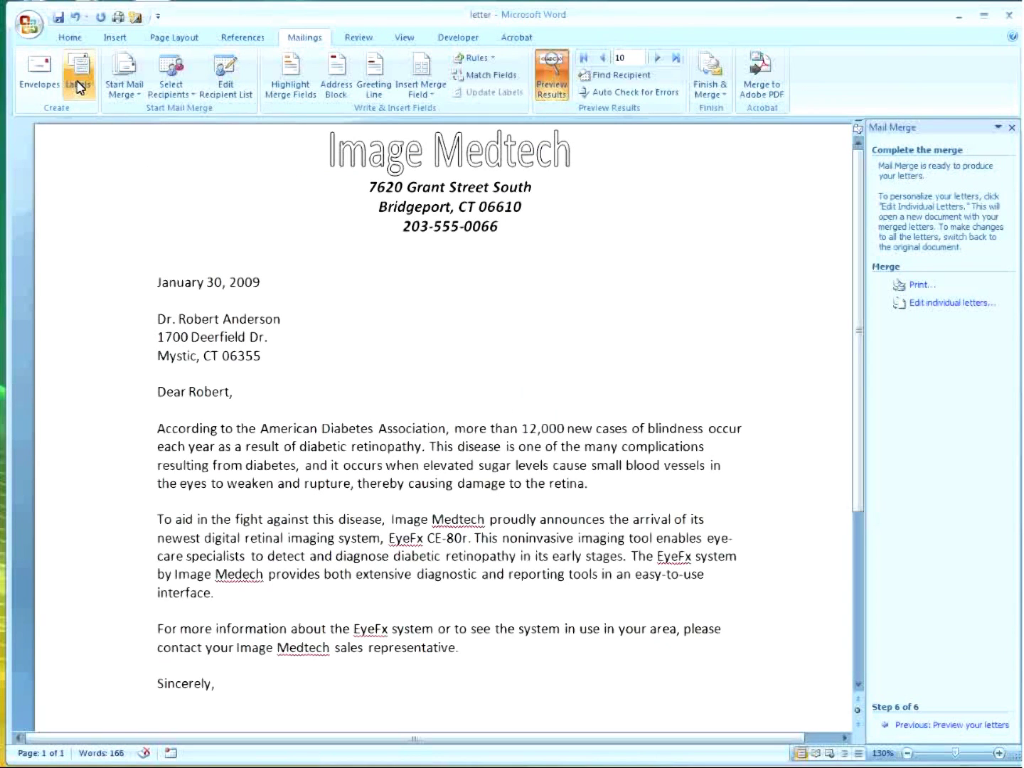
Cancel the Labels dialog, then add an envelope page to the document from Envelopes.
click(78, 86)
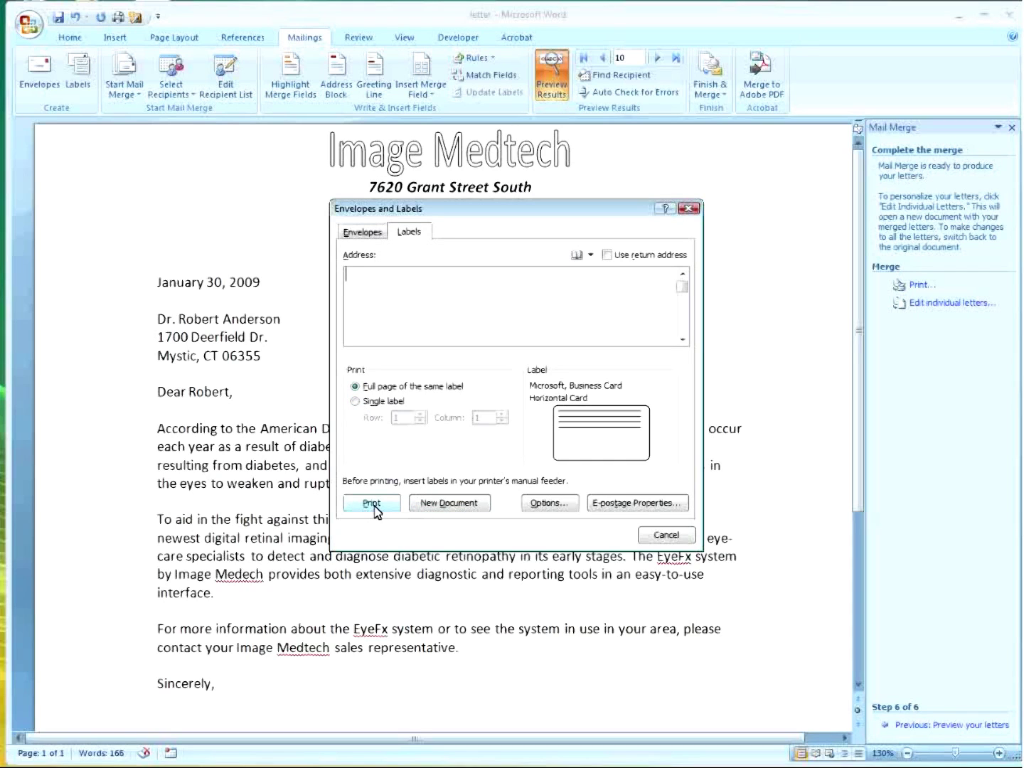
click(667, 537)
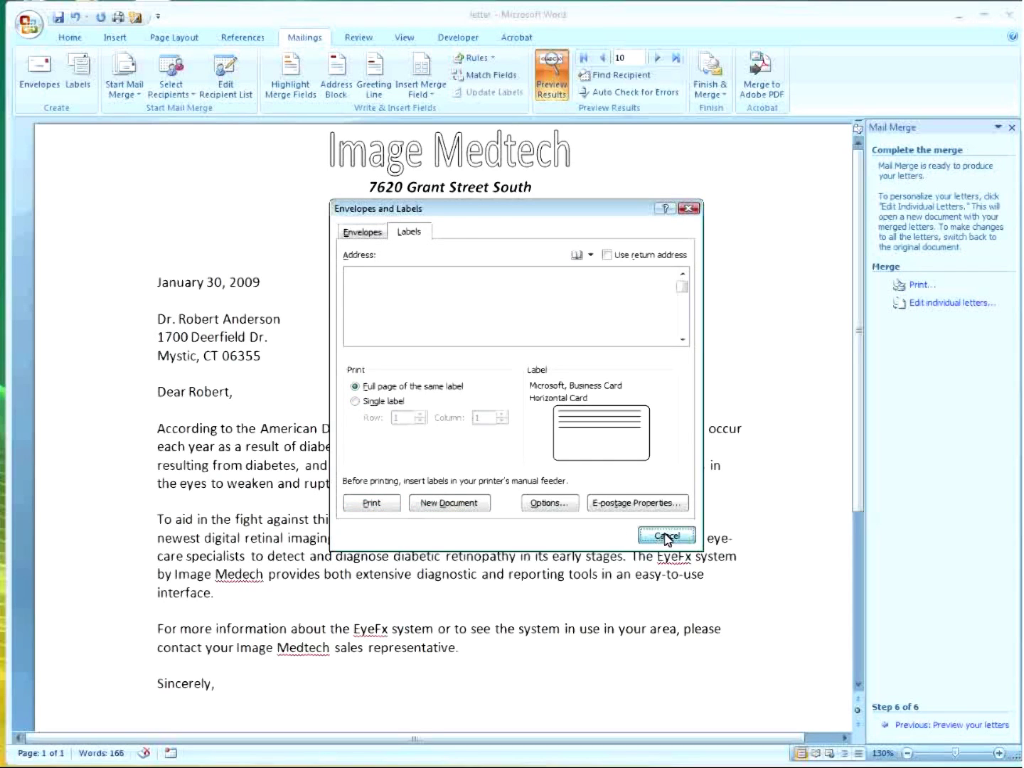
click(56, 89)
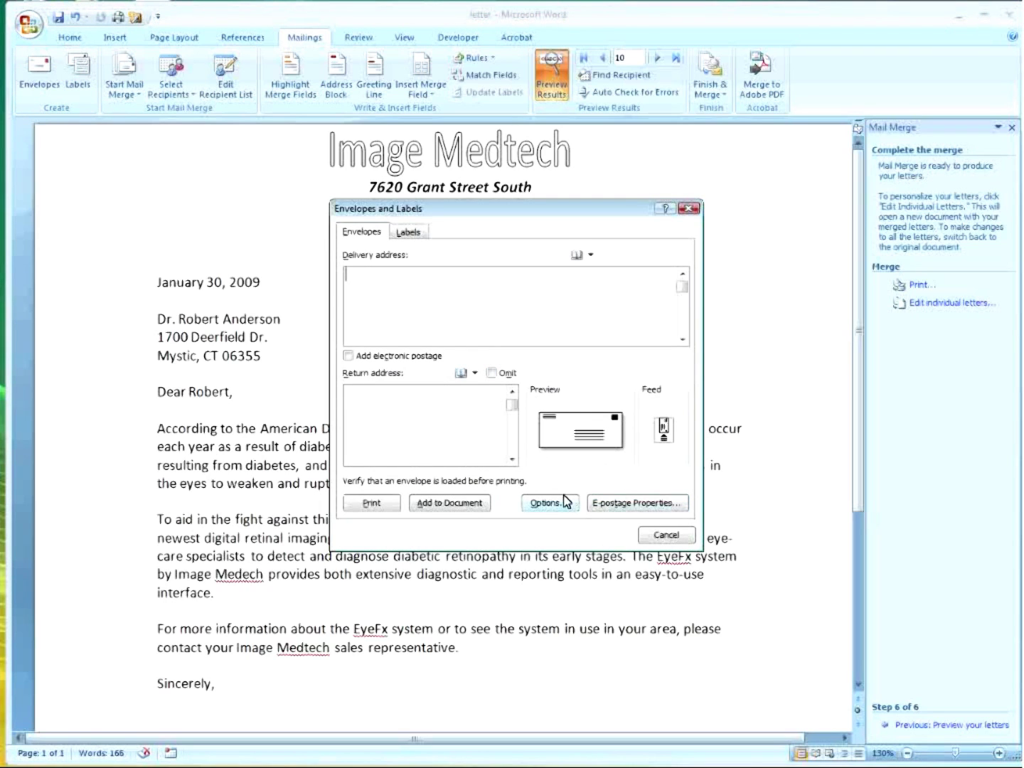
click(427, 506)
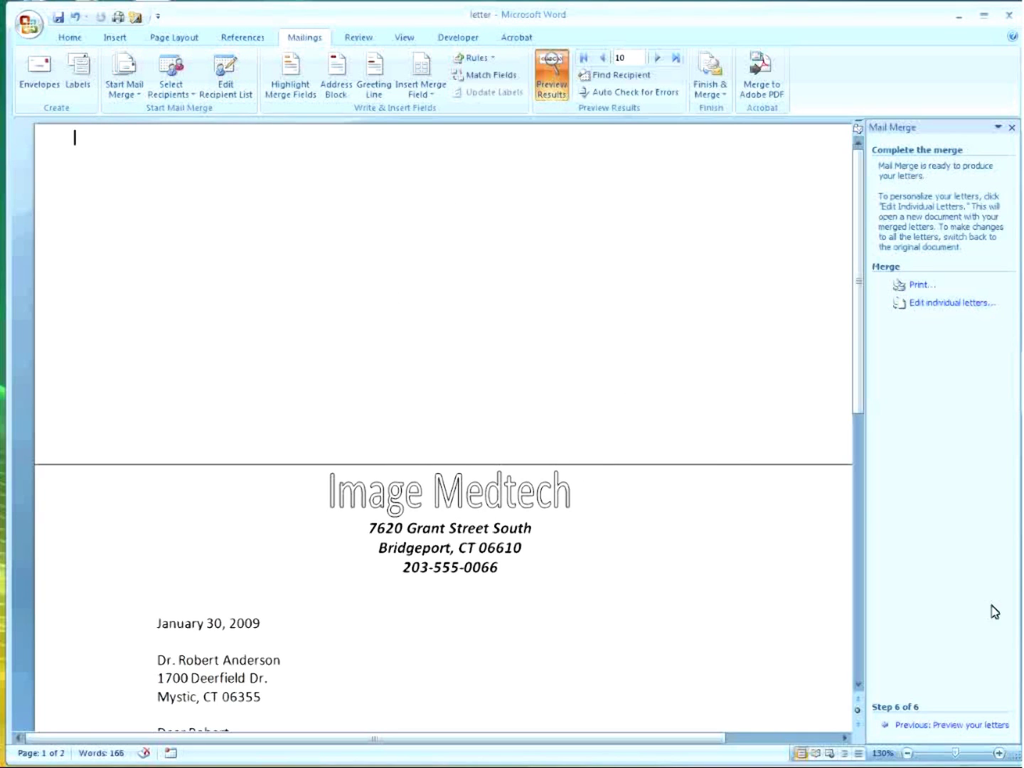
Return to merge step 5 and insert the recipient Address Block on the envelope page.
click(952, 724)
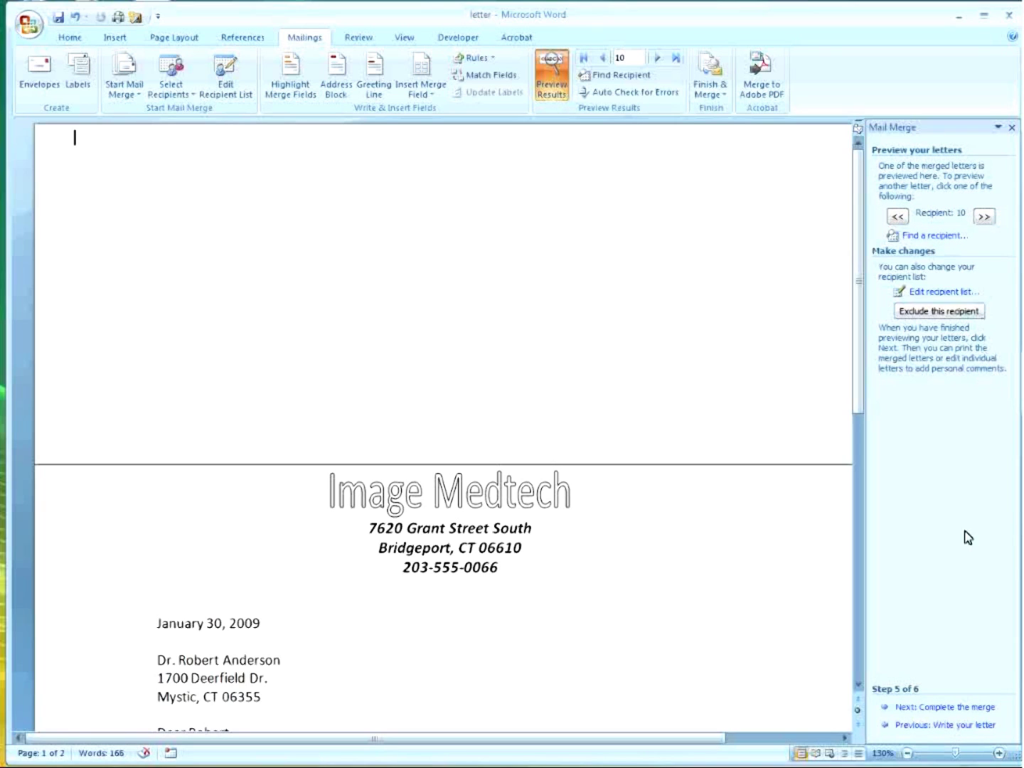
click(961, 707)
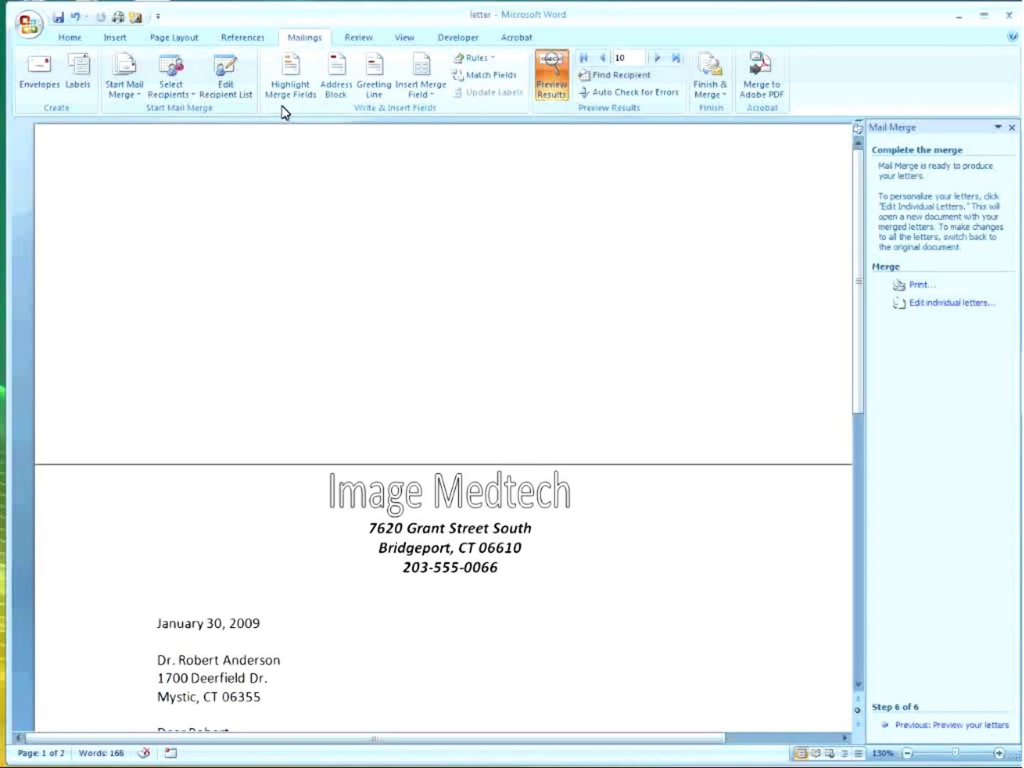
click(351, 98)
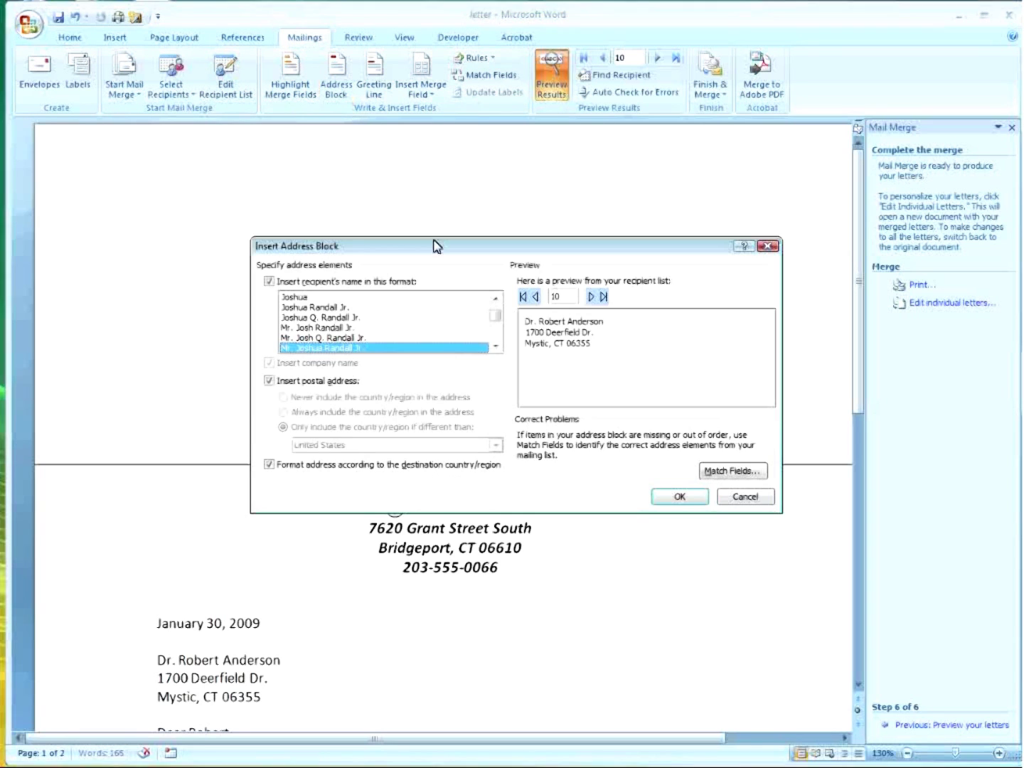
click(684, 496)
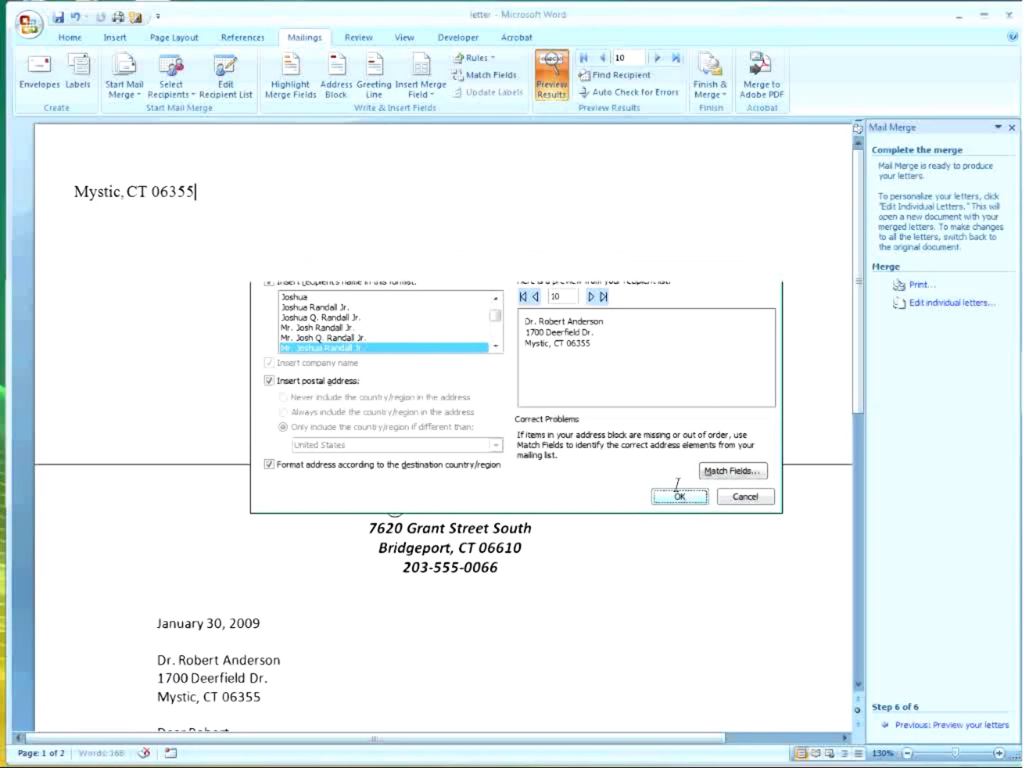
click(76, 158)
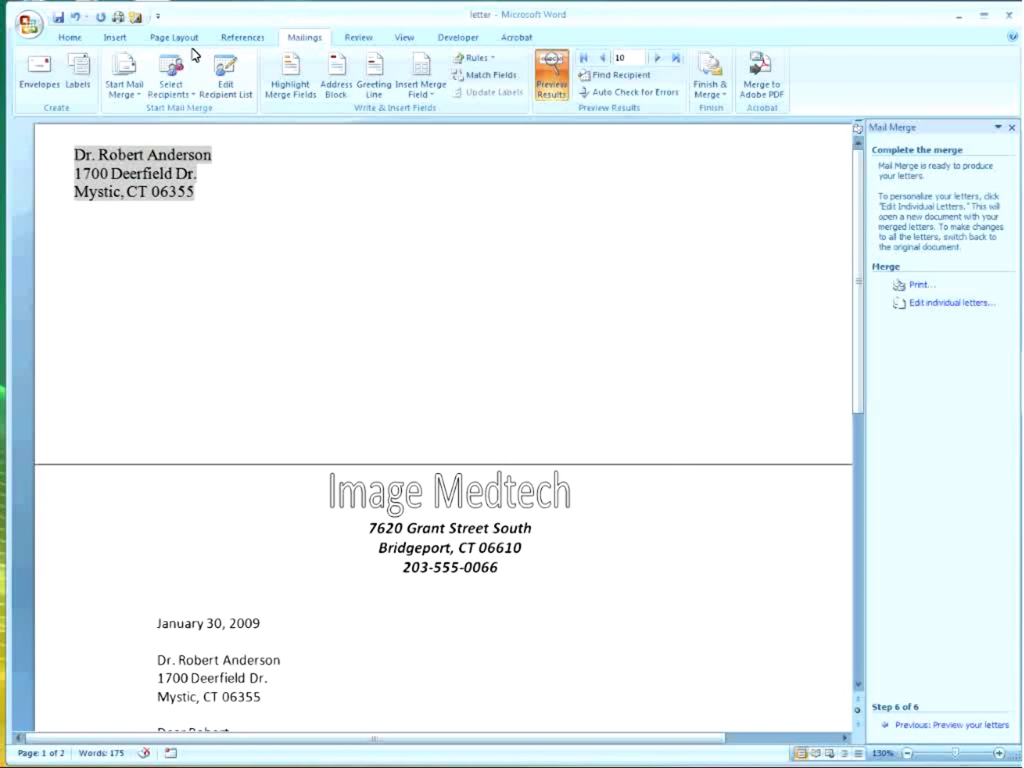
click(181, 40)
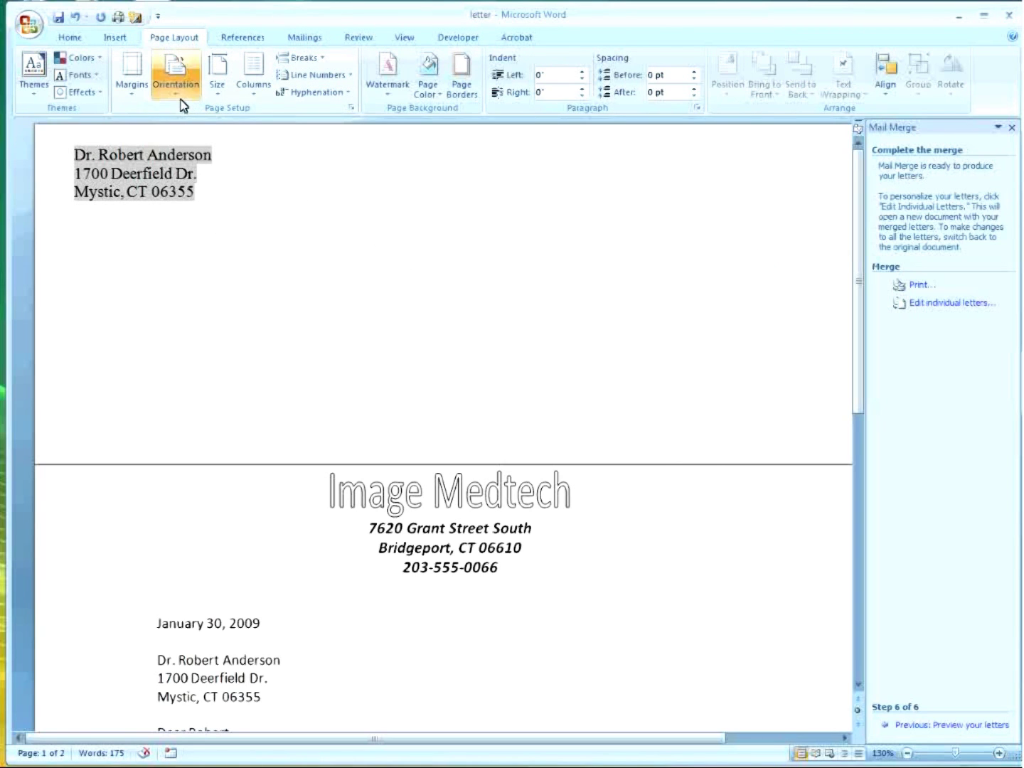
Open Custom Margins and review Normal multiple pages and the Envelope #10 paper size.
click(142, 99)
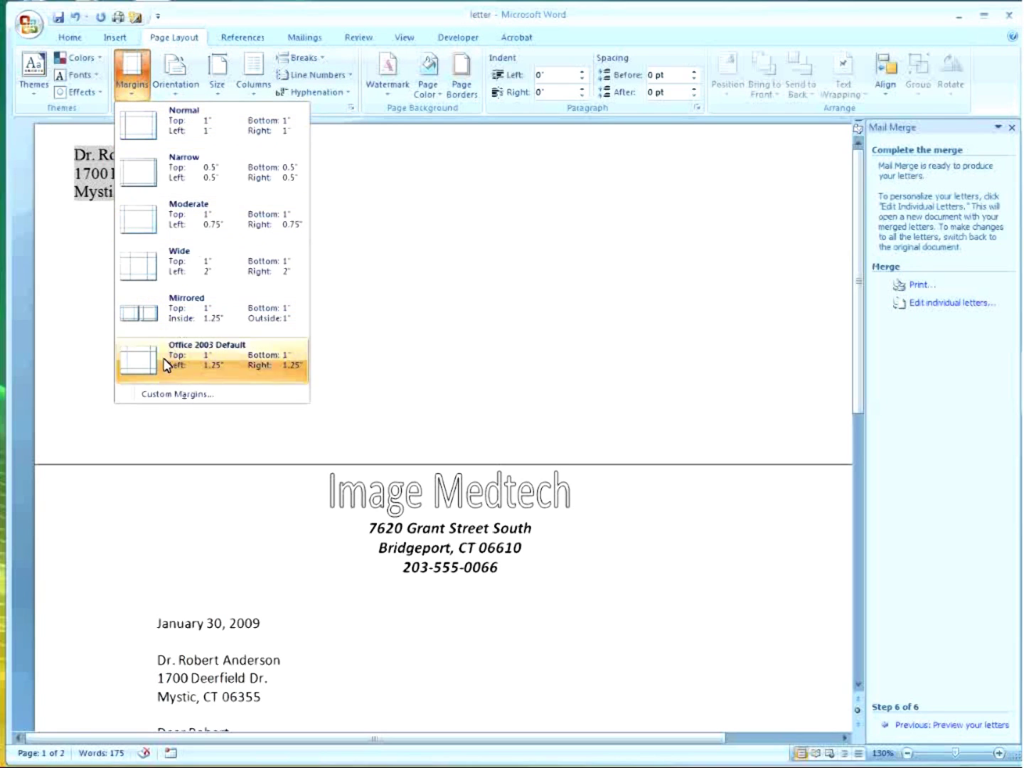
click(175, 393)
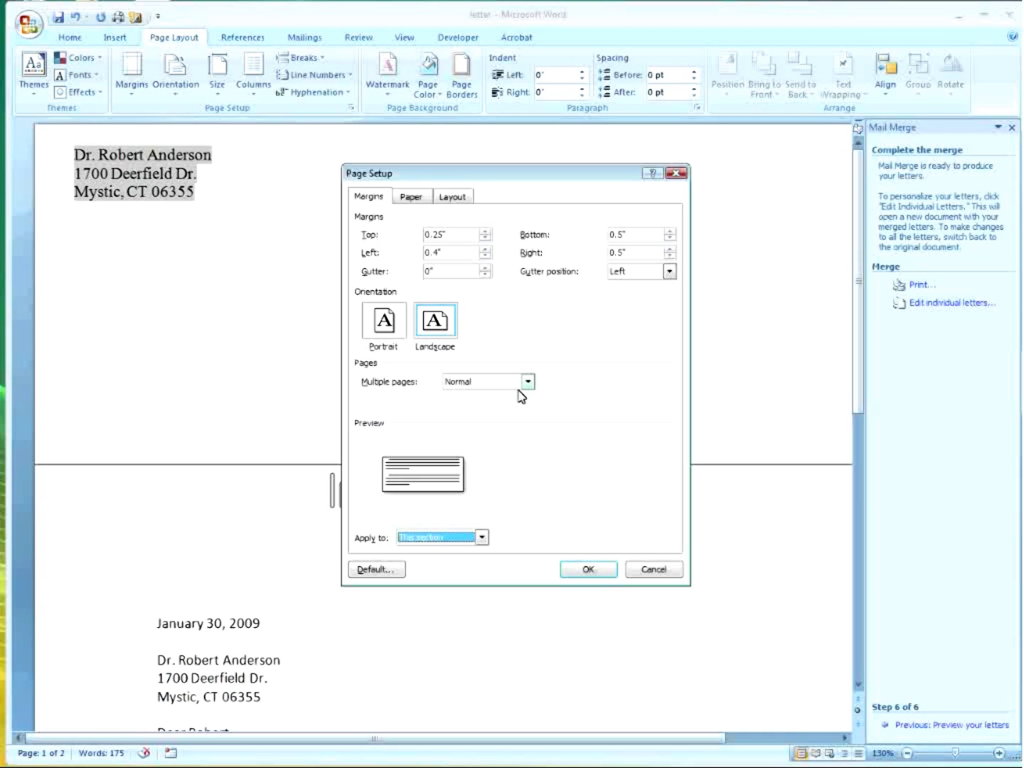
click(532, 388)
click(532, 393)
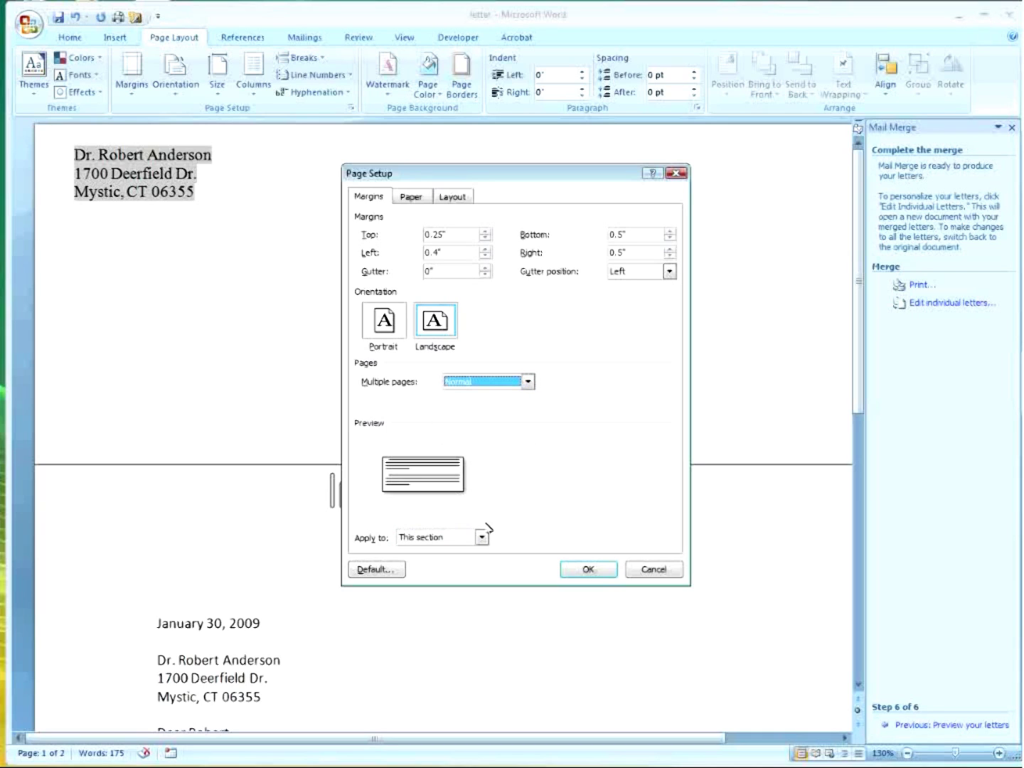
click(413, 199)
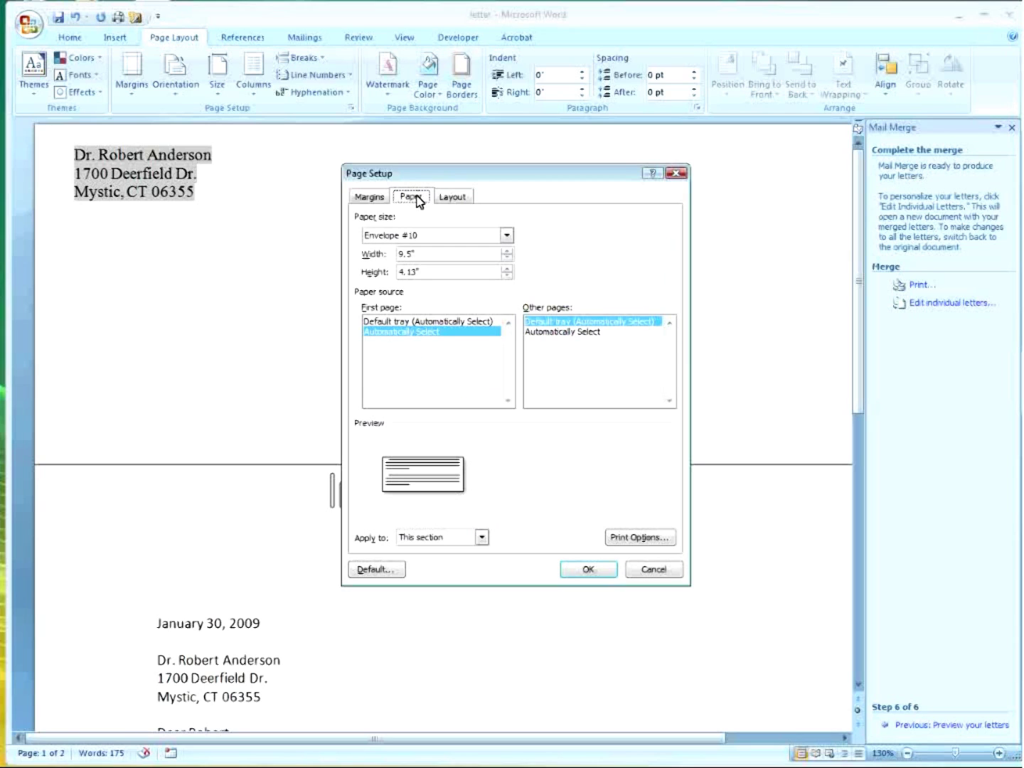
click(629, 540)
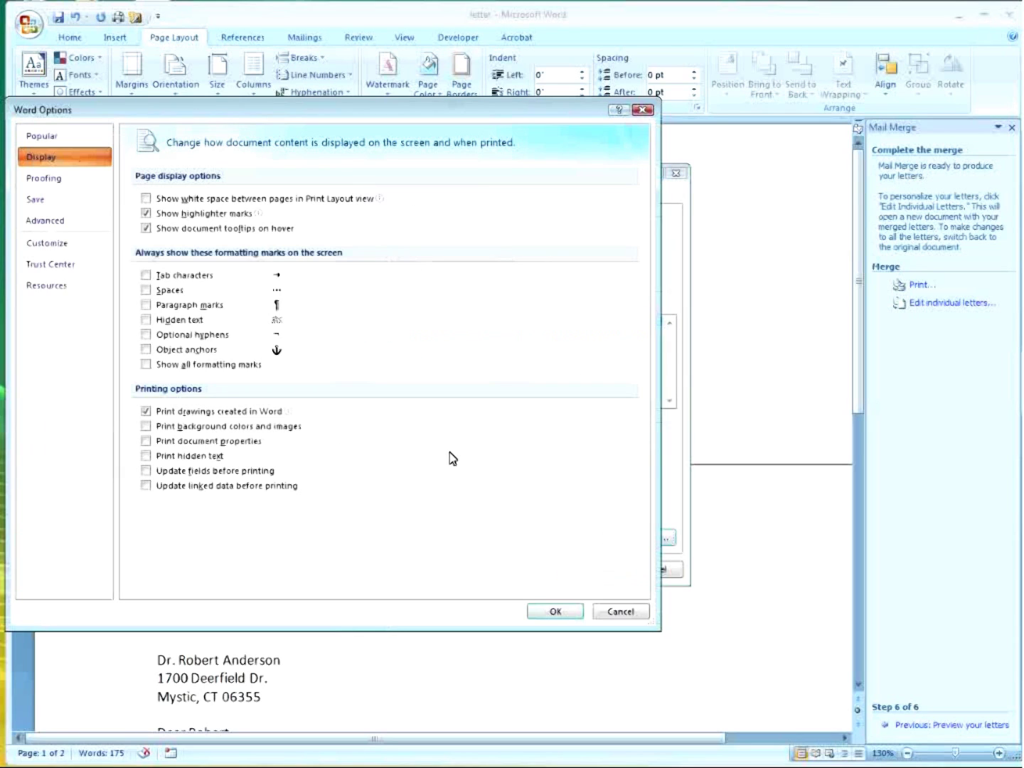
click(621, 611)
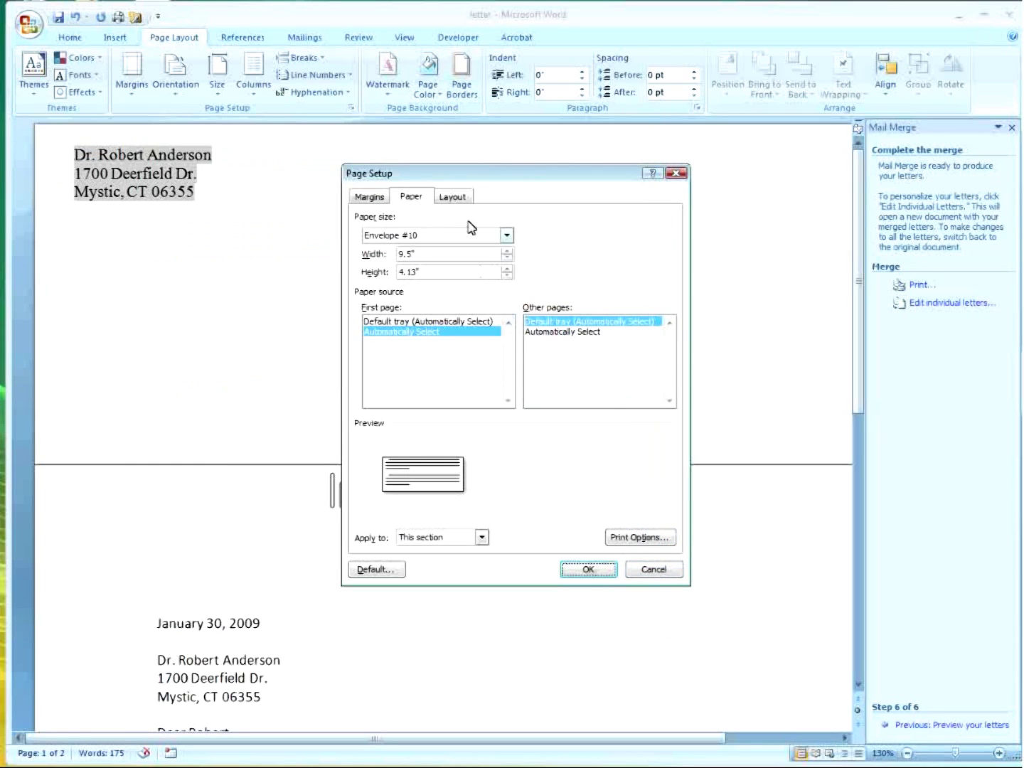
Set the page's vertical alignment to Center on the Layout tab and apply it.
click(466, 198)
click(524, 375)
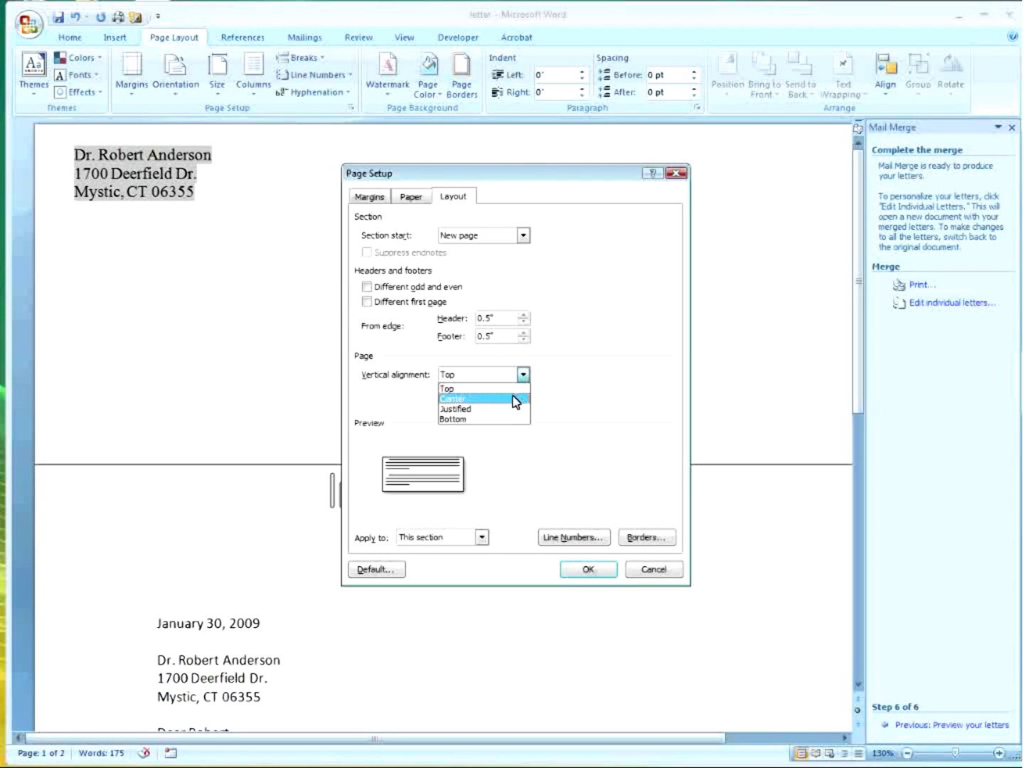
click(517, 400)
click(598, 573)
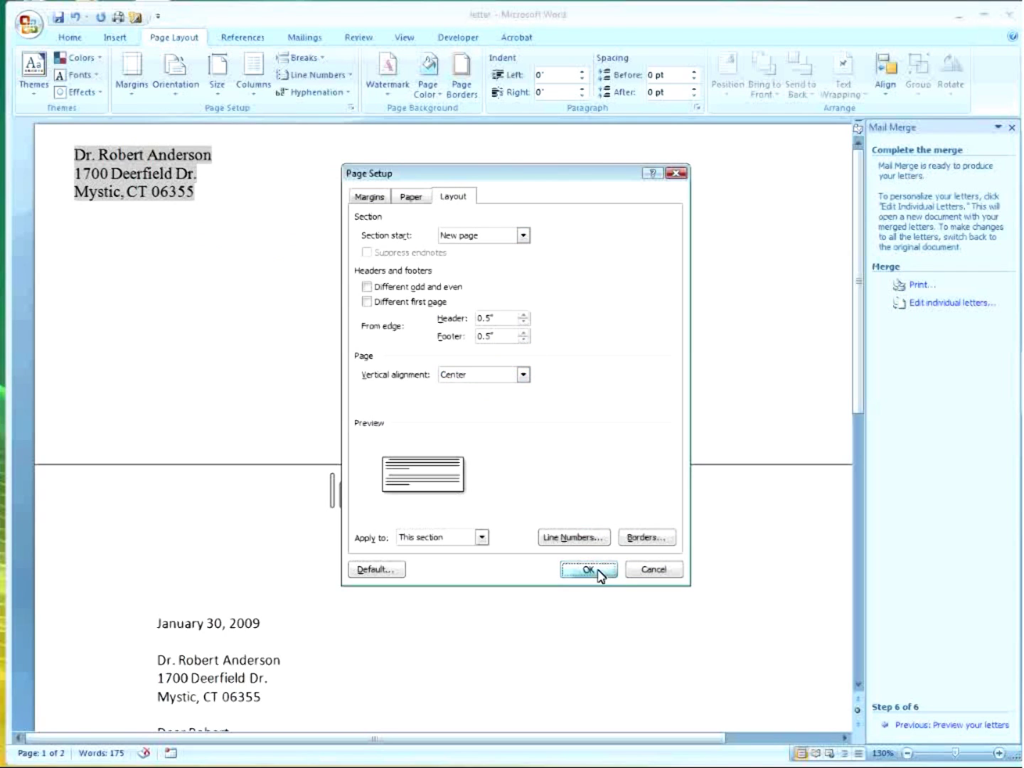
click(263, 279)
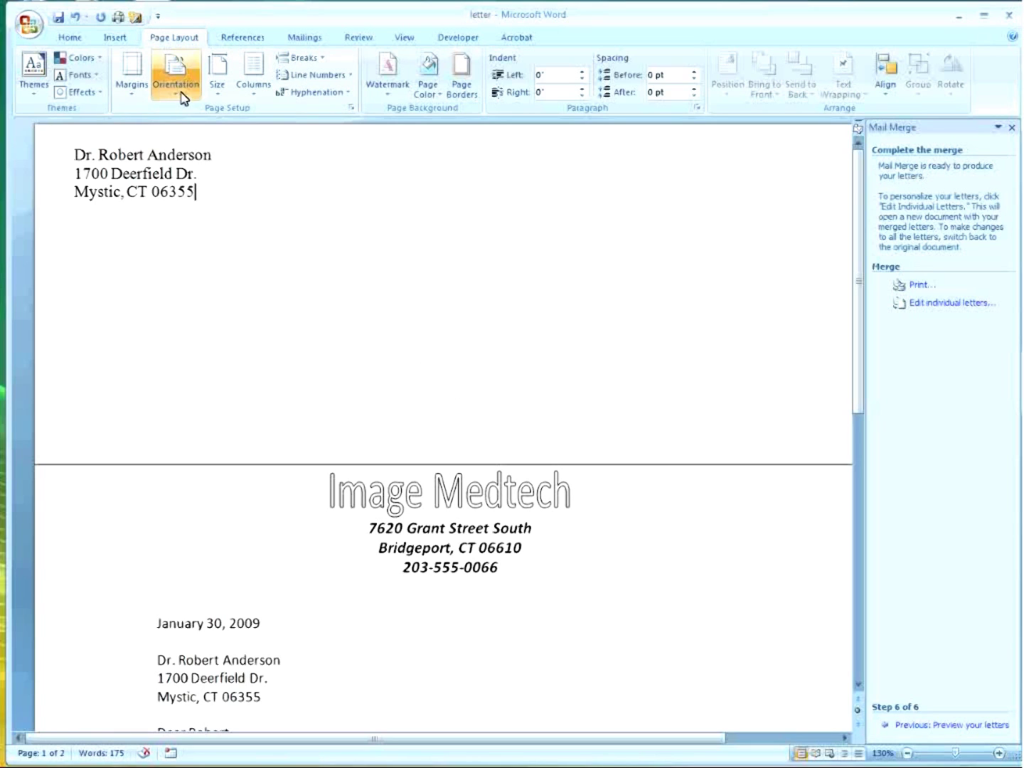
click(350, 107)
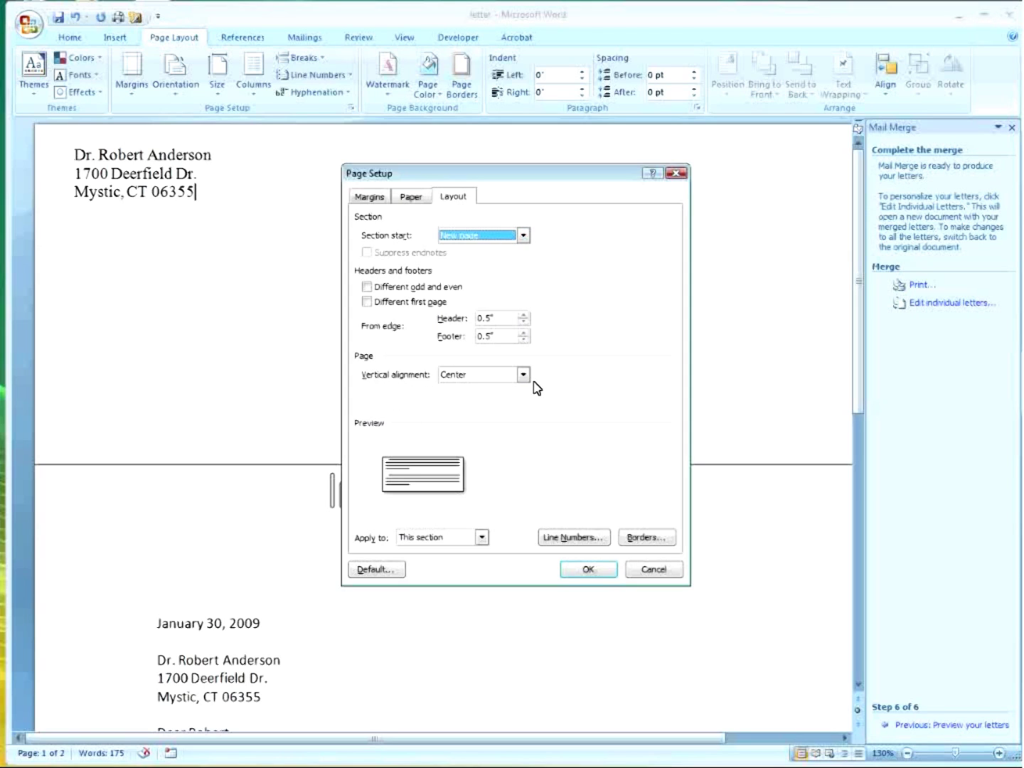
Apply Center vertical alignment to the selected address section in Page Setup.
click(581, 573)
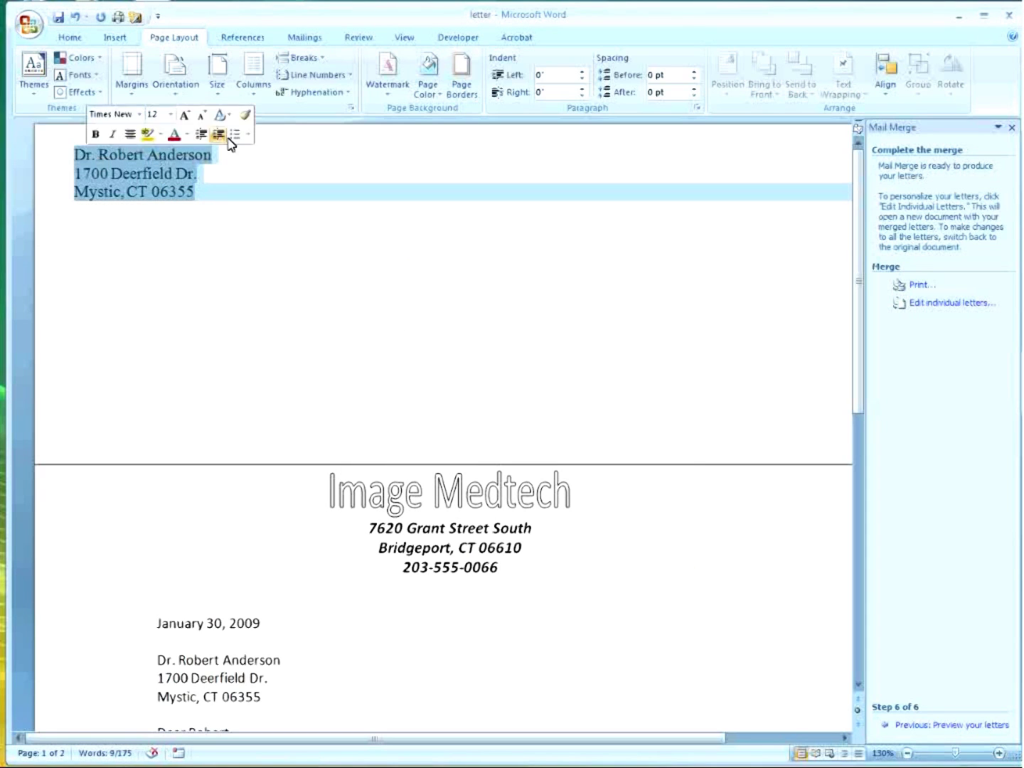
click(353, 109)
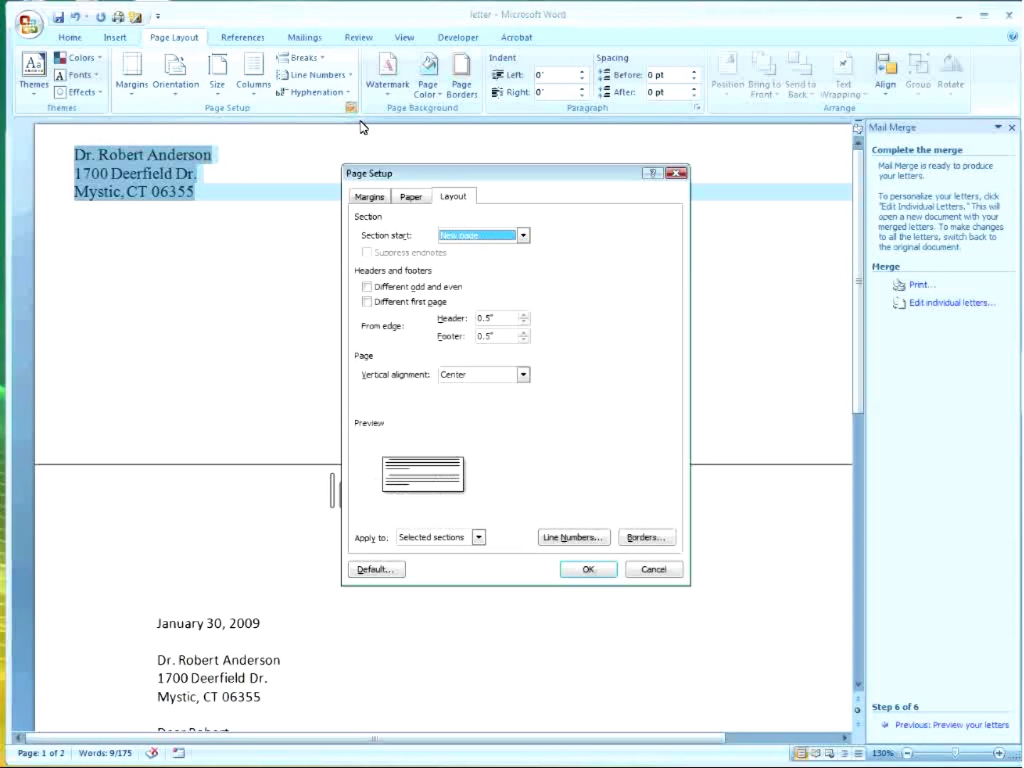
click(523, 375)
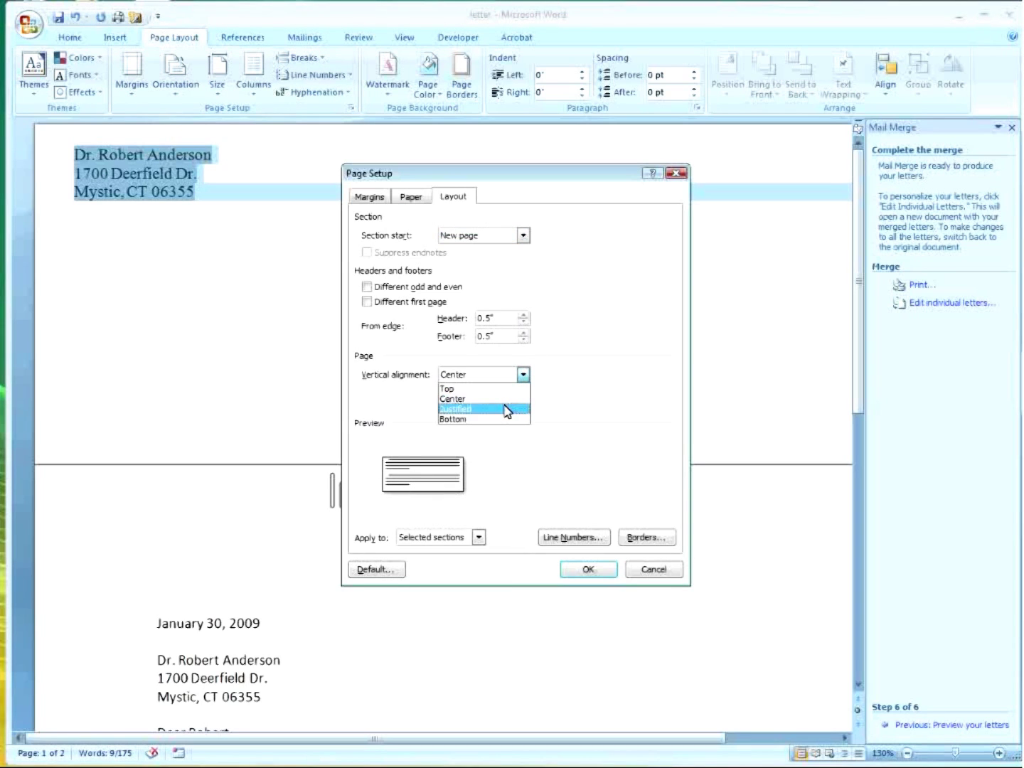
click(509, 400)
click(587, 570)
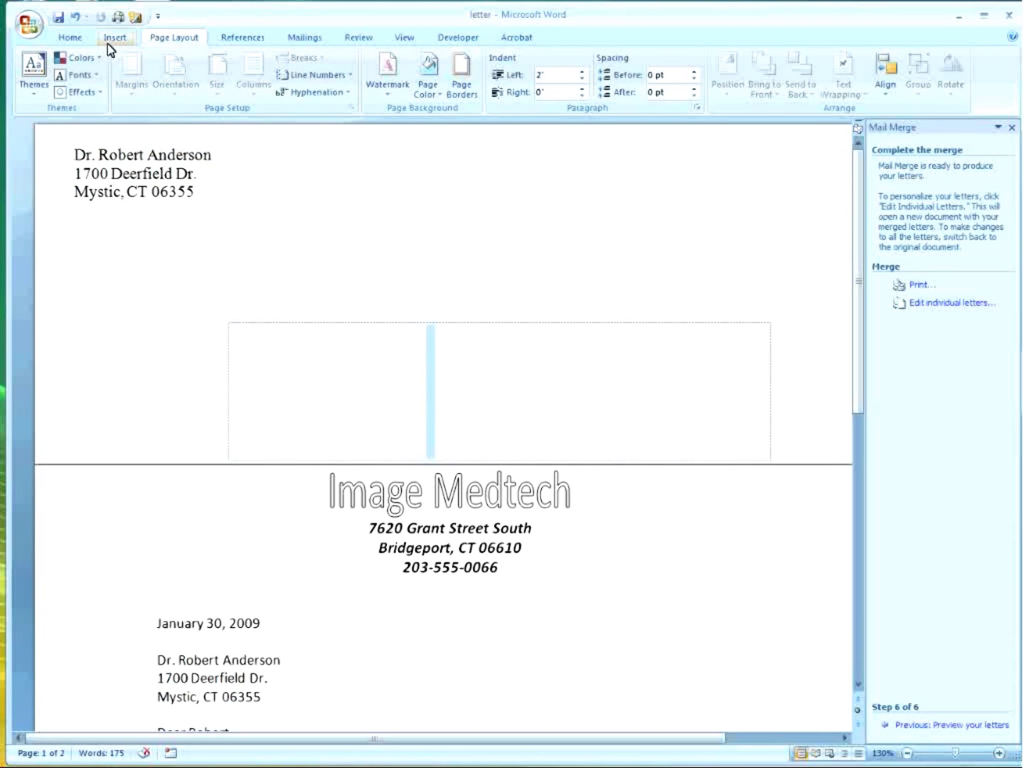
click(74, 39)
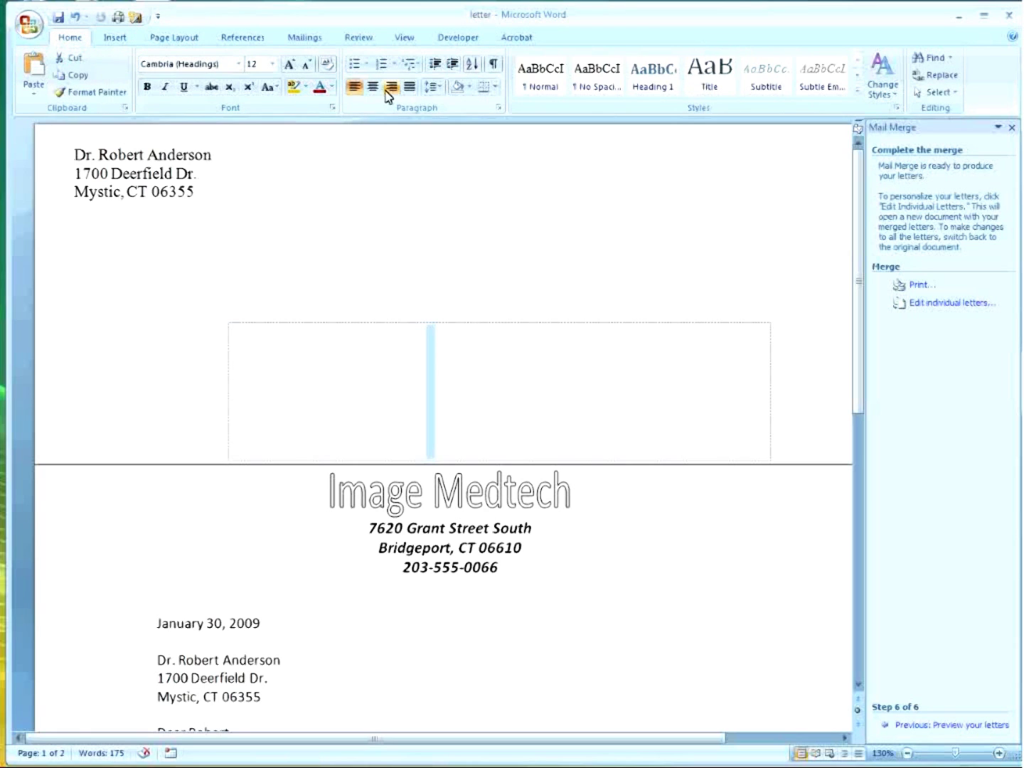
click(301, 41)
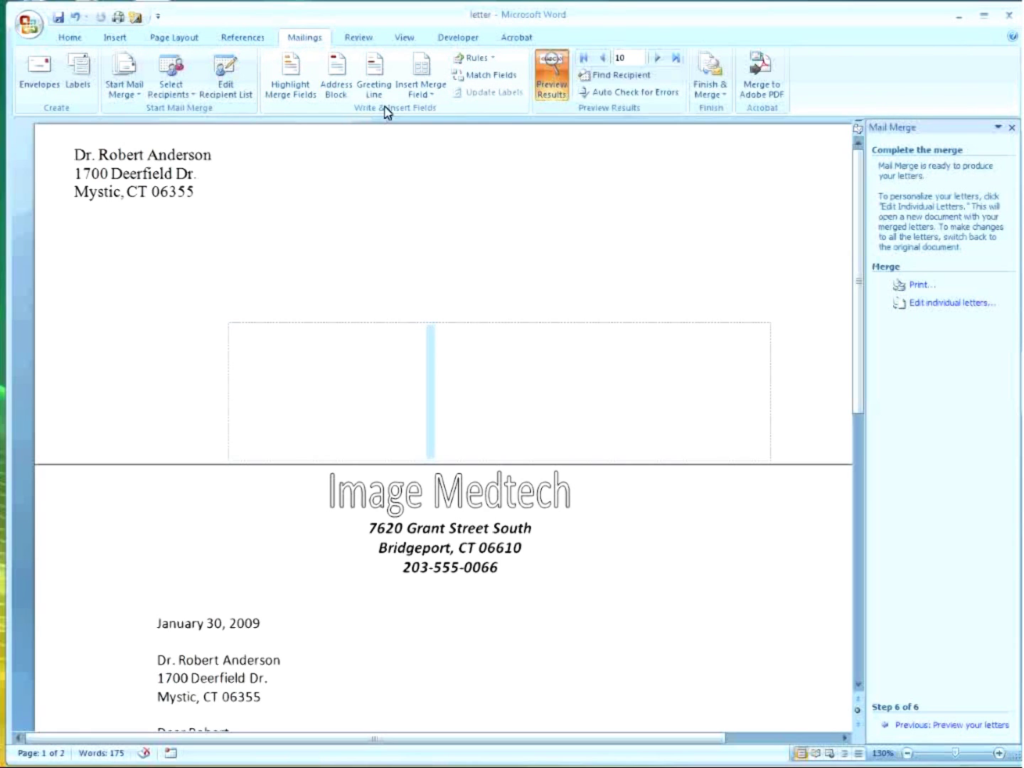
Insert an address block, then delete the old three-line address at the top-left.
click(336, 79)
click(672, 498)
triple_click(85, 173)
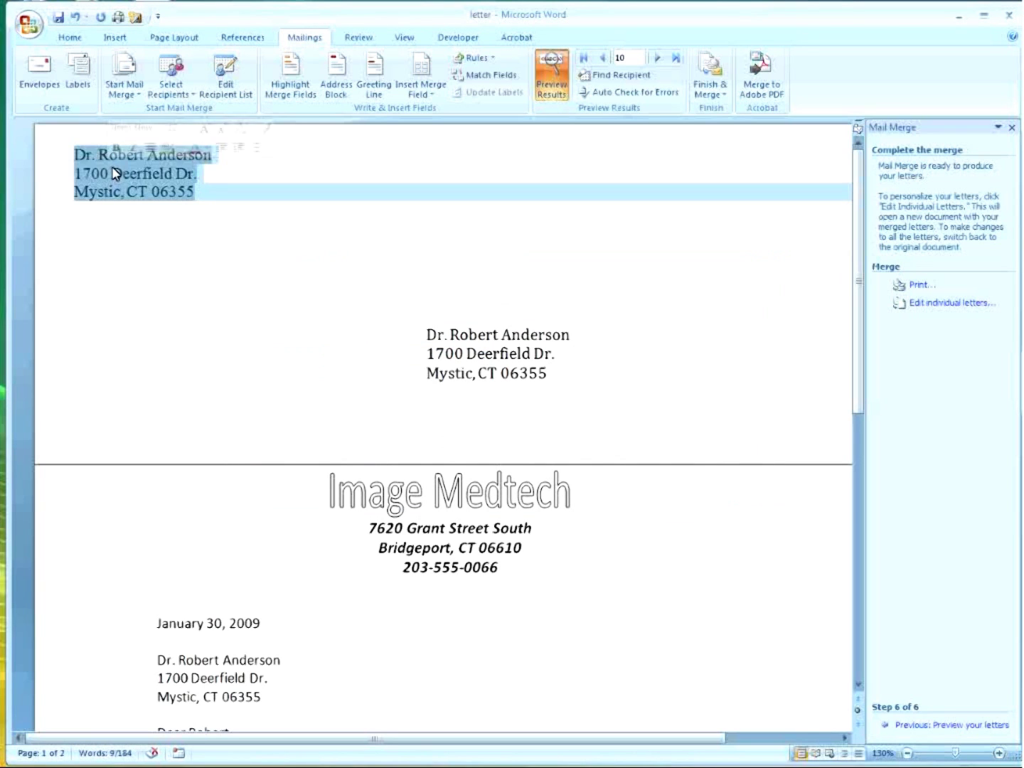
key(Delete)
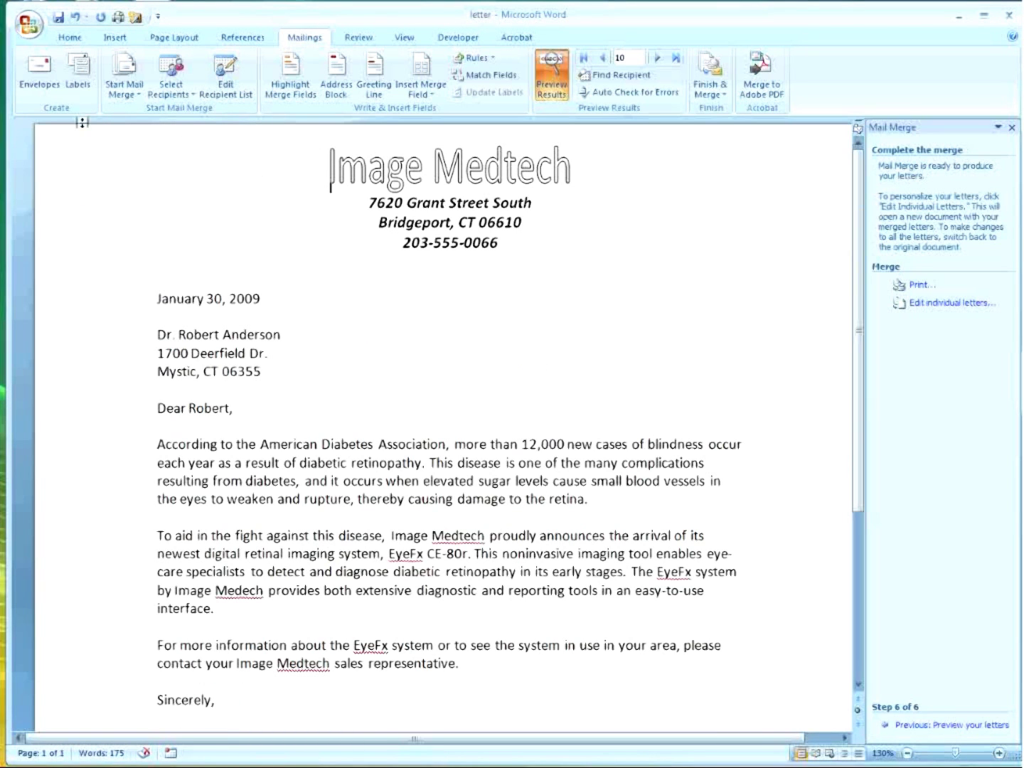
Add a fresh envelope page to the document and insert the Address Block on it.
click(39, 73)
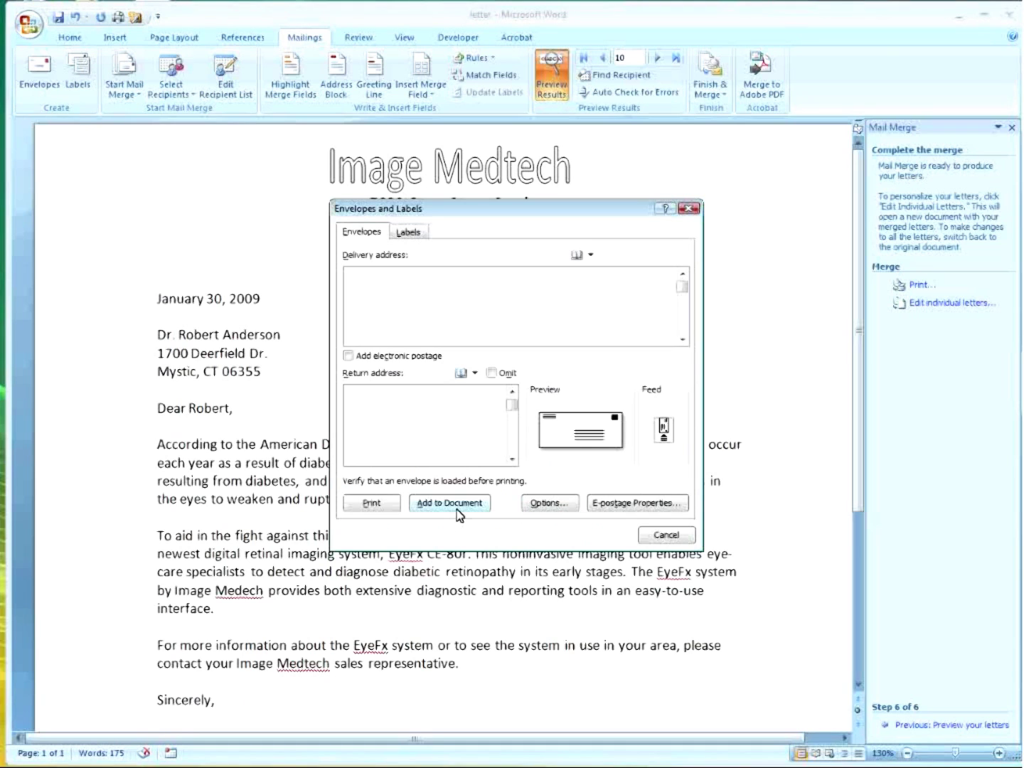
click(455, 503)
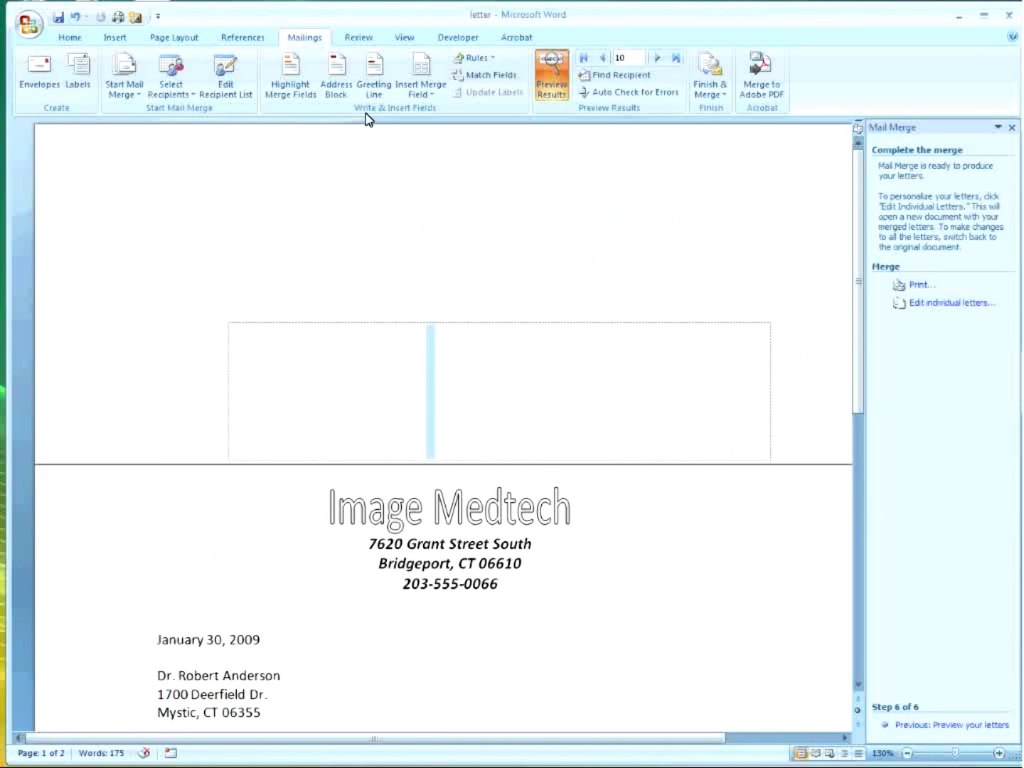
click(336, 77)
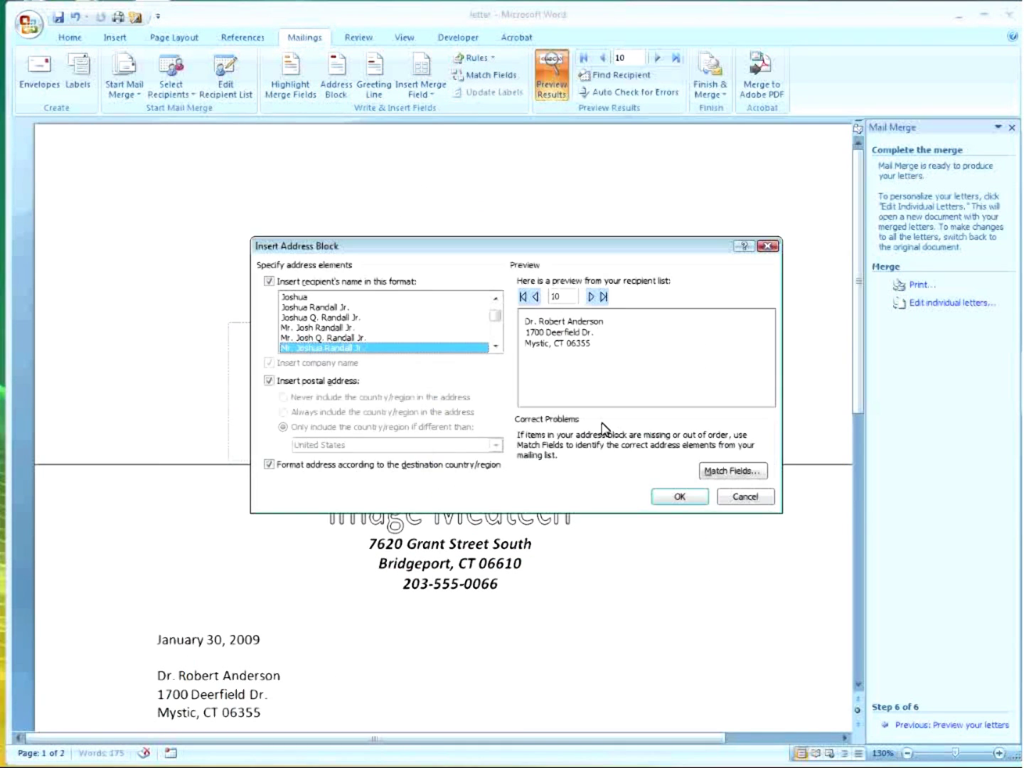
click(679, 497)
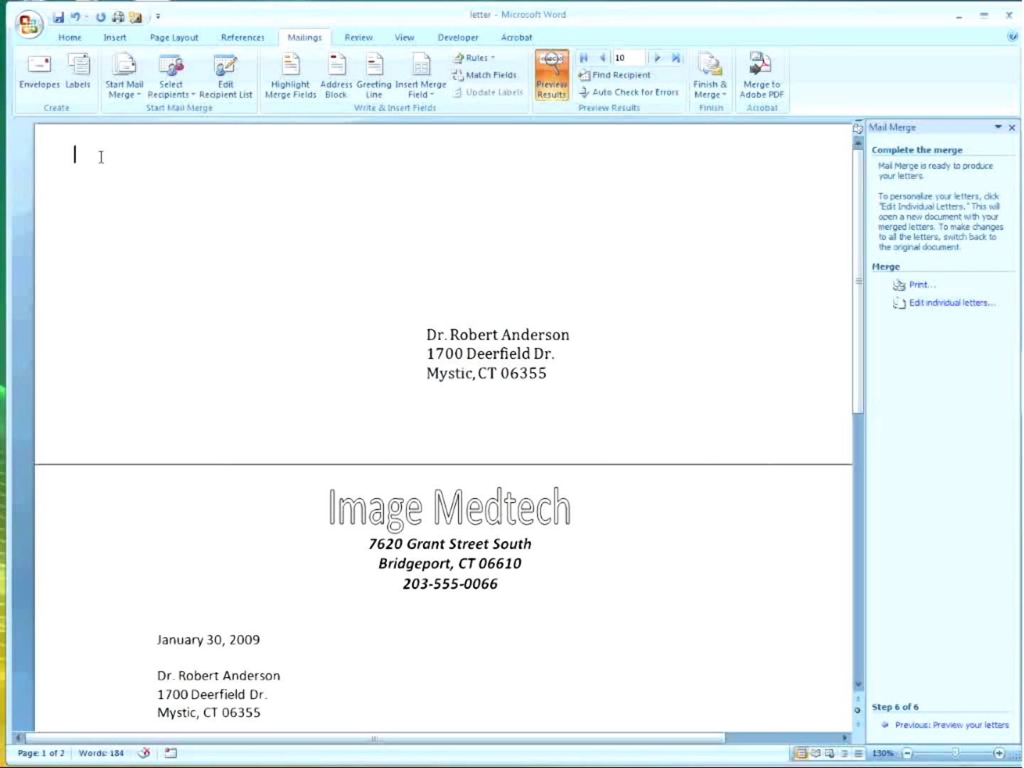
Type the sender's name and street address as the return address at the envelope's top-left.
click(100, 158)
key(Return)
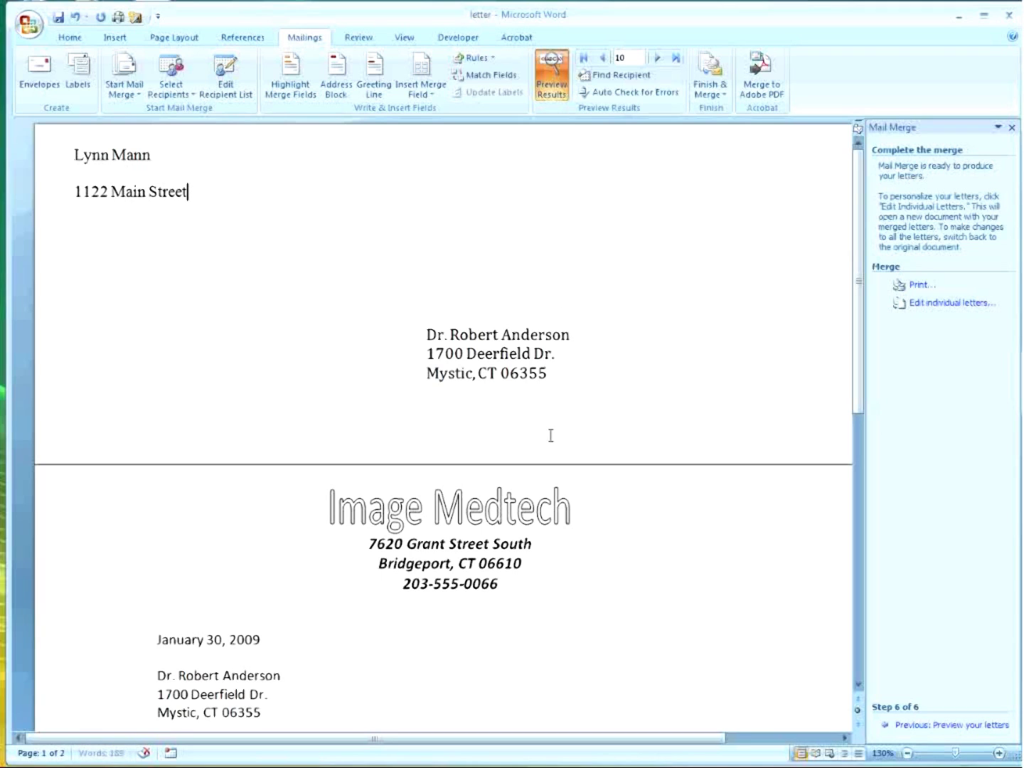
click(495, 637)
Go back to the letter preview and advance through recipients until Recipient 15 appears.
click(963, 726)
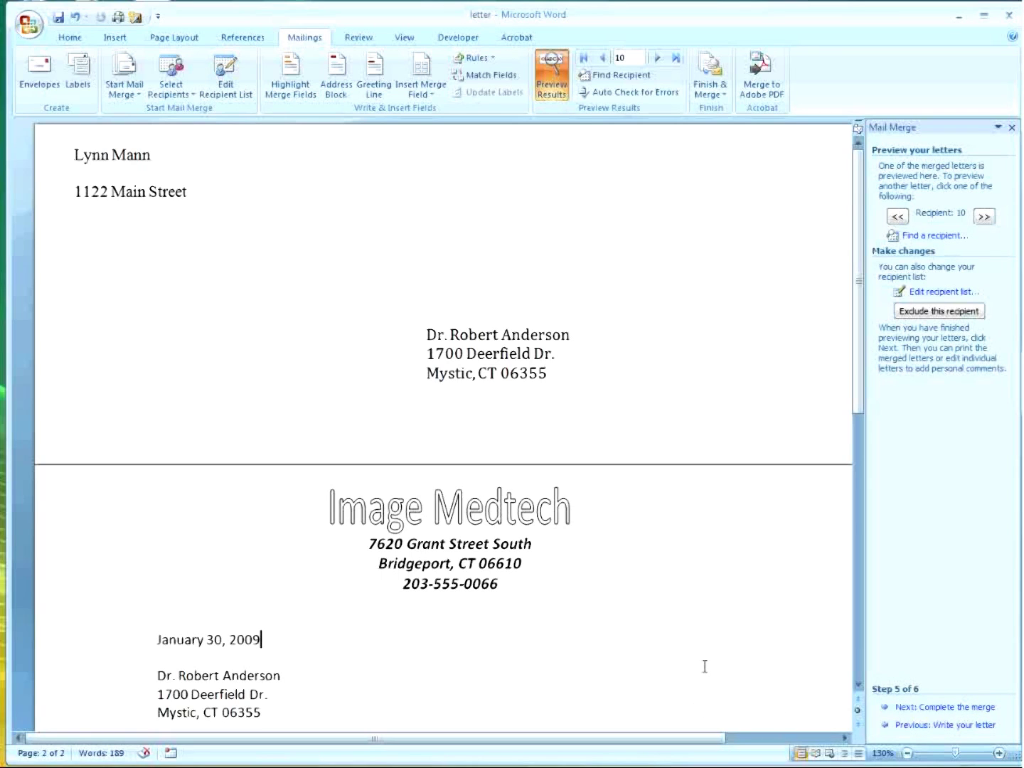
click(985, 215)
click(984, 217)
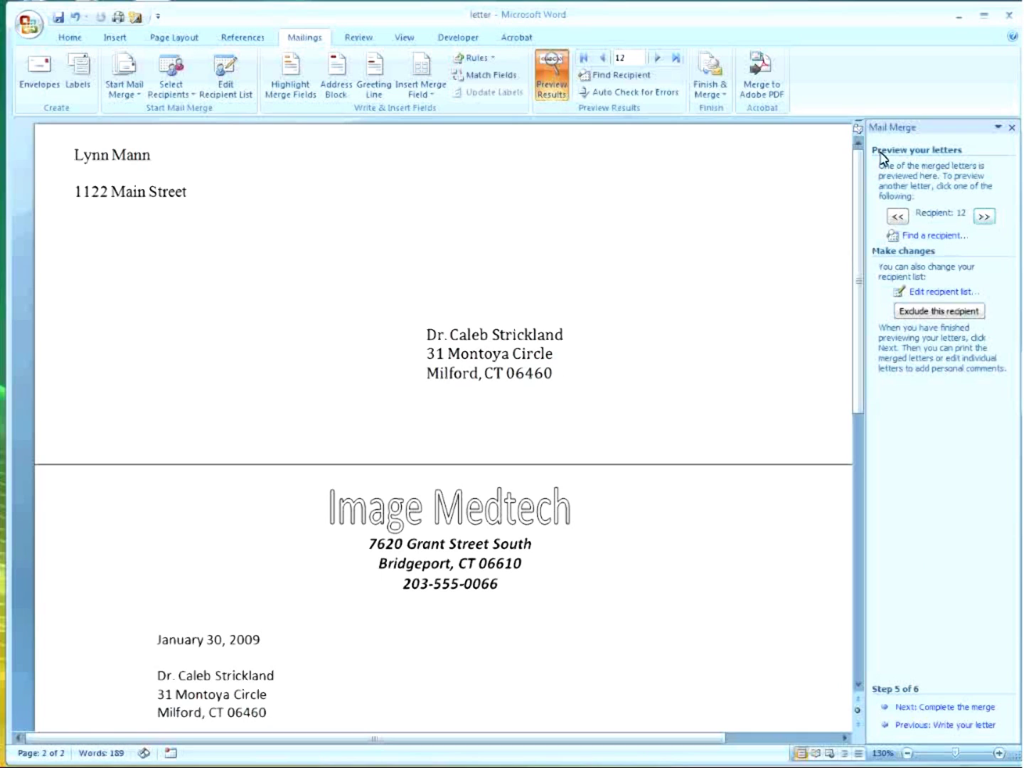
click(983, 217)
click(985, 217)
click(984, 217)
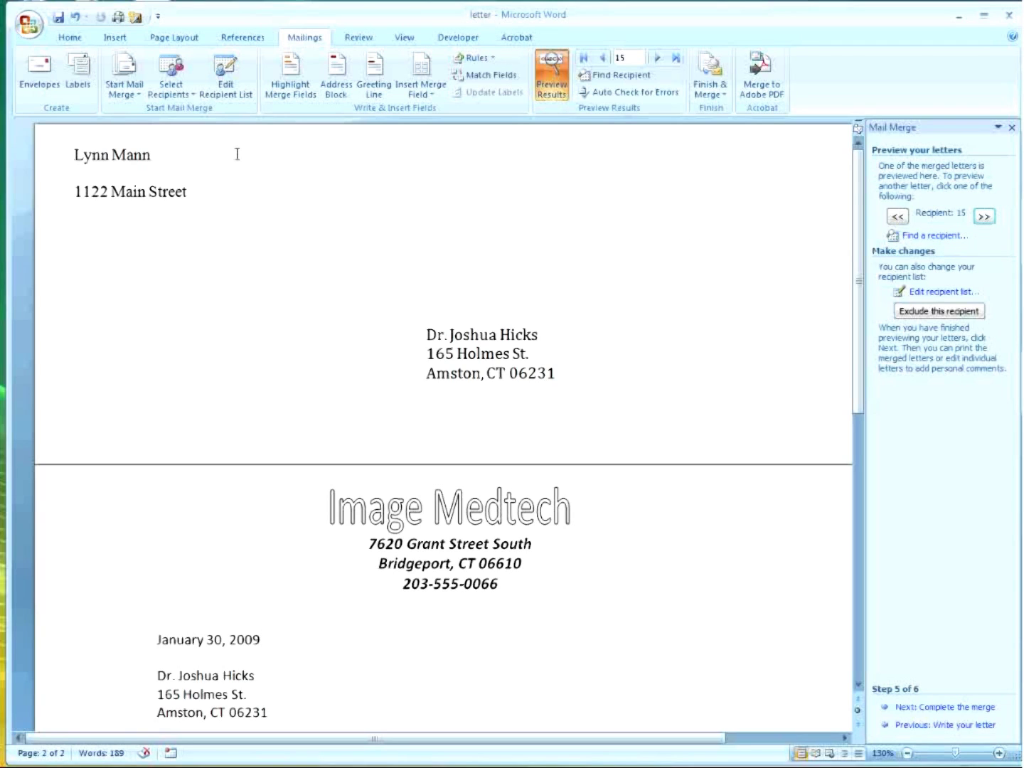
Tick the excluded recipient back into the Mail Merge Recipients list and confirm.
click(234, 98)
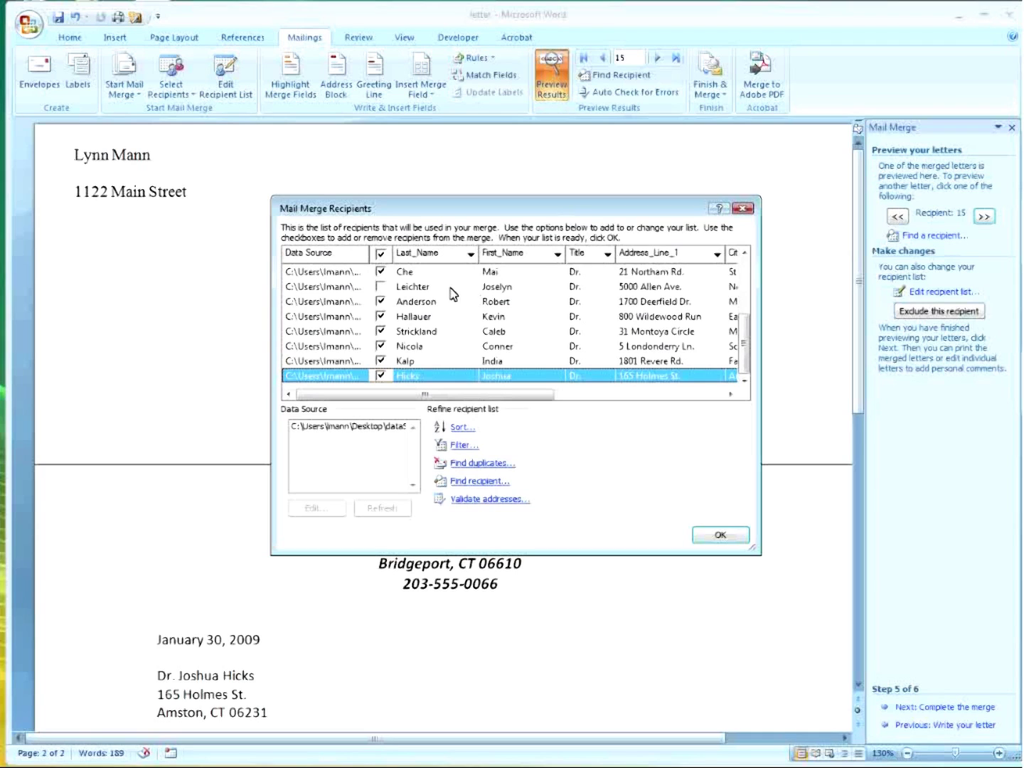
click(381, 285)
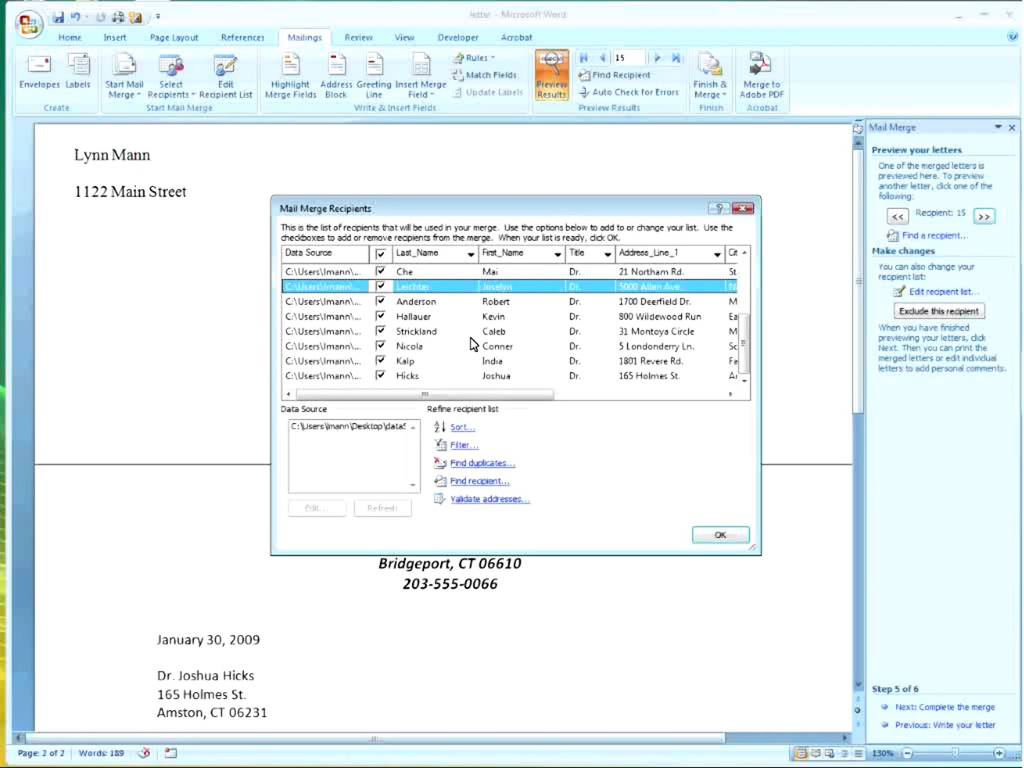
click(721, 537)
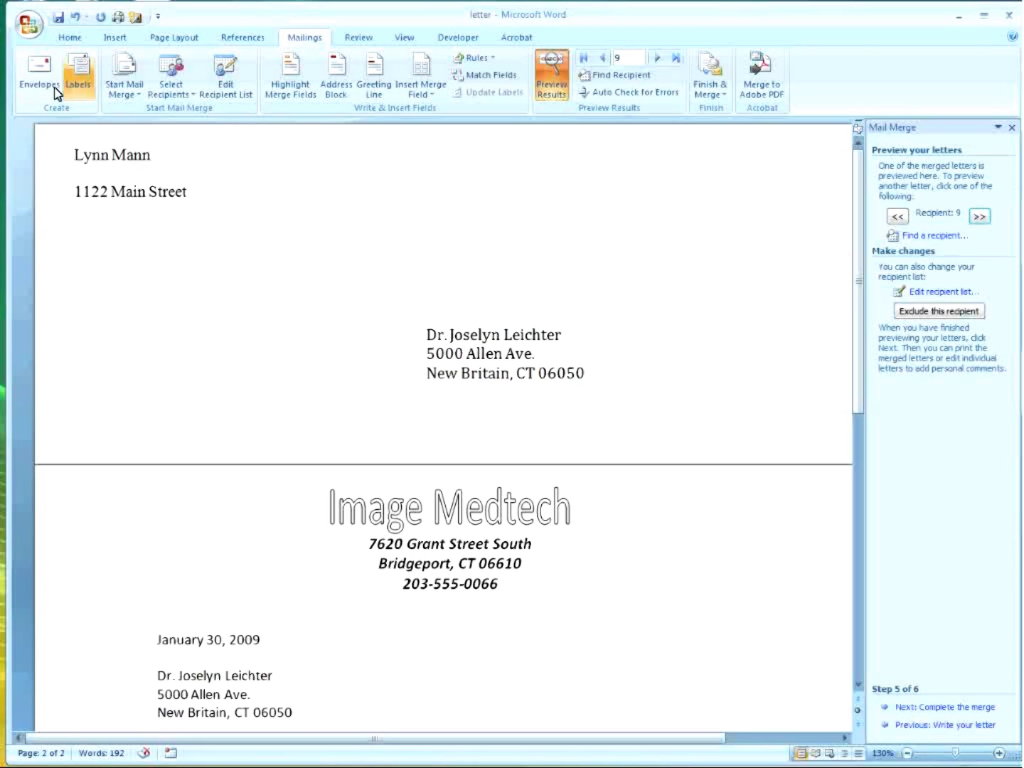
click(28, 32)
click(61, 94)
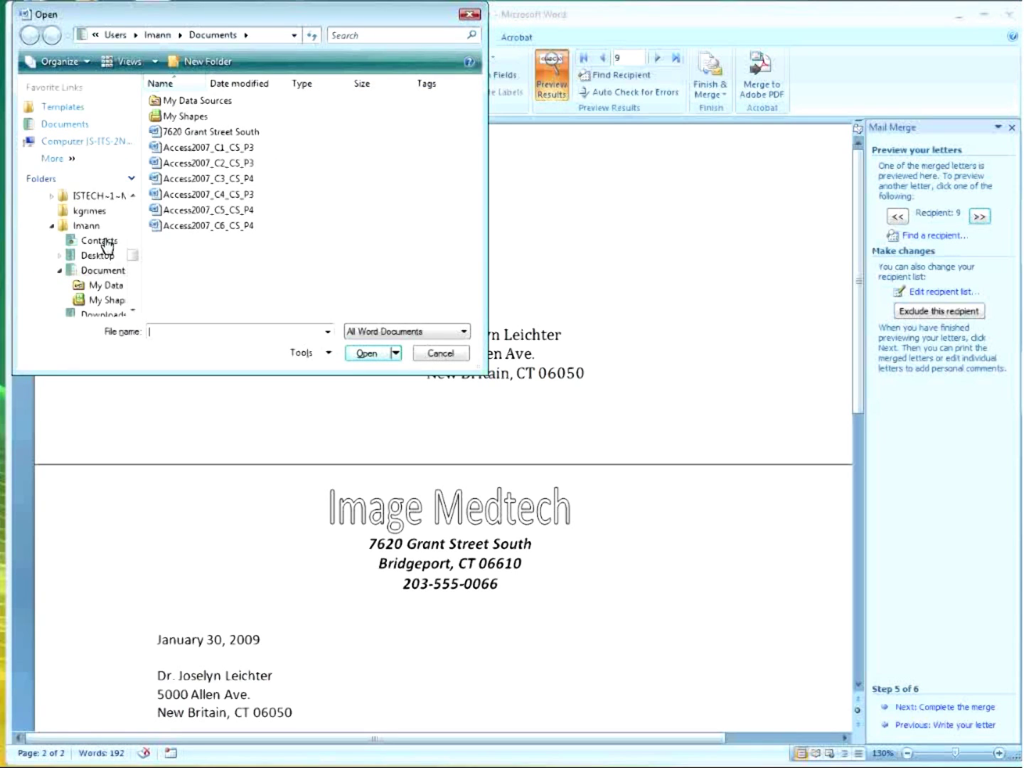
drag(132, 258, 137, 202)
click(60, 196)
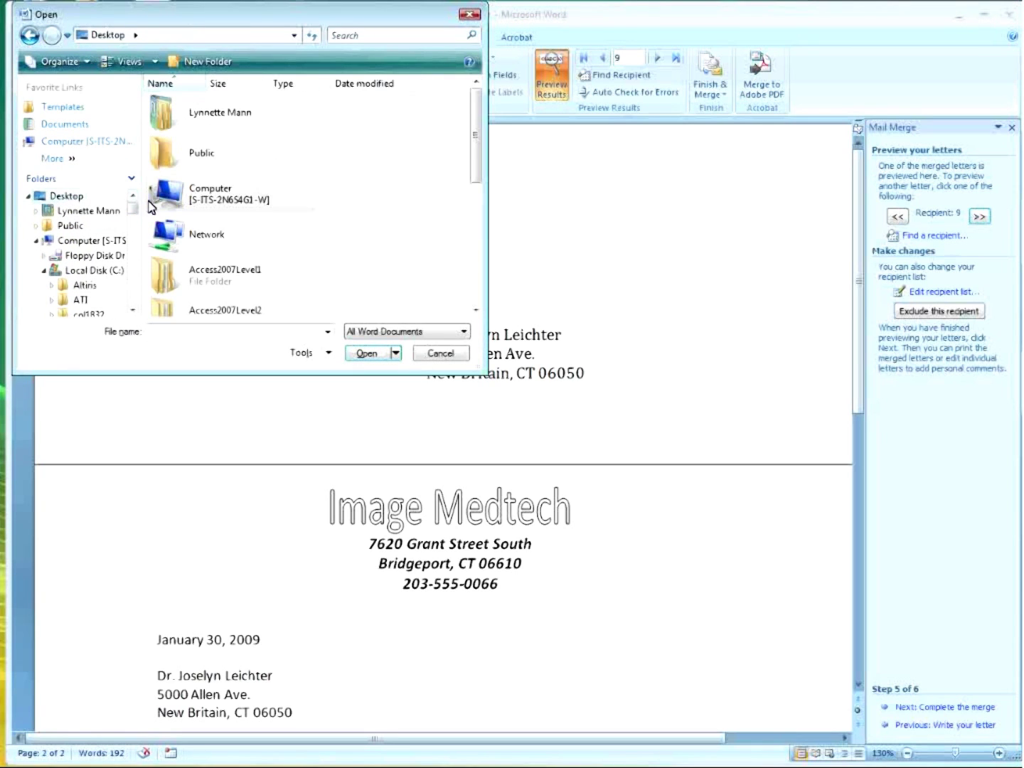
drag(475, 150, 476, 212)
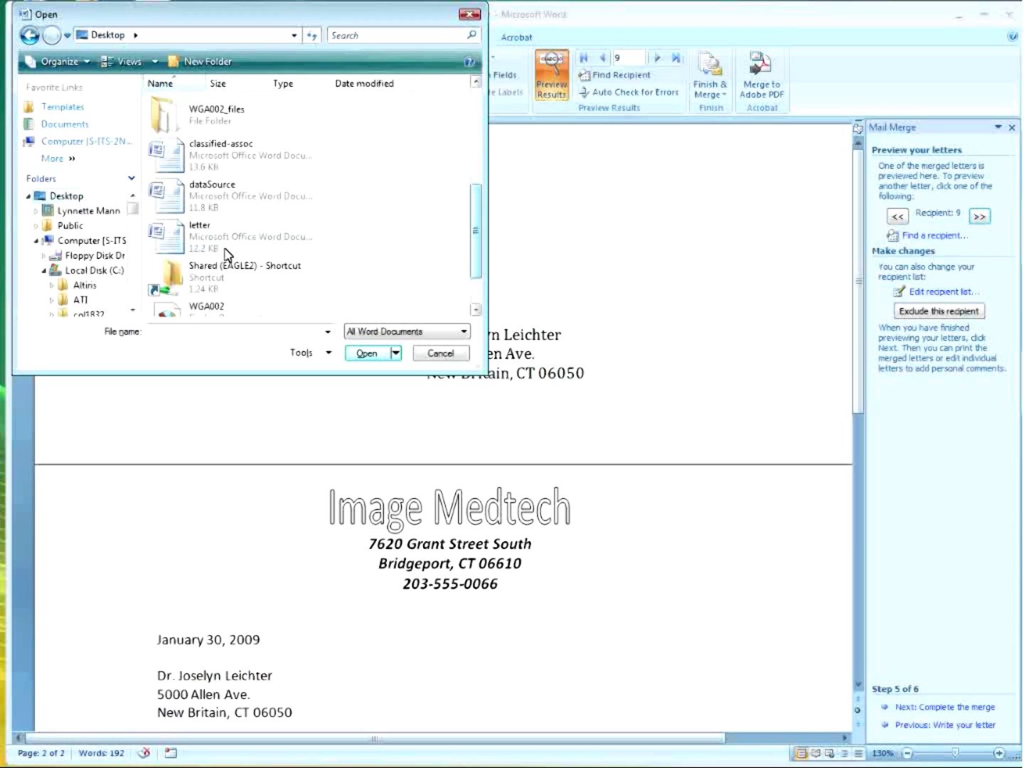
click(206, 200)
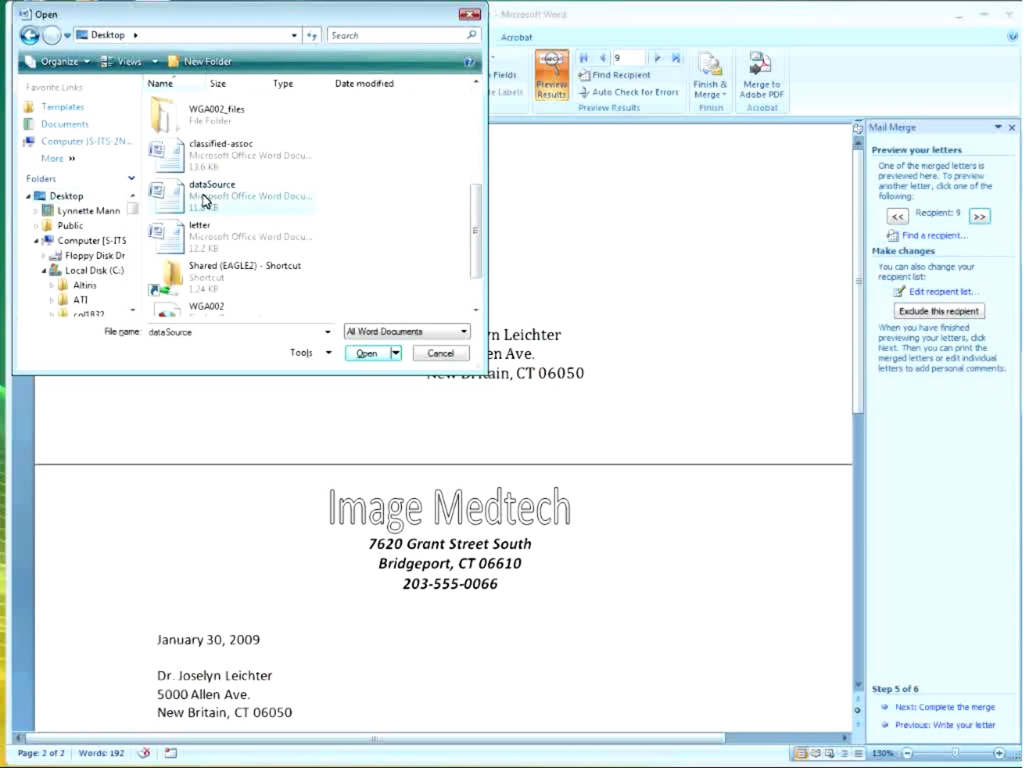
click(367, 353)
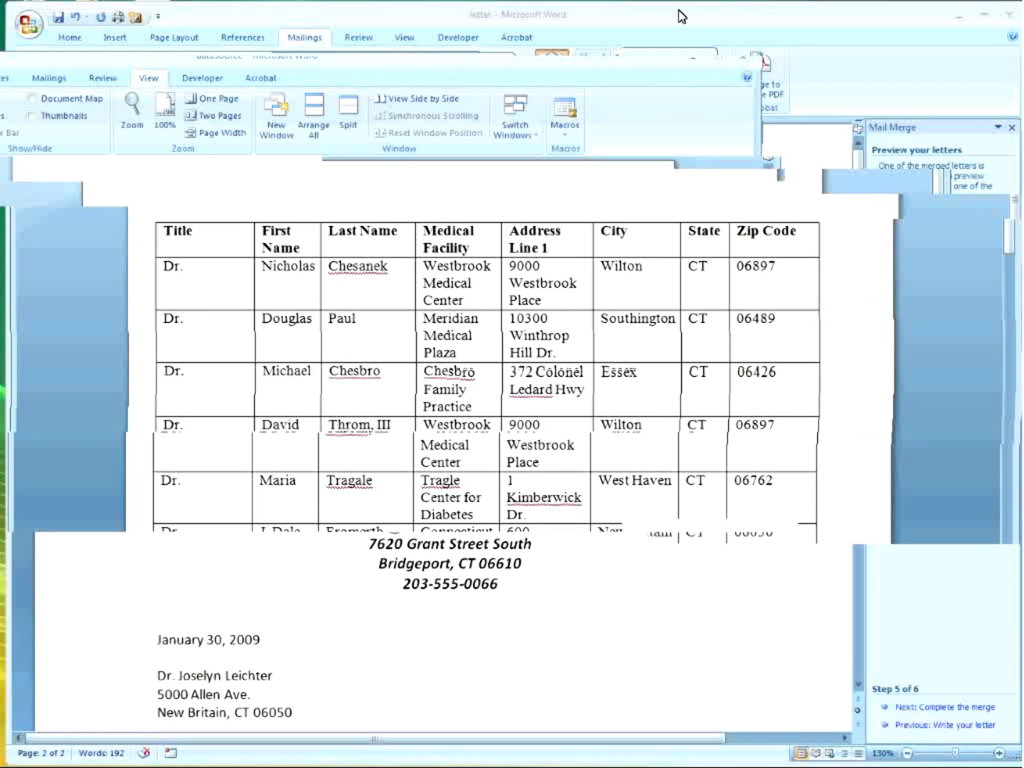
drag(1014, 652, 1023, 766)
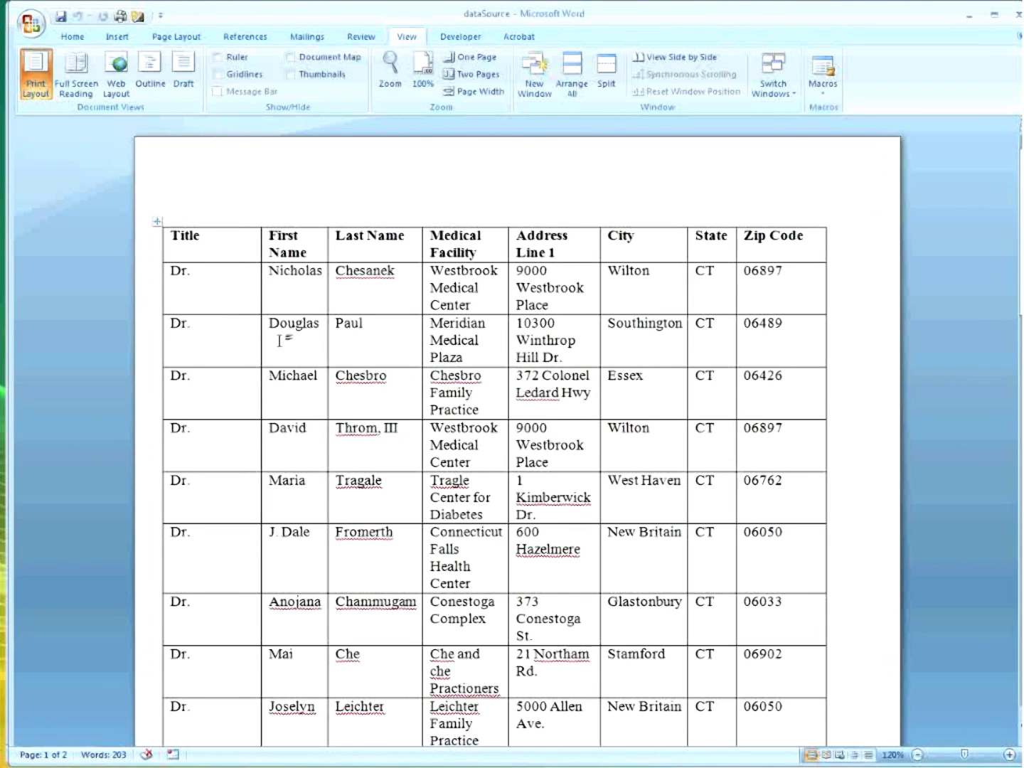
click(194, 239)
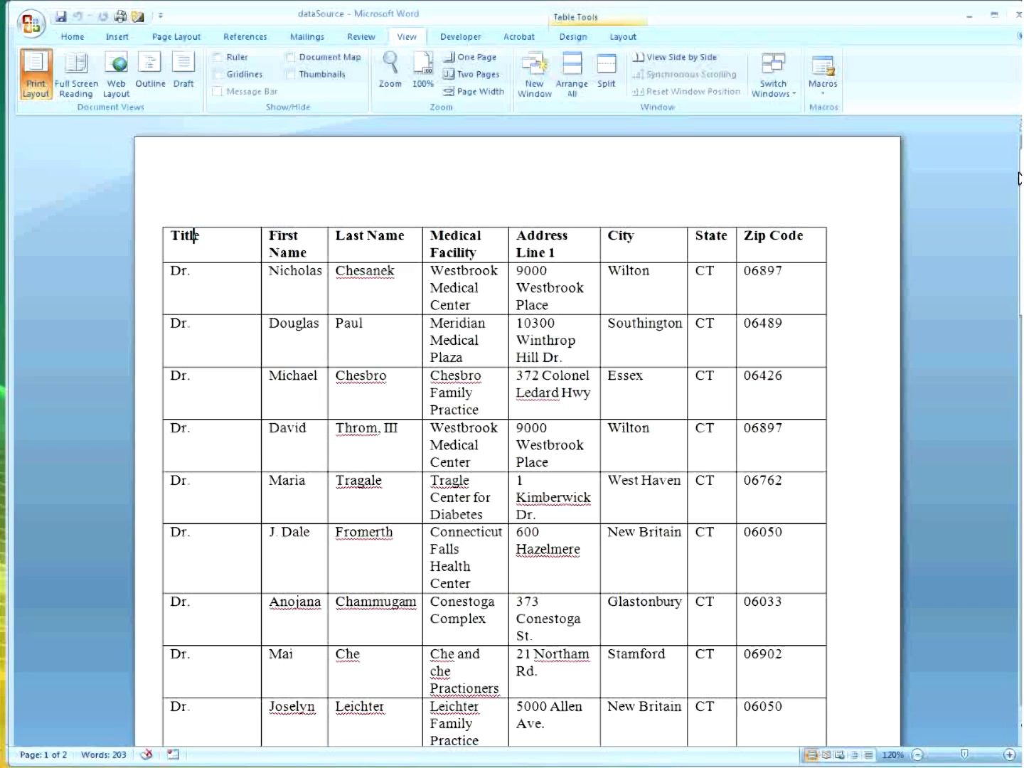
click(1017, 16)
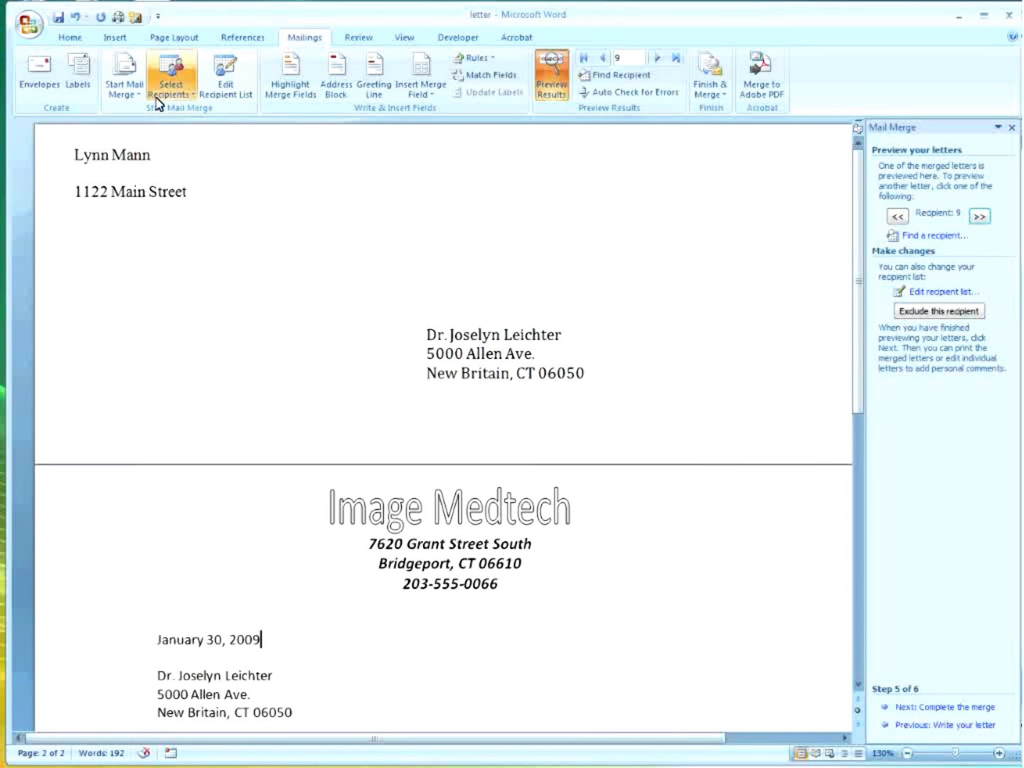
Use Sheet1$ of the Desktop's DataSourceExcel workbook as the existing recipient list.
click(157, 99)
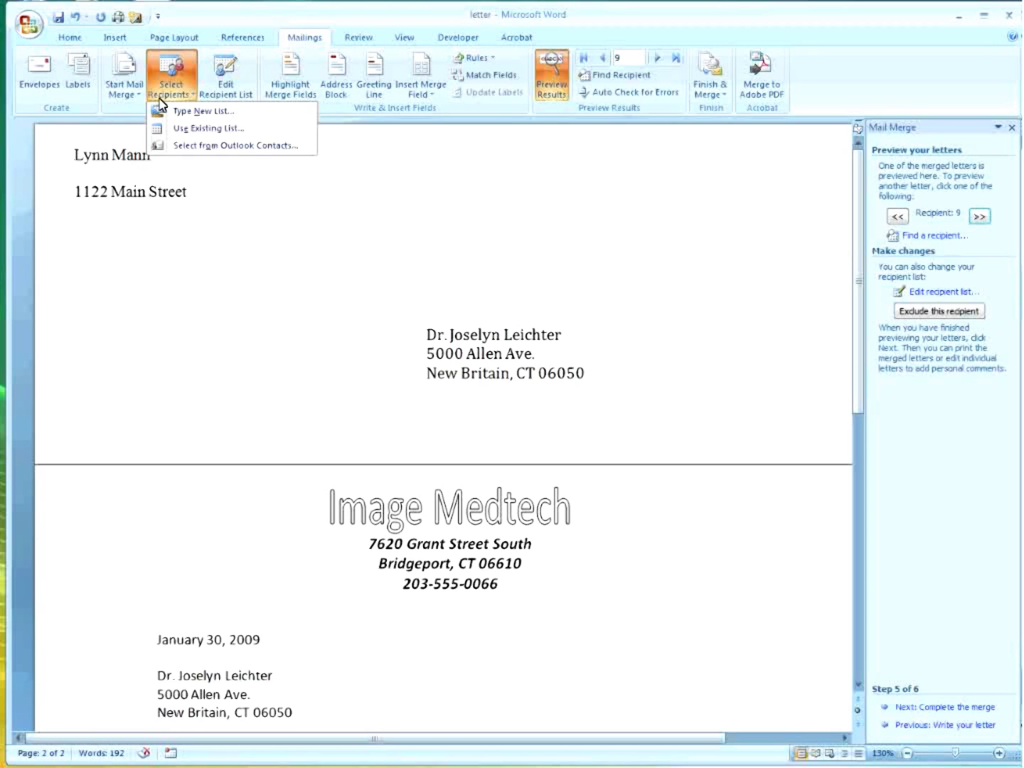
click(187, 131)
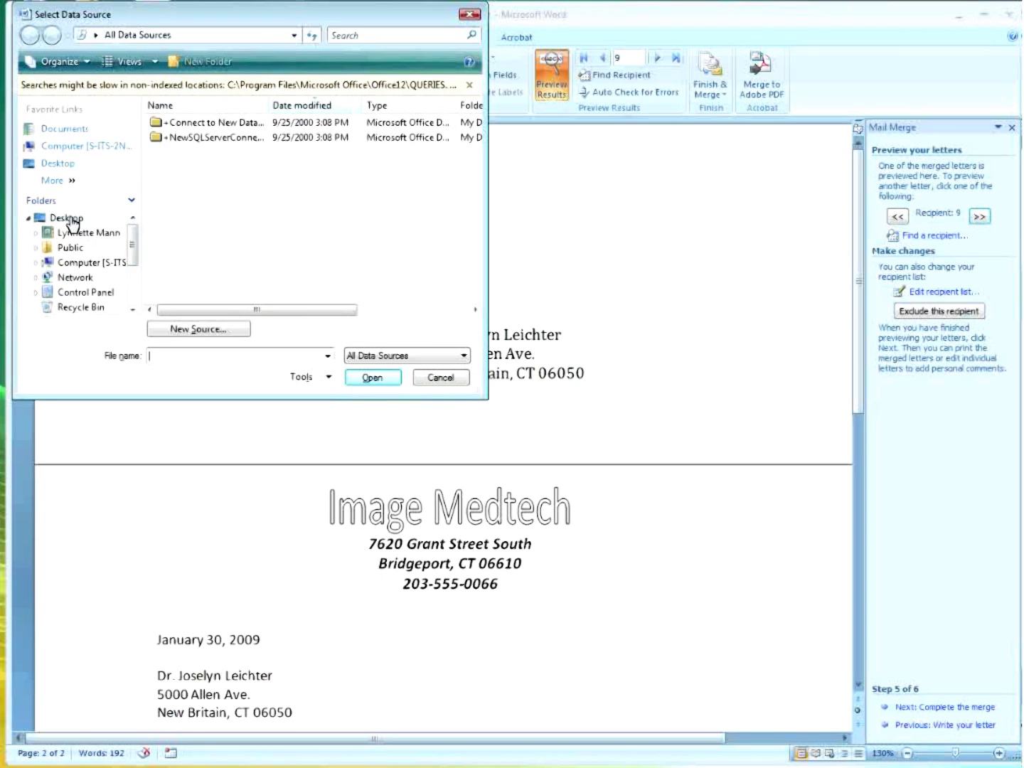
click(68, 219)
drag(481, 140, 471, 210)
click(229, 241)
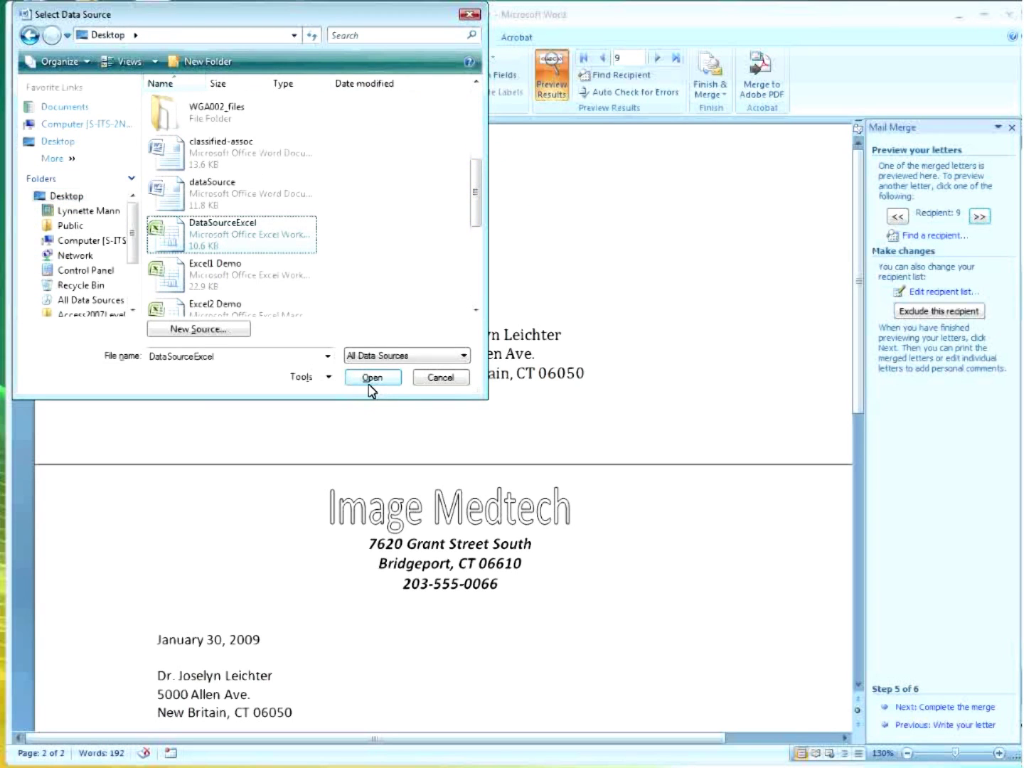
click(373, 378)
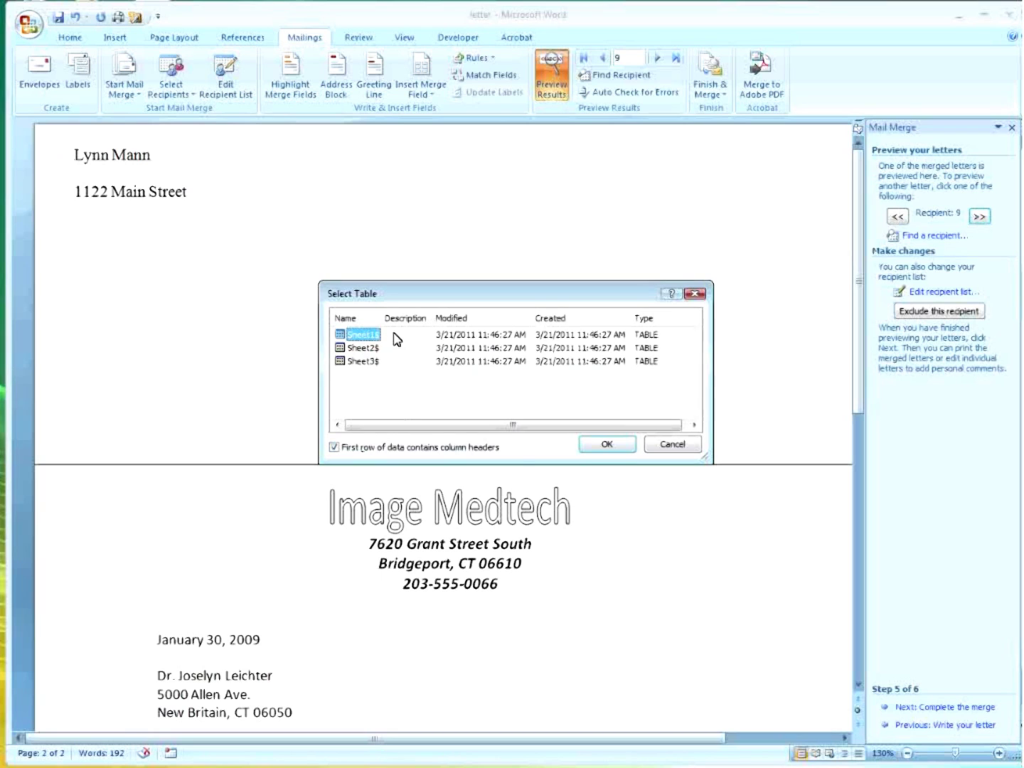
click(605, 446)
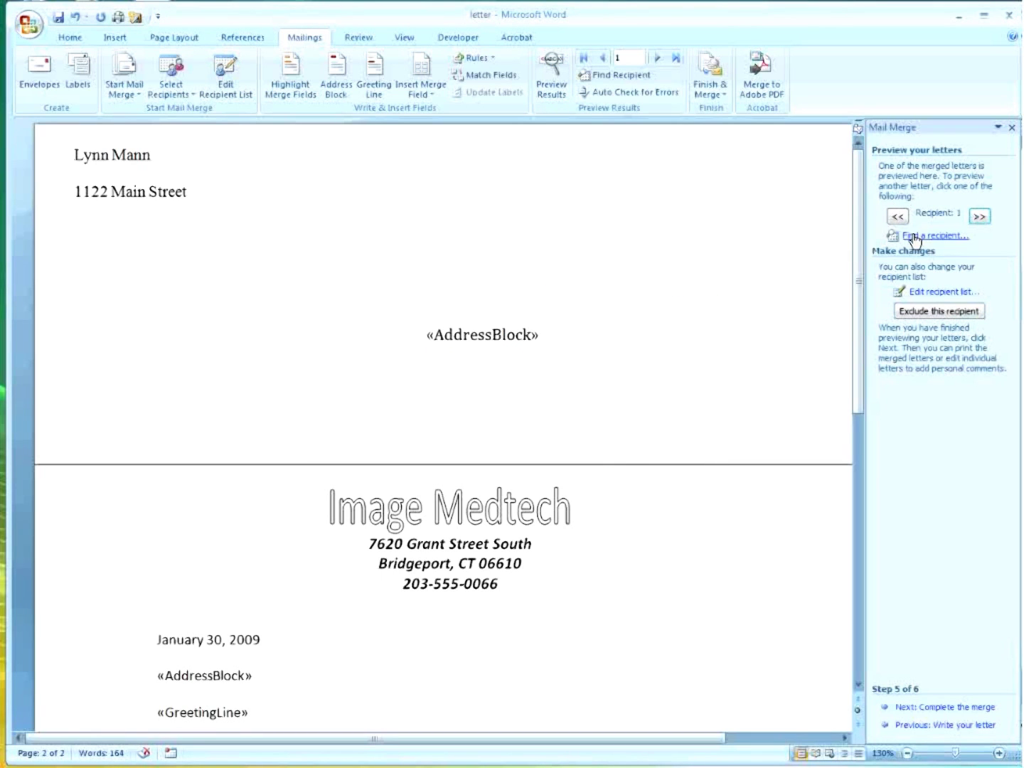
Complete the merge by editing individual letters for record 10 only (From 10 To 10).
click(970, 707)
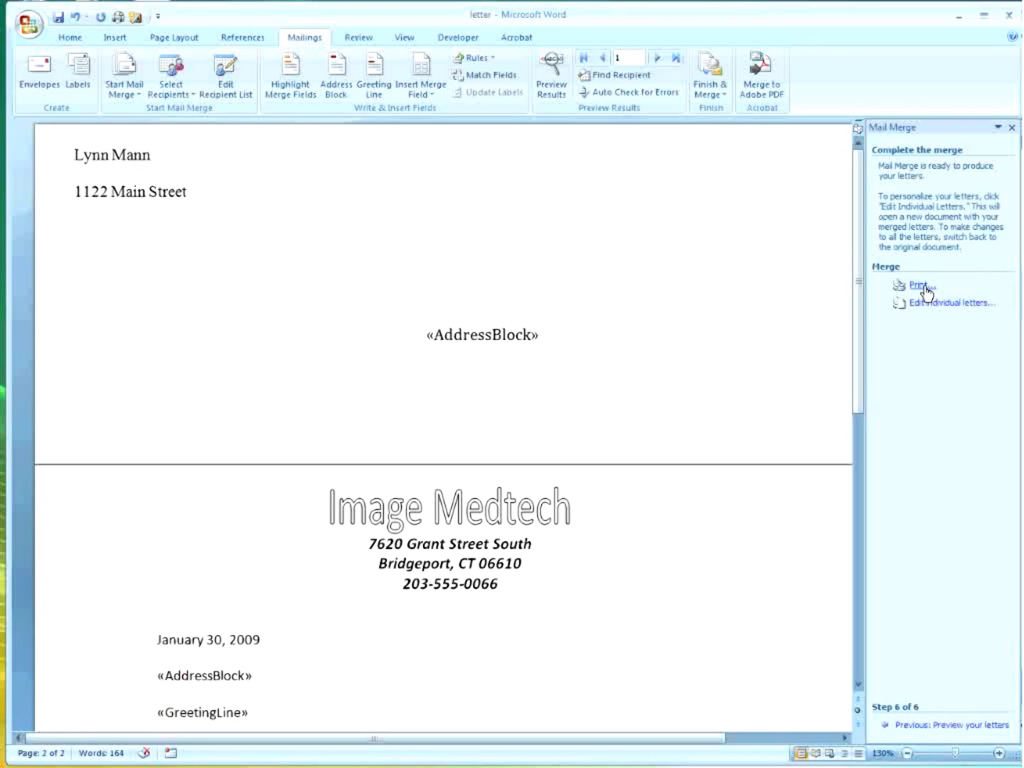
click(480, 334)
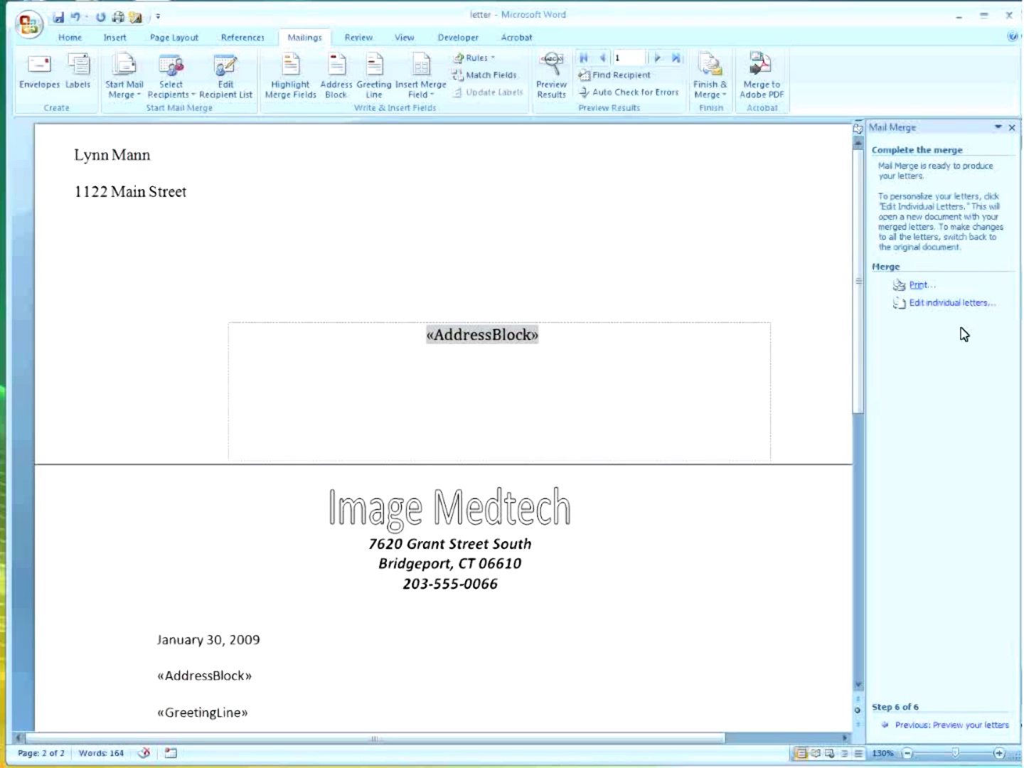
click(923, 304)
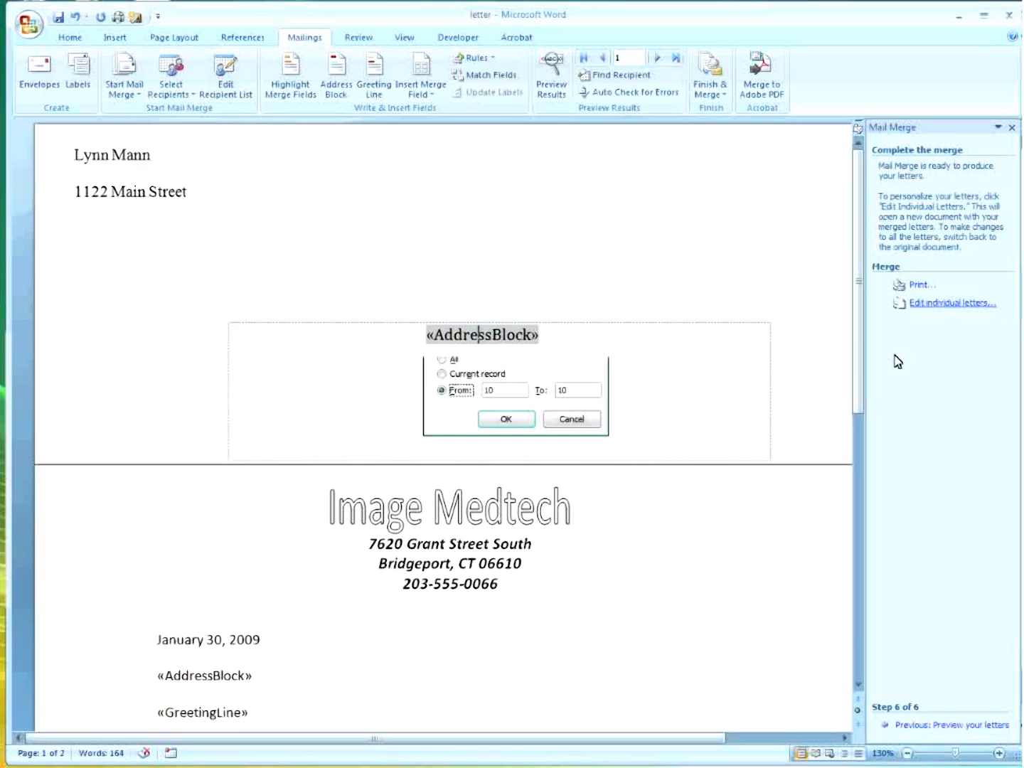
click(516, 422)
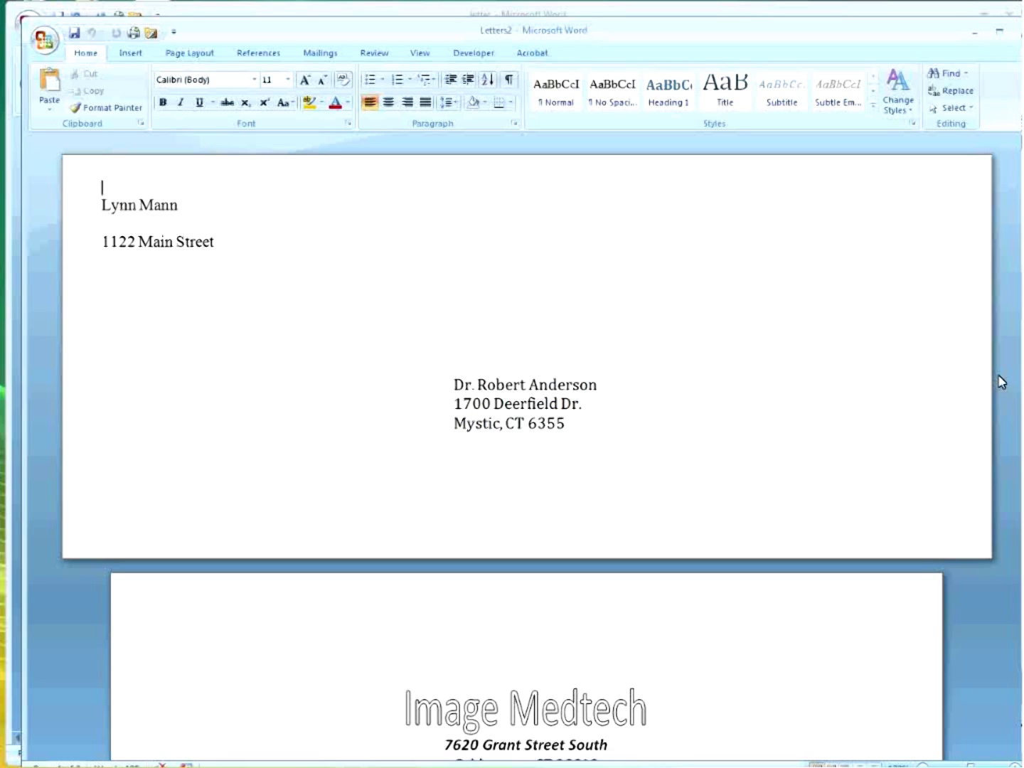
Close Letters2 without saving and scroll down through the original letter.
click(1017, 31)
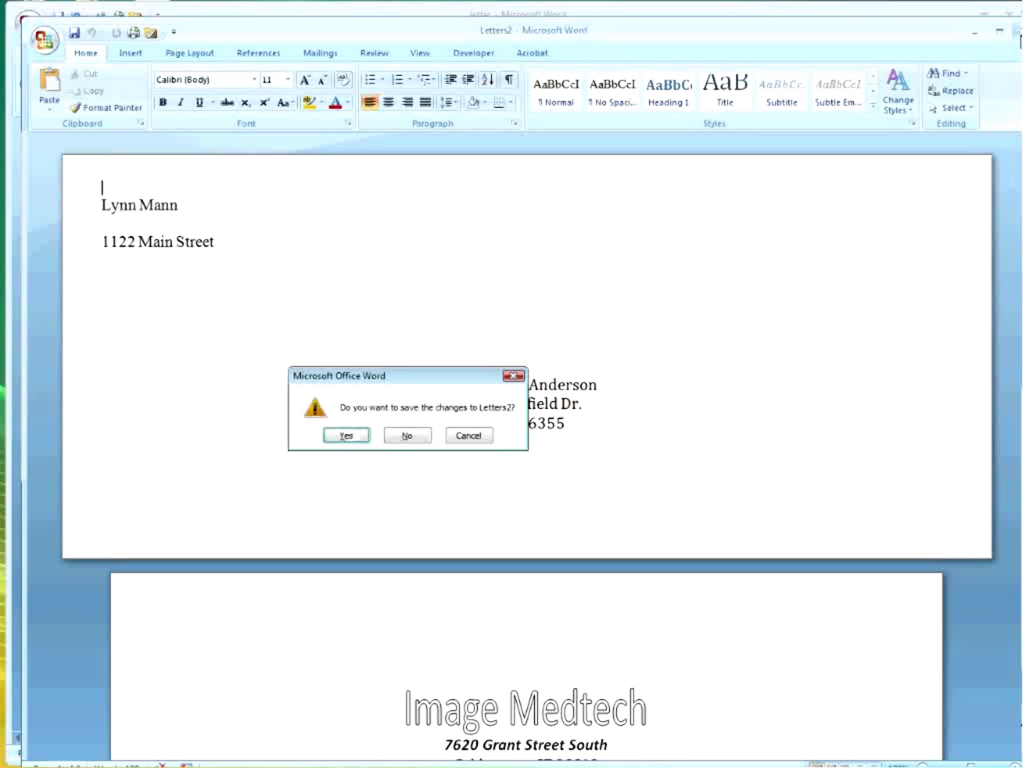
click(405, 436)
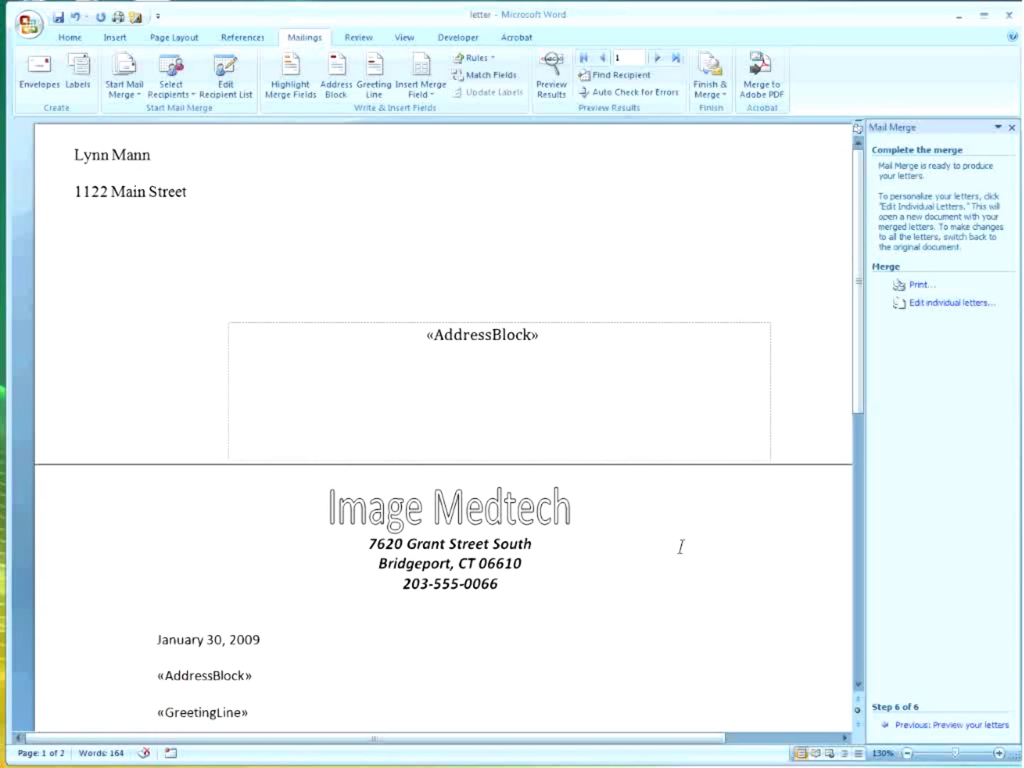
click(349, 639)
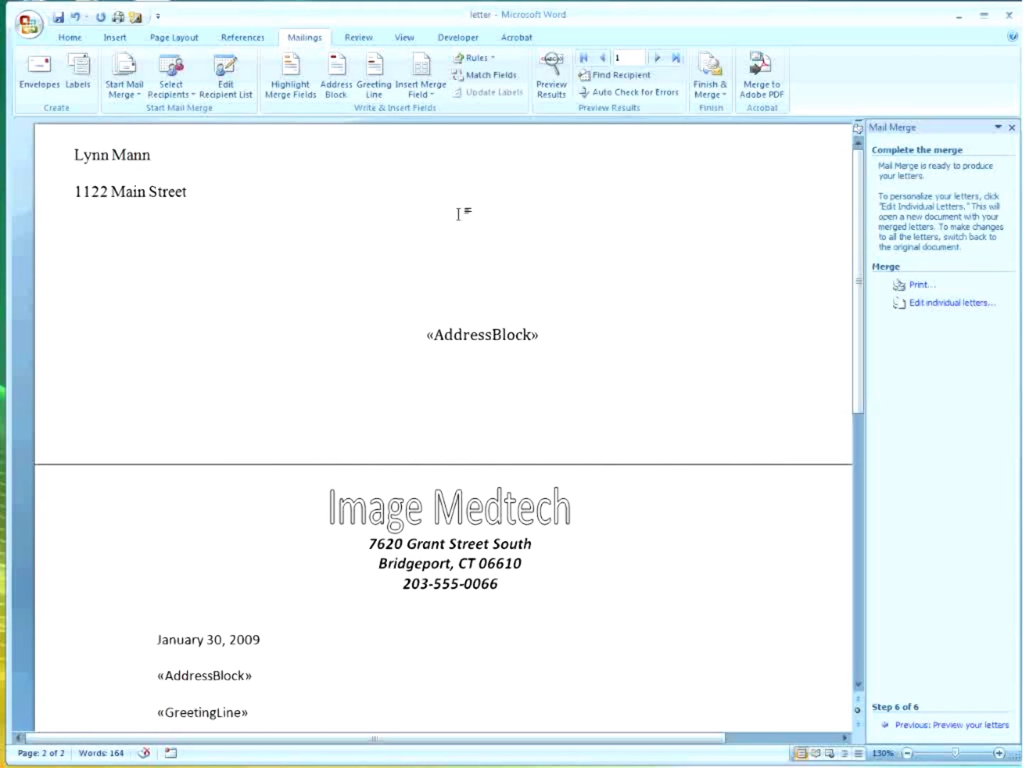
scroll(639, 431, down, 8)
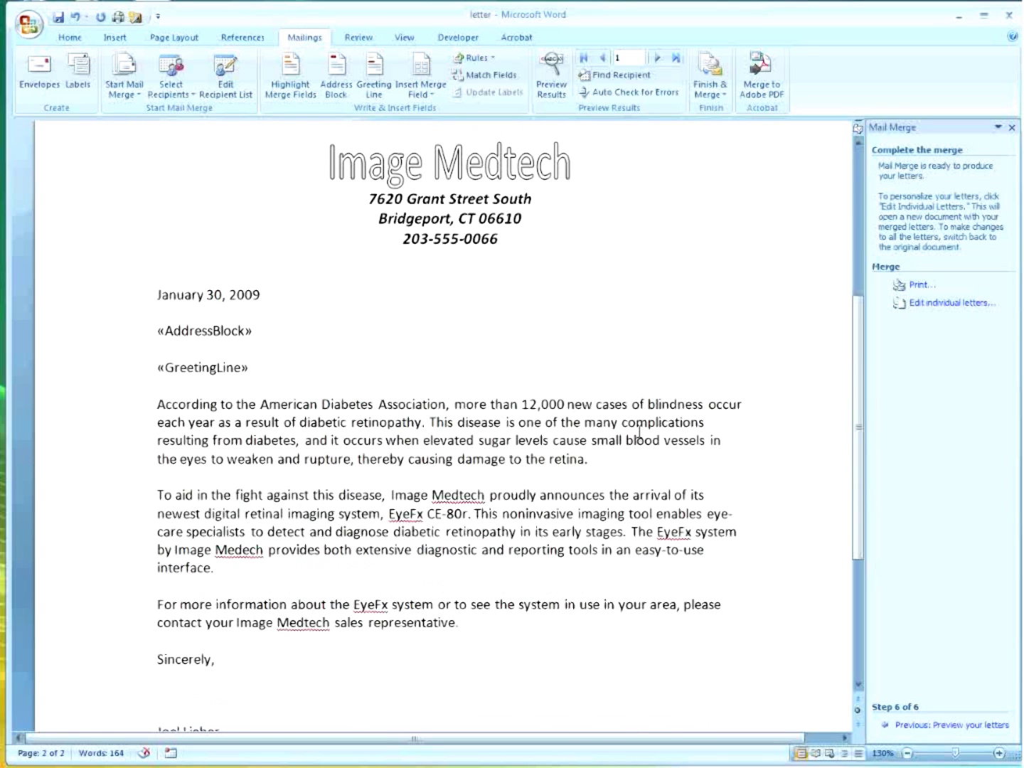
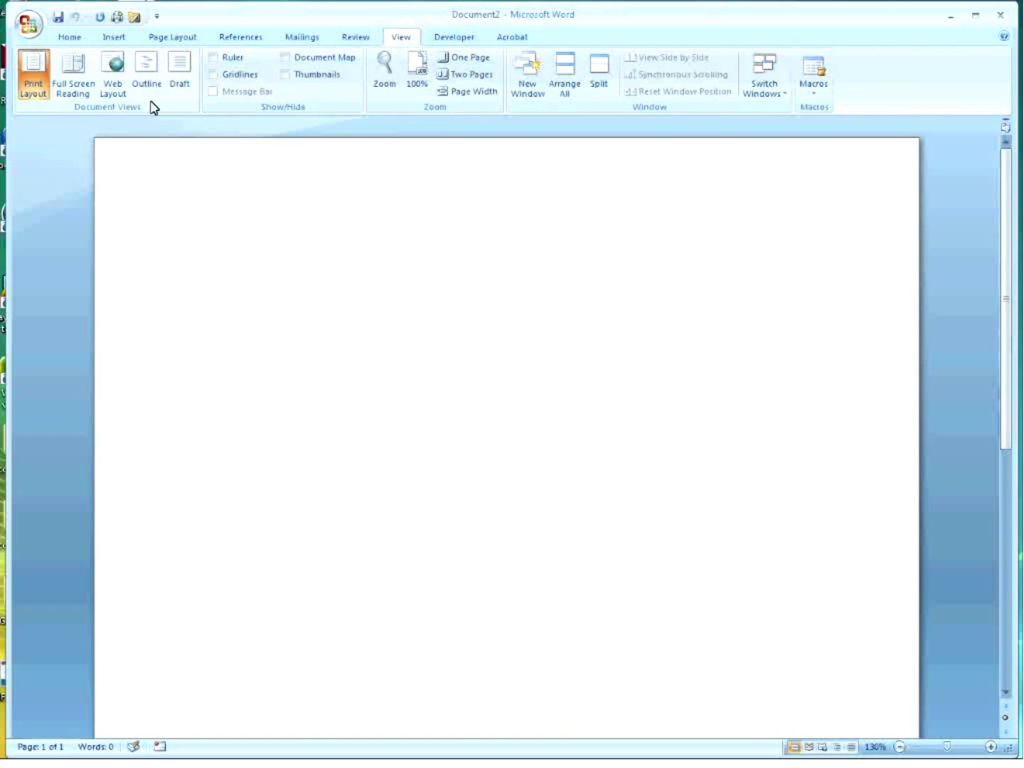
Put the blank Document2 into Outline view from the View tab's Document Views.
click(151, 85)
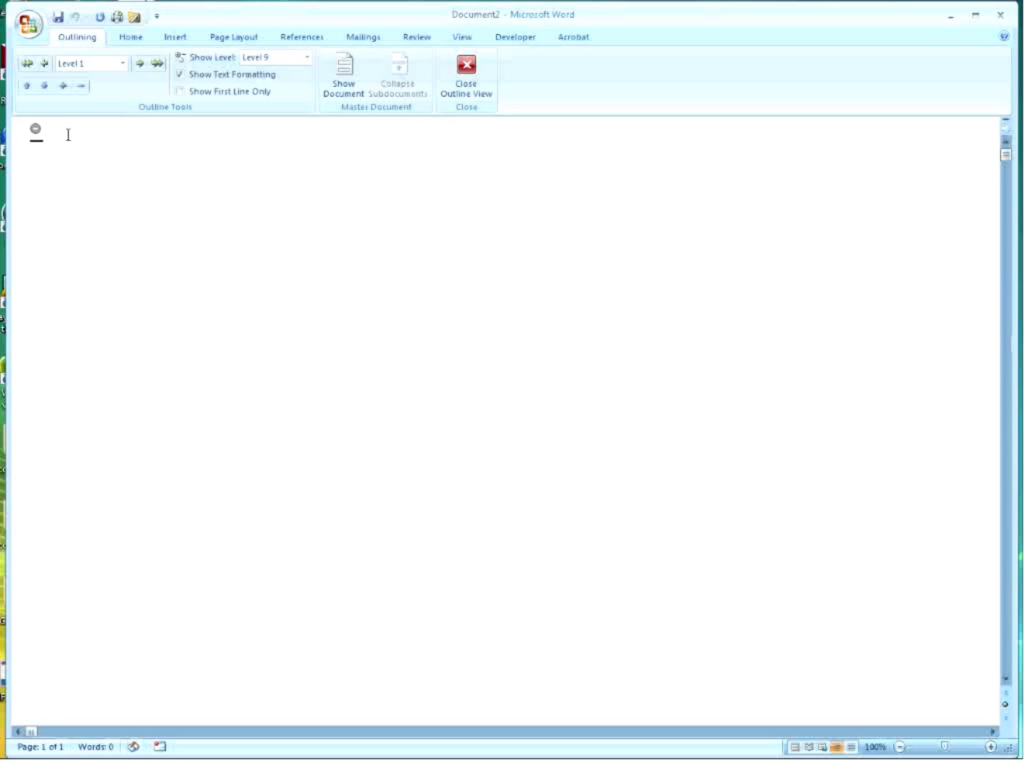
Type the Level 1 headings 'First Document Line' and 'Second Document Line'.
text(First Document Line)
key(Return)
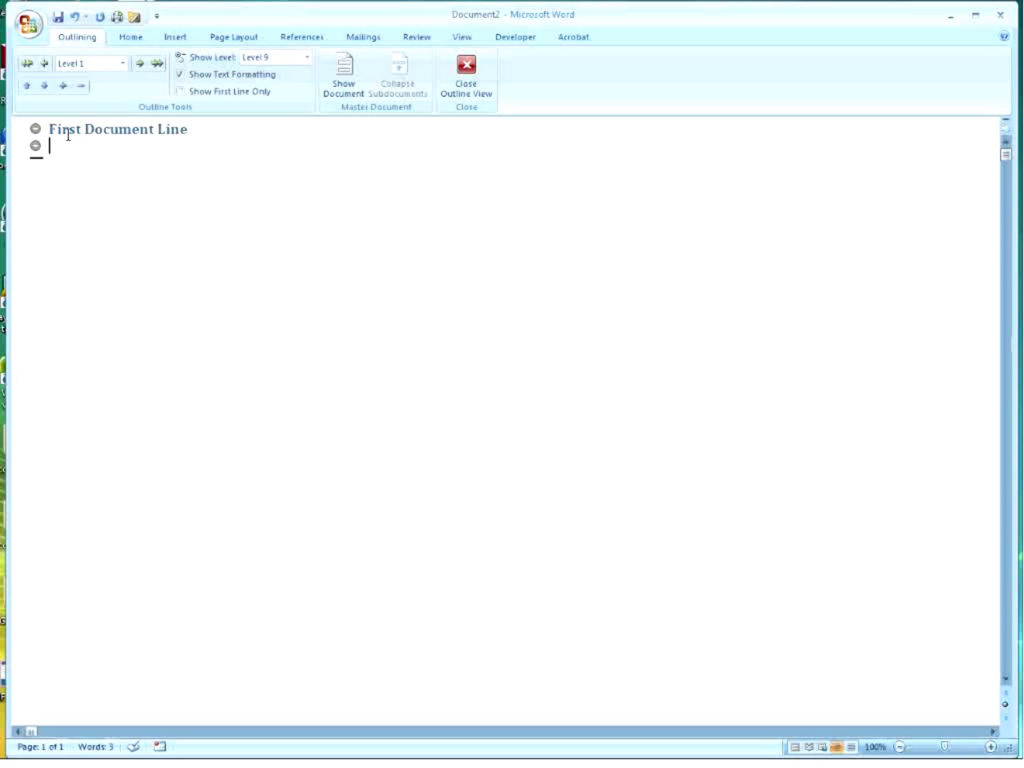
text(Second Document )
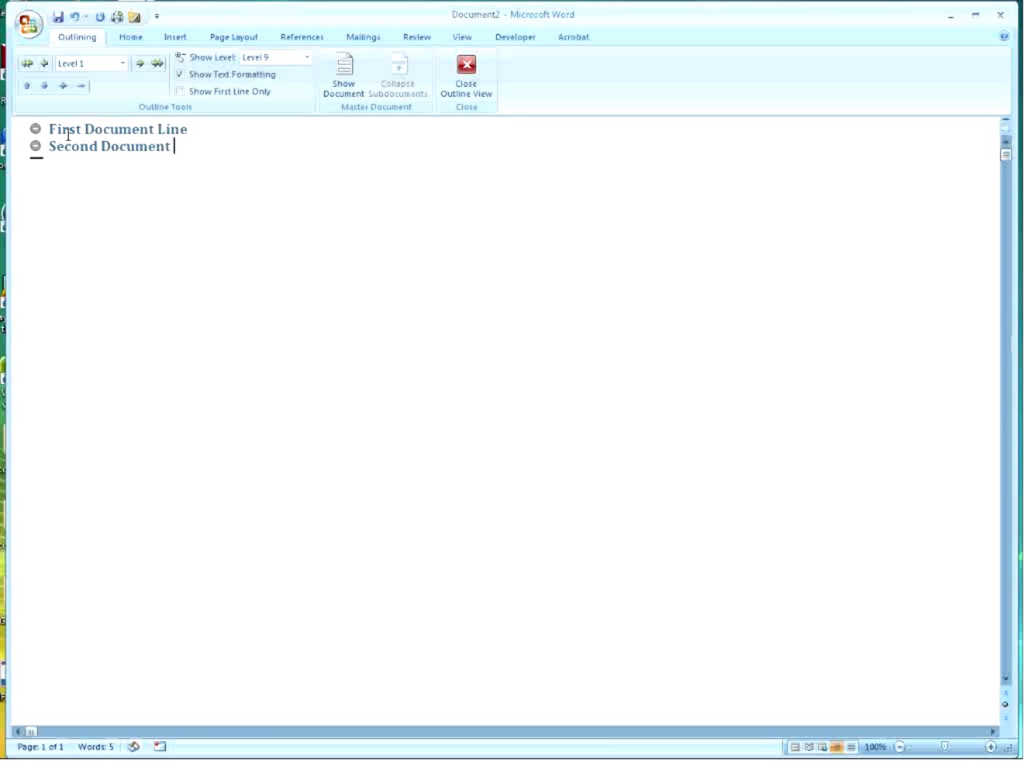
text(Line)
key(Return)
Add 'Third Document Line' and insert an empty line after First Document Line.
text(Thirda)
key(BackSpace)
key(BackSpace)
key(BackSpace)
text(rd Docuemnt)
key(BackSpace)
key(BackSpace)
key(BackSpace)
key(BackSpace)
text(ment Line)
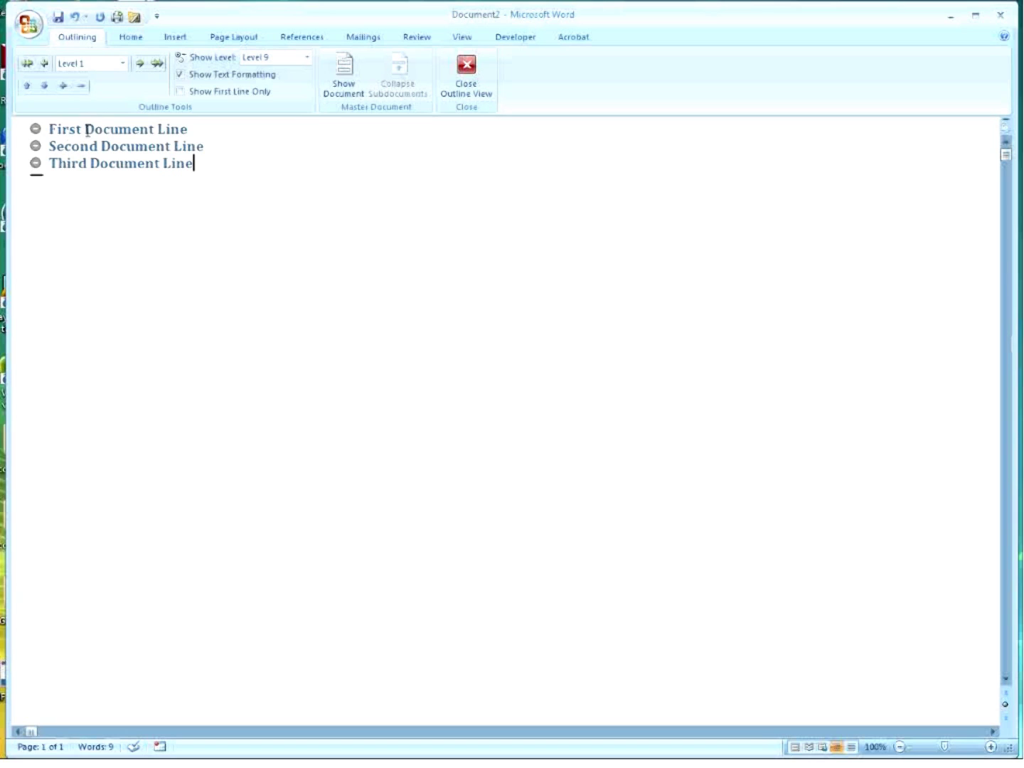
click(193, 132)
key(Return)
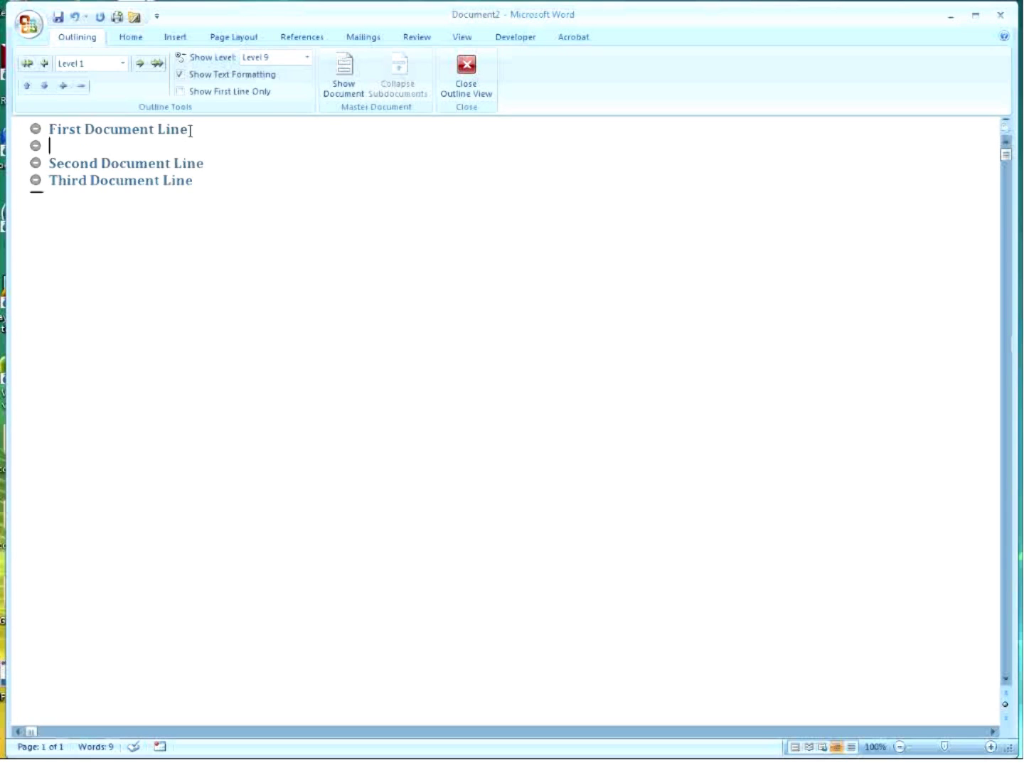
Add Level 2 subheadings Colors, Visuals and Hearing under First Document Line.
key(Tab)
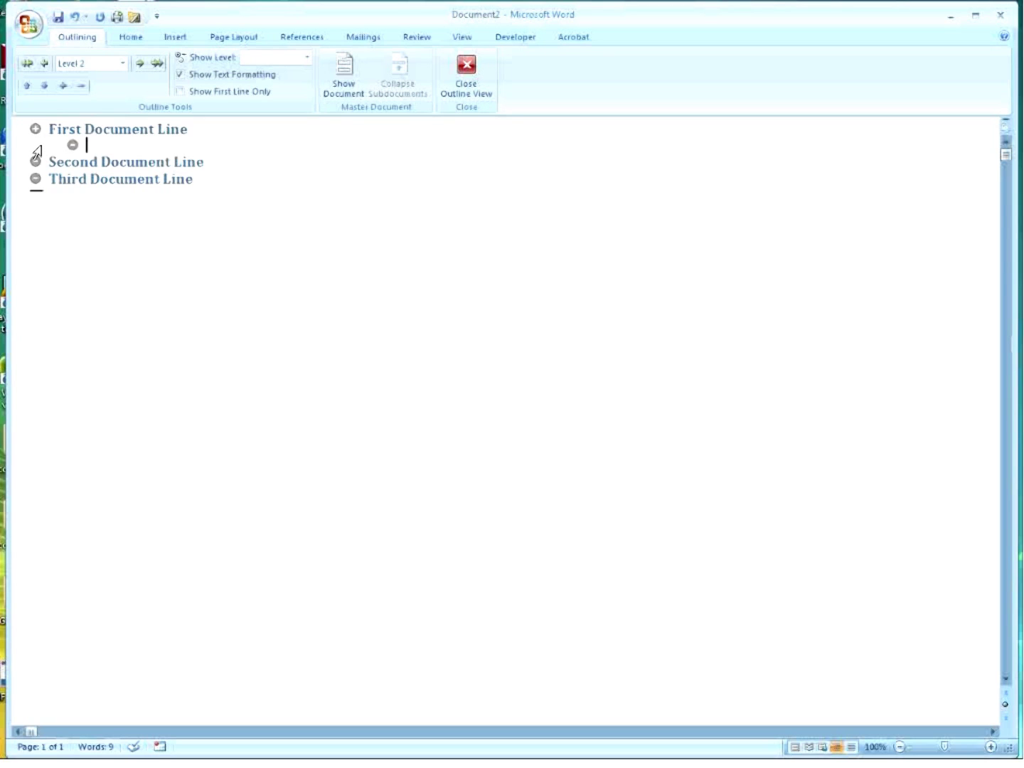
text(Colors)
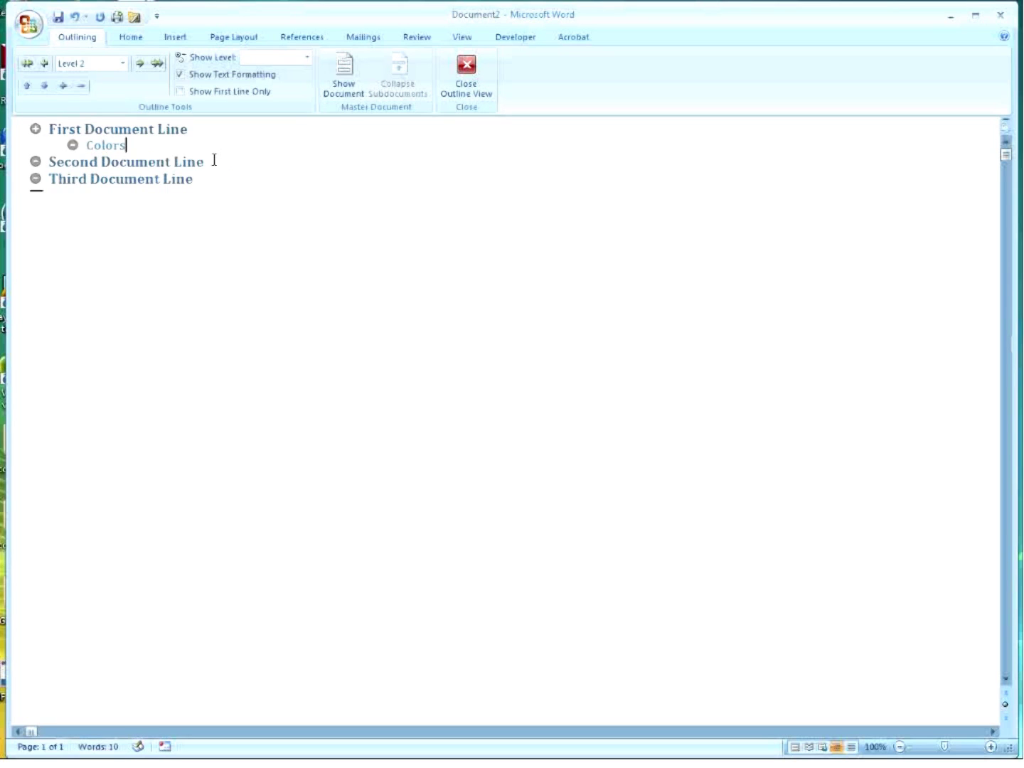
key(Return)
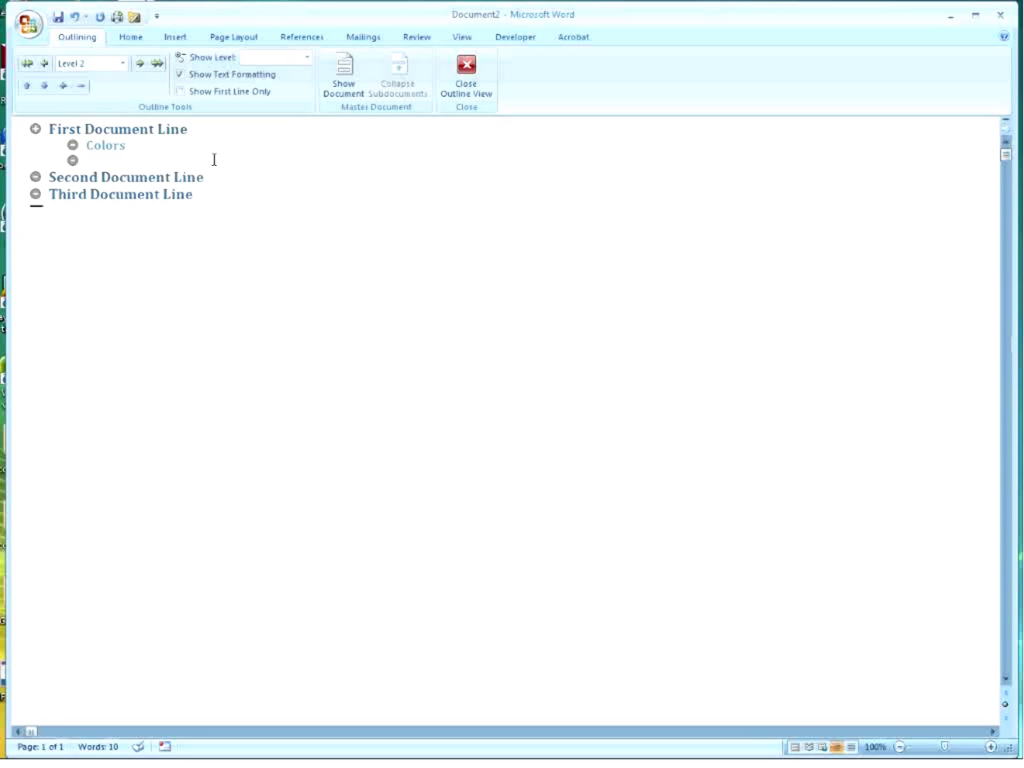
text(Visuals)
key(Return)
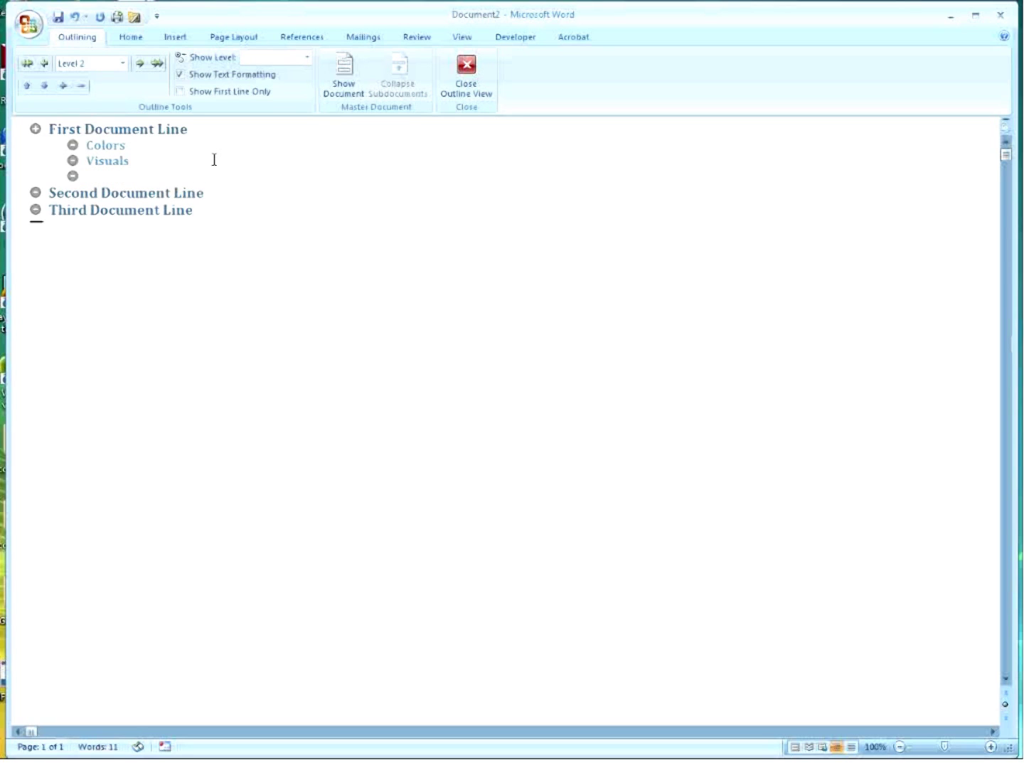
text(Hearing)
Add Level 2 subheadings Learning and Animals under Second Document Line.
click(255, 201)
key(Return)
key(Tab)
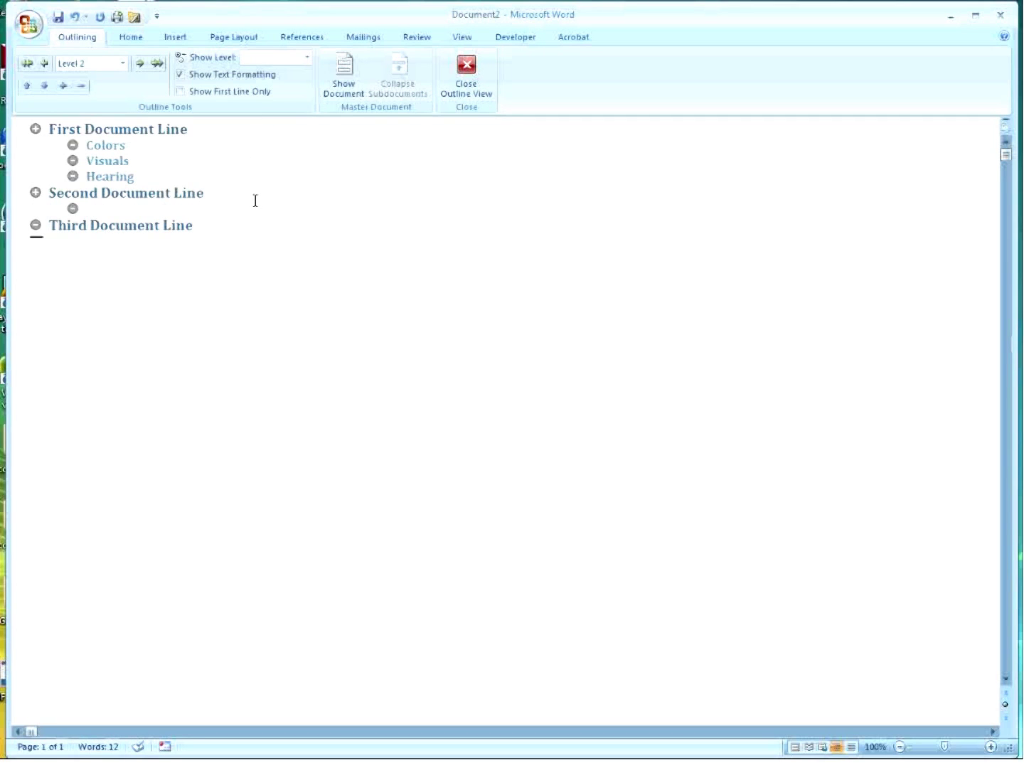
text(Learning)
key(Return)
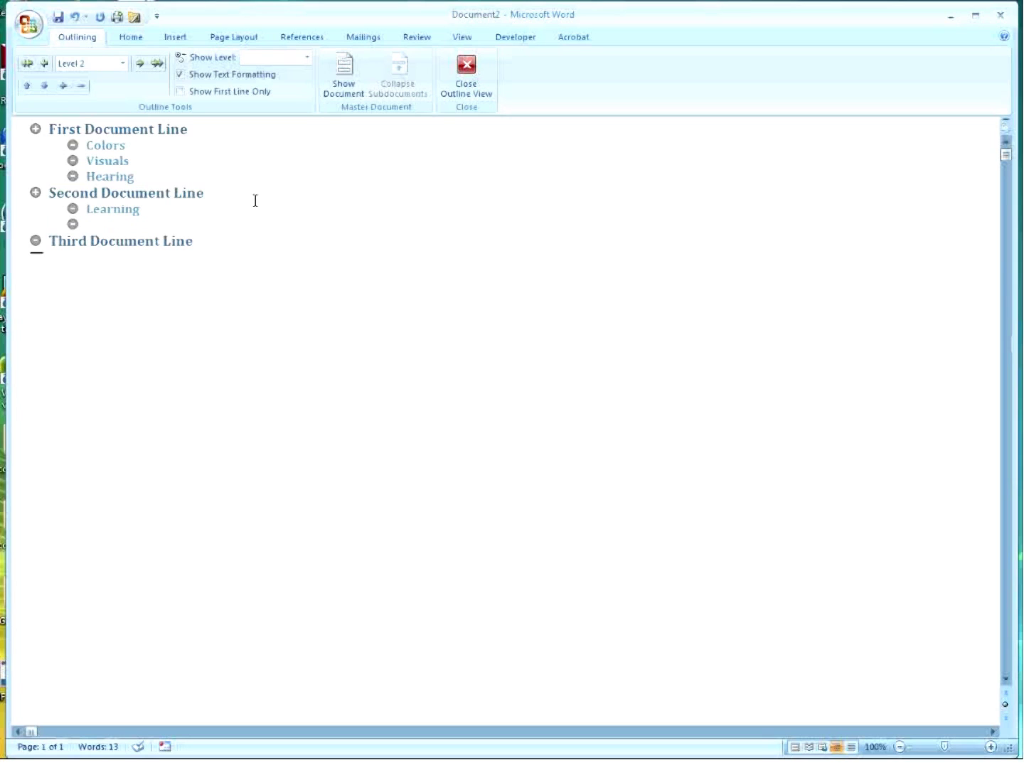
text(Animals)
Add Level 2 subheadings Habitats and Critter under Third Document Line.
click(215, 243)
key(Return)
key(Tab)
text(Habitat)
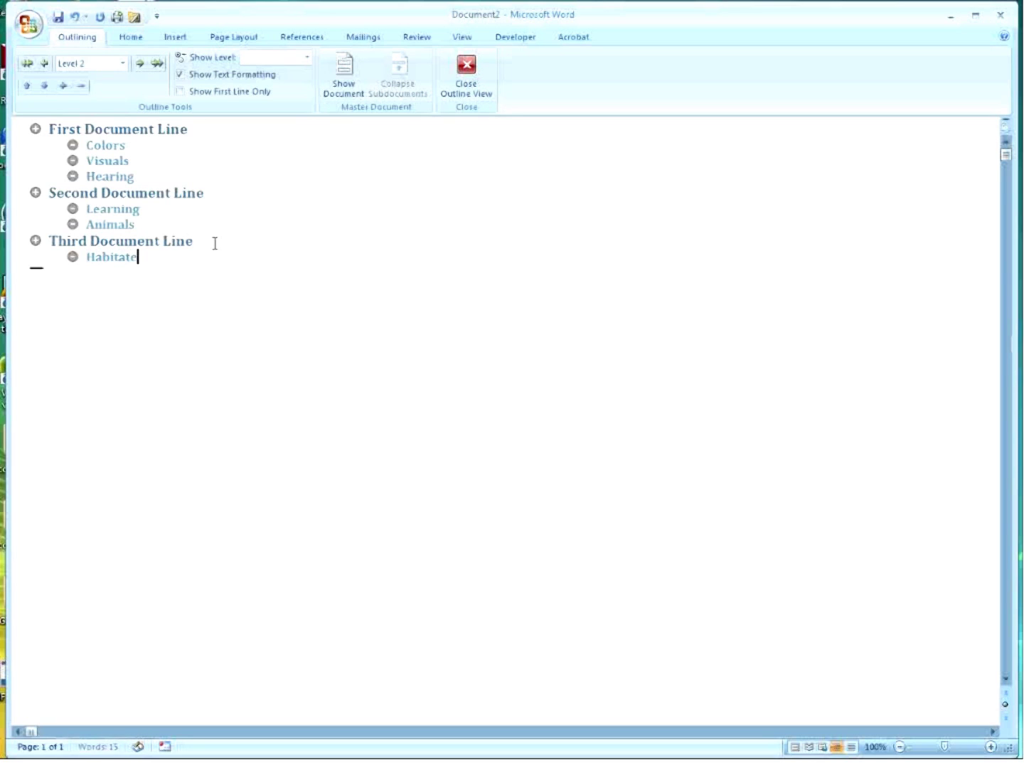
text(s)
key(Return)
text(Critter)
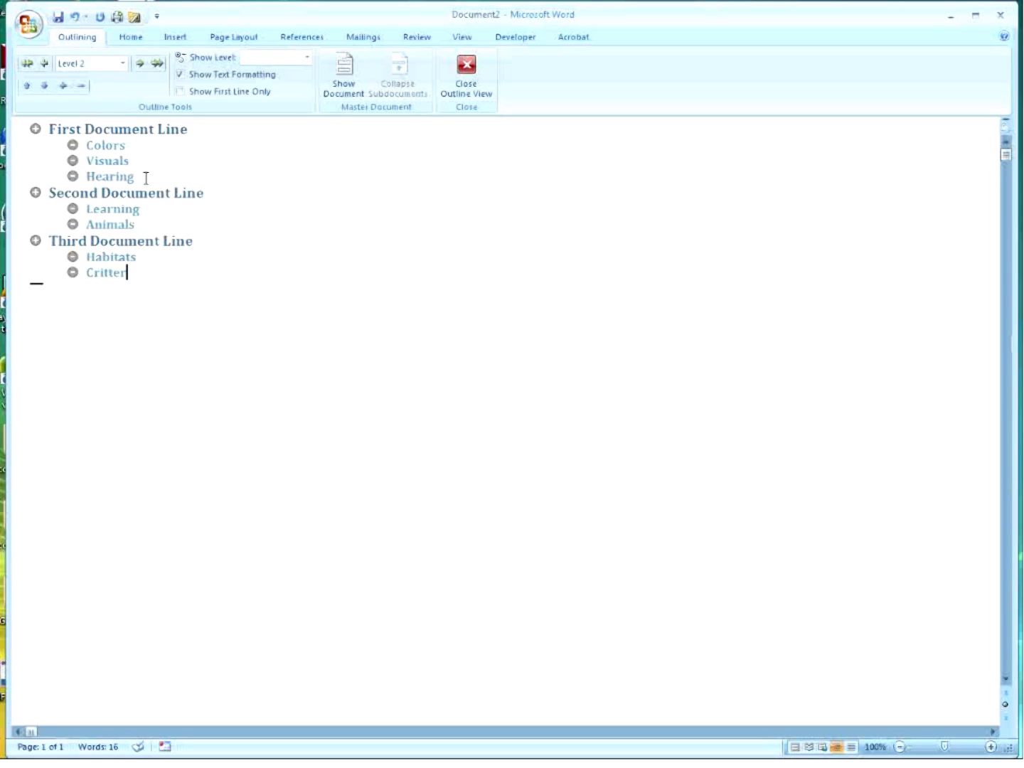
click(36, 129)
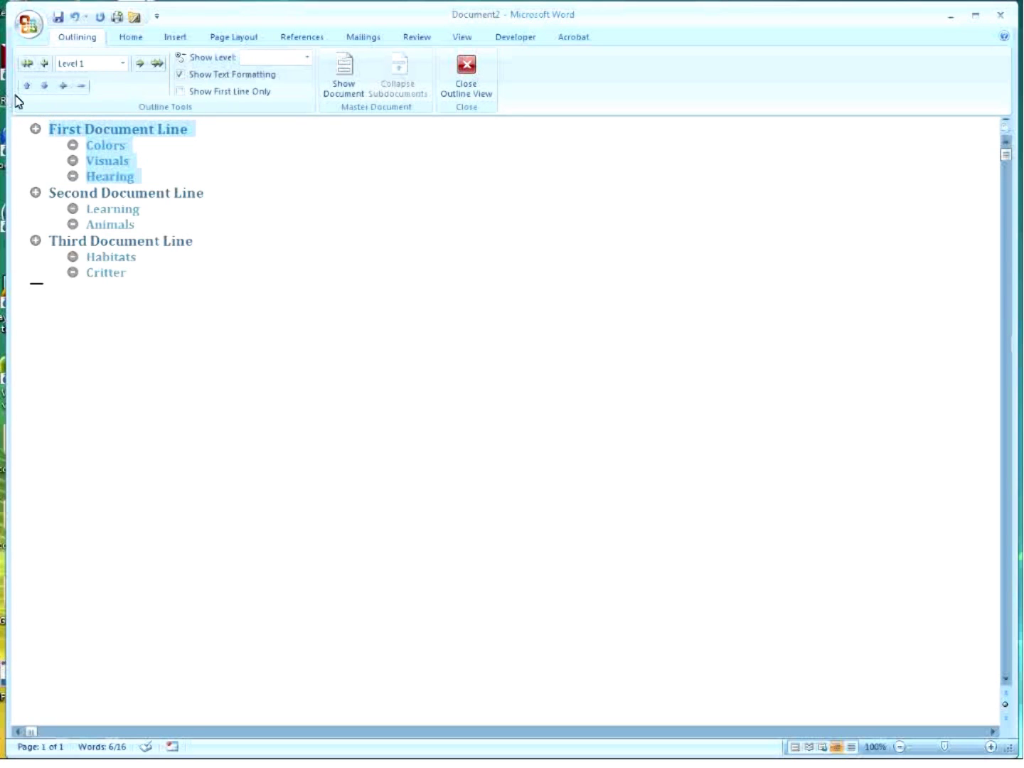
Collapse the First and Third Document Line sections to their headings.
click(81, 86)
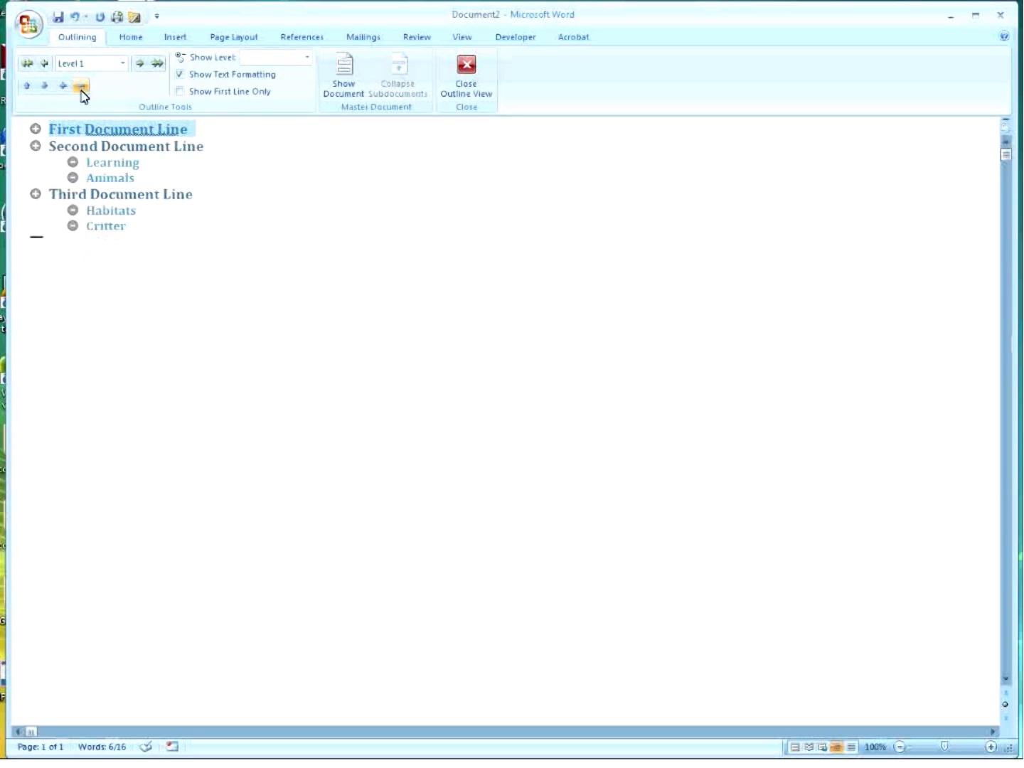
click(205, 136)
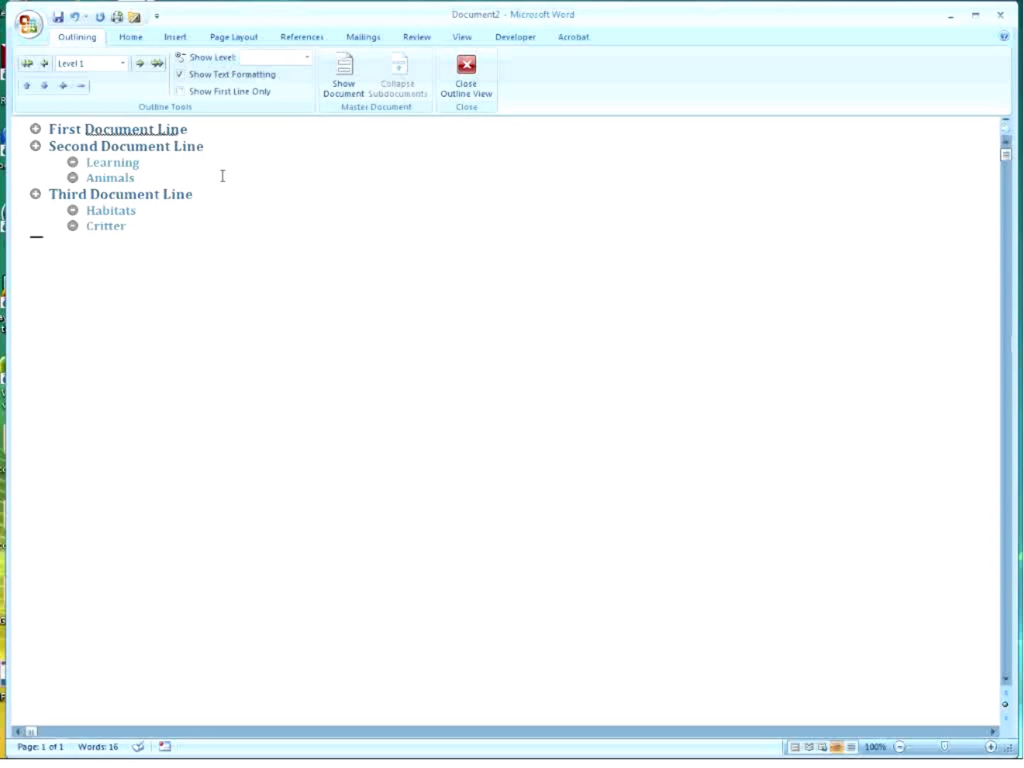
click(35, 194)
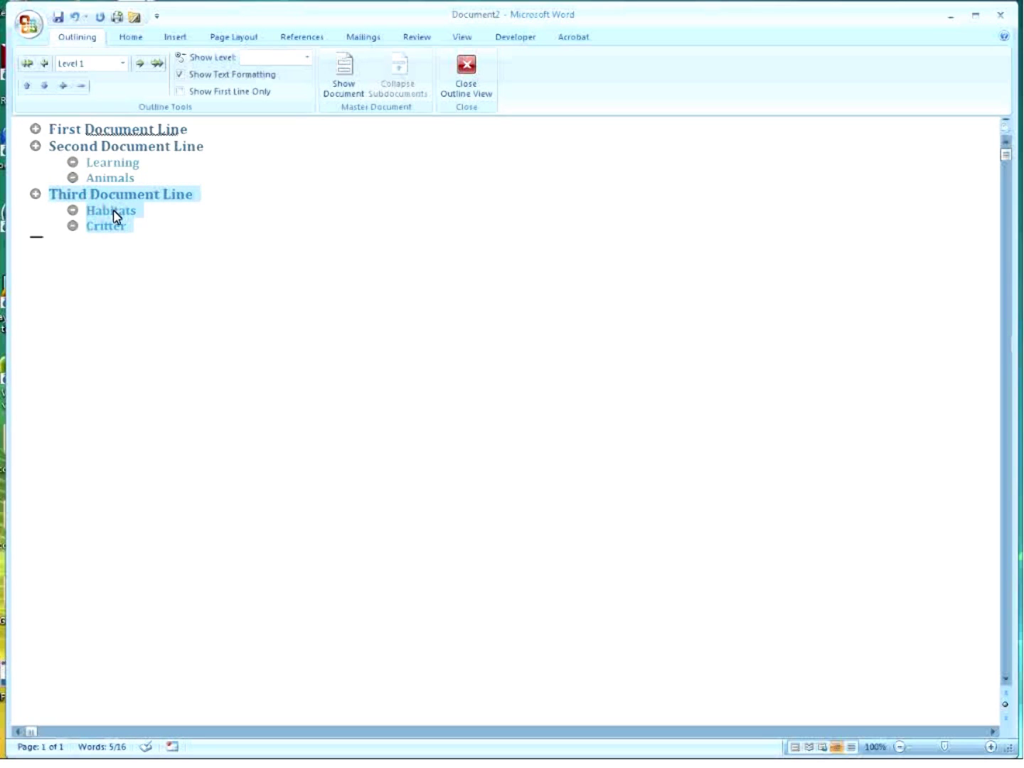
click(82, 86)
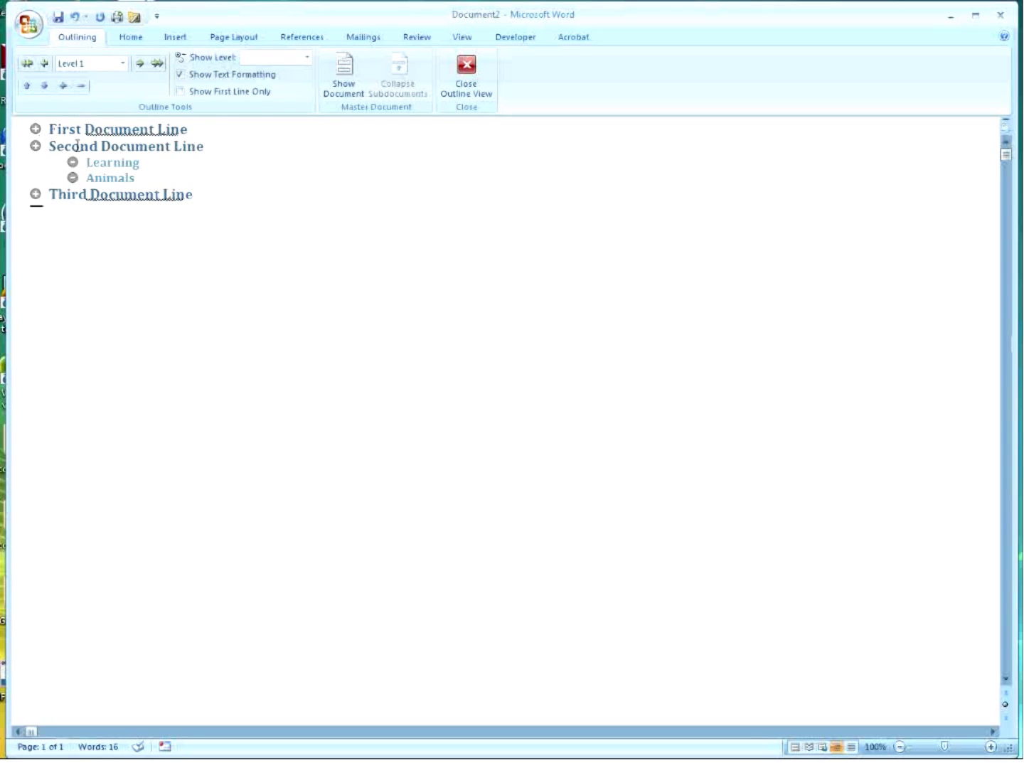
Insert a new empty line directly below Learning.
click(151, 176)
click(149, 163)
key(Return)
Add Styles one level below Learning, then Concepts promoted back to Learning's level.
key(Tab)
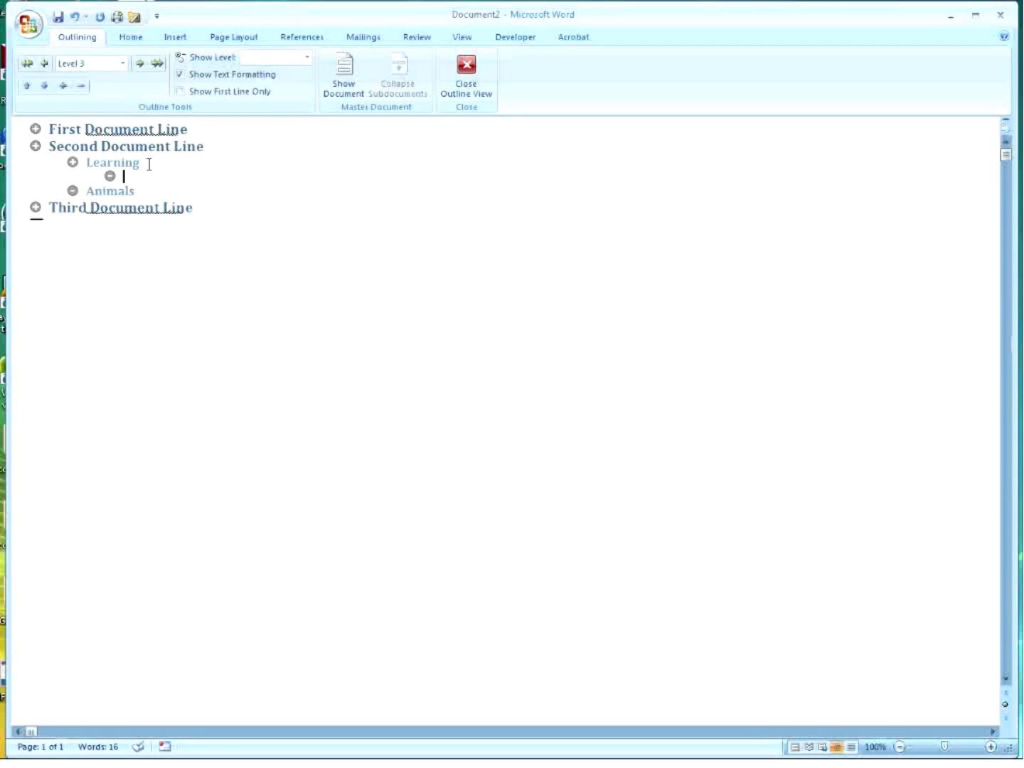
text(Styles)
key(Return)
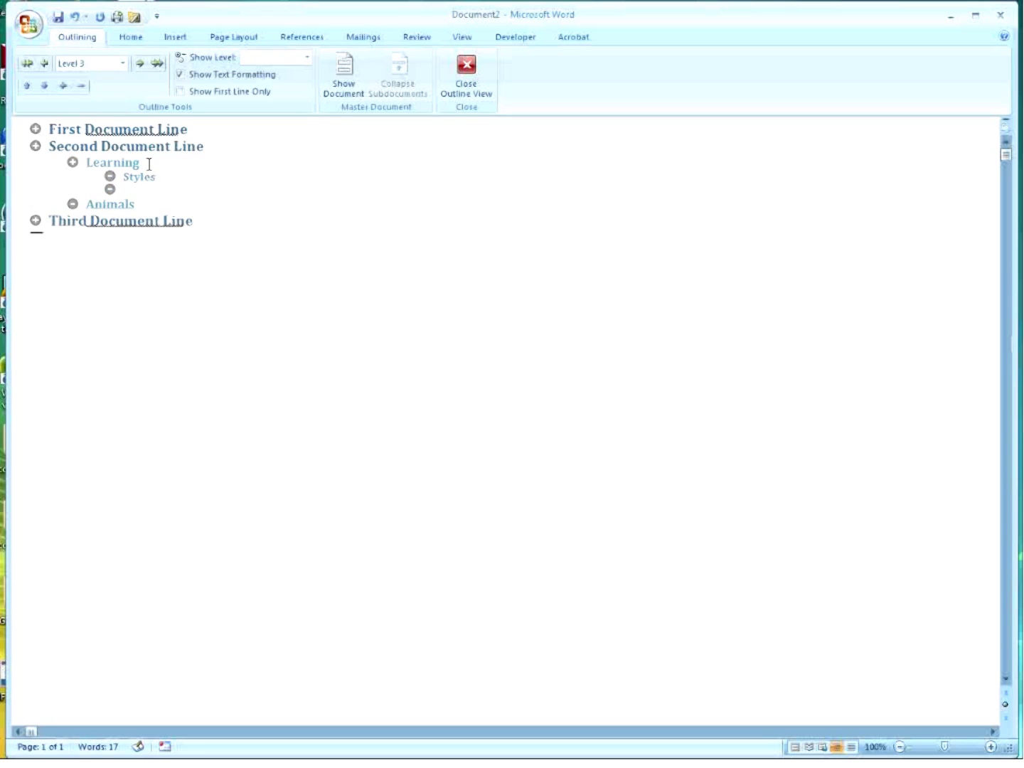
text(ncepts)
key(shift+Tab)
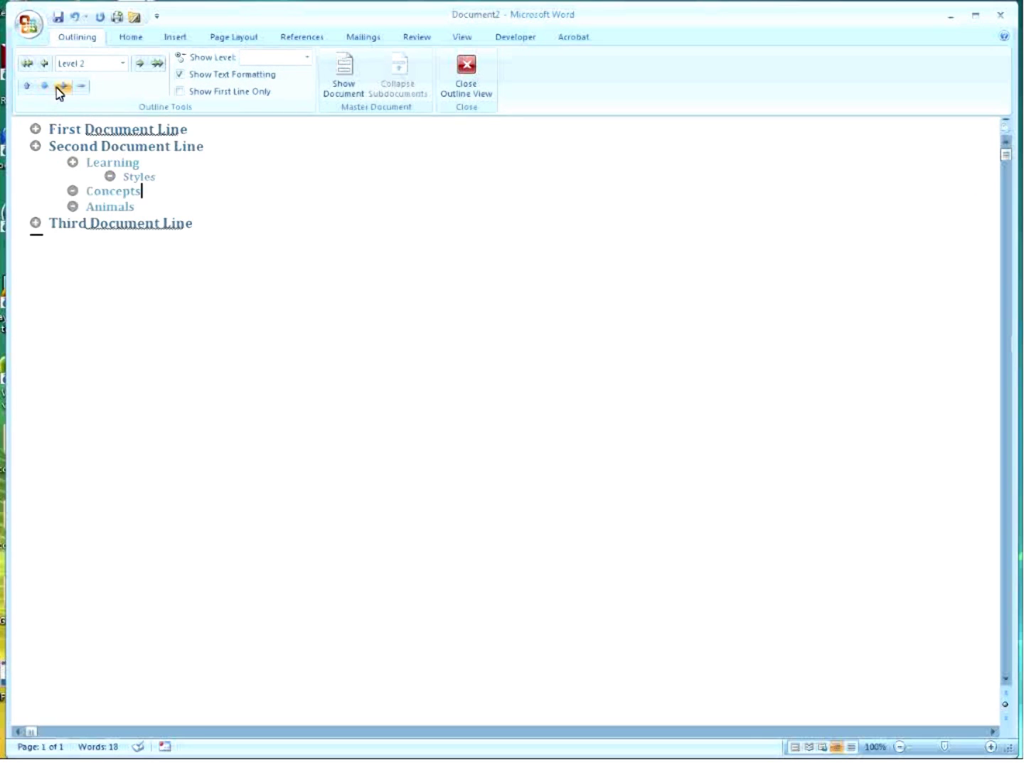
Set Concepts to Level 2 via the Outline Level list and Promote, then show unformatted first lines only.
click(123, 66)
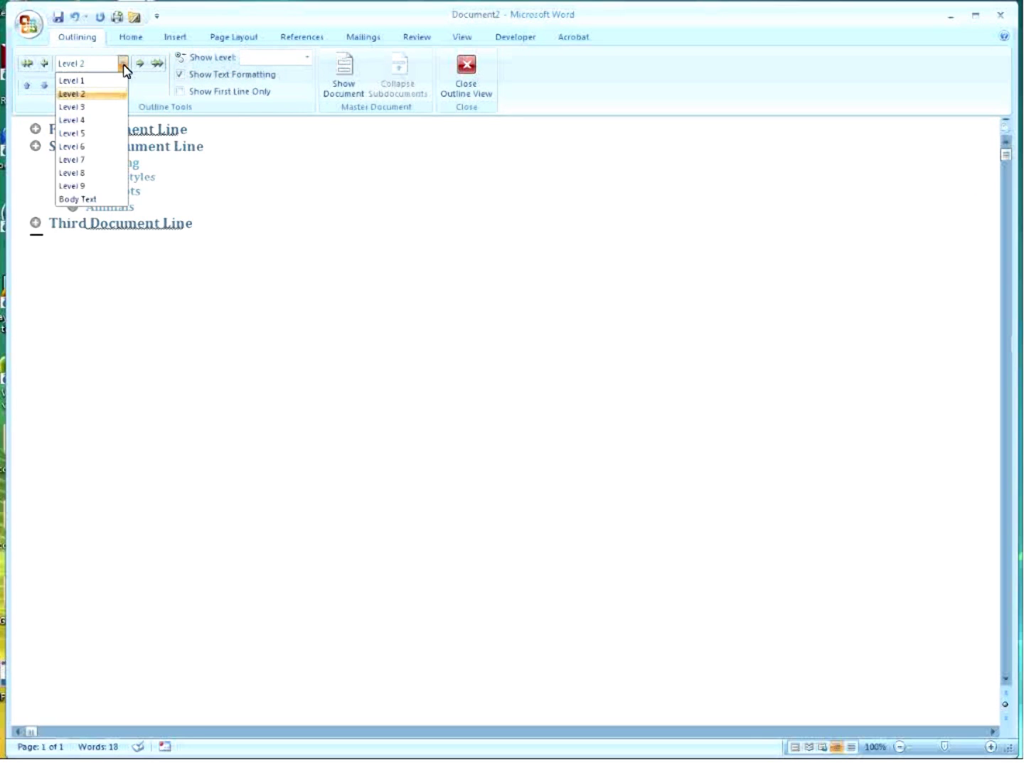
click(108, 78)
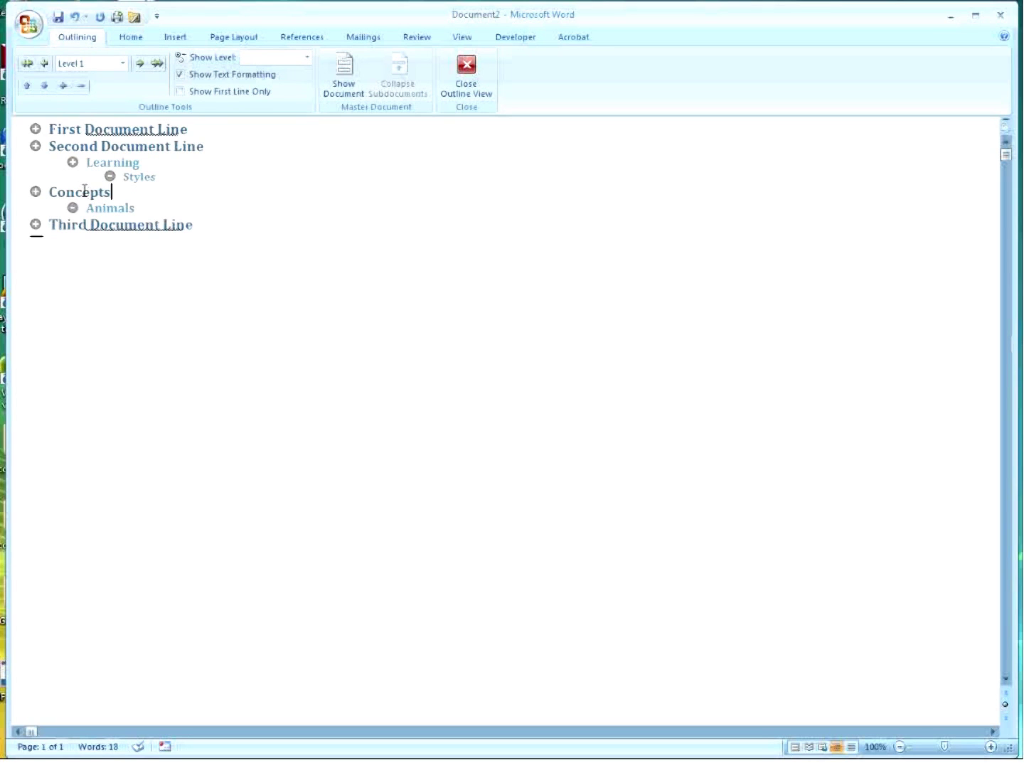
click(123, 65)
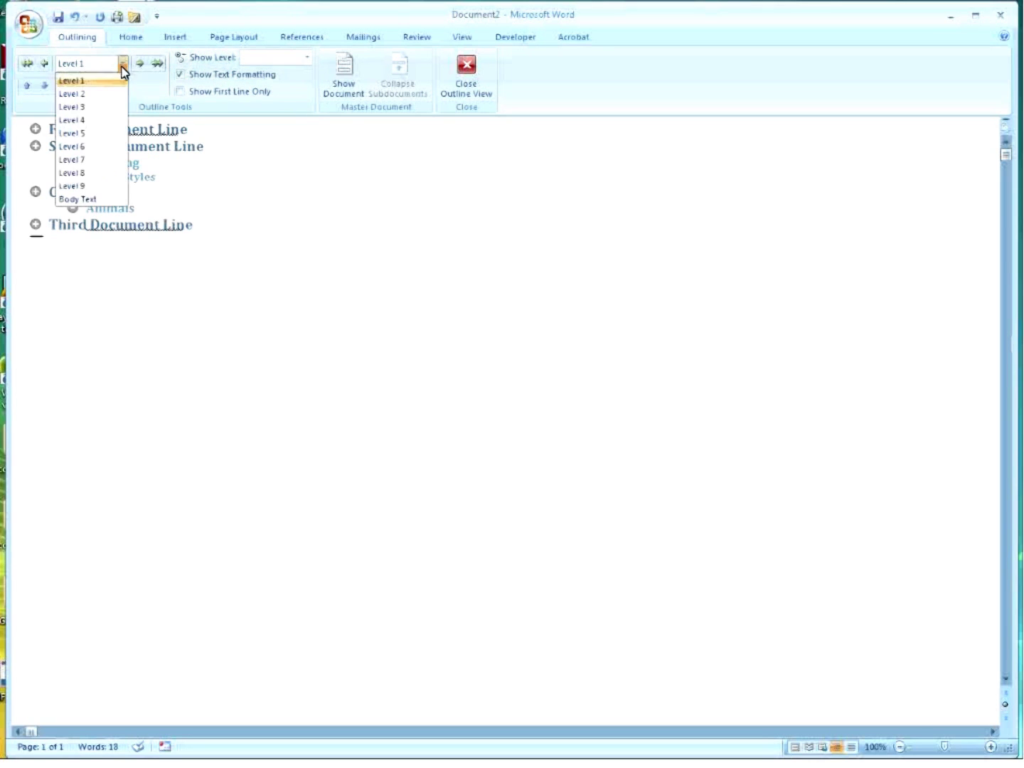
click(98, 147)
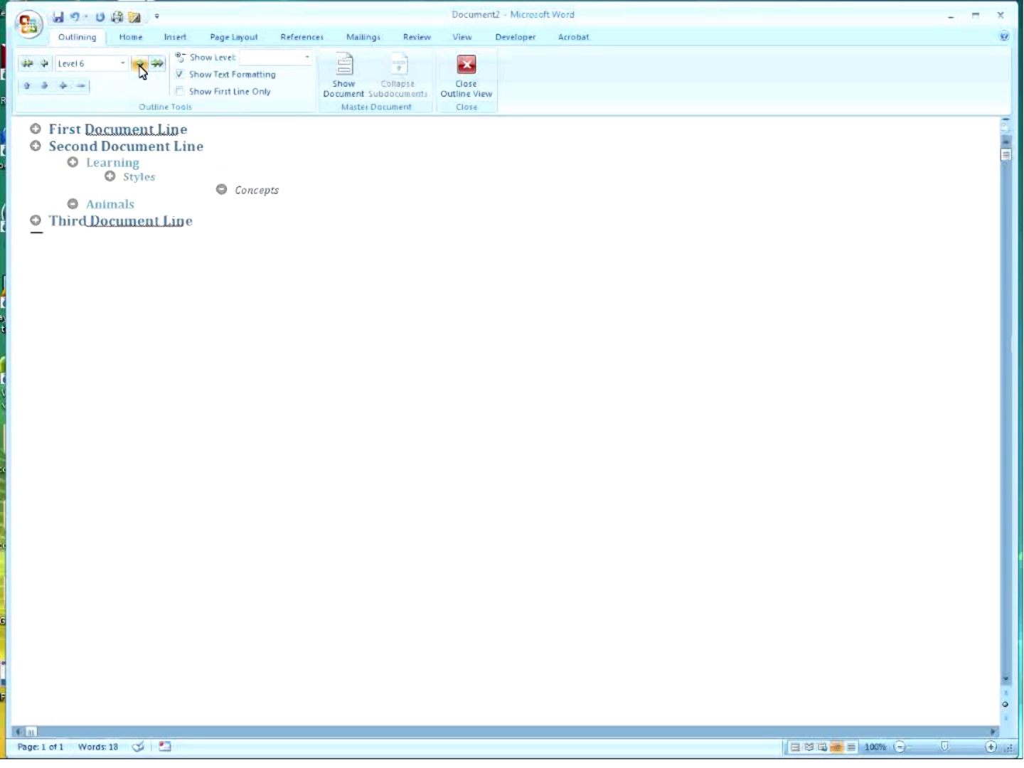
click(46, 64)
click(45, 64)
click(46, 64)
click(45, 64)
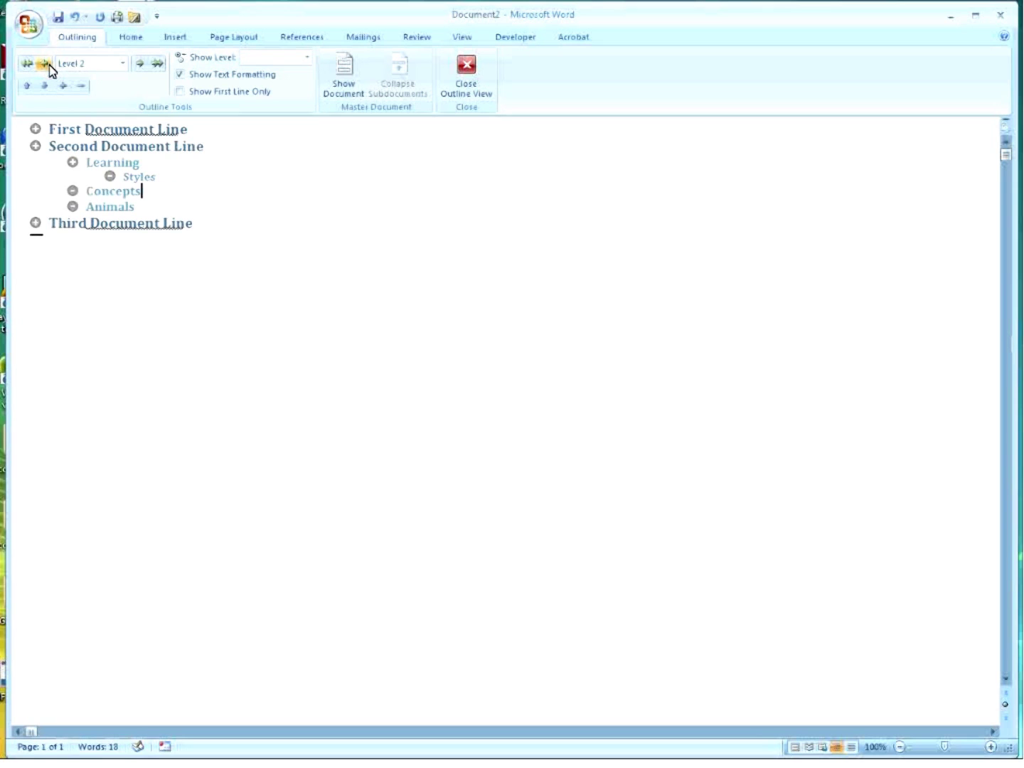
click(180, 92)
click(180, 74)
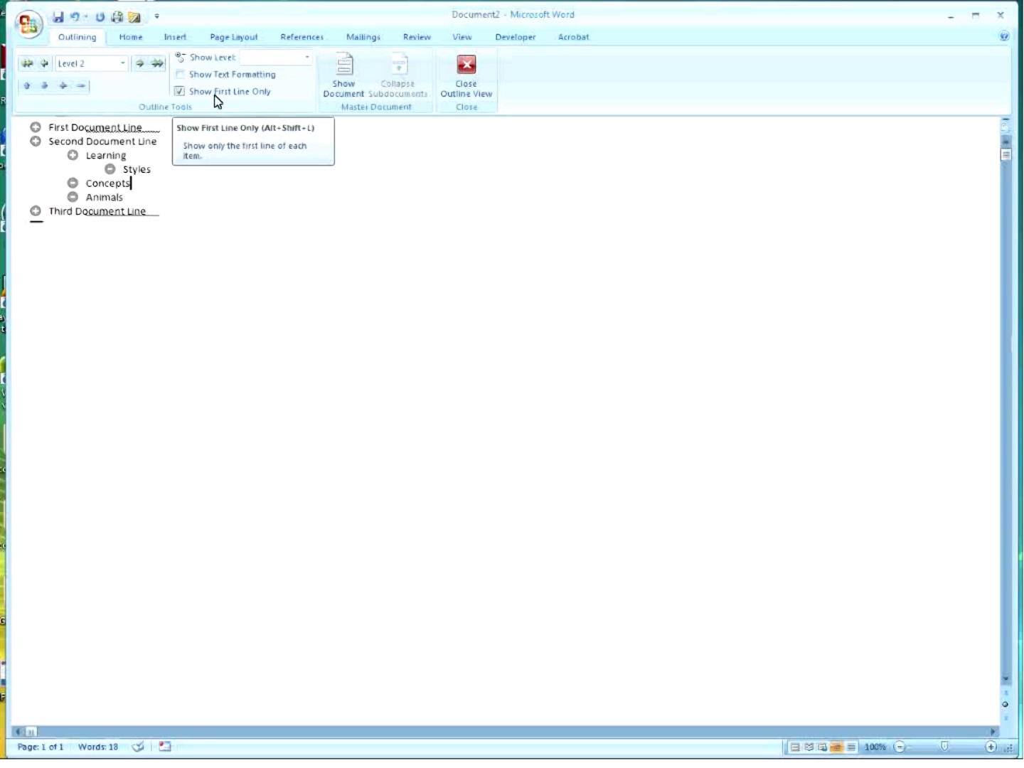
Restore full text and formatting, and move Concepts up above Styles.
click(179, 92)
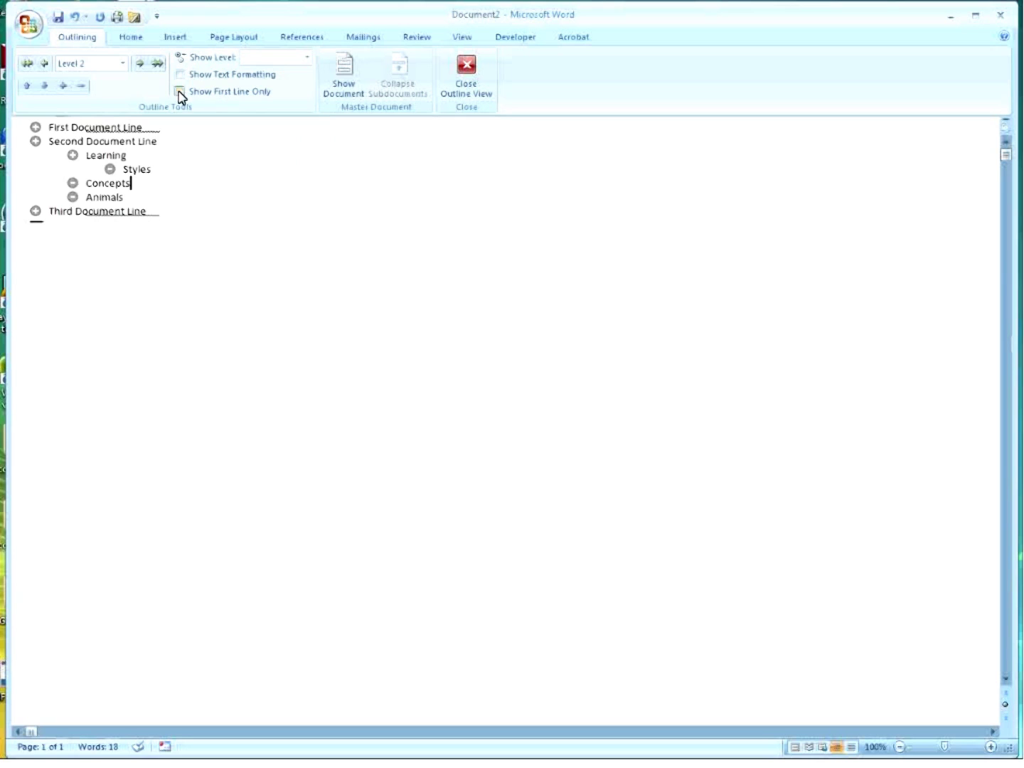
click(180, 75)
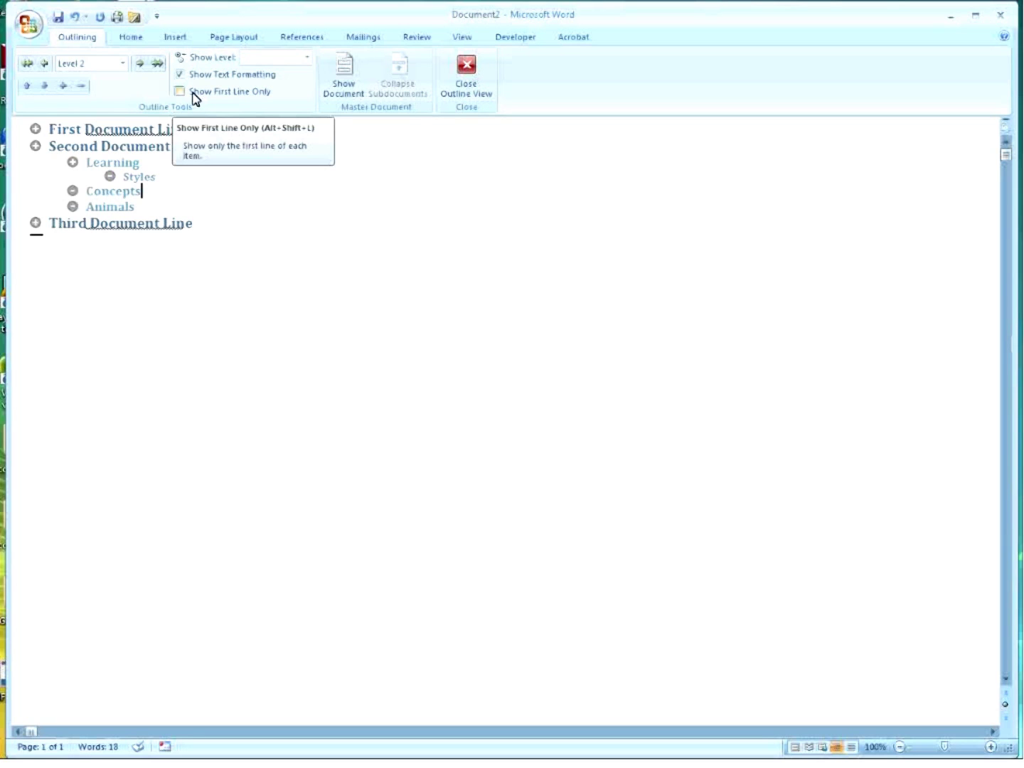
click(29, 86)
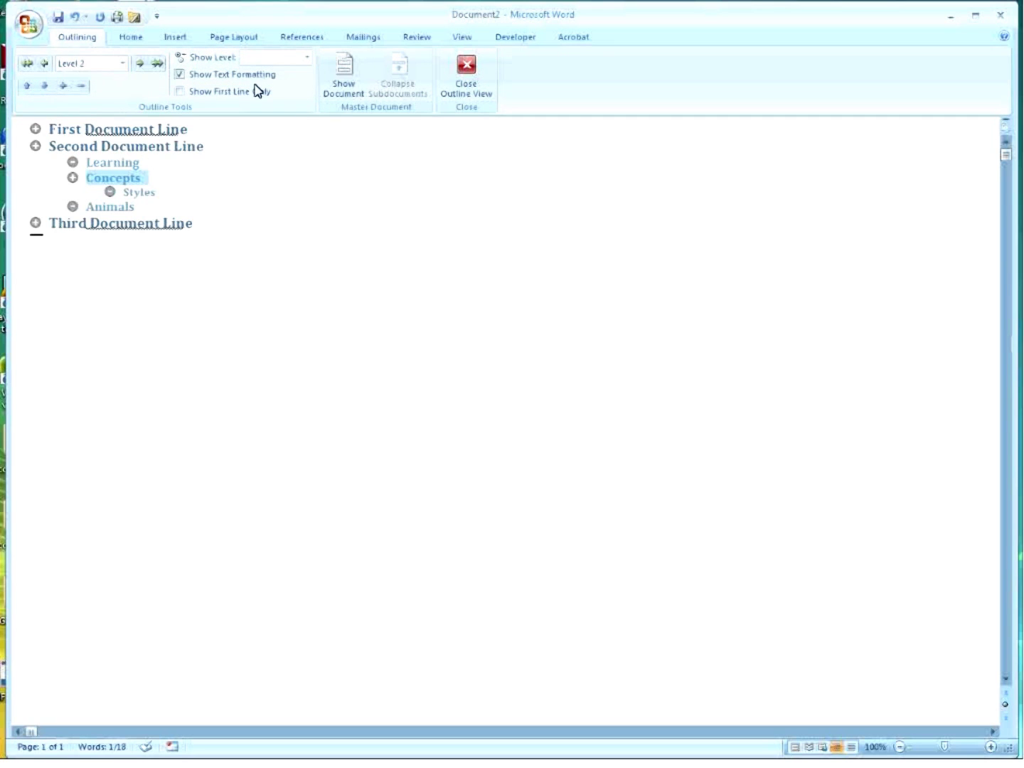
Leave and re-enter Outline view, then drag Second Document Line's section below Third Document Line.
click(469, 69)
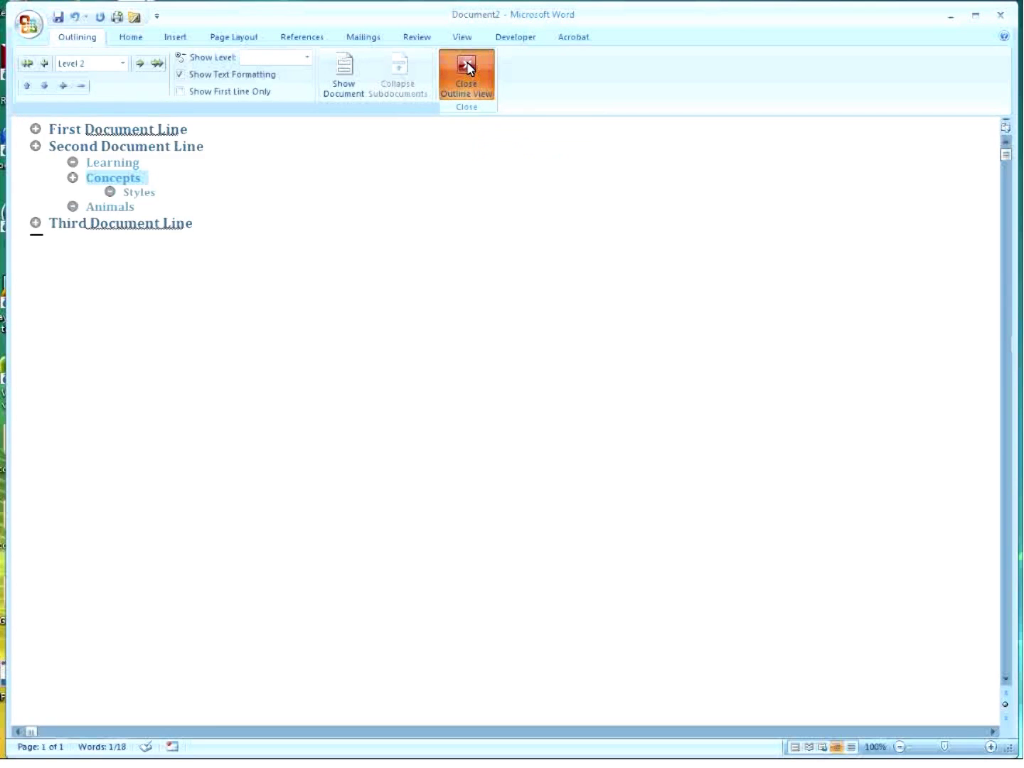
scroll(404, 505, down, 5)
scroll(404, 505, up, 3)
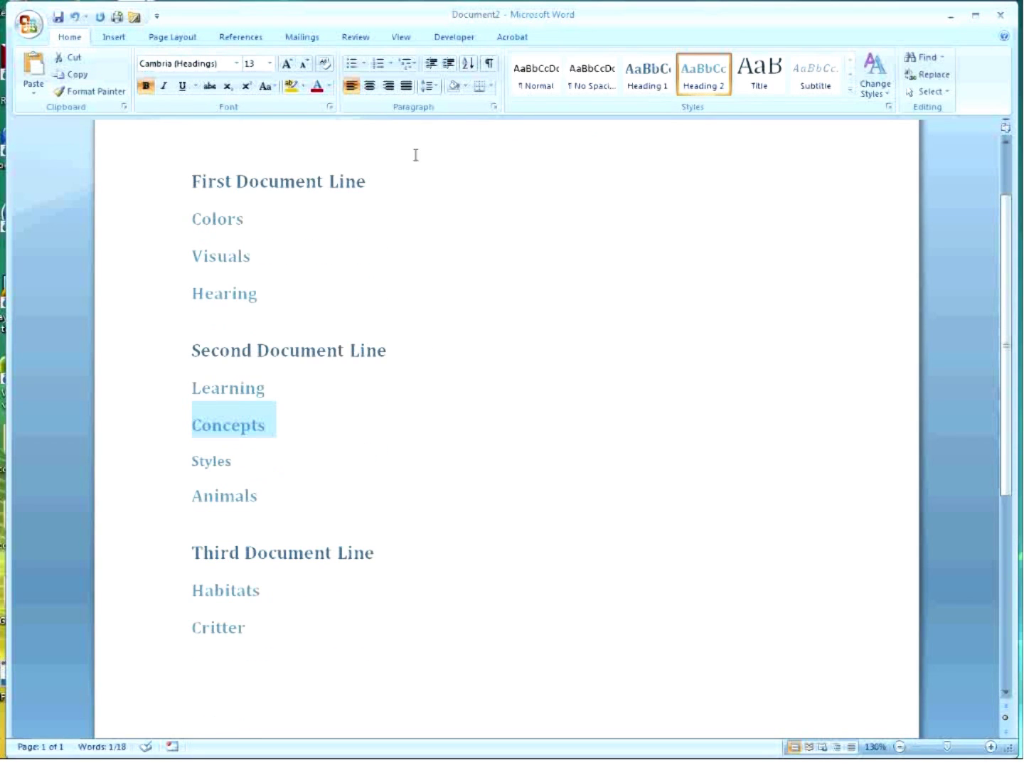
click(398, 37)
click(146, 86)
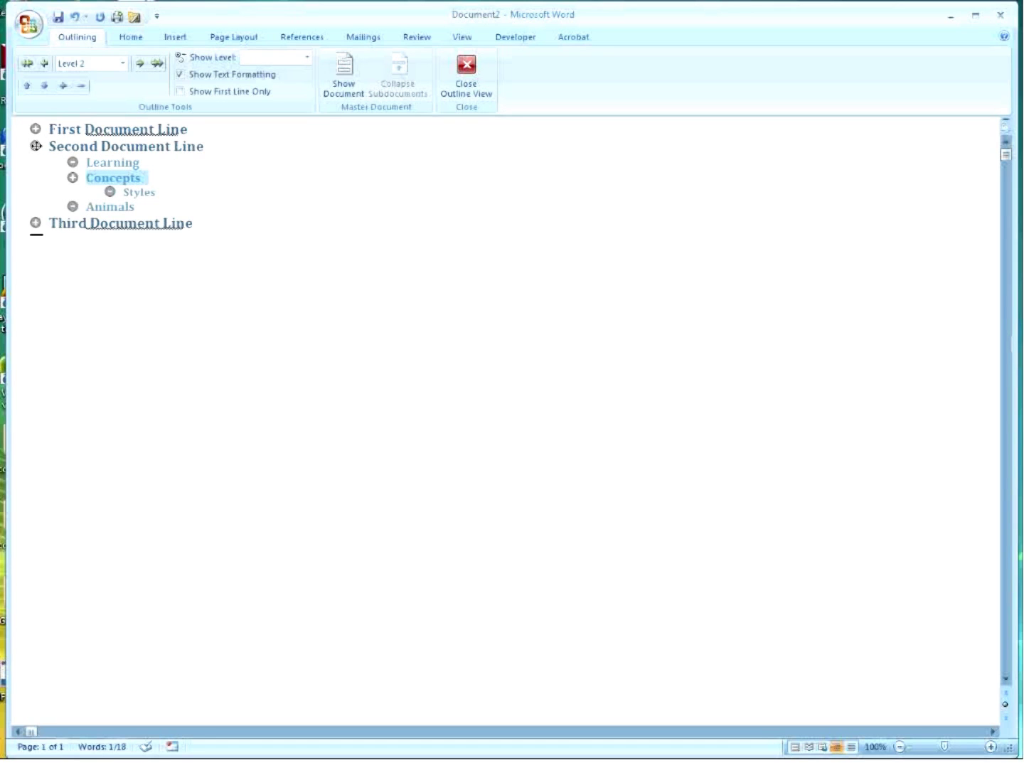
drag(35, 146, 33, 242)
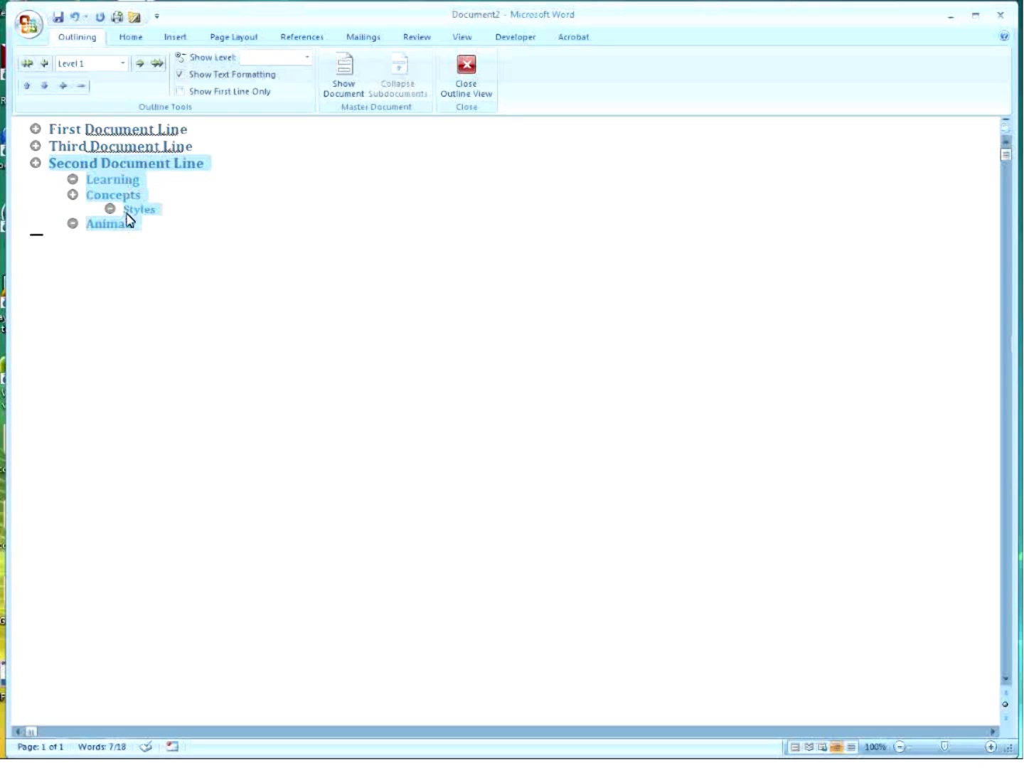
Collapse Concepts to hide Styles and show the Master Document commands.
click(72, 195)
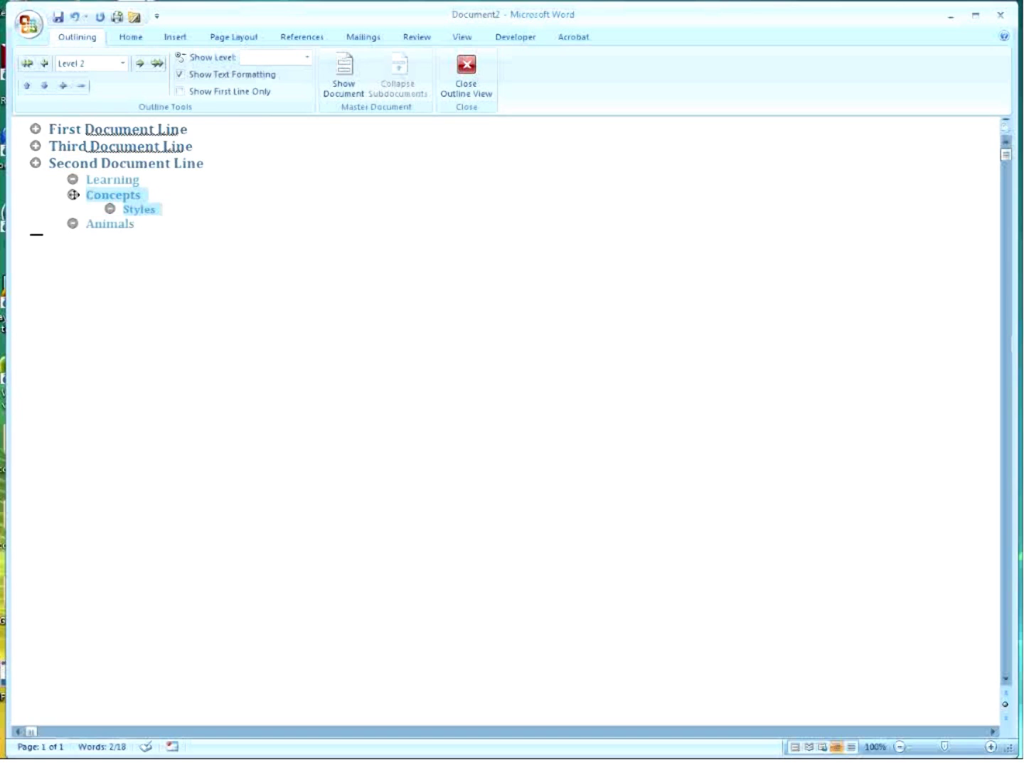
click(82, 86)
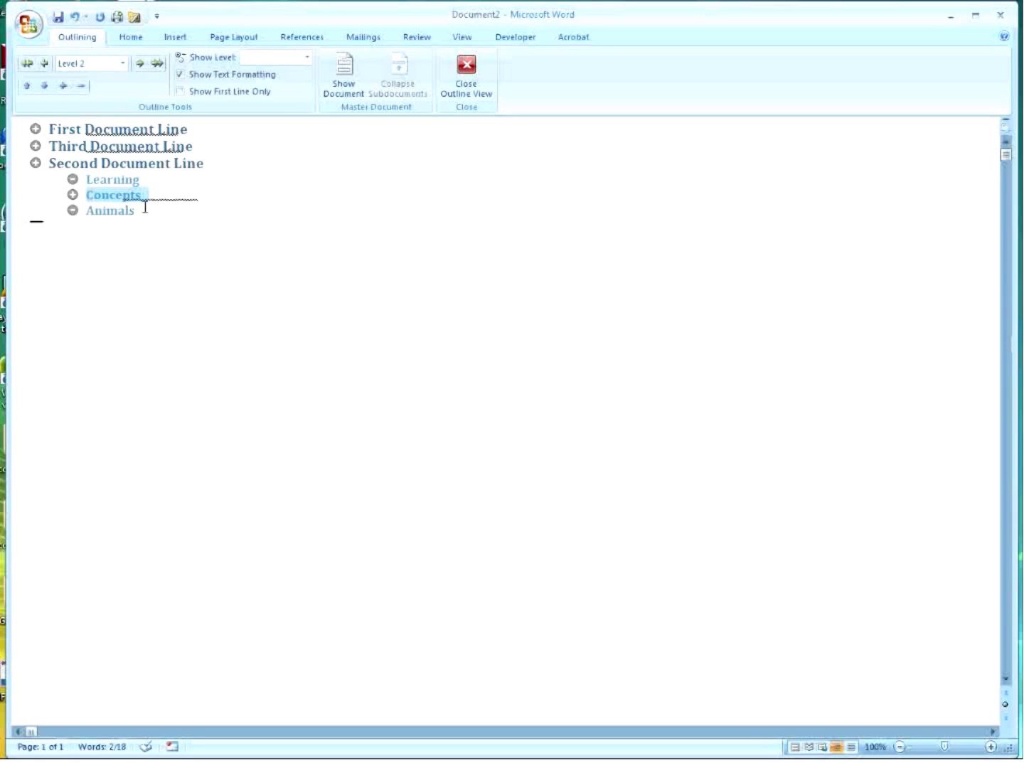
click(354, 86)
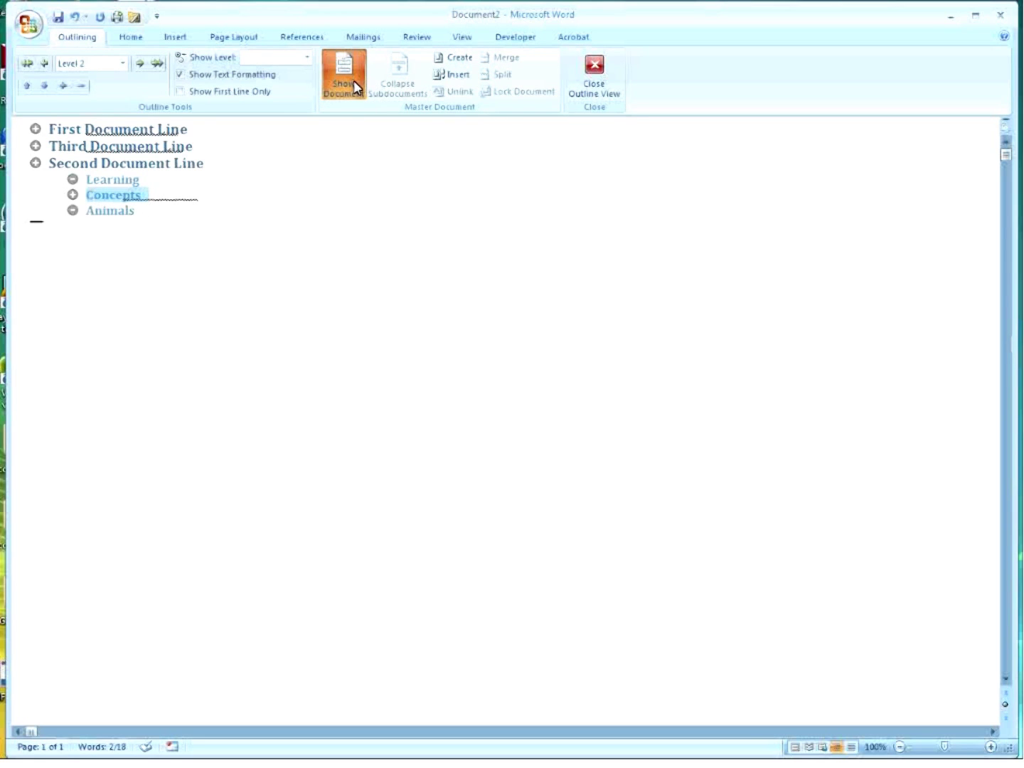
Create a subdocument from Concepts and return to Print Layout to review the reordered outline.
click(453, 58)
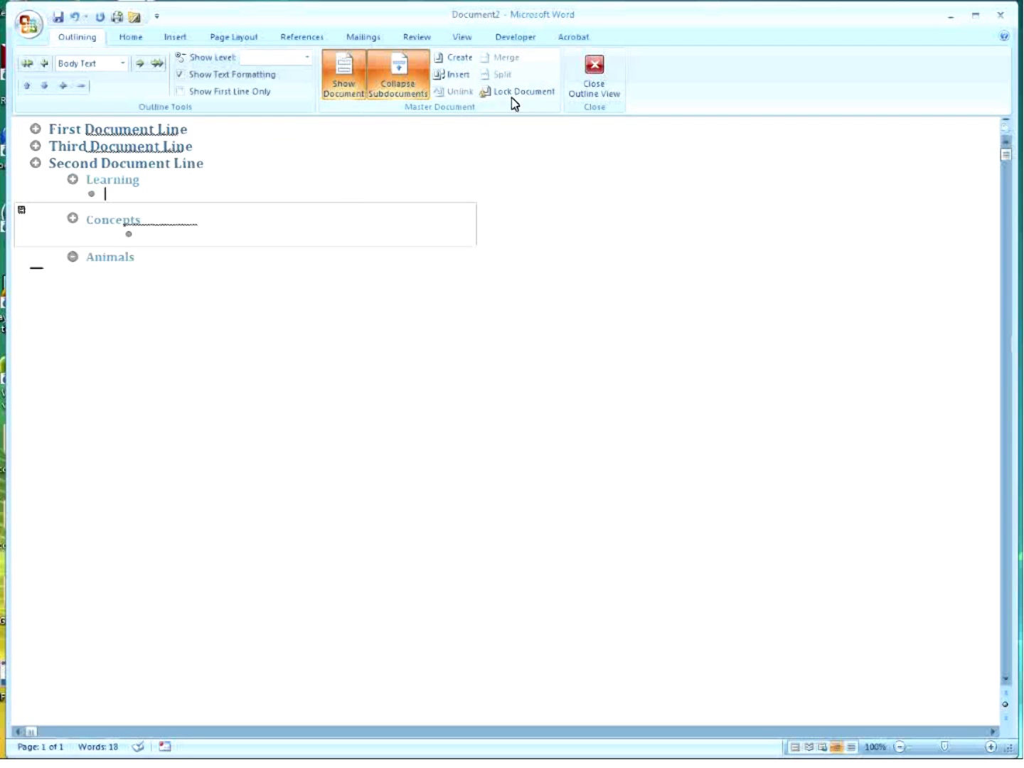
click(595, 74)
scroll(441, 355, down, 3)
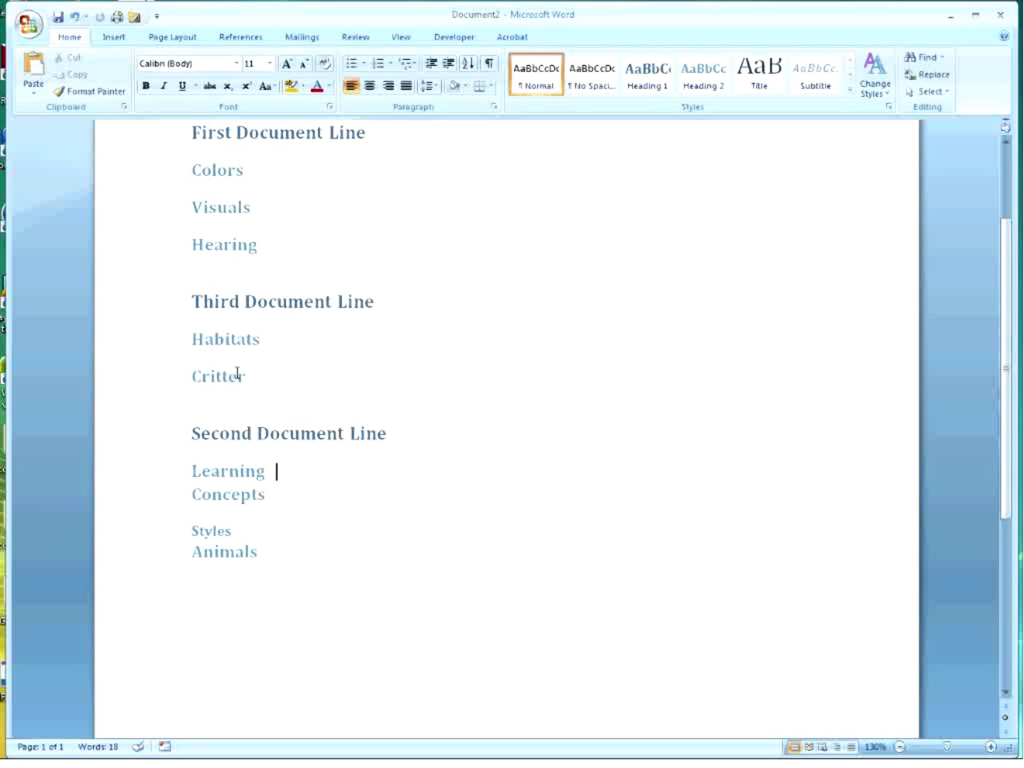
In Outline view, add an empty paragraph directly below the Learning line.
click(400, 37)
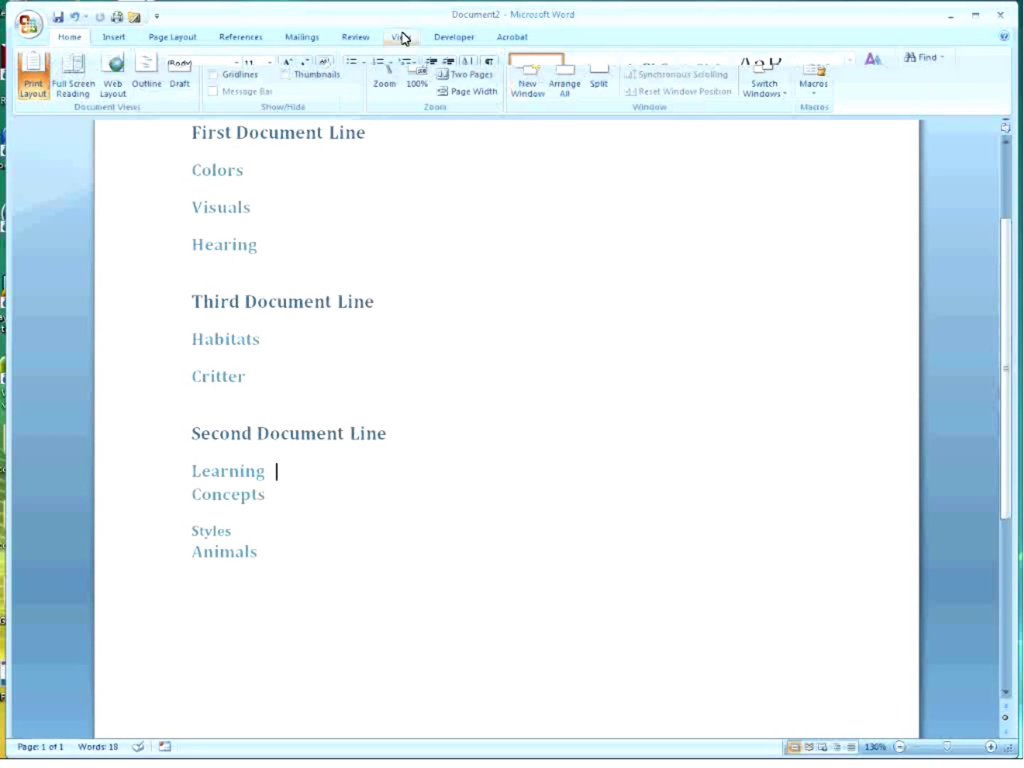
click(148, 86)
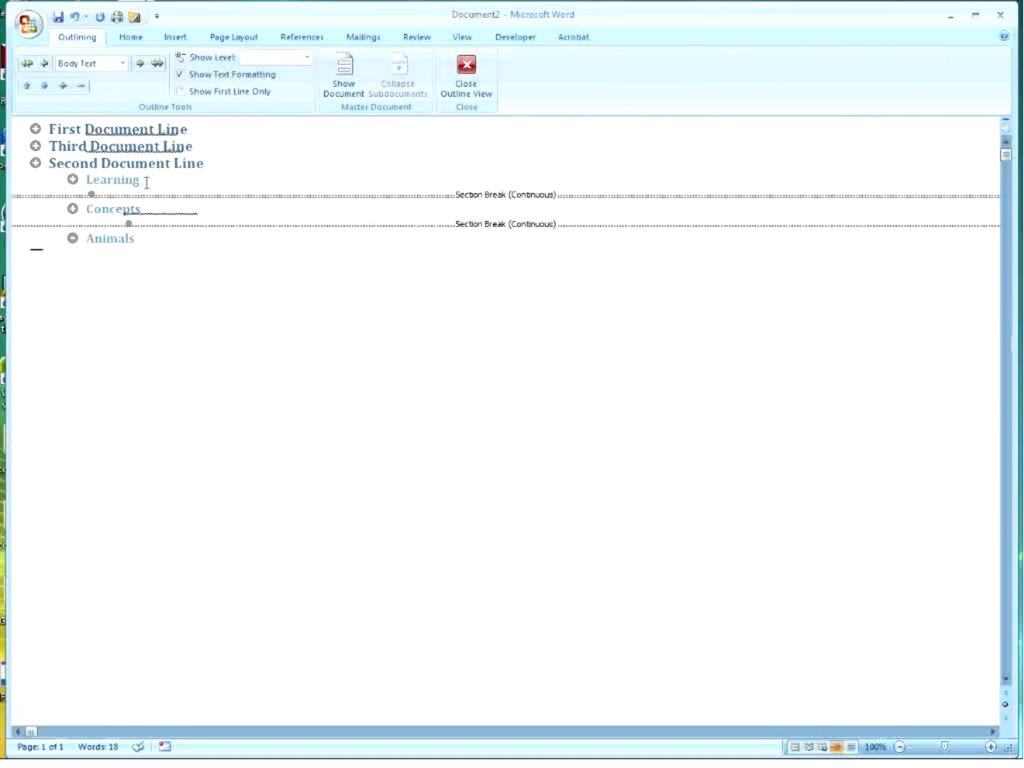
click(149, 178)
key(Return)
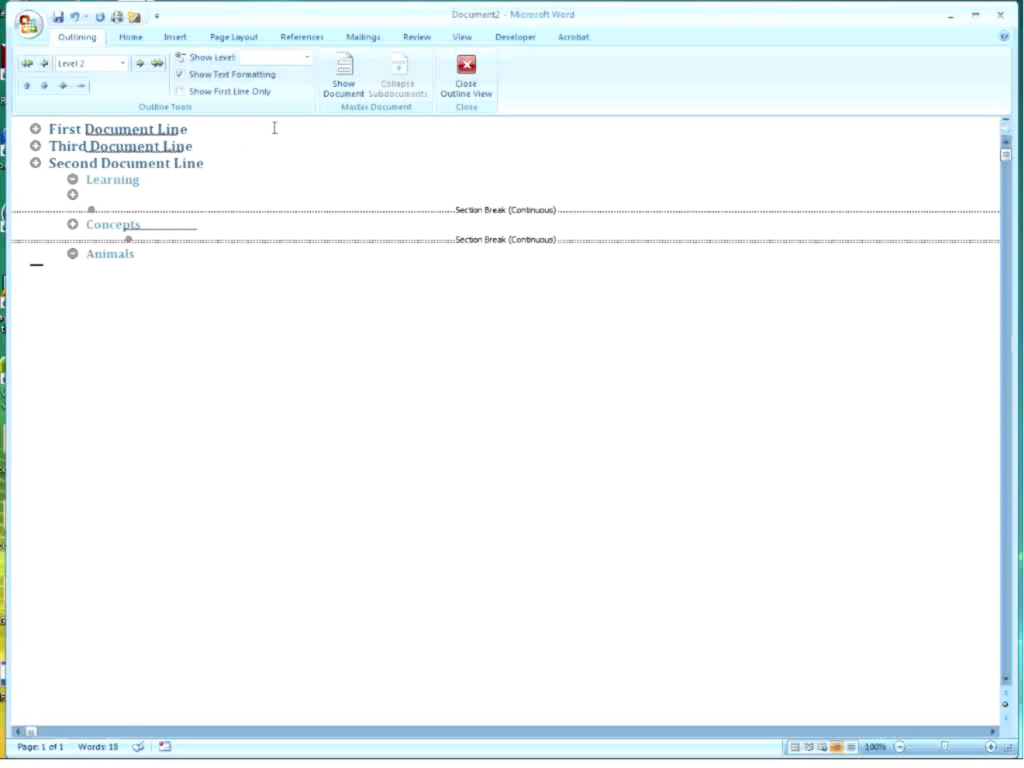
Back in page layout, add the body text line 'Are for seeing' under Visuals.
click(467, 71)
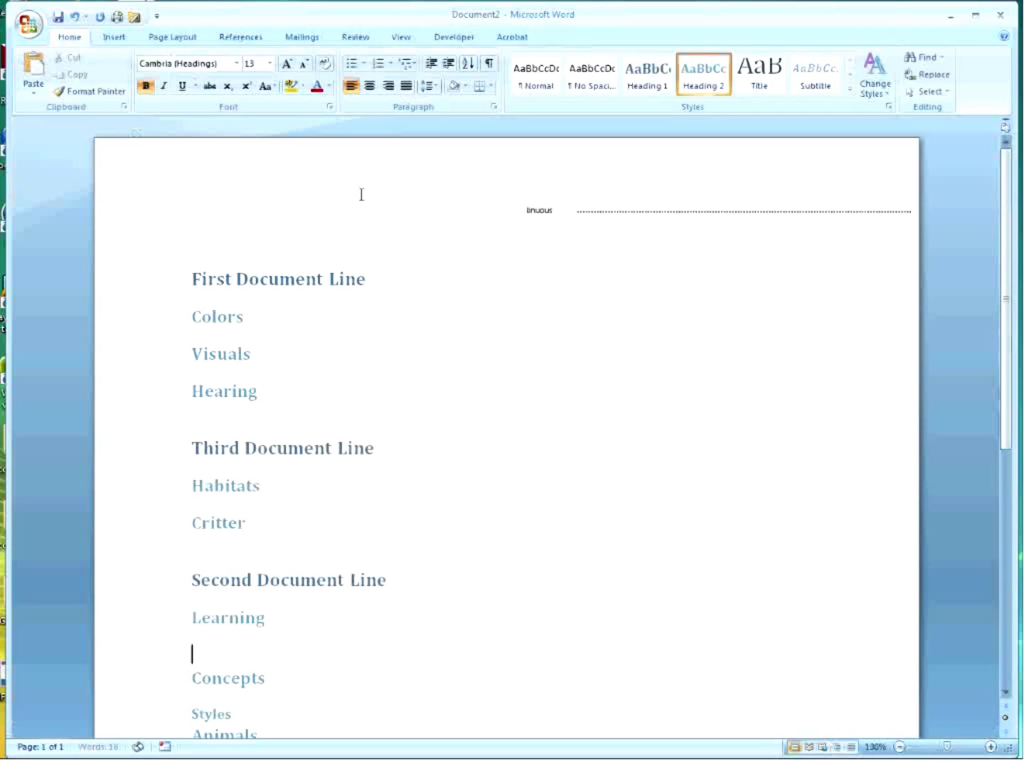
click(272, 352)
key(Return)
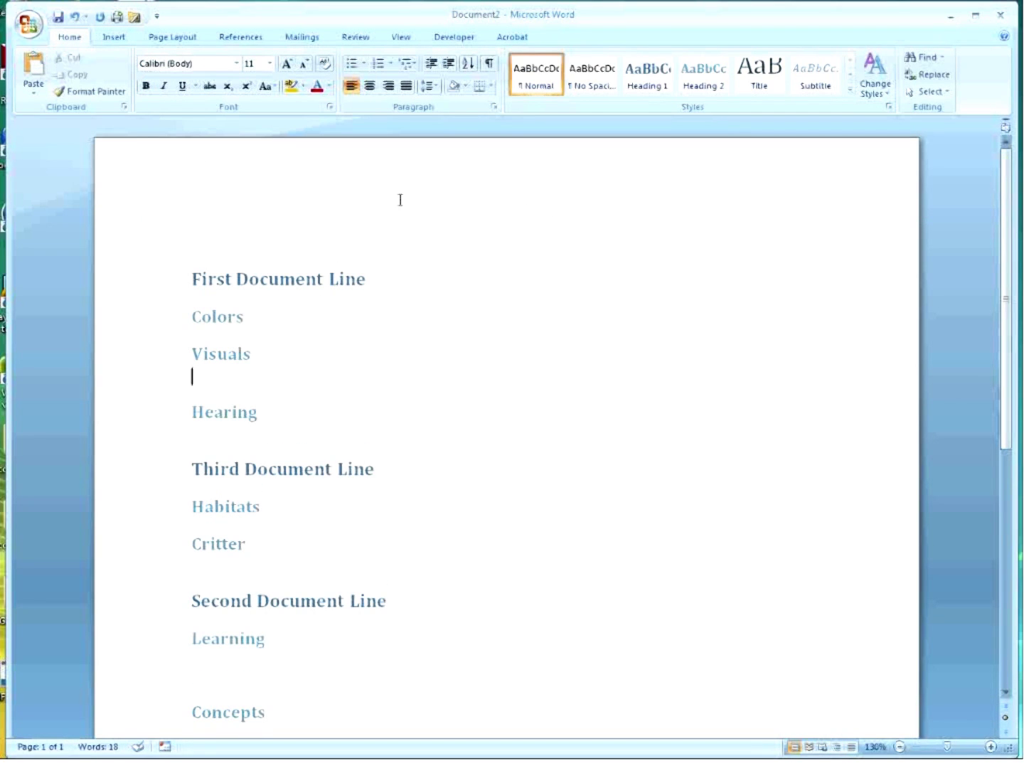
text(Are for seeing)
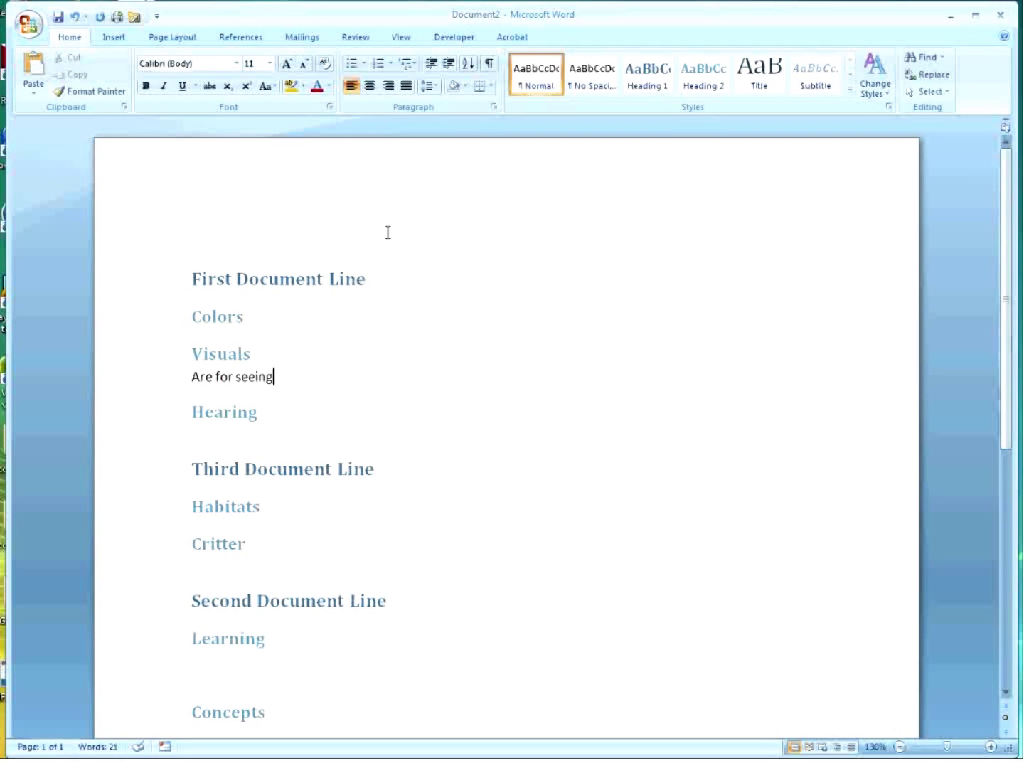
click(398, 40)
Drag the Learning subheading below Animals in the outline, then return to page layout.
click(144, 82)
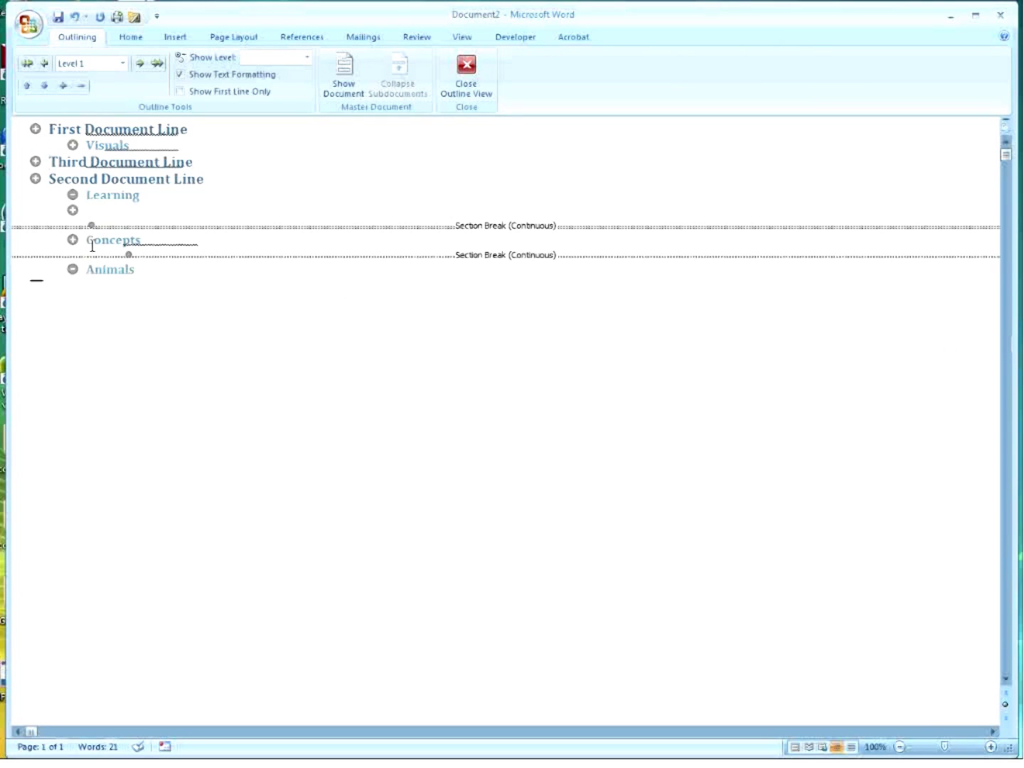
drag(72, 193, 85, 281)
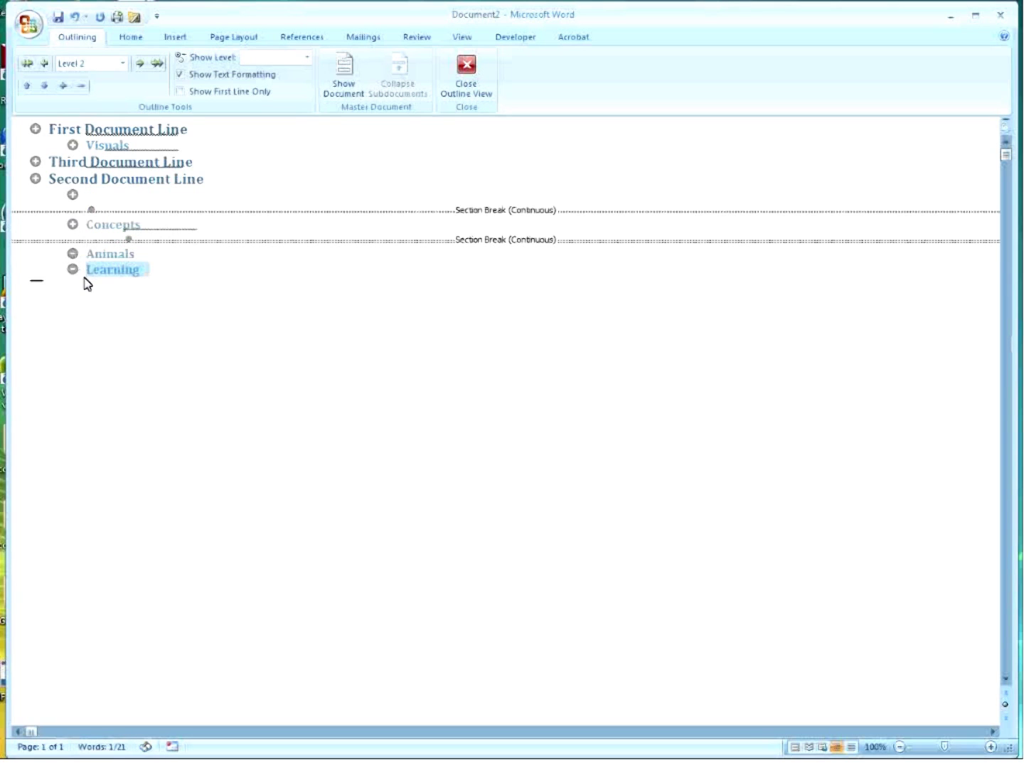
click(194, 271)
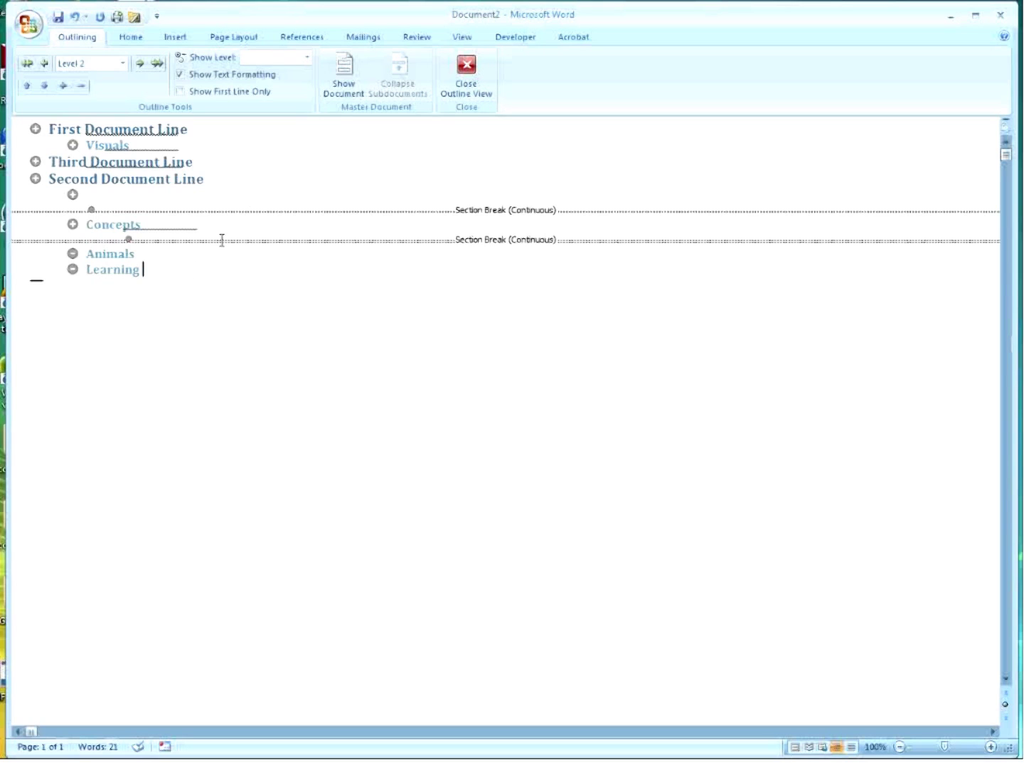
click(464, 65)
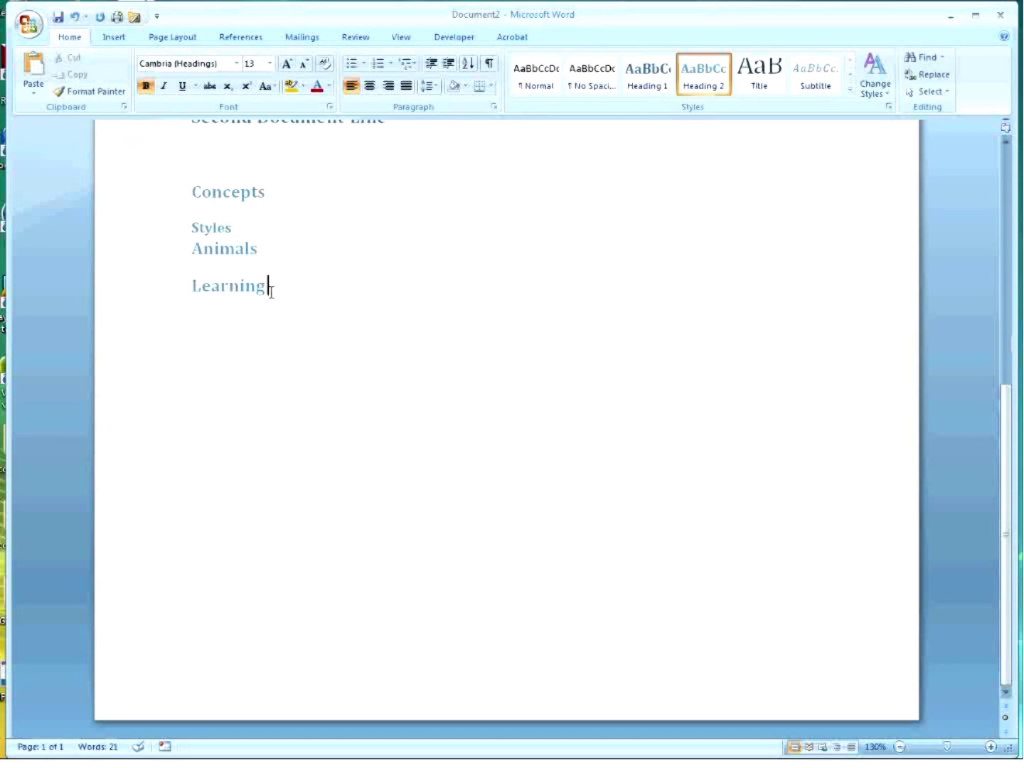
scroll(277, 324, up, 5)
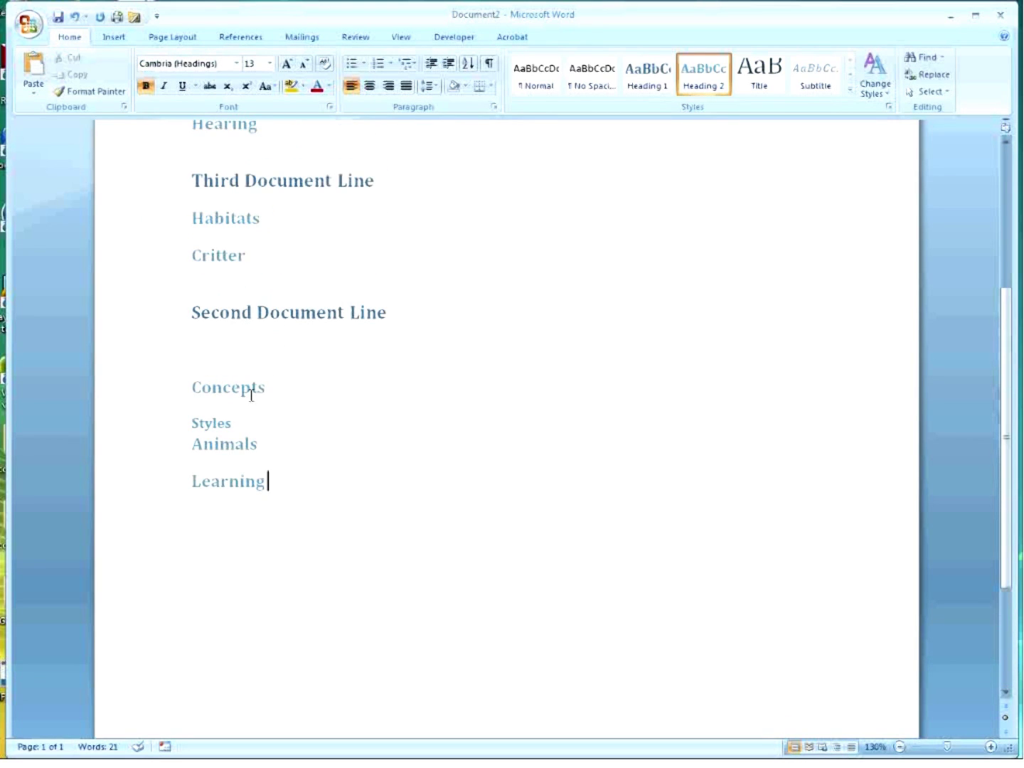
scroll(256, 334, up, 2)
drag(261, 360, 200, 288)
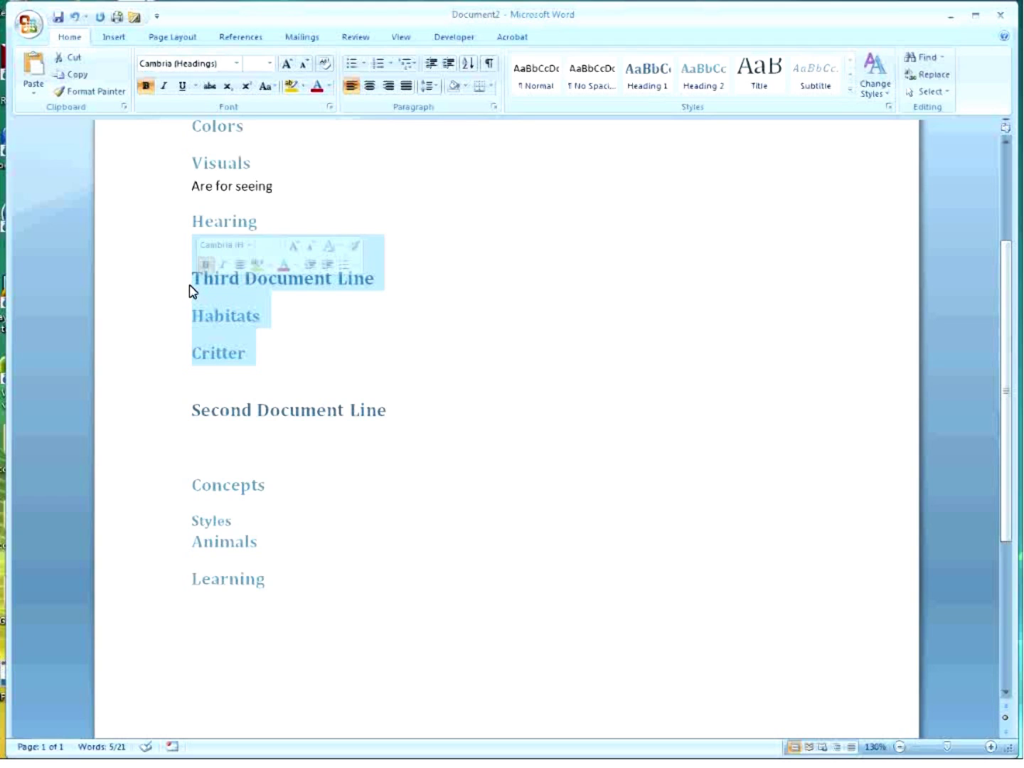
drag(193, 288, 301, 606)
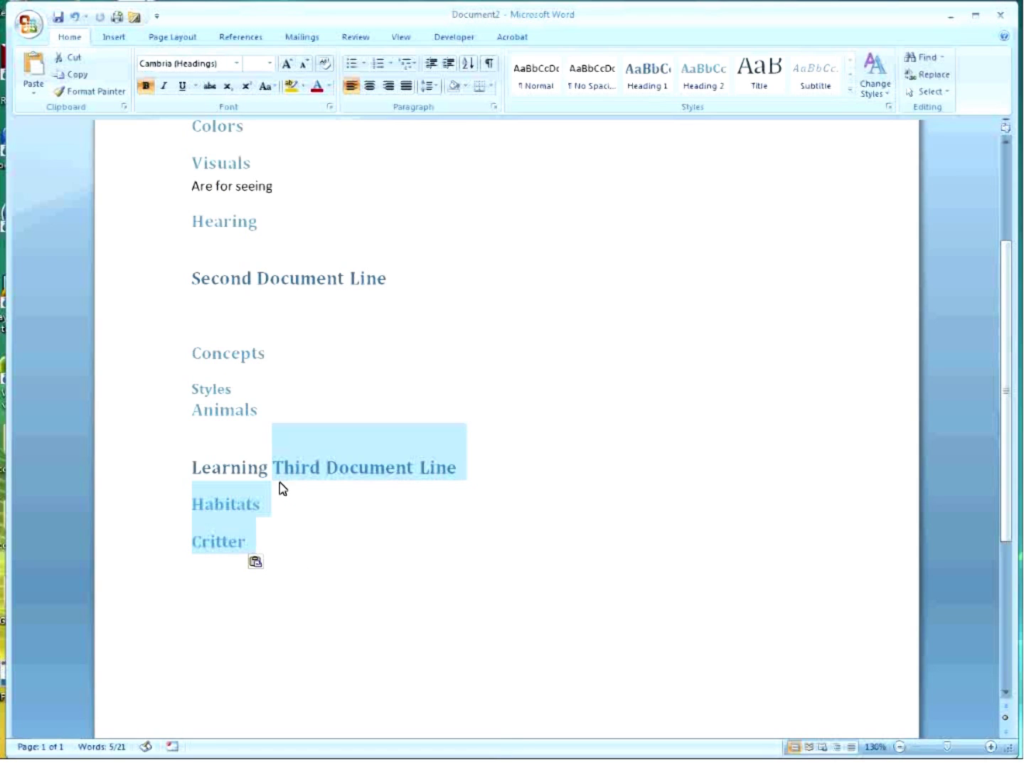
click(278, 480)
key(Return)
click(242, 467)
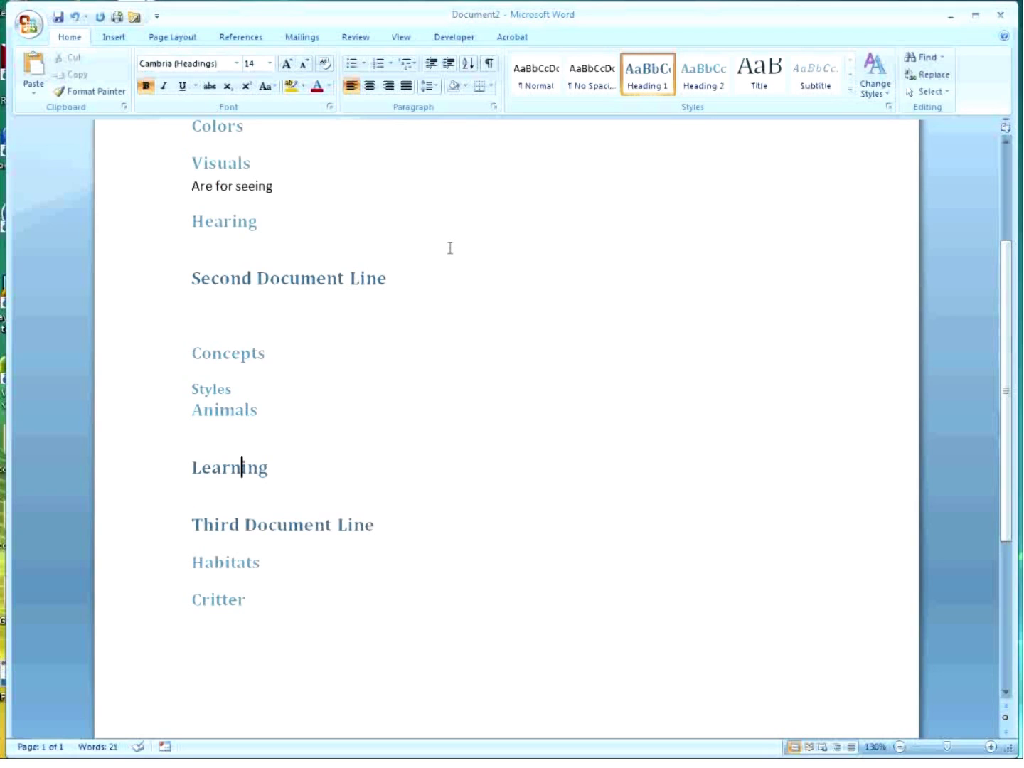
key(ctrl+z)
key(ctrl+z)
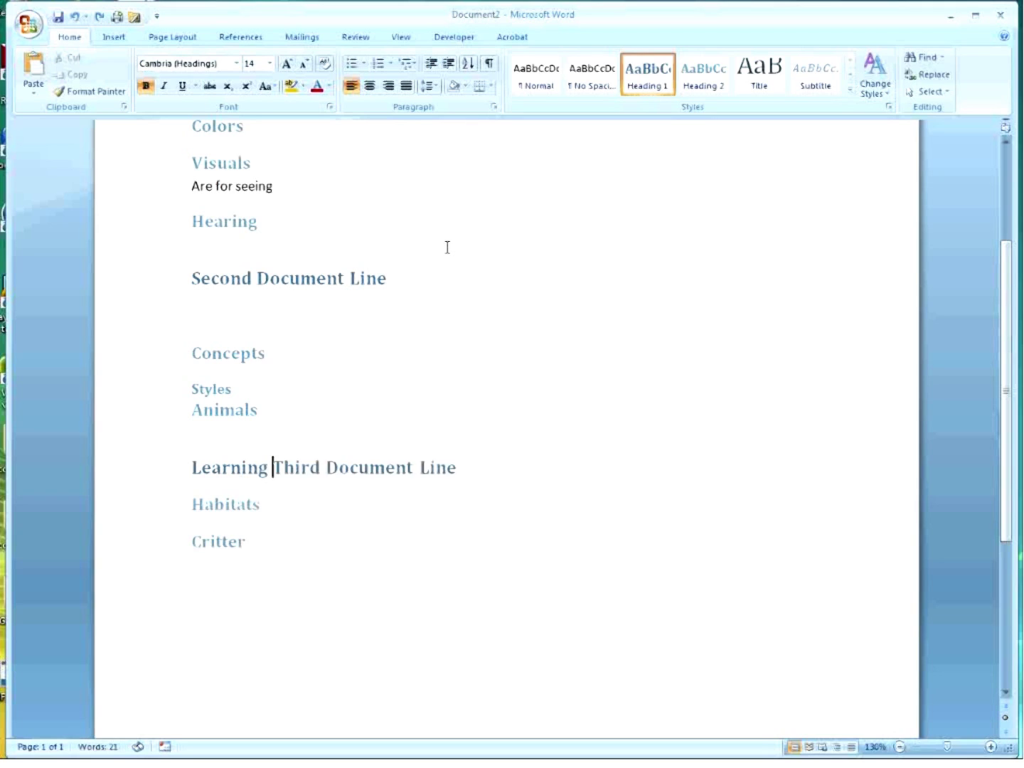
click(401, 36)
Move the Third Document Line section below Learning in the outline, then return to page layout.
click(146, 77)
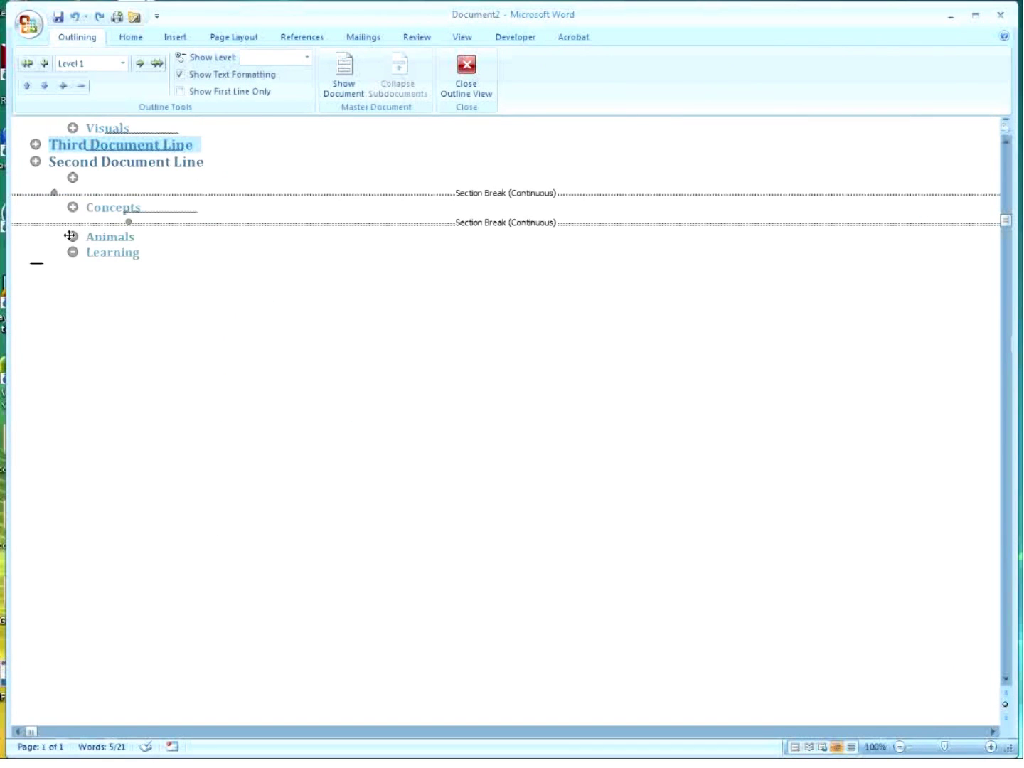
drag(36, 145, 54, 275)
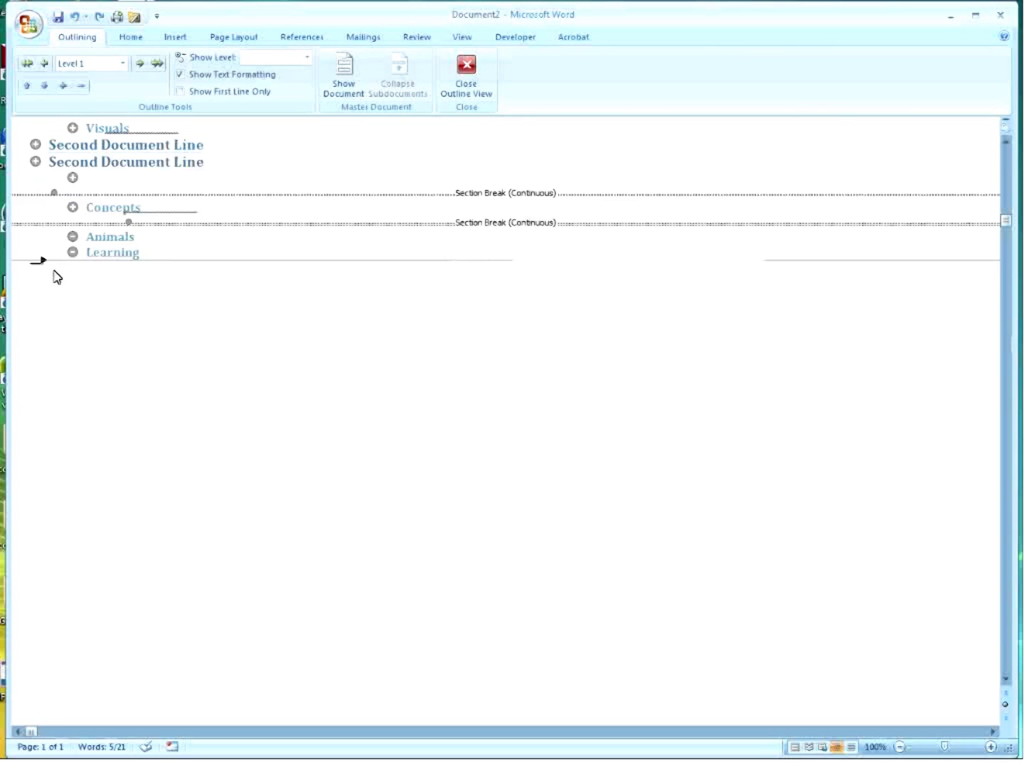
click(125, 283)
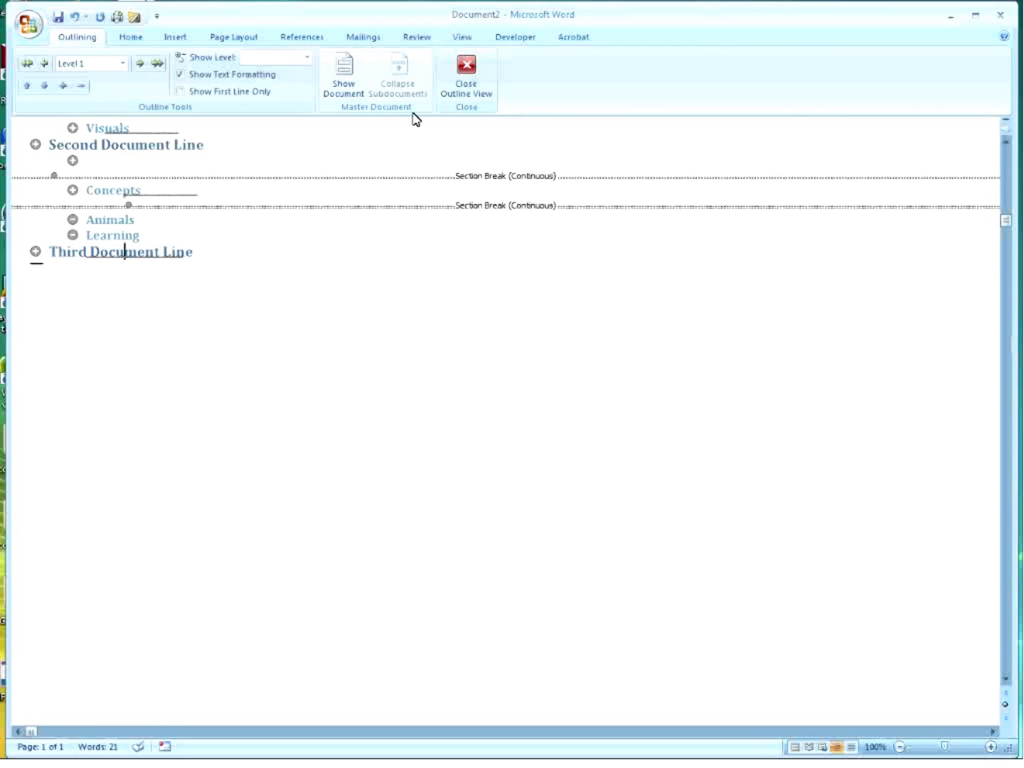
click(469, 84)
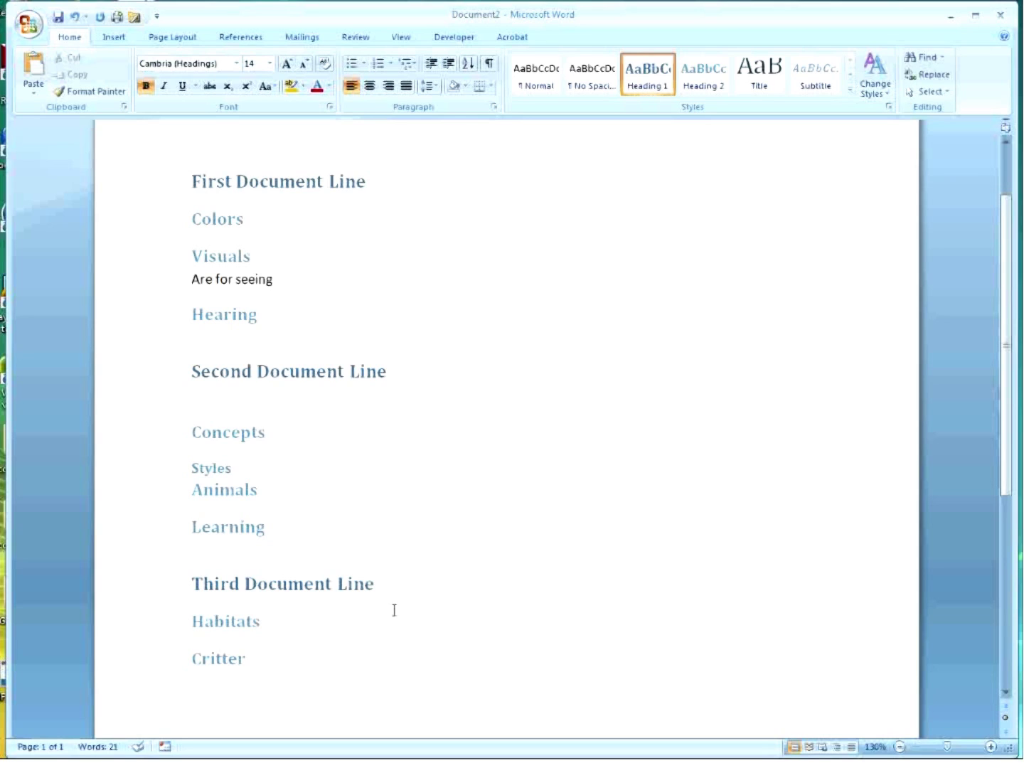
click(402, 39)
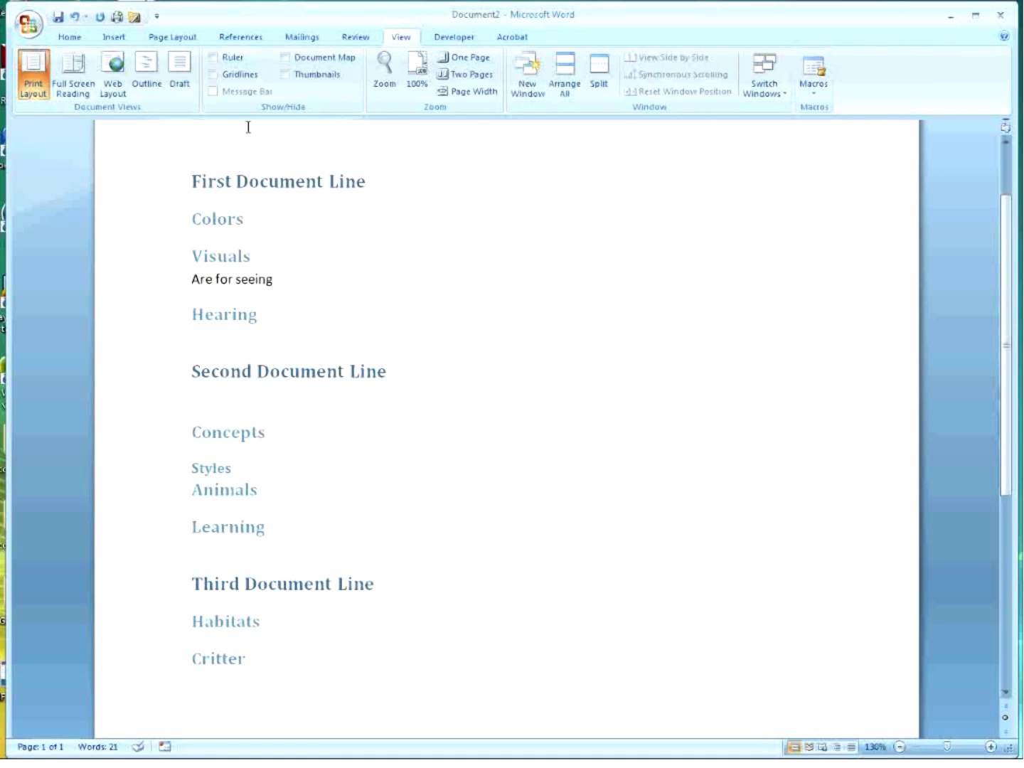
In Outline view, collapse Second Document Line so only its heading shows between First and Third.
click(146, 77)
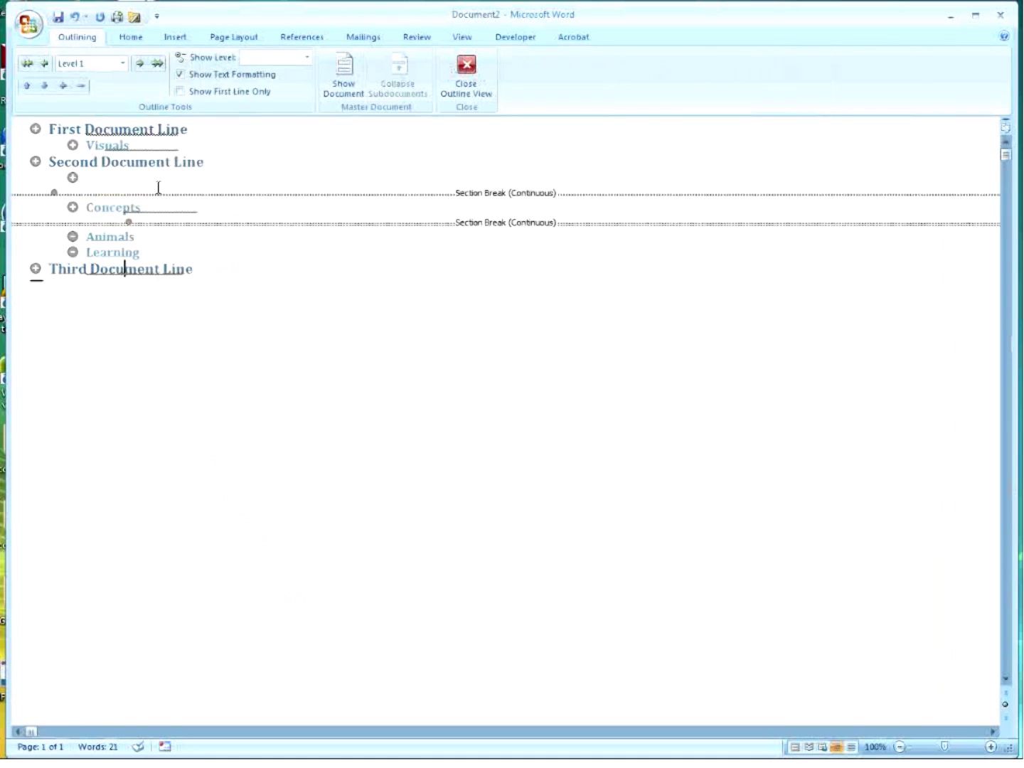
click(34, 161)
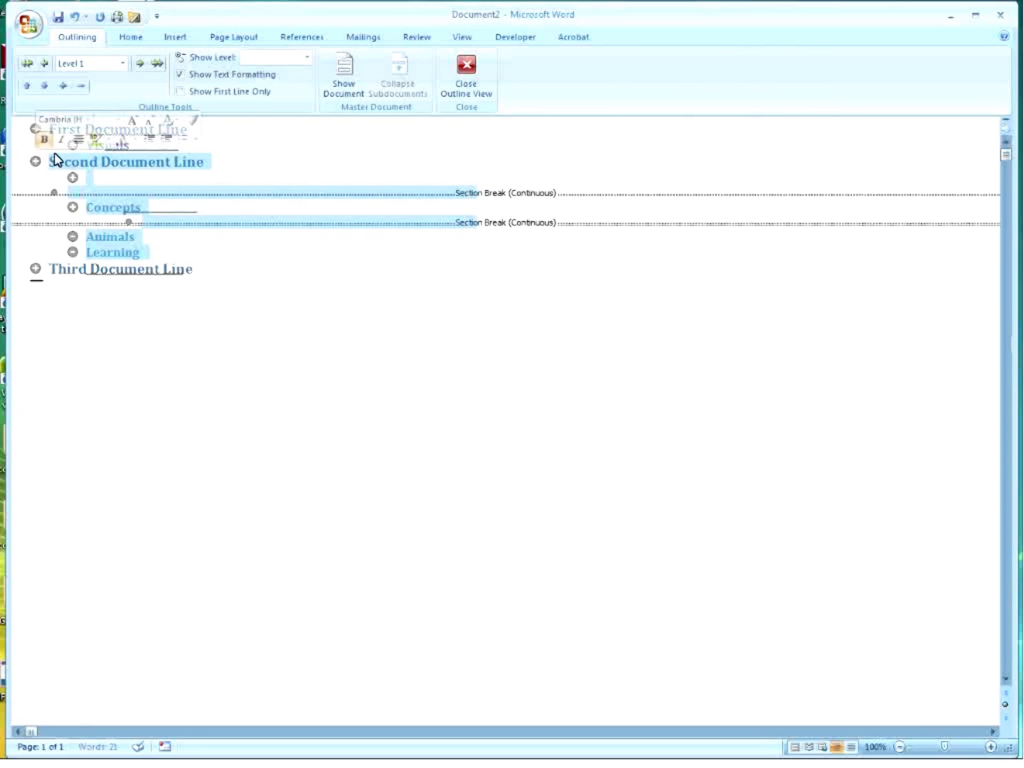
click(83, 86)
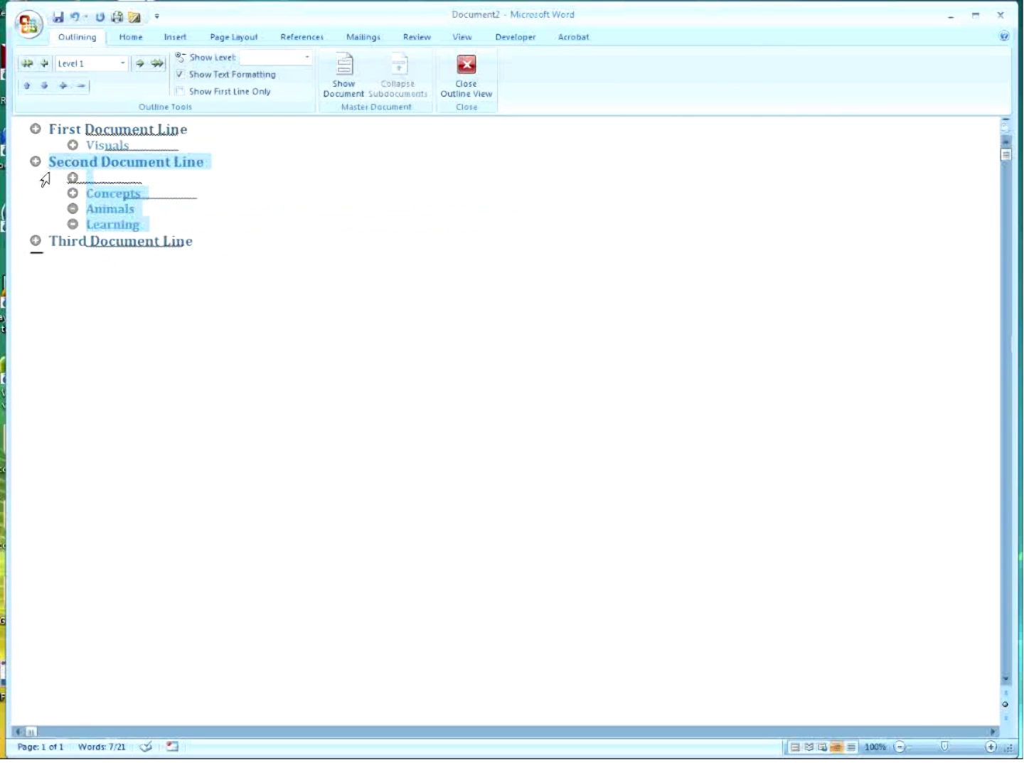
click(73, 177)
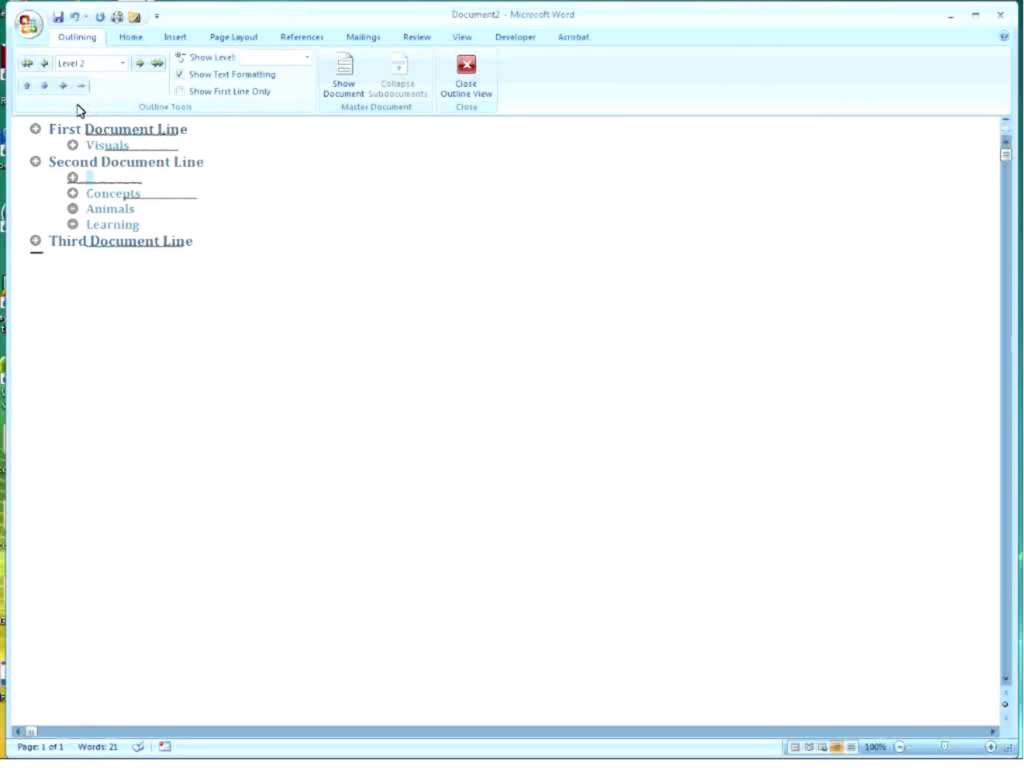
click(86, 242)
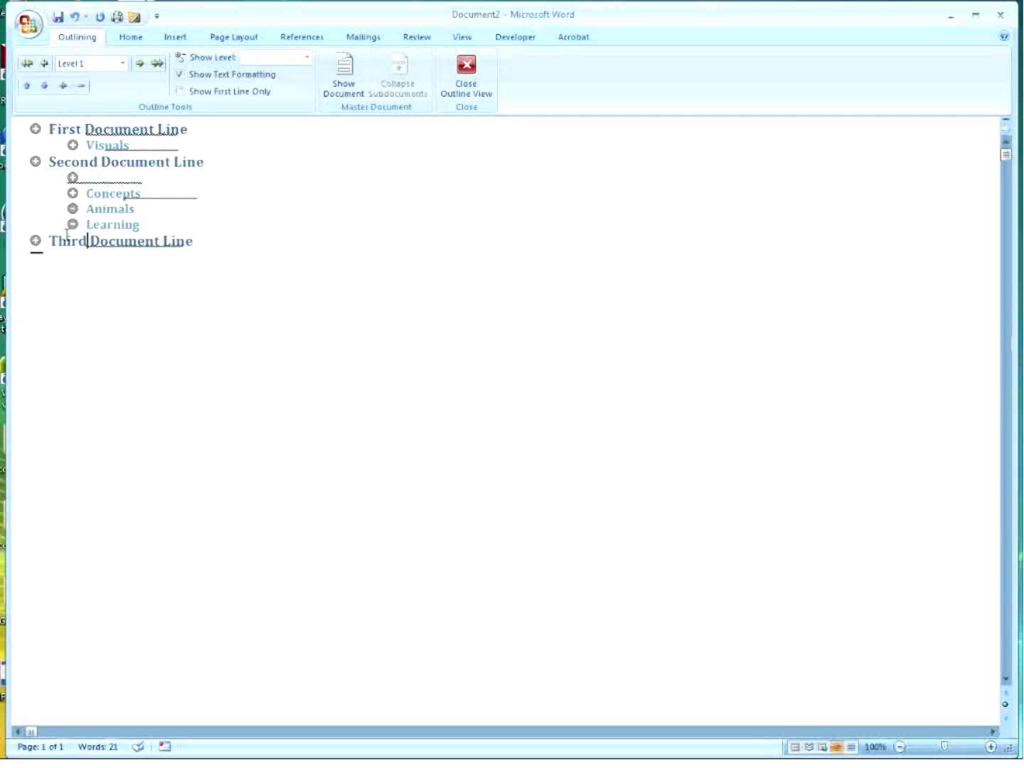
click(35, 161)
click(81, 86)
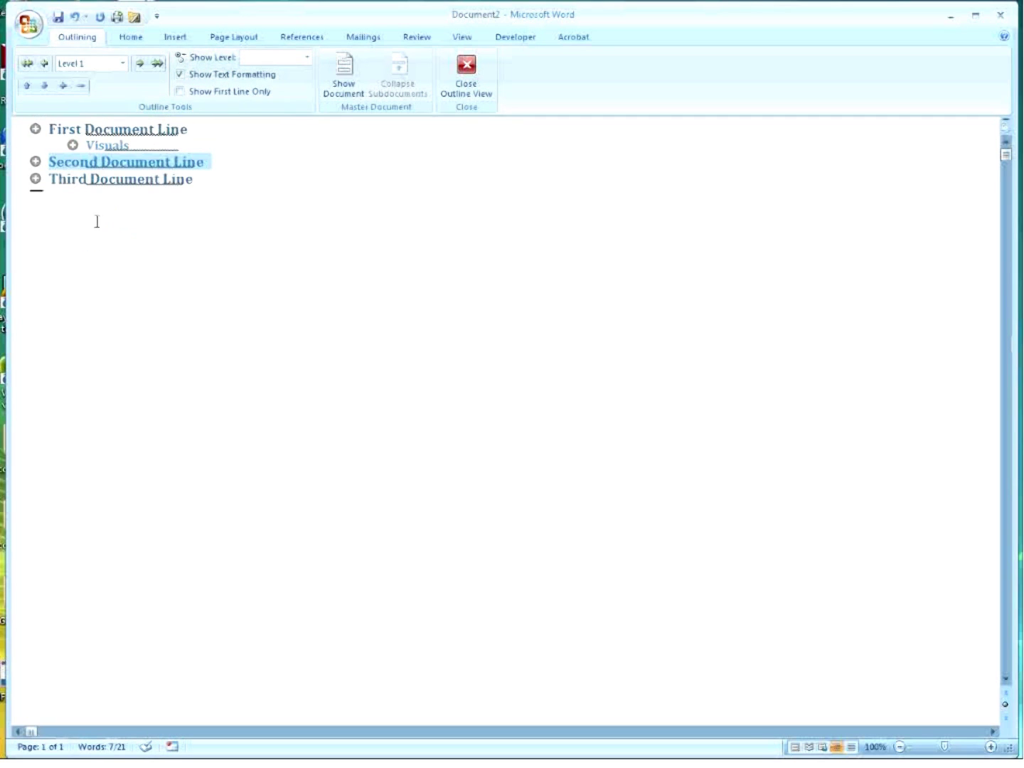
click(208, 247)
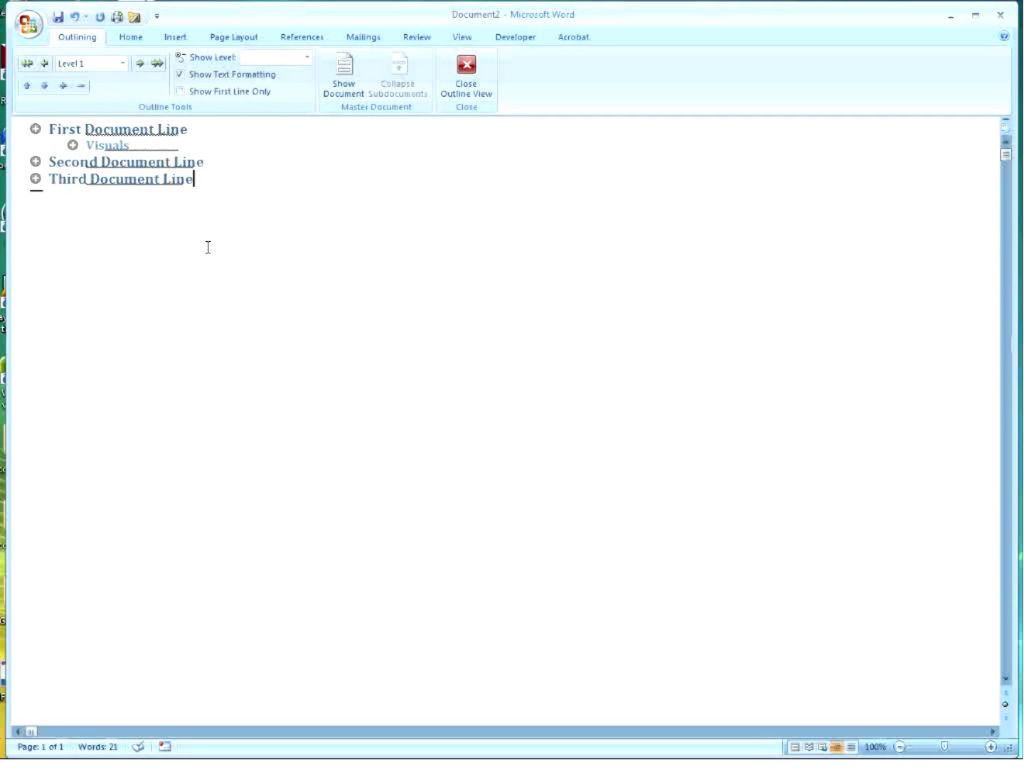
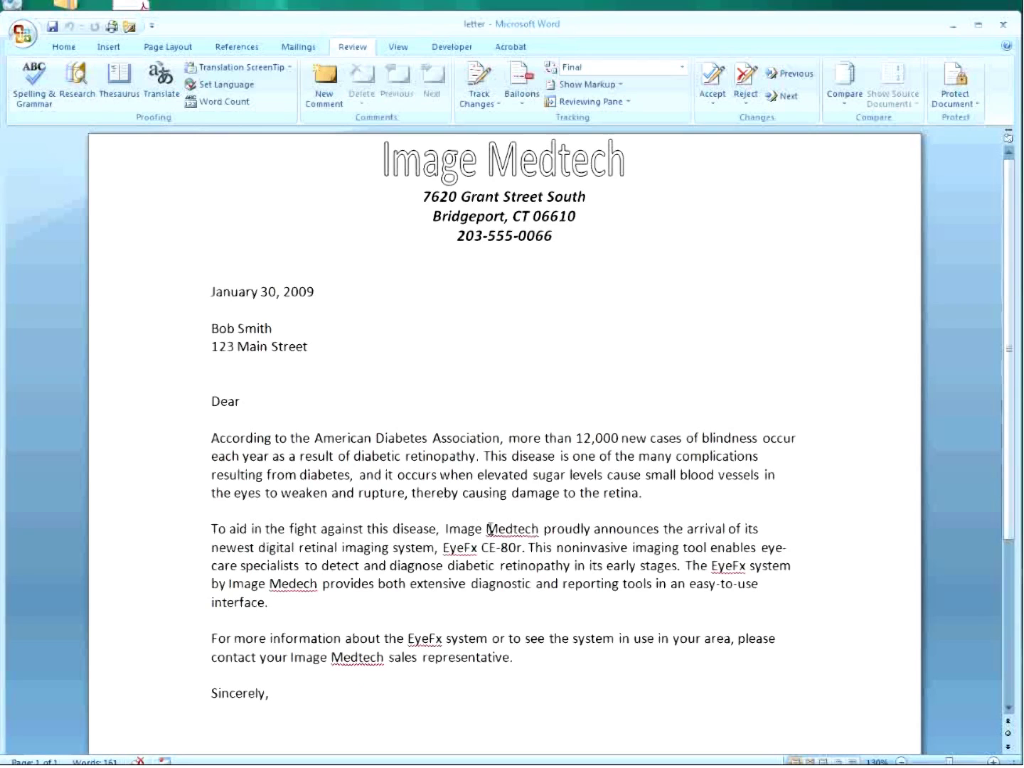
Select 'Medtech' in the second paragraph and bring up the Insert ribbon.
drag(486, 528, 536, 530)
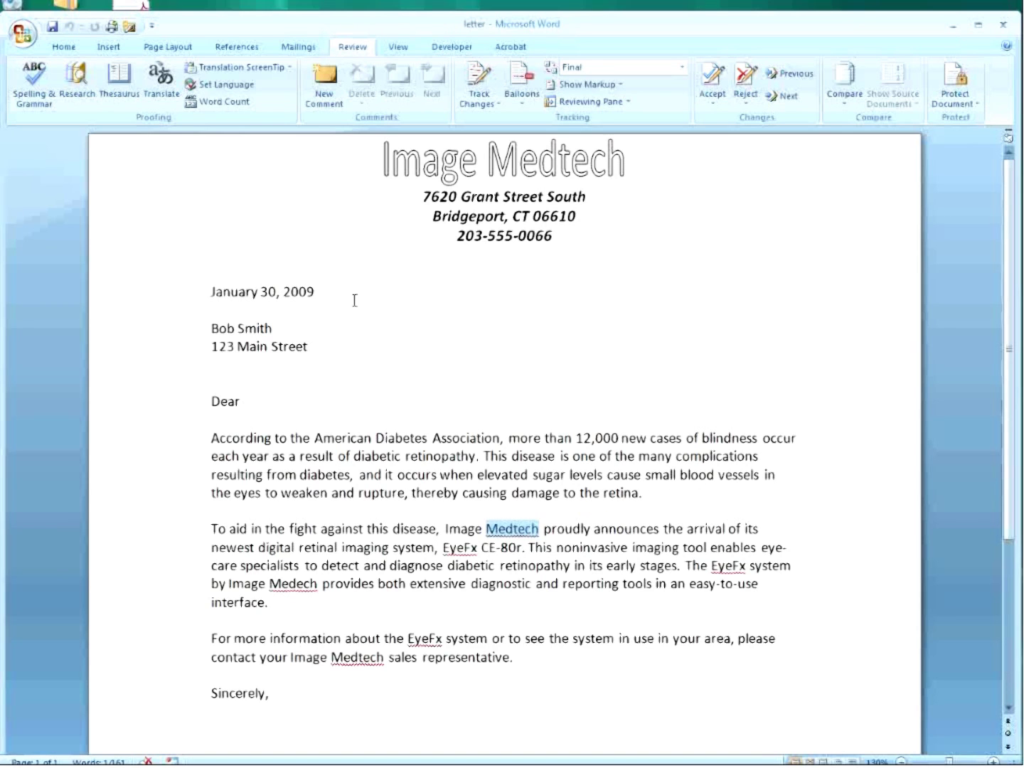
click(111, 48)
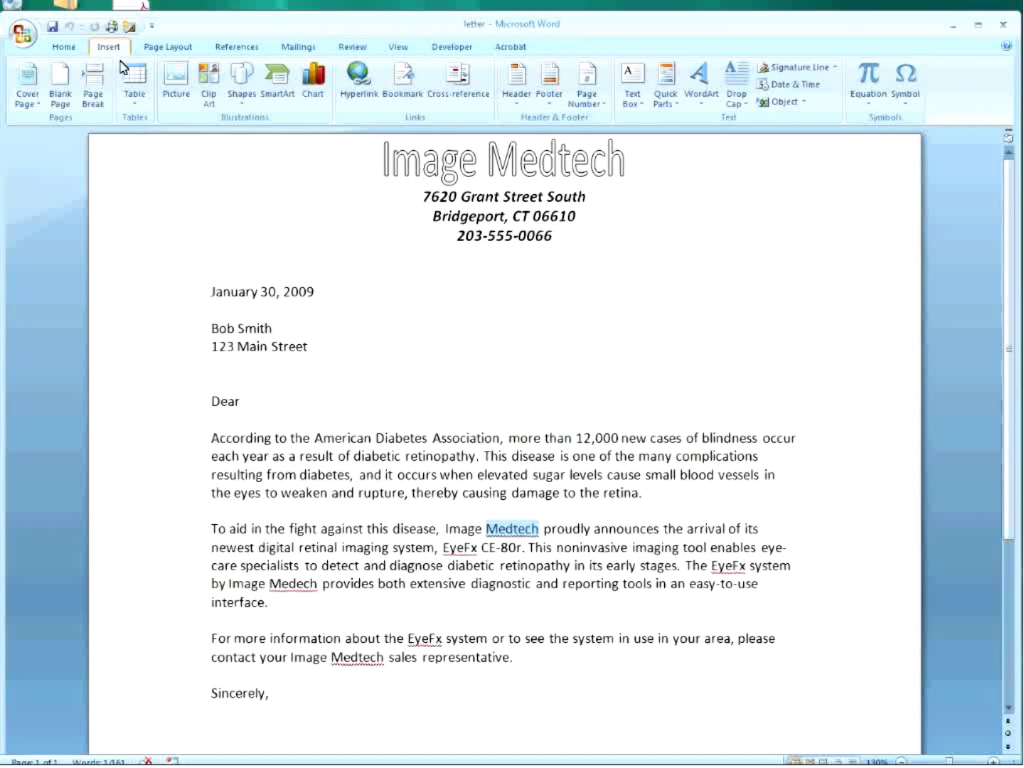
click(358, 79)
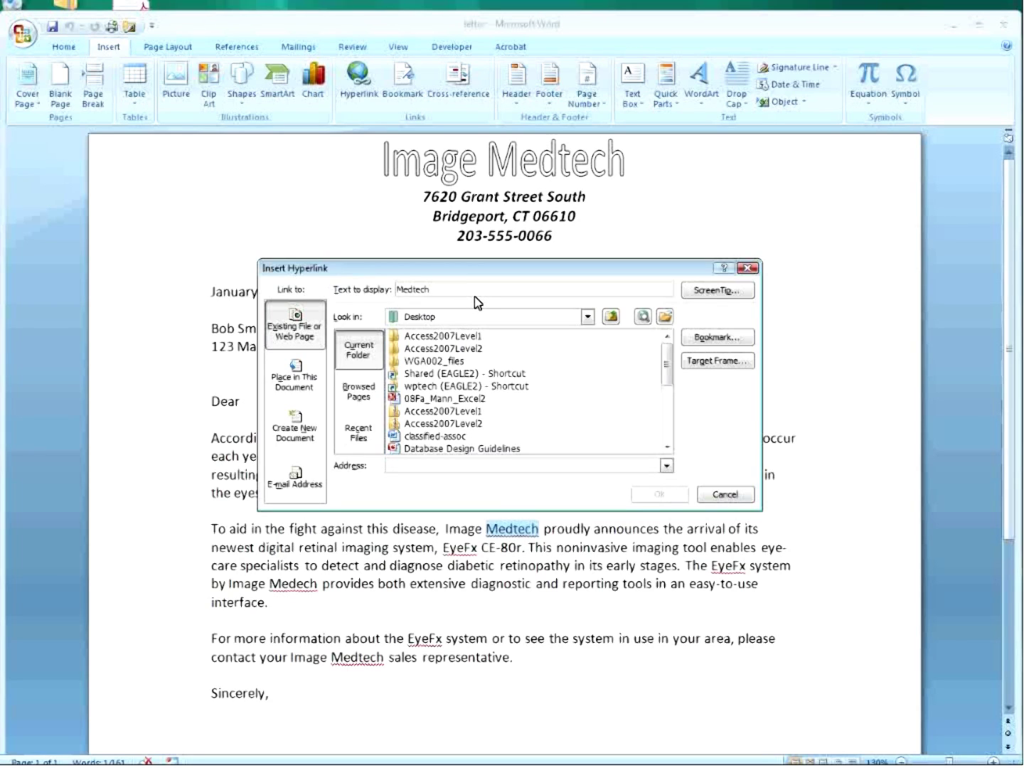
text(Equipment)
click(731, 292)
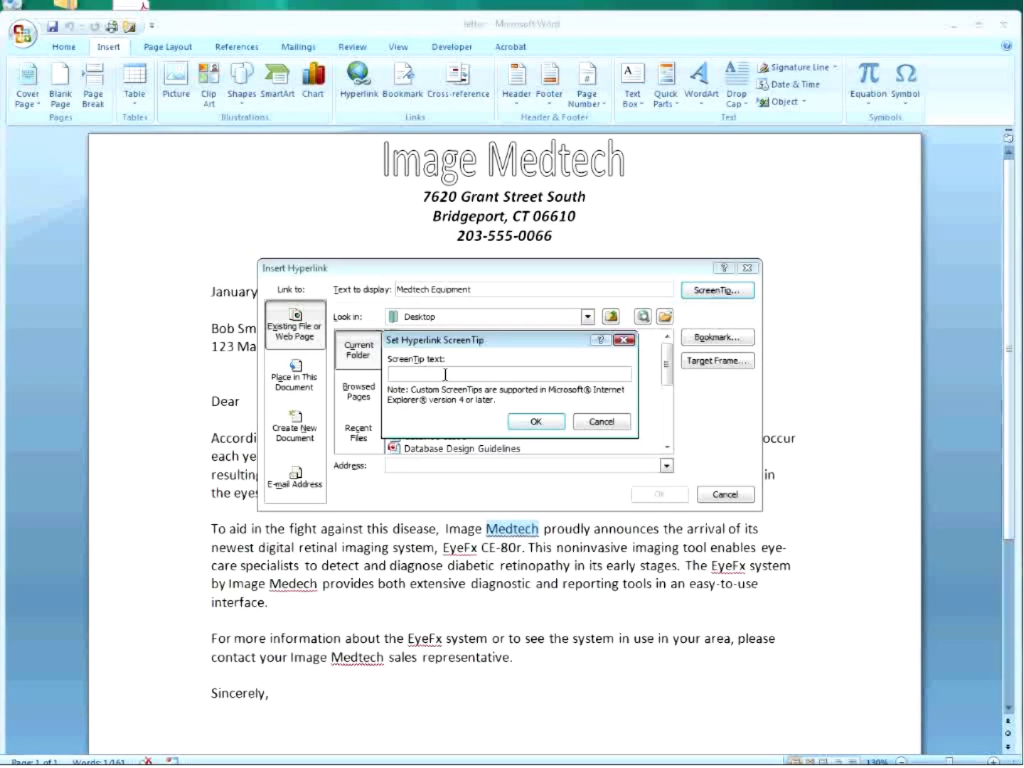
text(Send users to eyebsite)
click(535, 421)
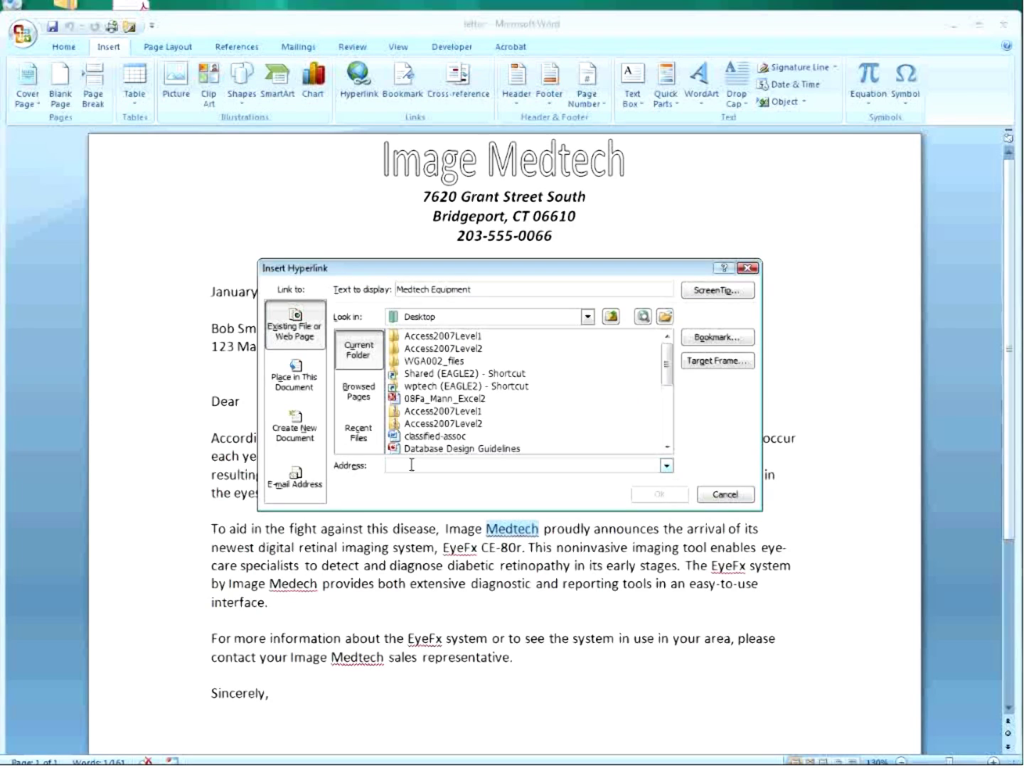
text(http://)
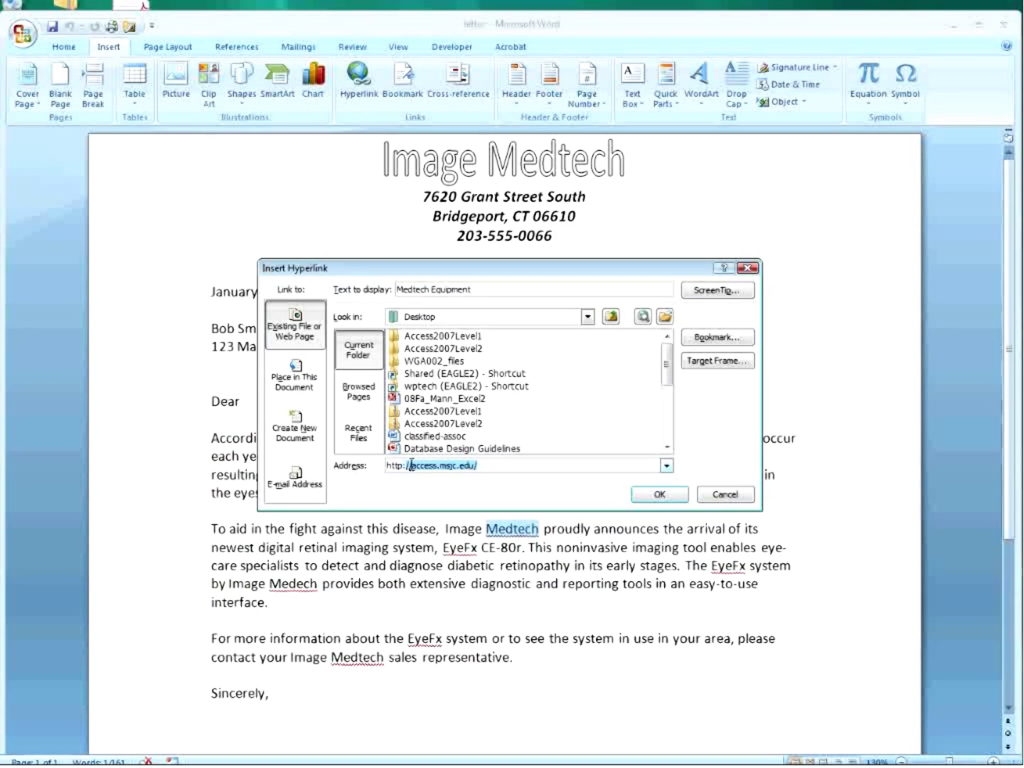
key(Delete)
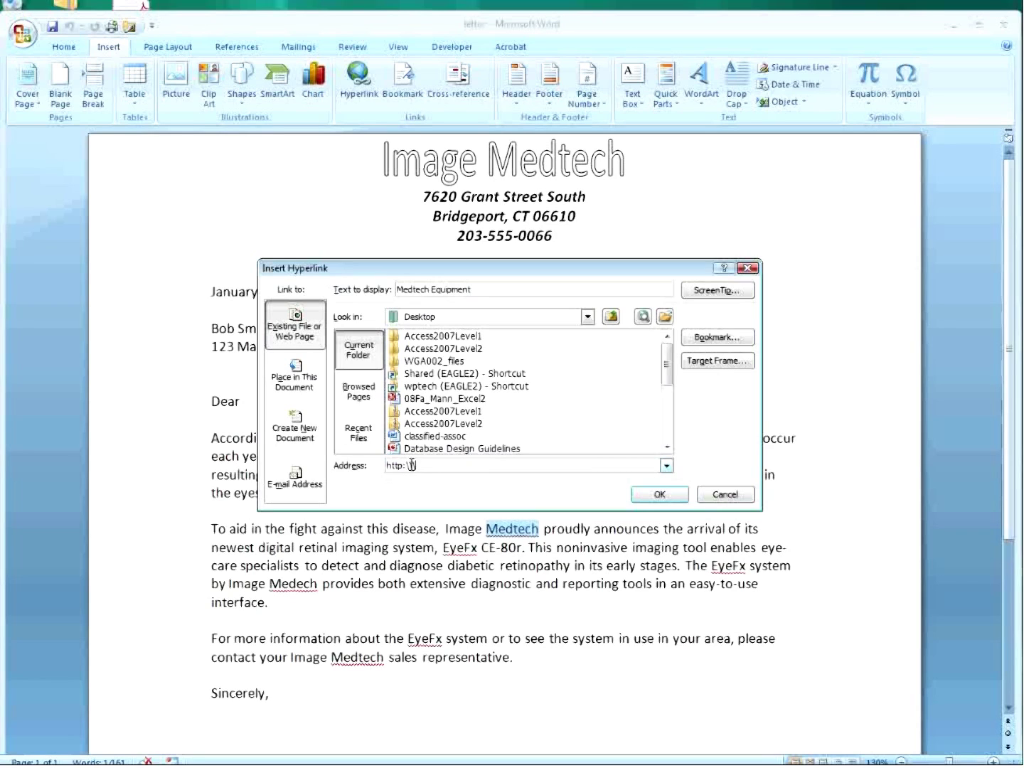
text(www.medtech.com)
click(661, 496)
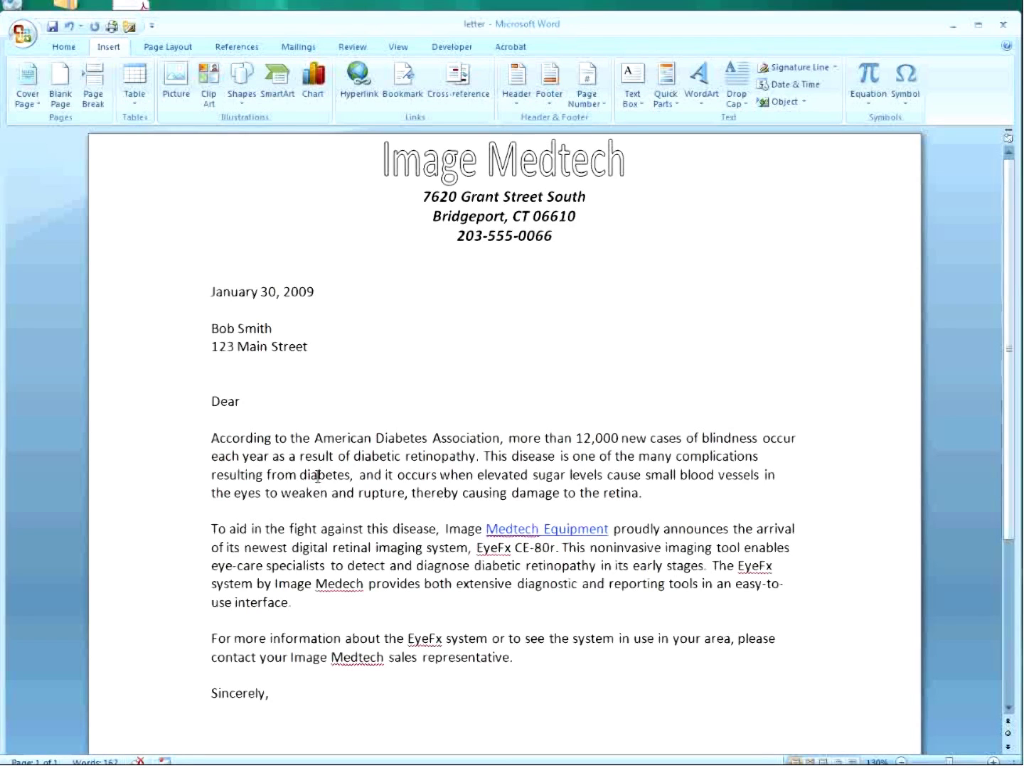
click(213, 290)
scroll(240, 358, down, 1)
scroll(240, 358, down, 3)
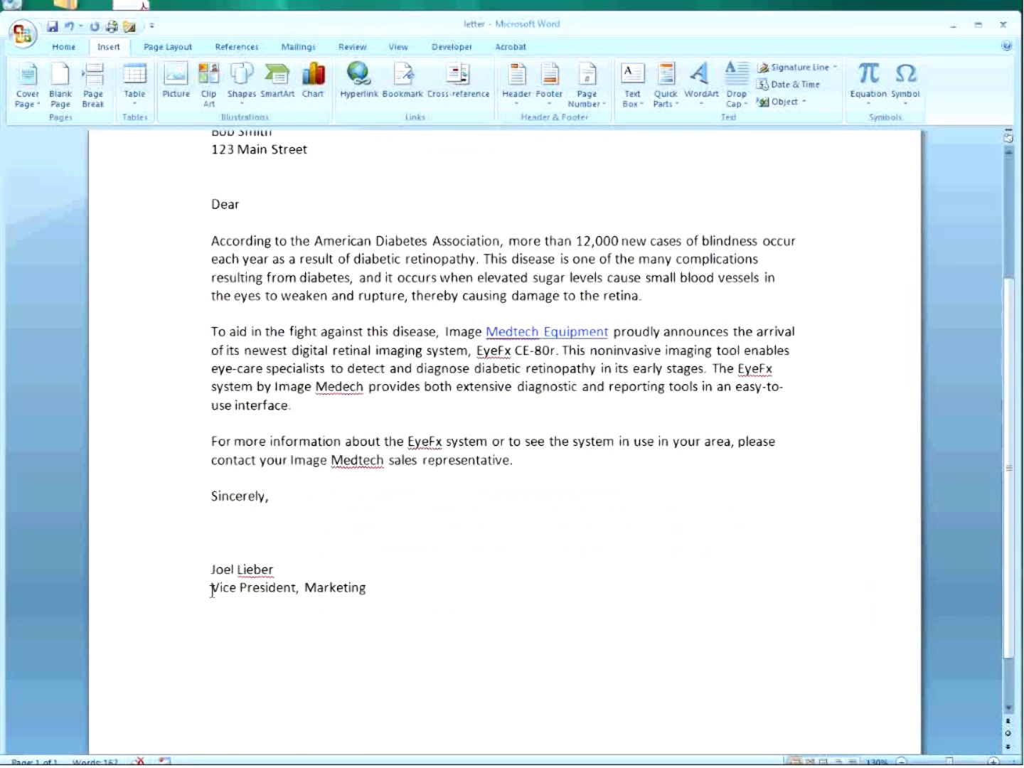
scroll(325, 441, up, 4)
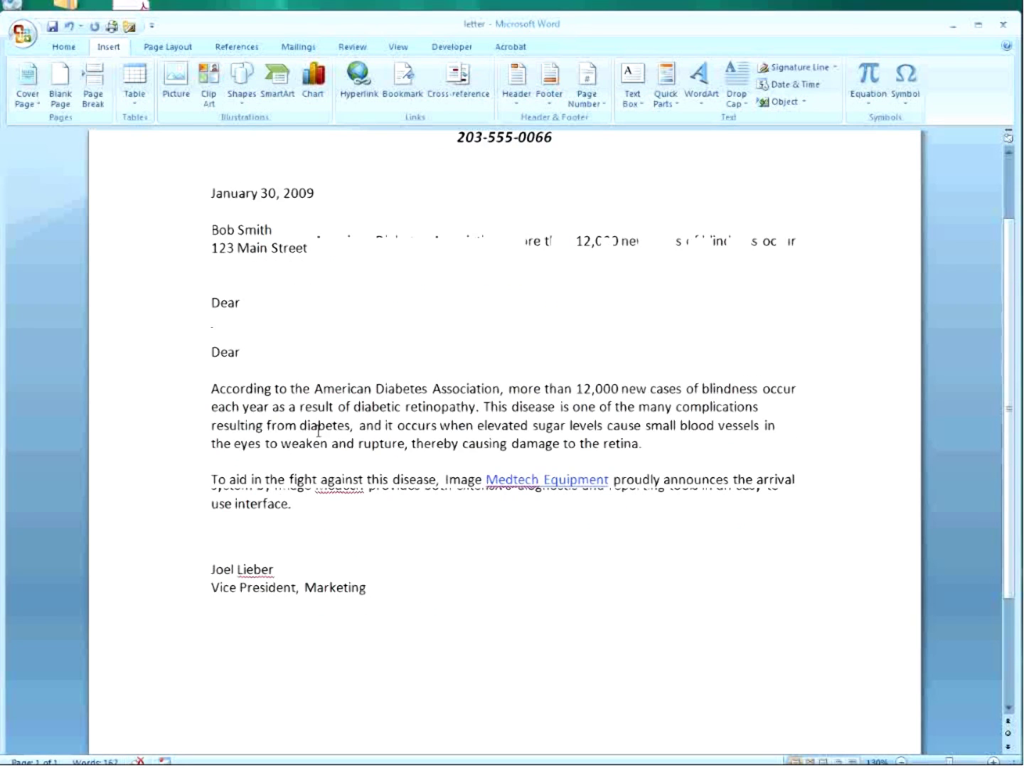
click(358, 78)
click(725, 495)
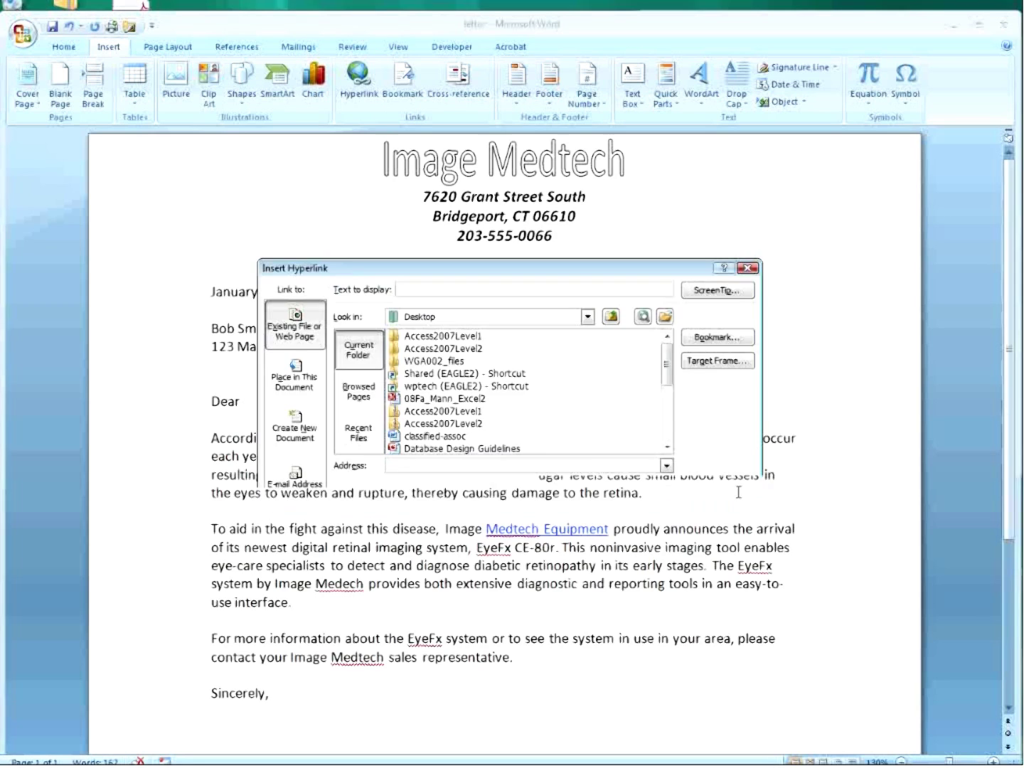
scroll(712, 512, down, 2)
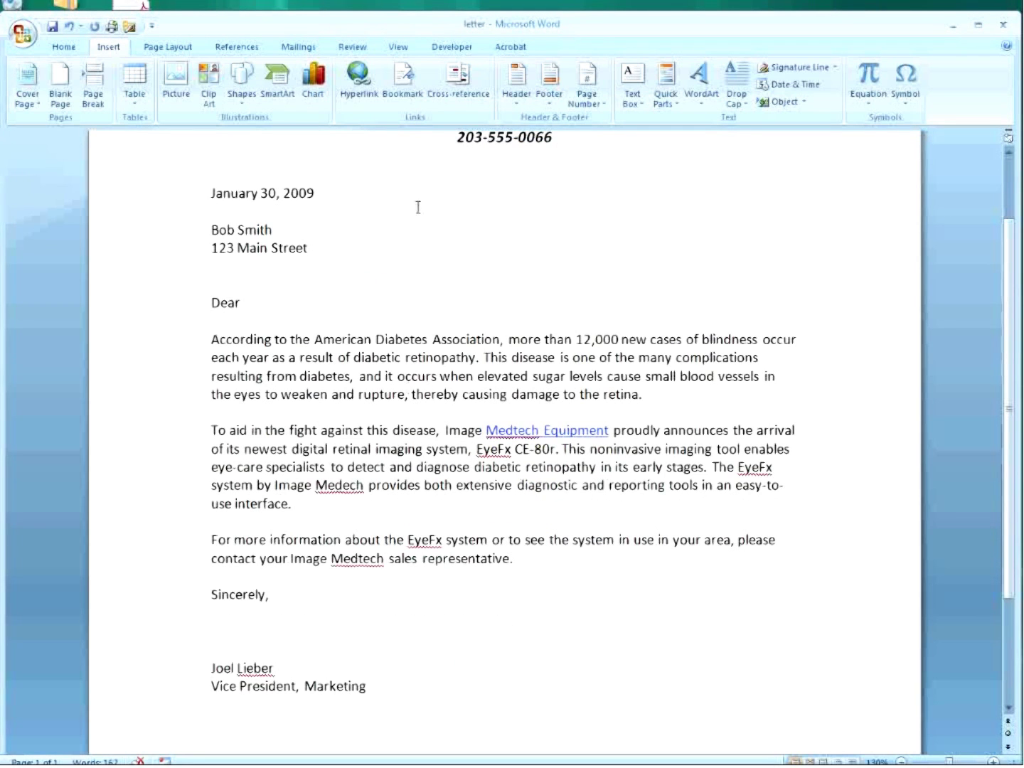
Add a bookmark named TitleOfPerson at the 'Vice President, Marketing' signature line.
click(404, 93)
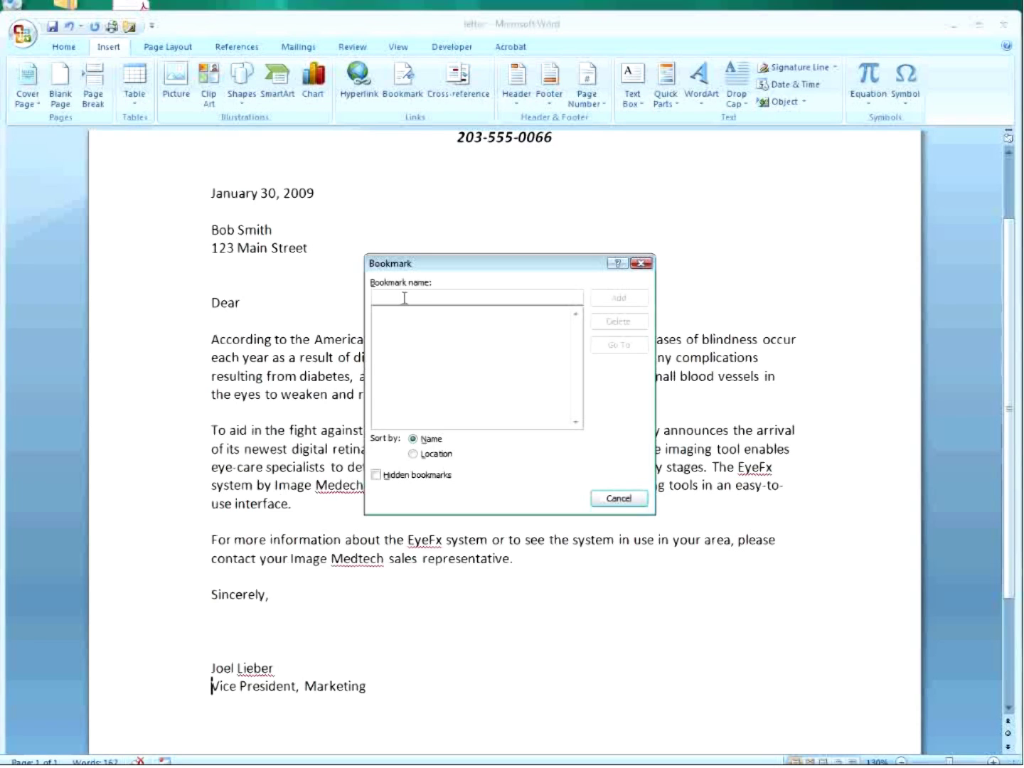
text(TitleOfPerson)
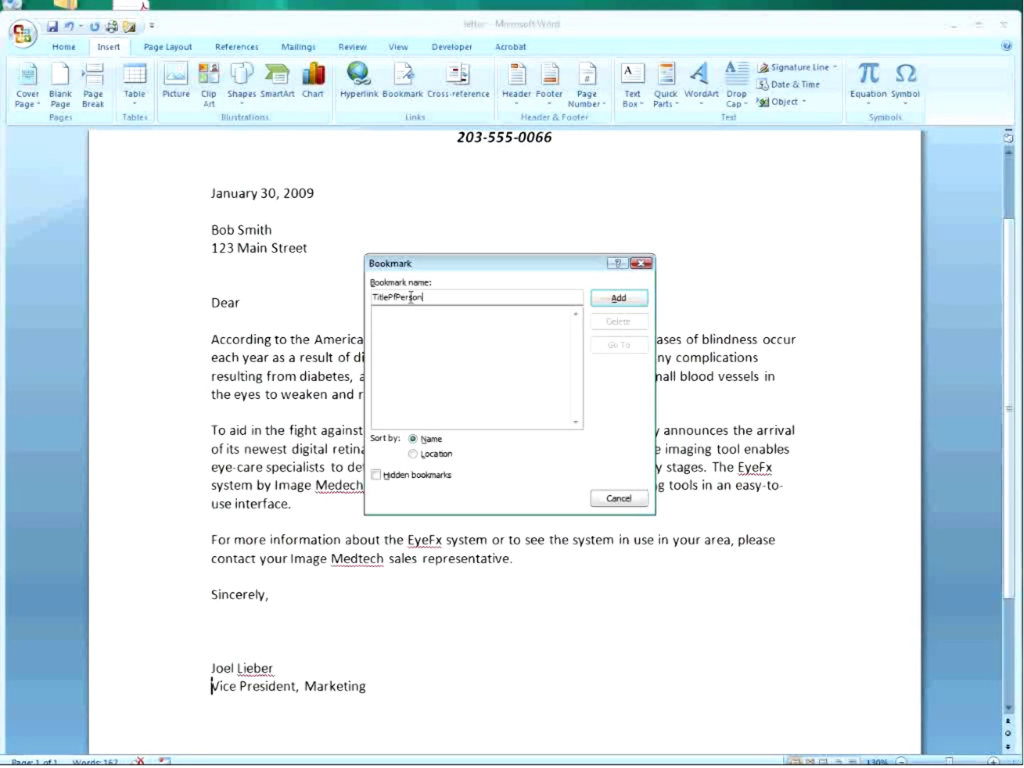
click(393, 298)
key(BackSpace)
text(O)
click(629, 298)
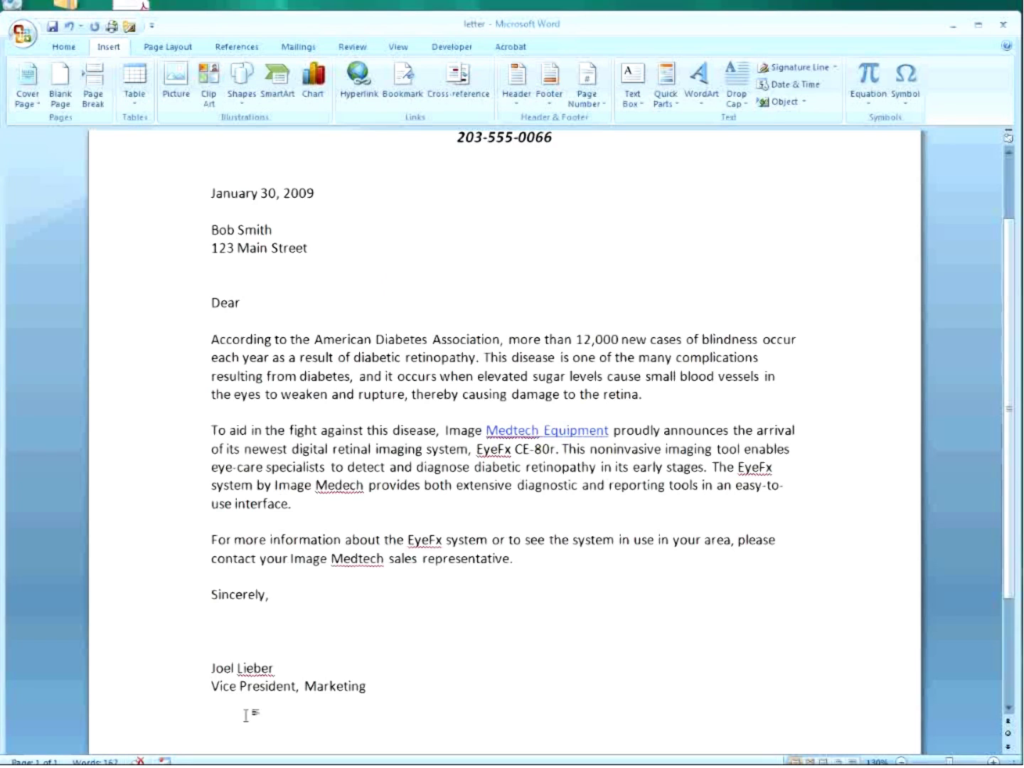
click(210, 687)
click(213, 194)
Link '7620' in the letterhead to the TitleOfPerson bookmark, then zoom to 202% and follow it.
scroll(215, 197, up, 2)
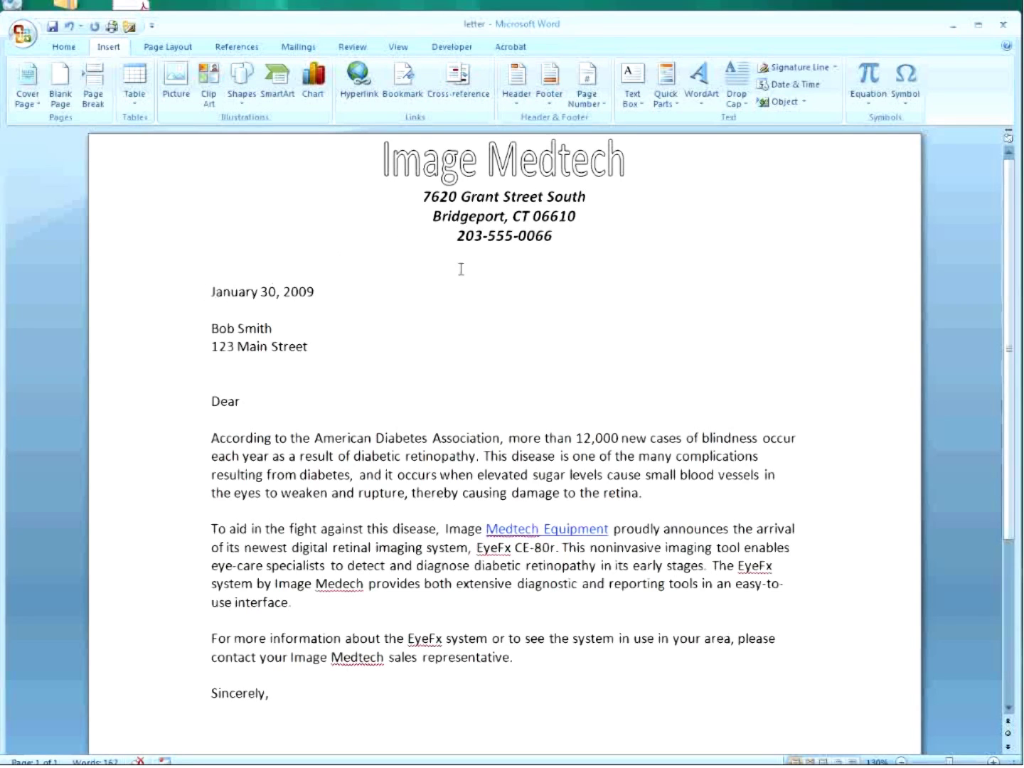
drag(425, 198, 455, 199)
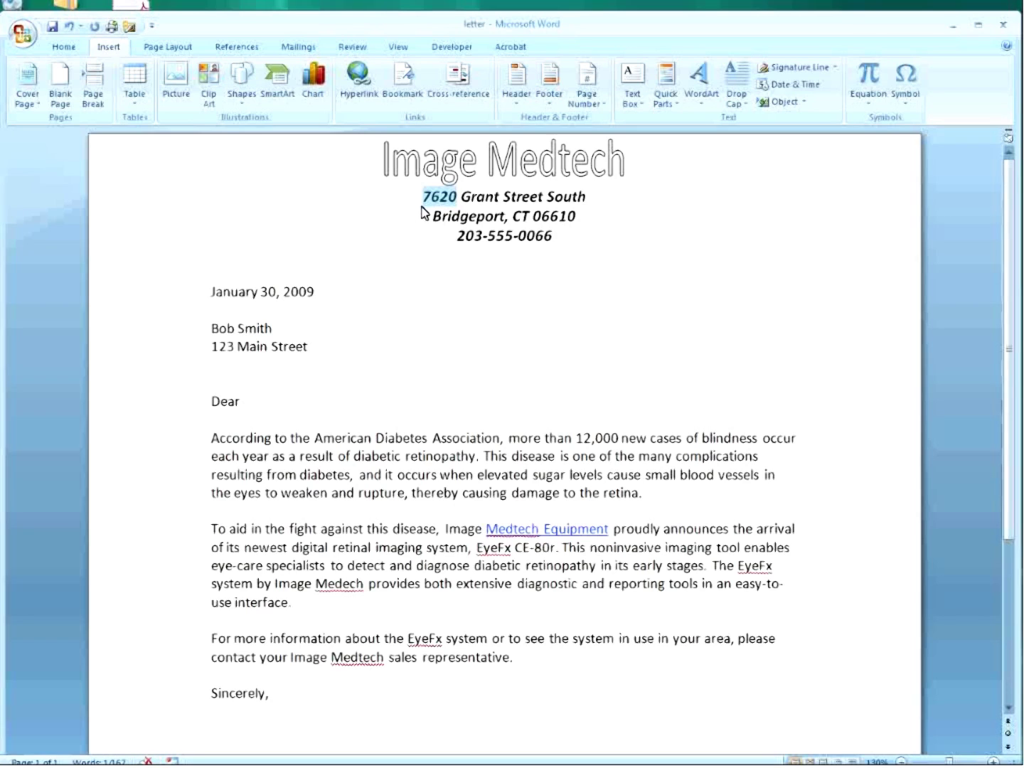
click(385, 169)
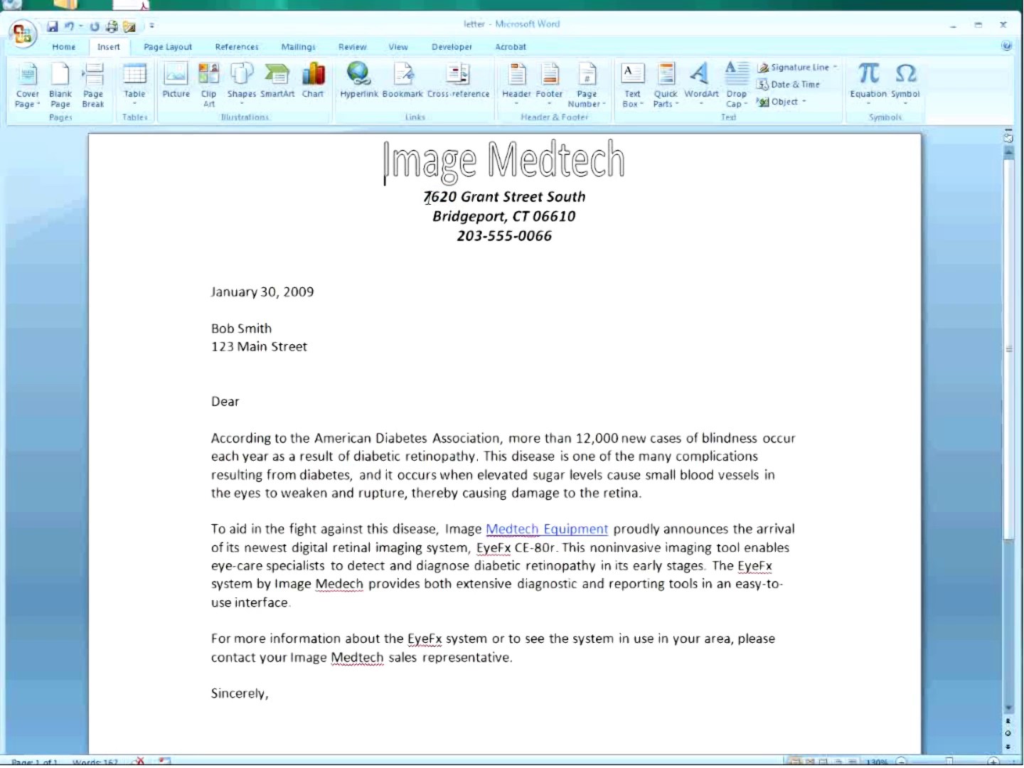
drag(423, 196, 458, 195)
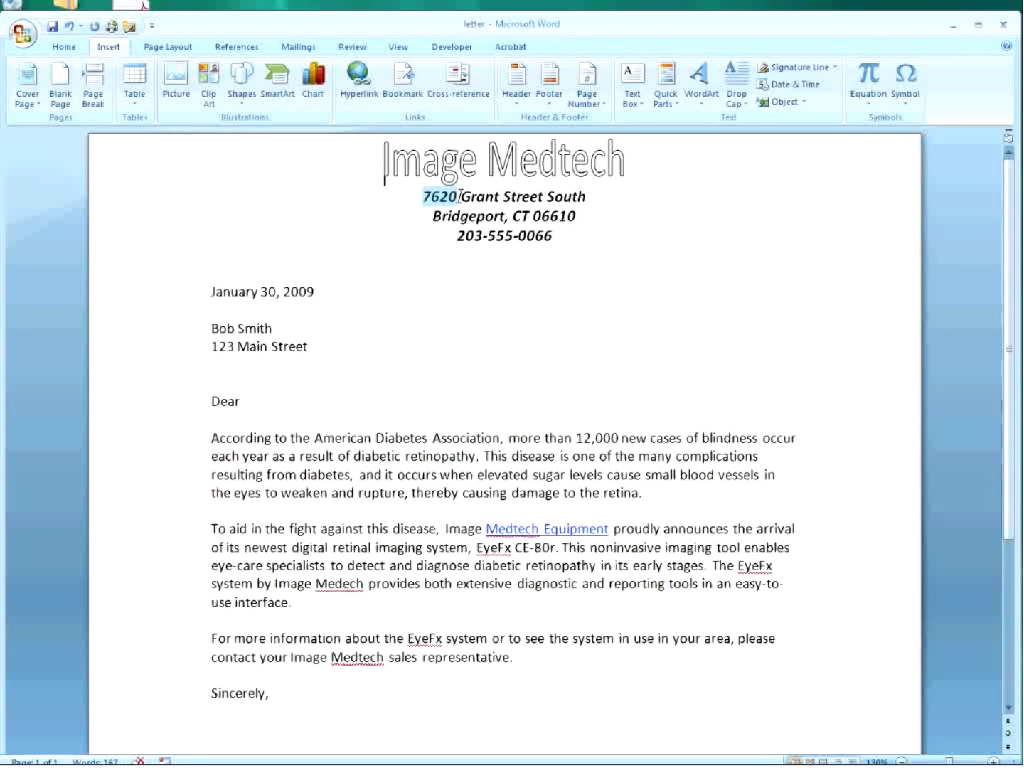
click(358, 82)
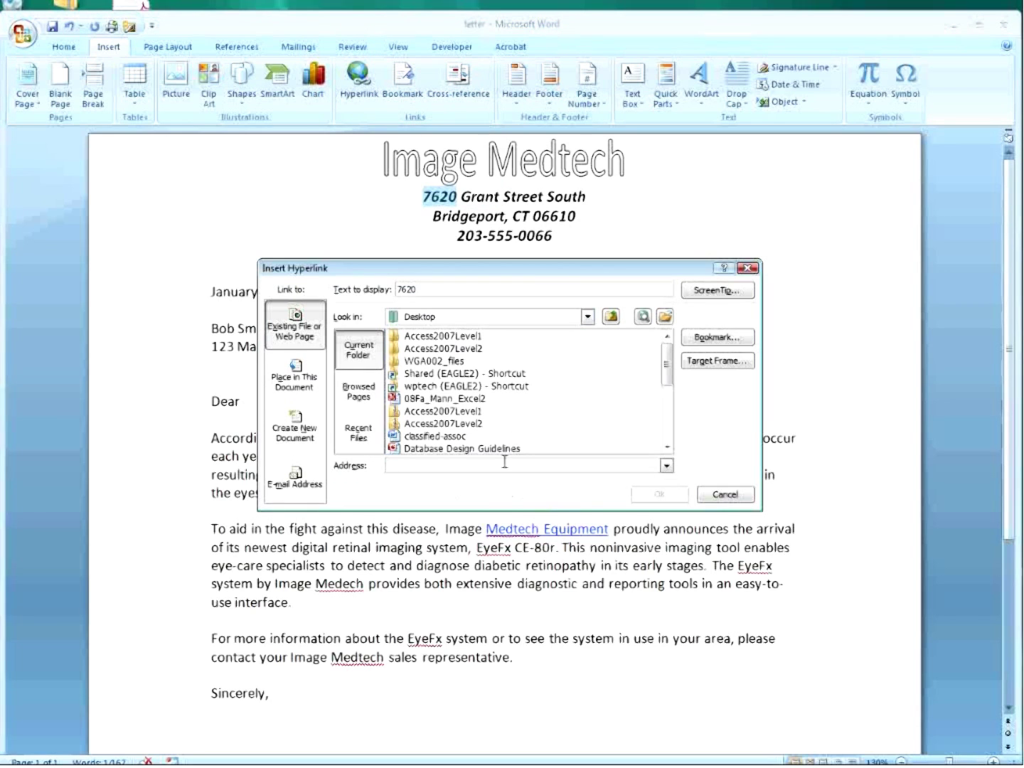
click(292, 382)
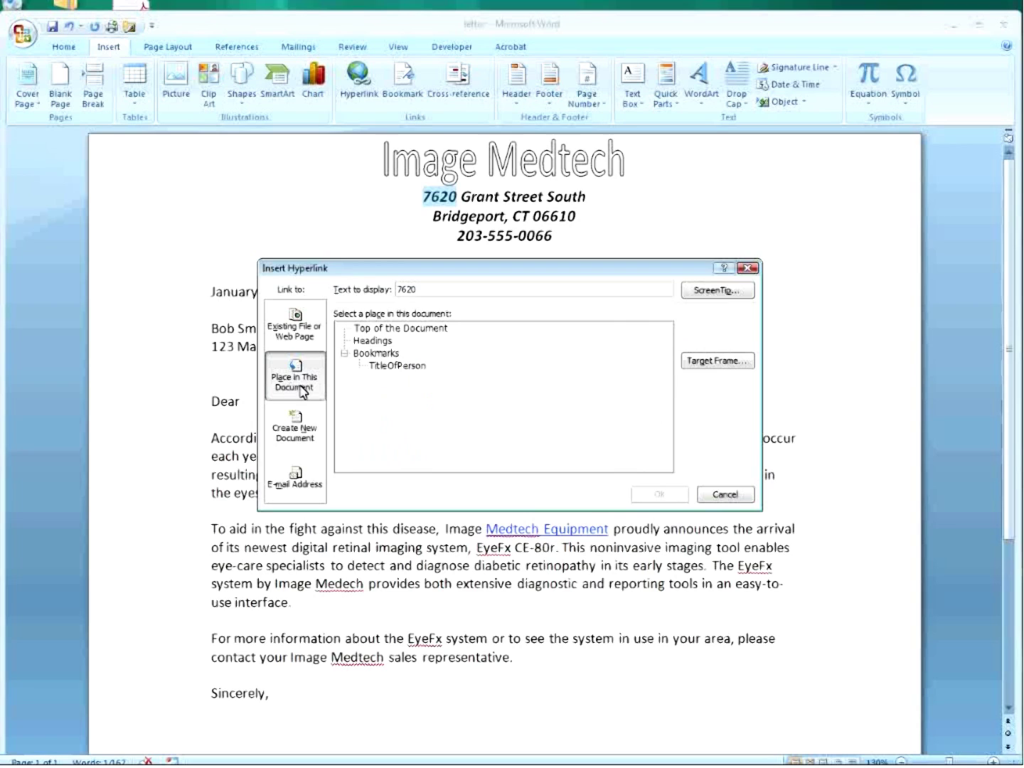
click(399, 368)
click(655, 495)
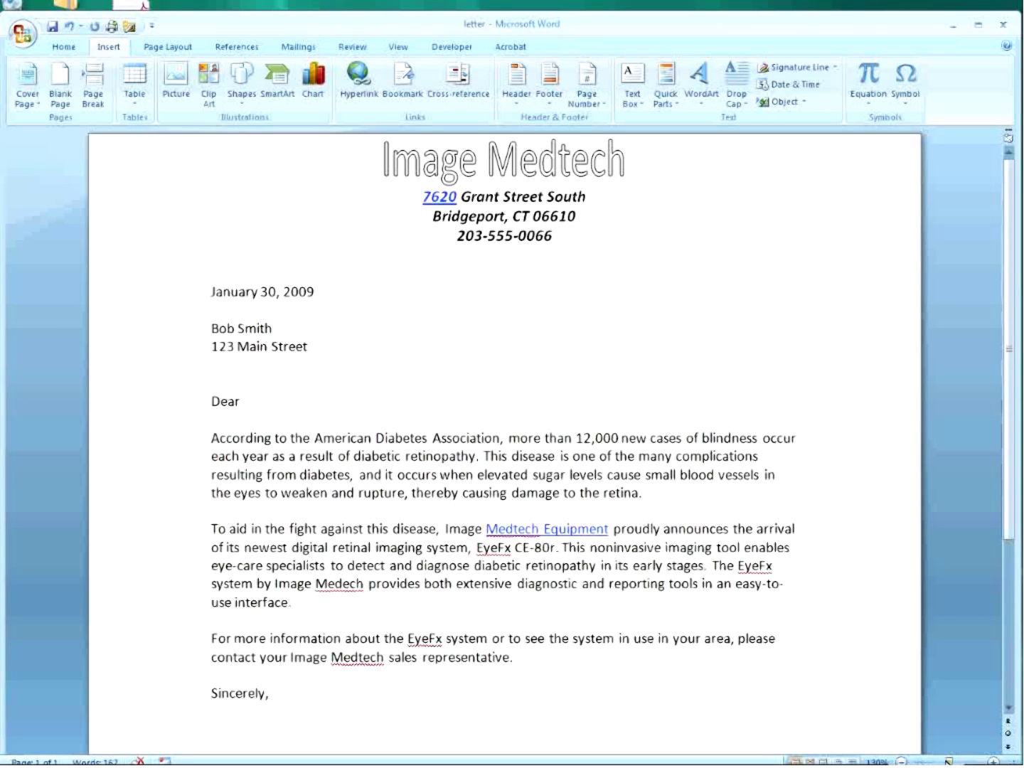
drag(949, 761, 955, 760)
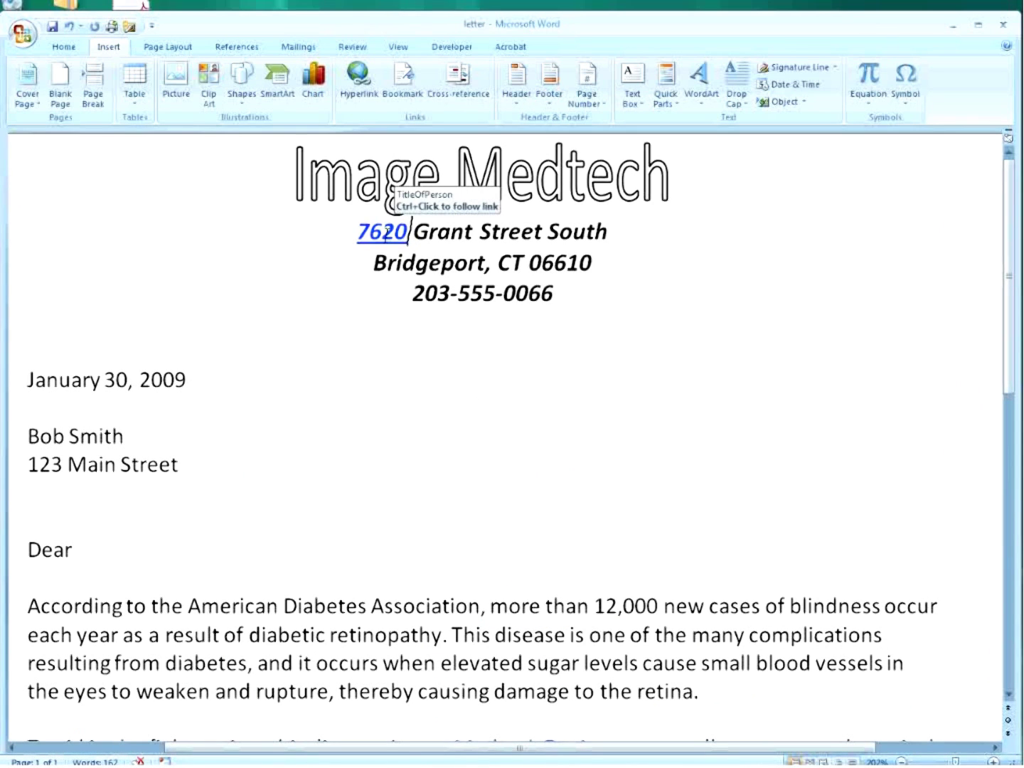
ctrl+click(387, 234)
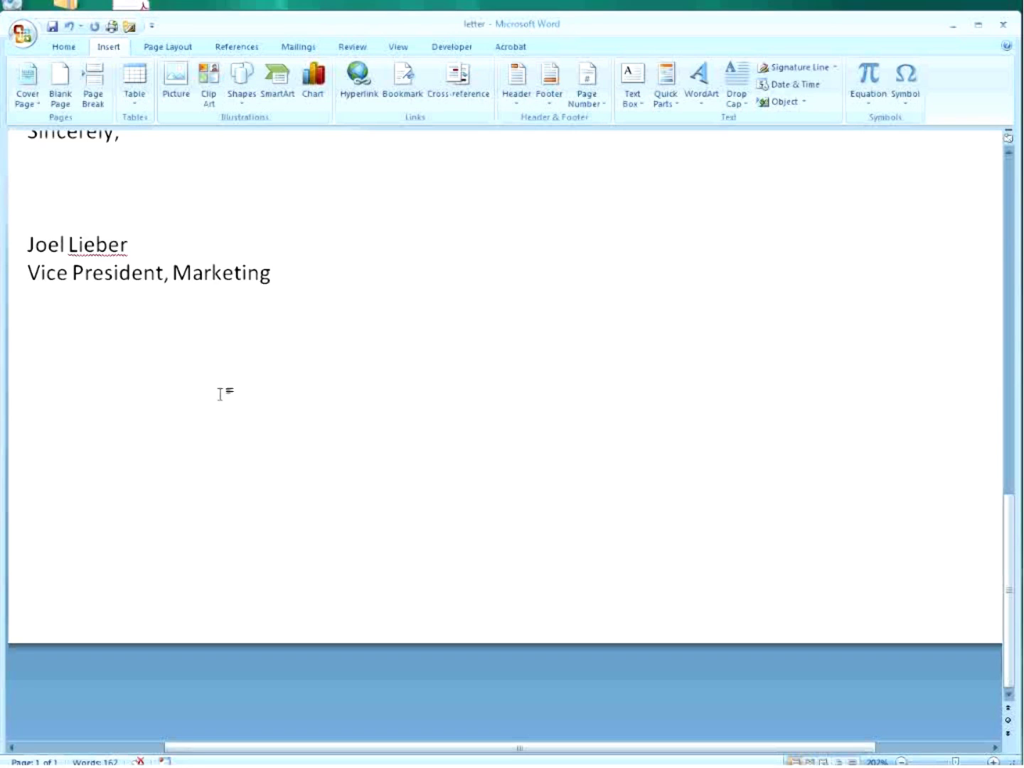
Scroll to the top and zoom out to about 98% to show the whole letter page.
scroll(246, 401, up, 4)
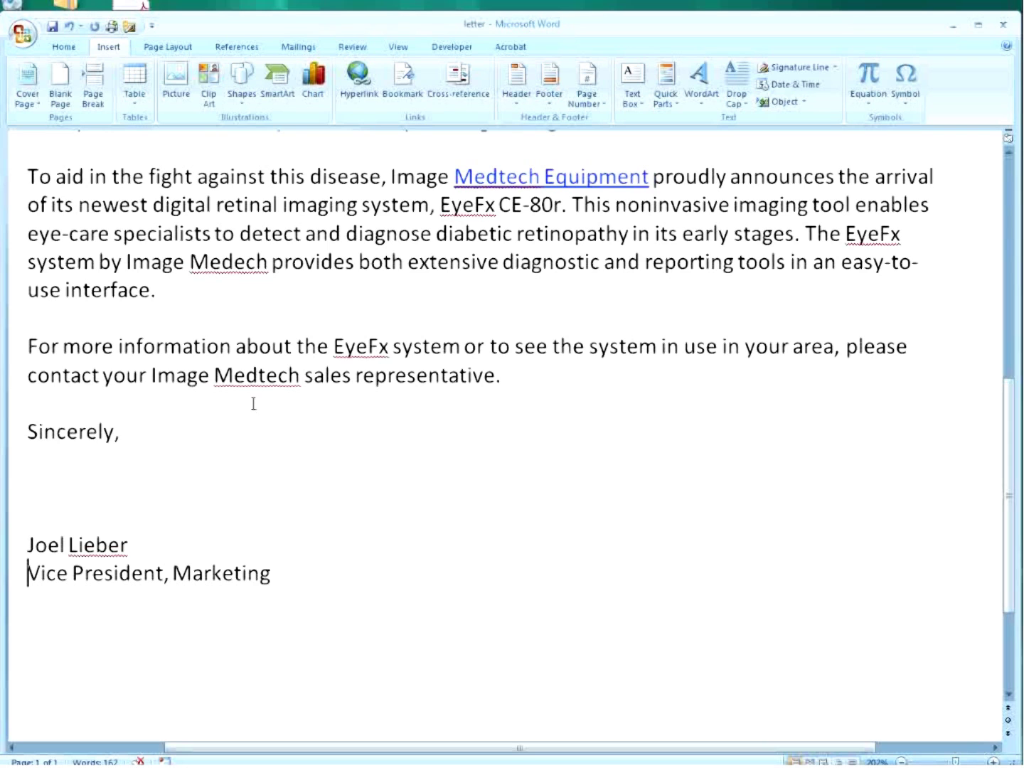
scroll(253, 403, up, 7)
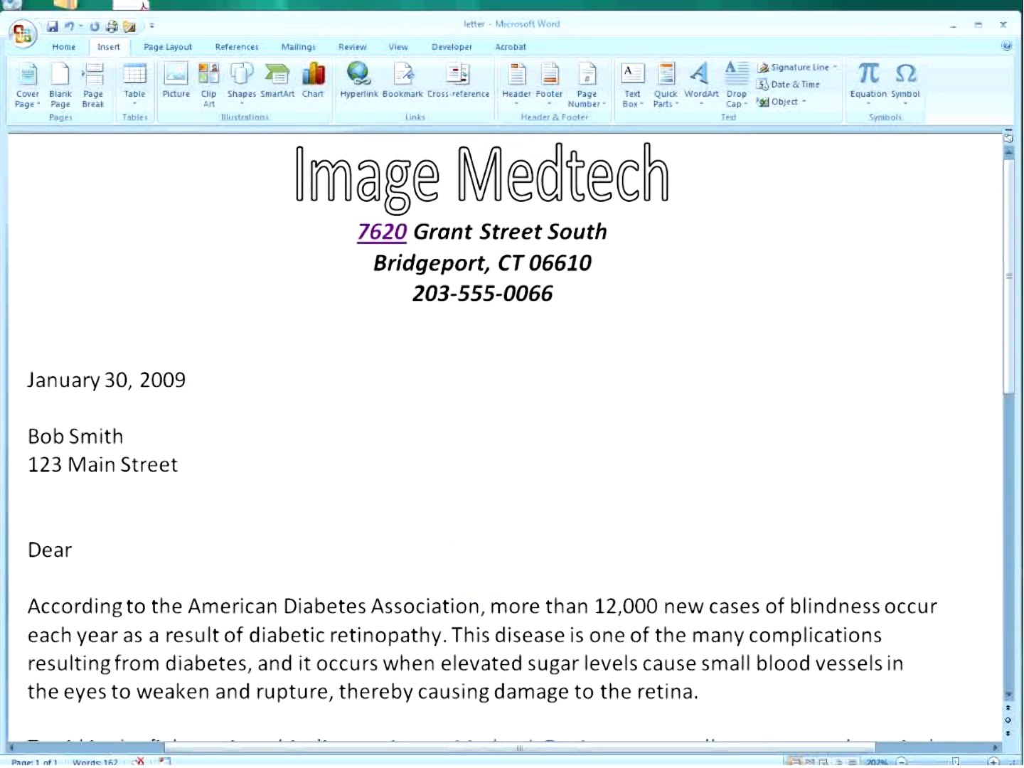
drag(956, 763, 946, 762)
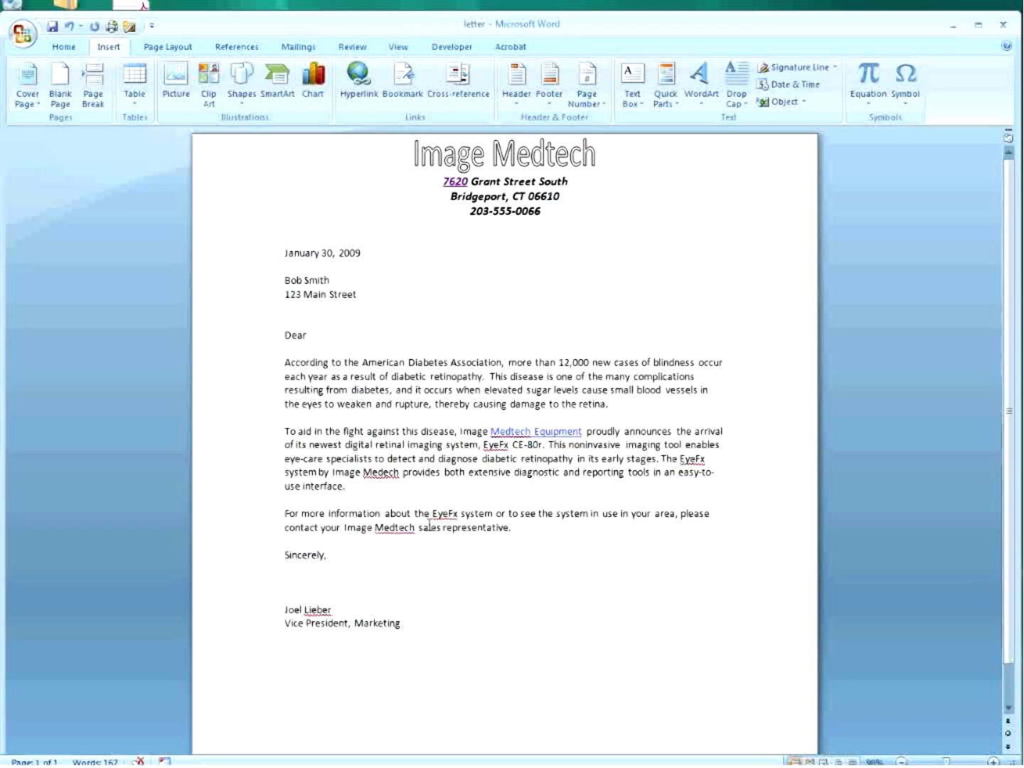
Add a 'This is a New Doc' link before the date creating NewDocDemo.docx for later editing.
click(285, 253)
click(358, 76)
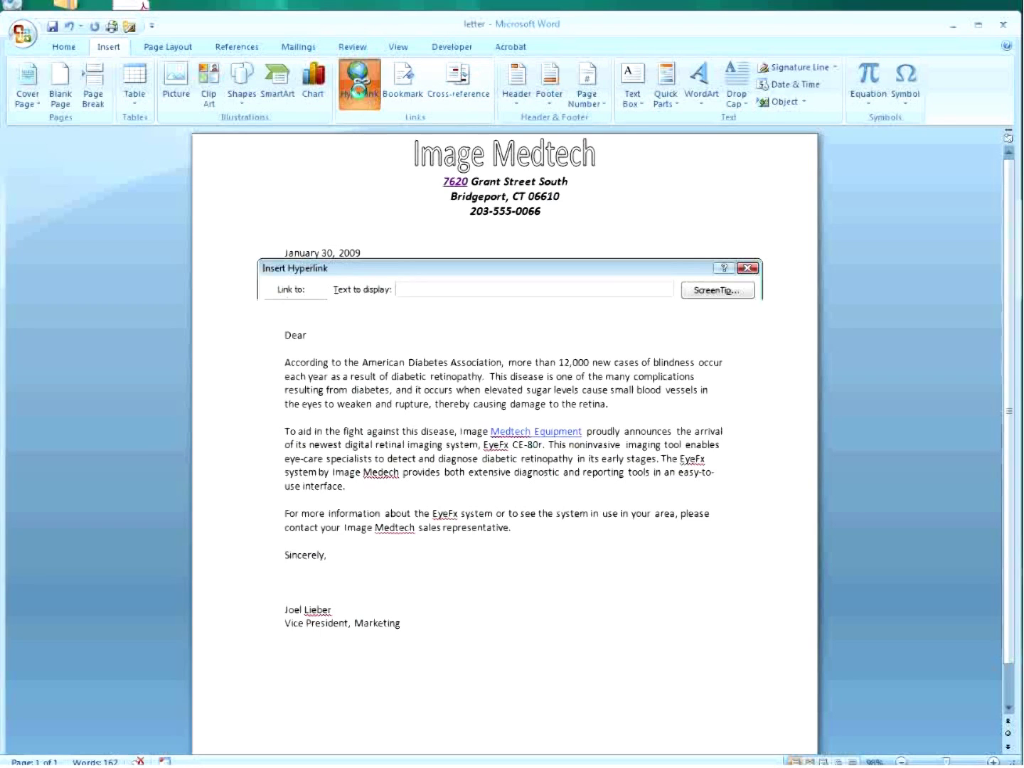
click(311, 439)
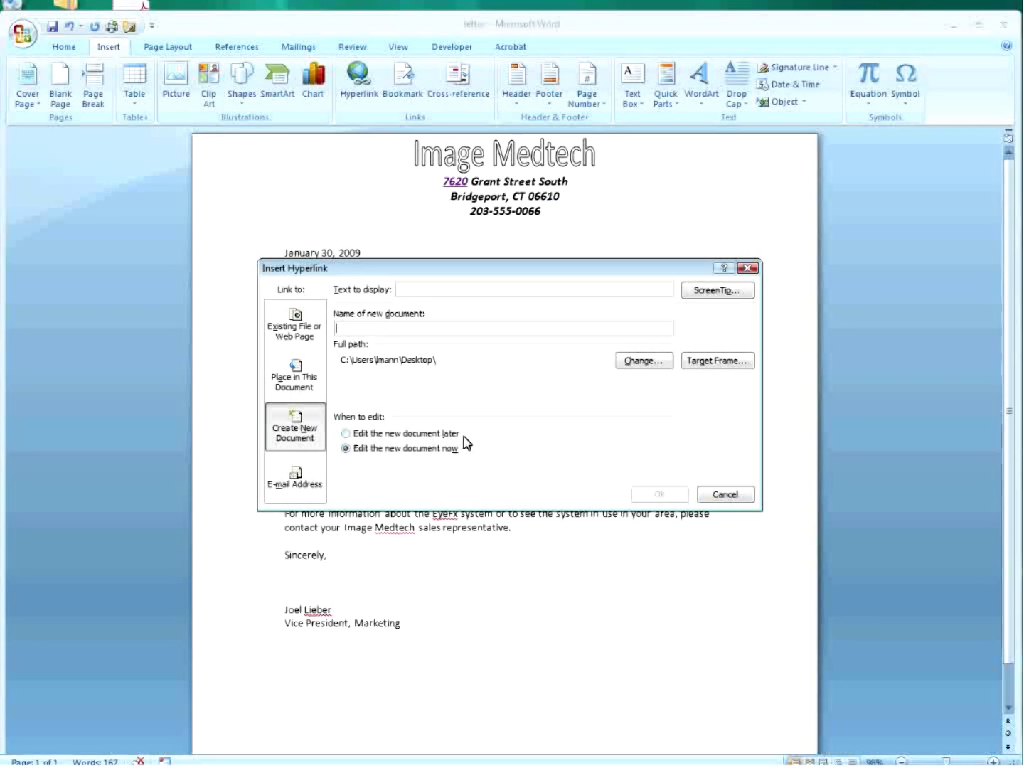
click(347, 433)
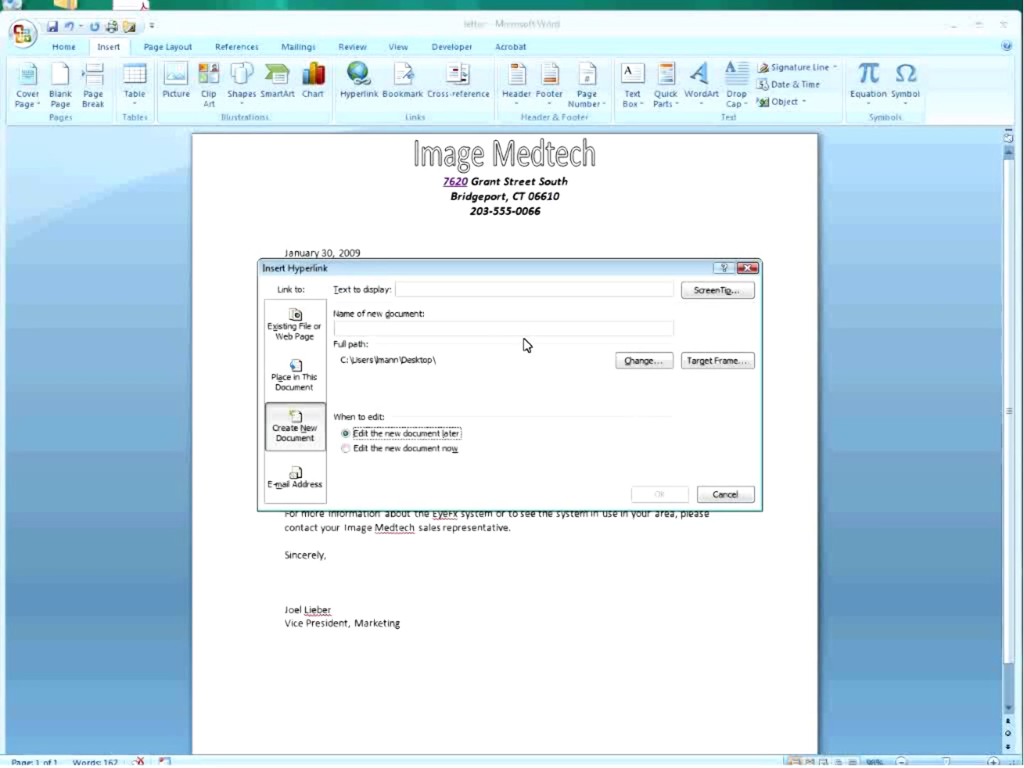
click(430, 291)
text(This is a file)
text(w Doc)
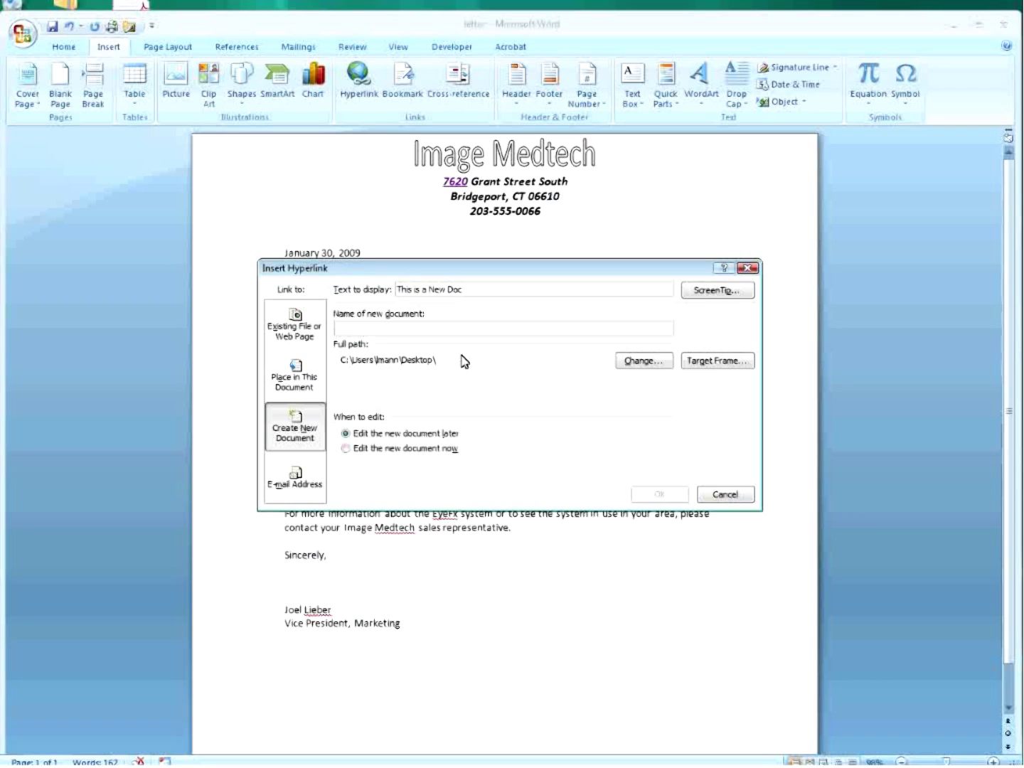
text(New)
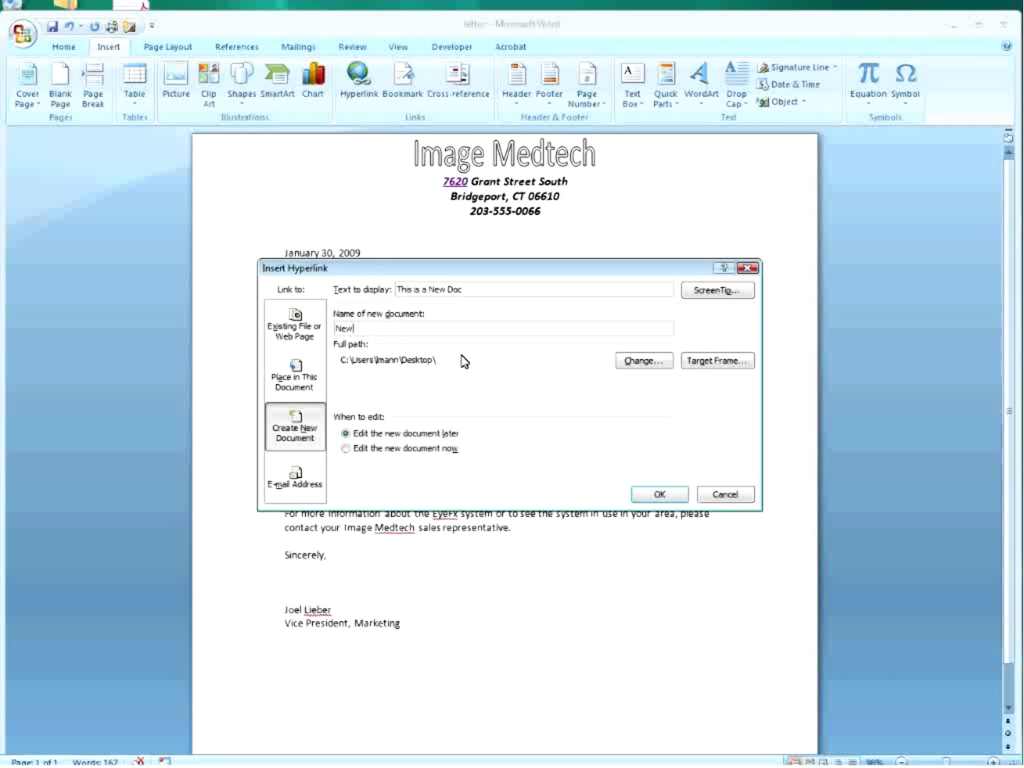
text(DocDemo)
click(660, 497)
mouse_move(356, 249)
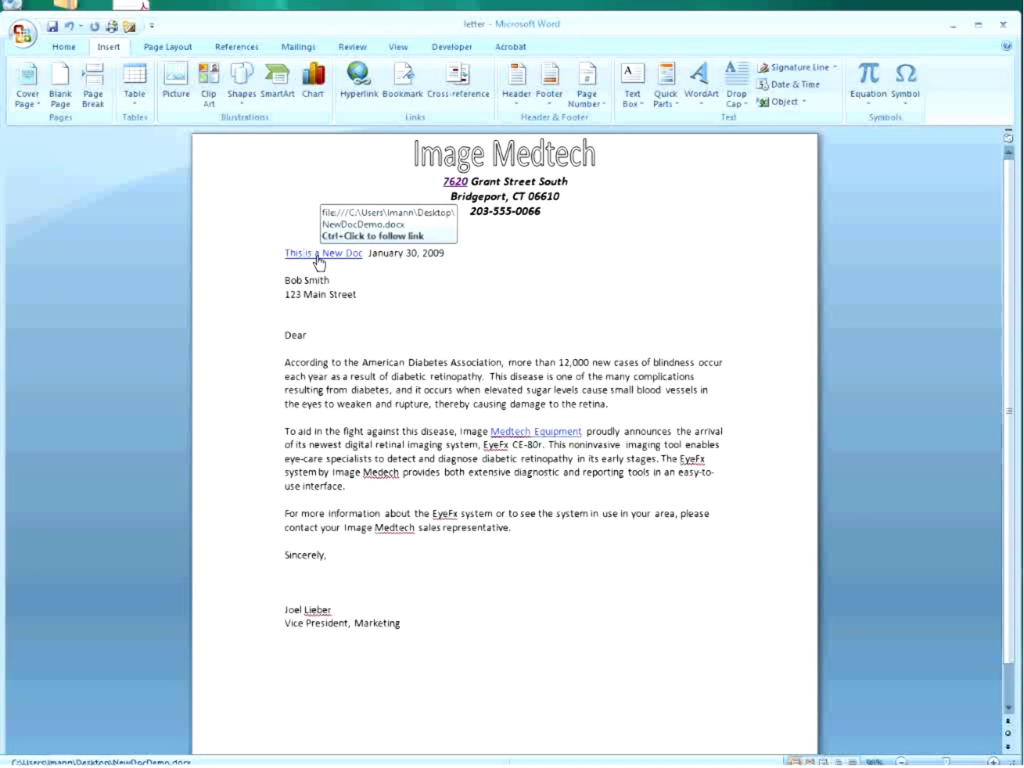
ctrl+click(317, 257)
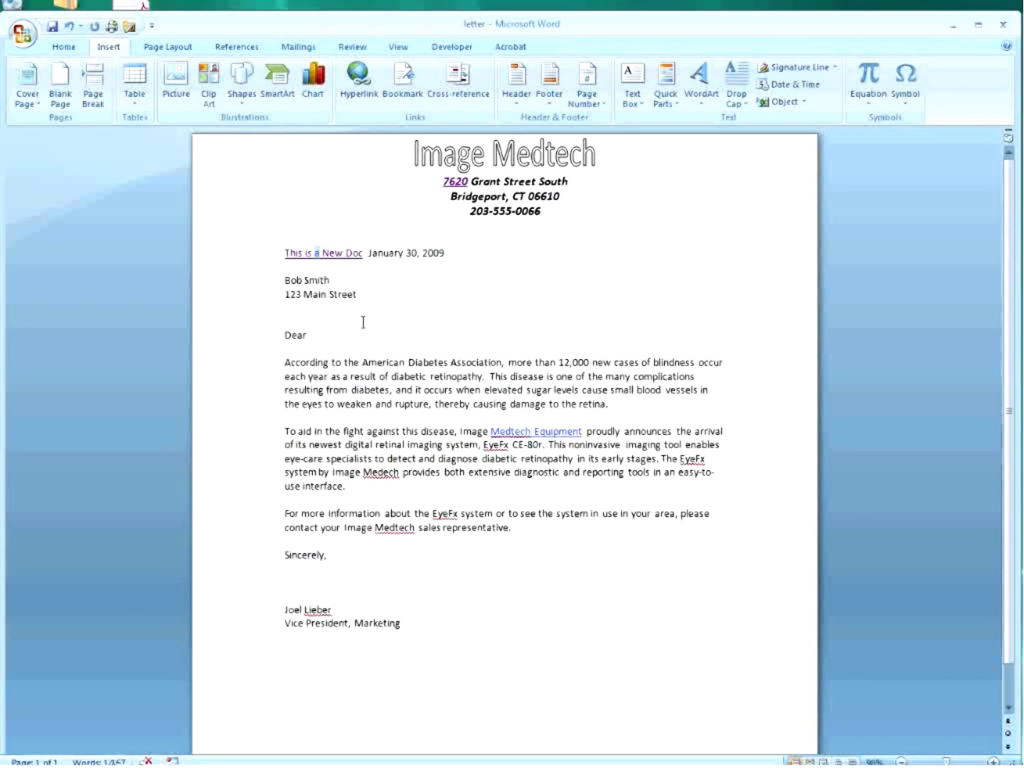
Add a new line above the recipient's name and choose recent file dataSource.docx as link target.
click(286, 266)
key(Return)
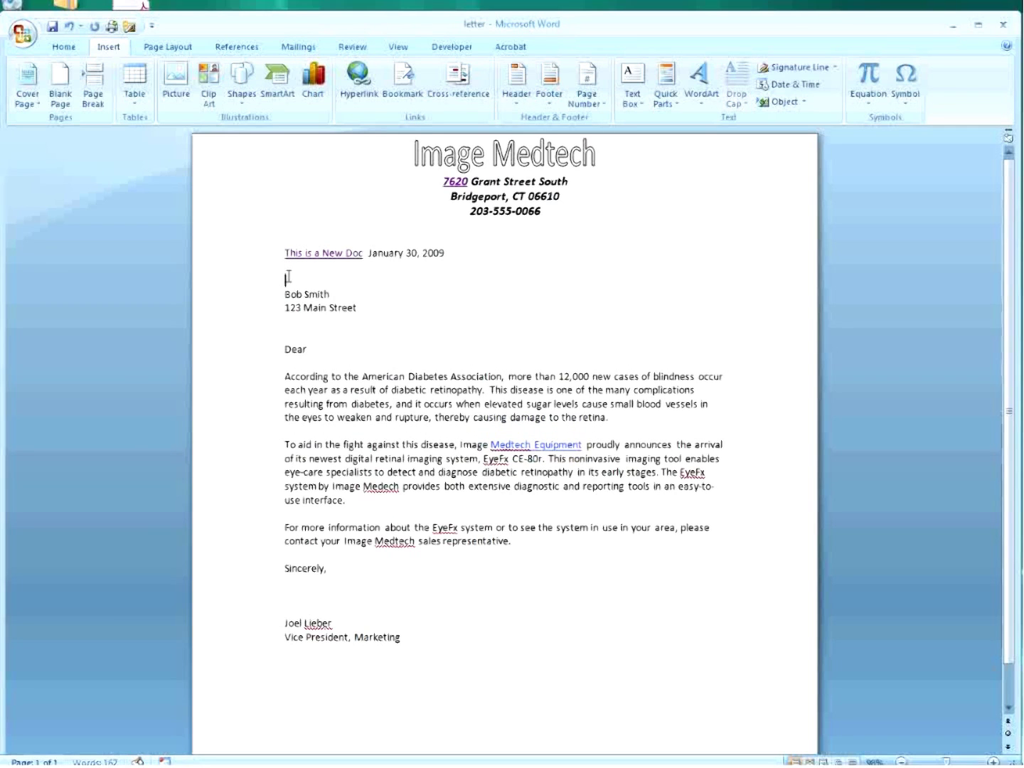
click(360, 86)
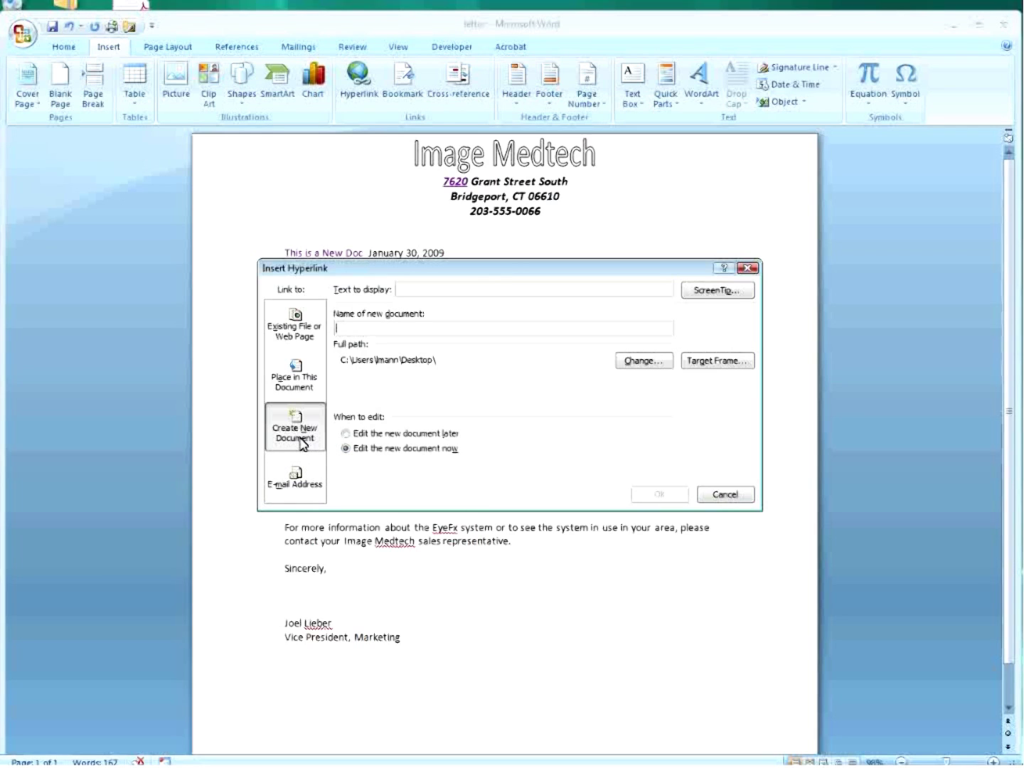
click(298, 340)
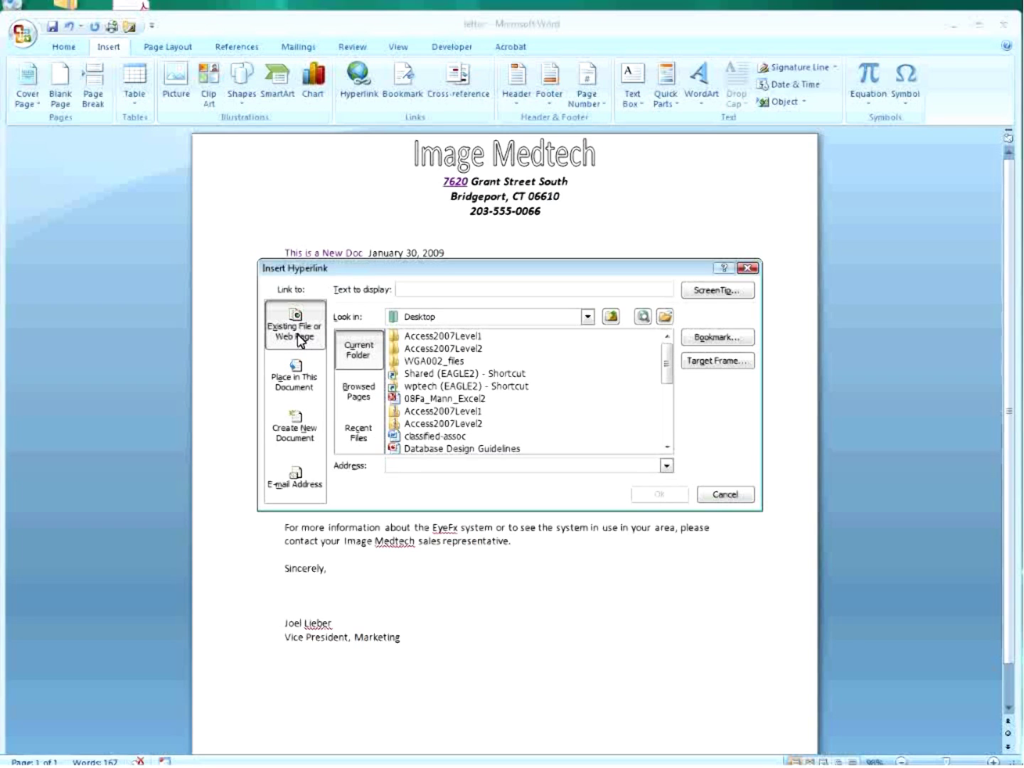
click(359, 441)
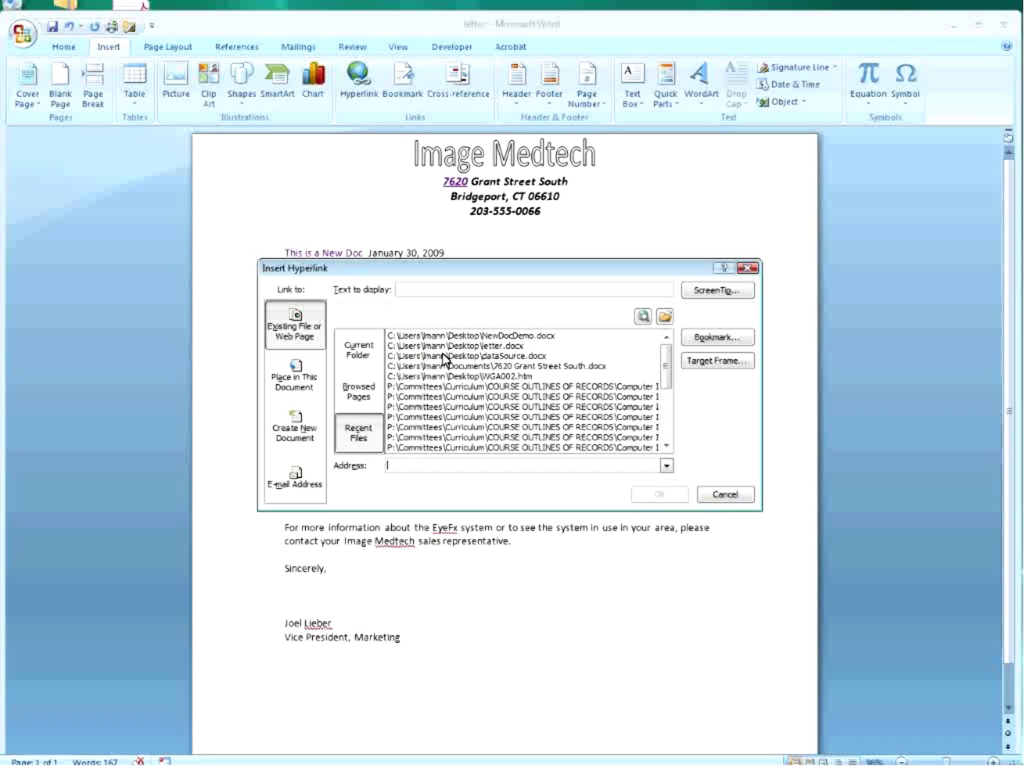
click(444, 356)
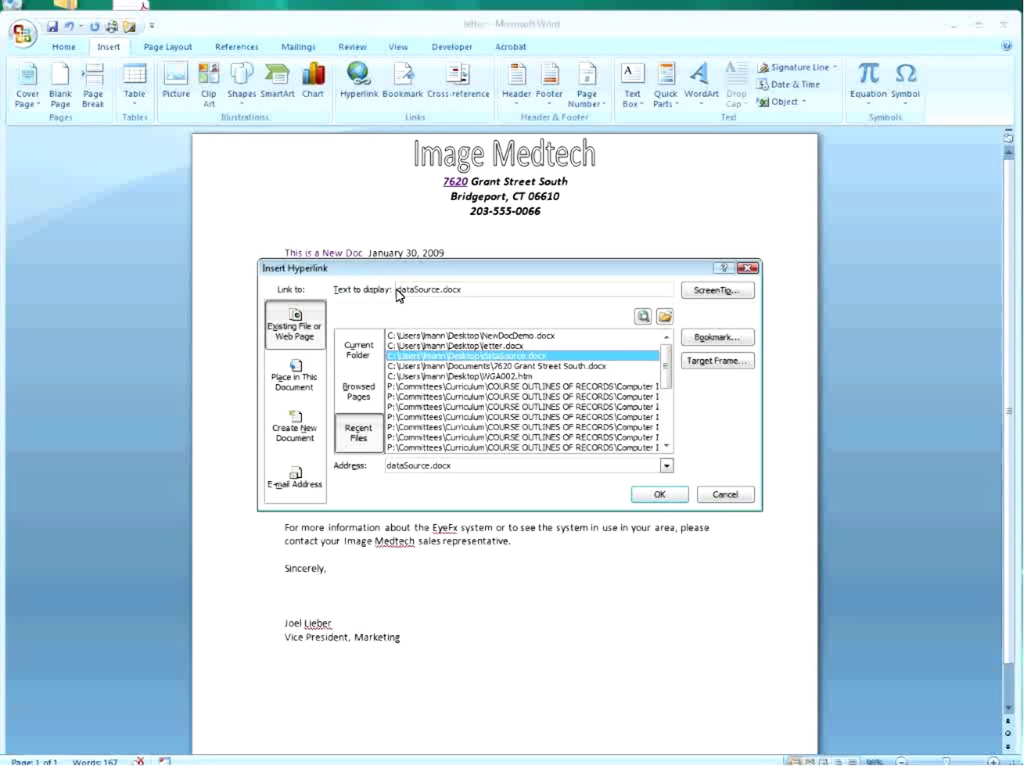
Change the link's display text to 'Data Source' and insert the link.
drag(466, 292, 444, 289)
key(BackSpace)
key(BackSpace)
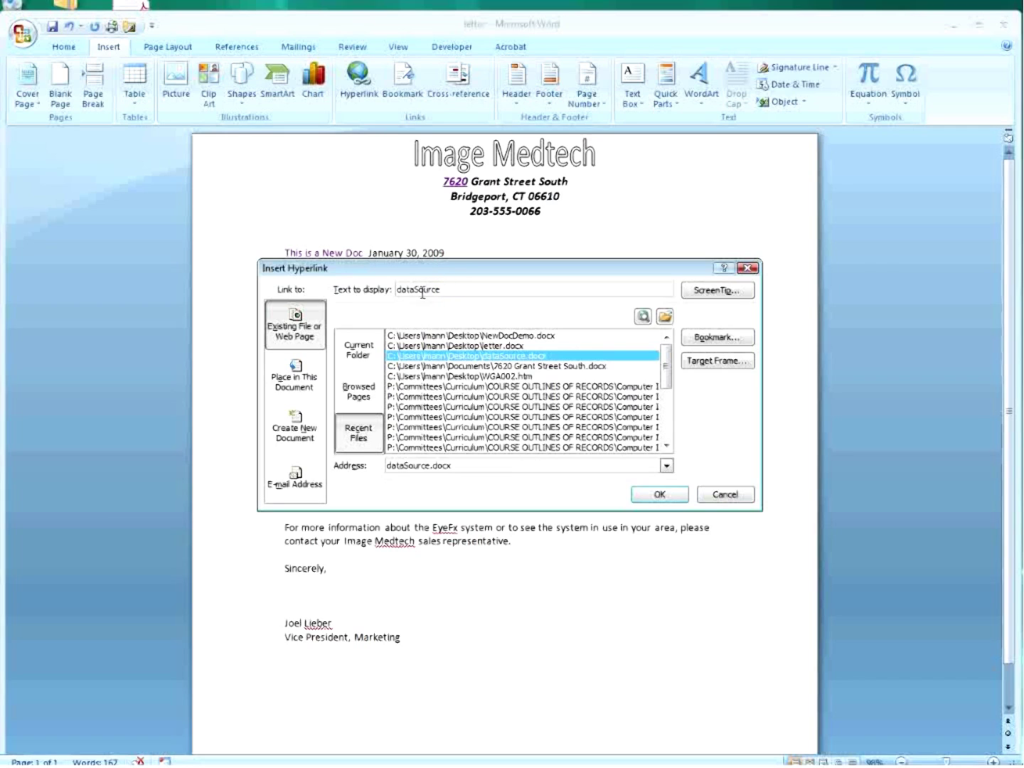
key(Home)
text(D)
key(Delete)
click(416, 288)
click(659, 494)
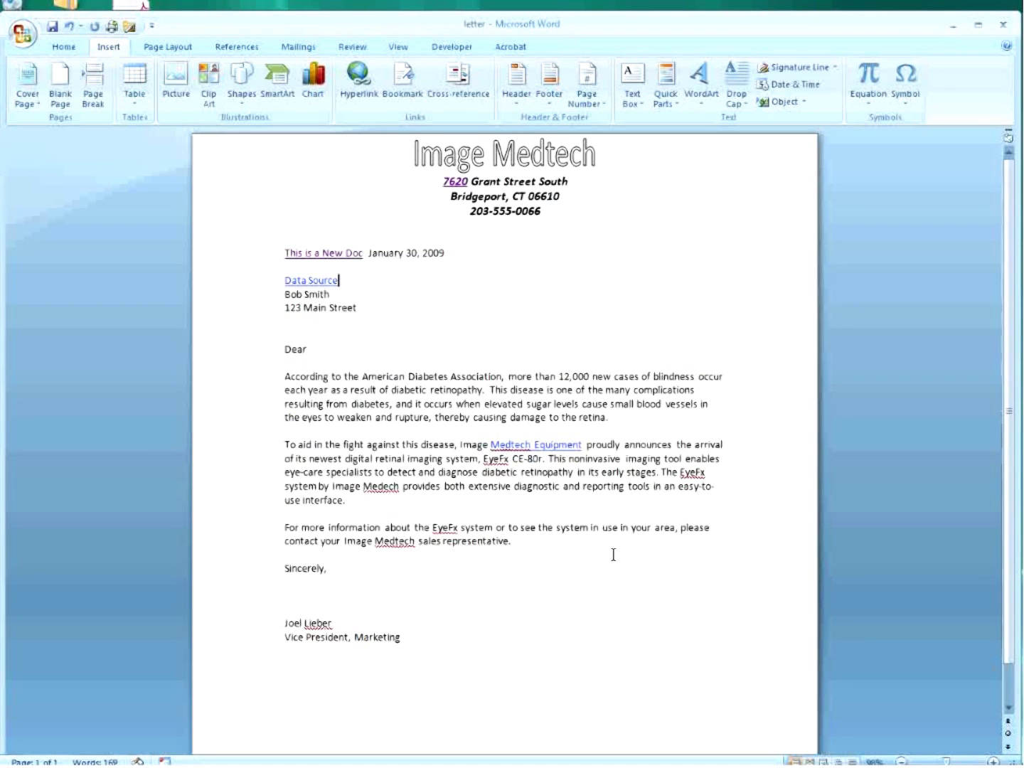
mouse_move(307, 287)
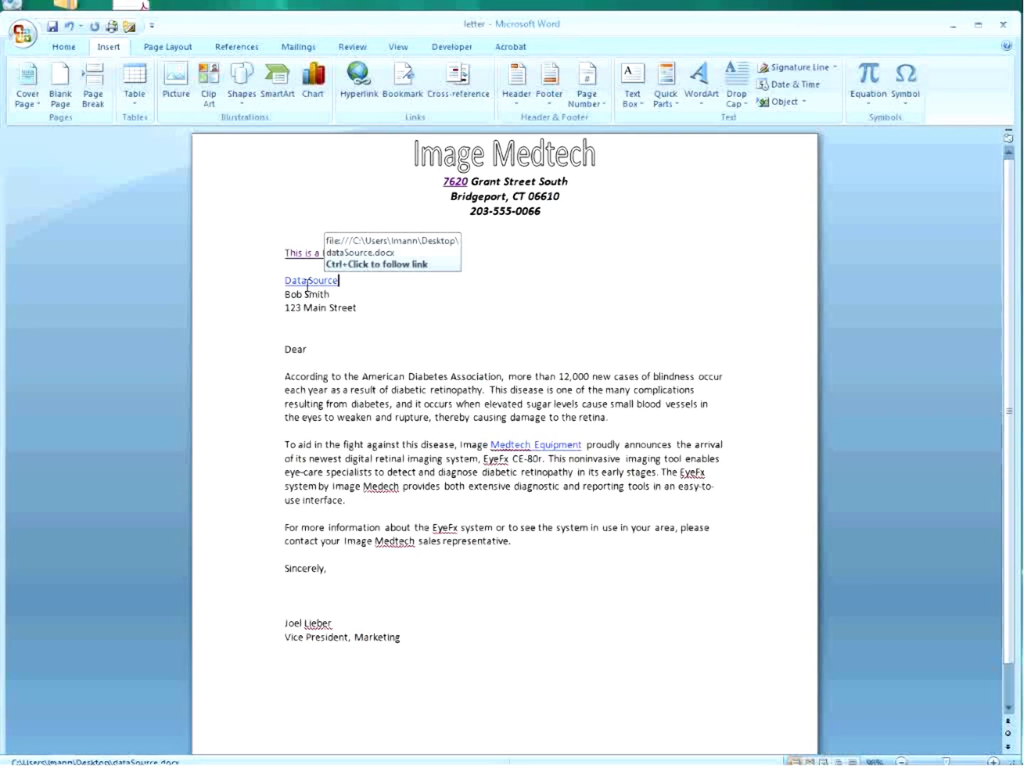
ctrl+click(317, 281)
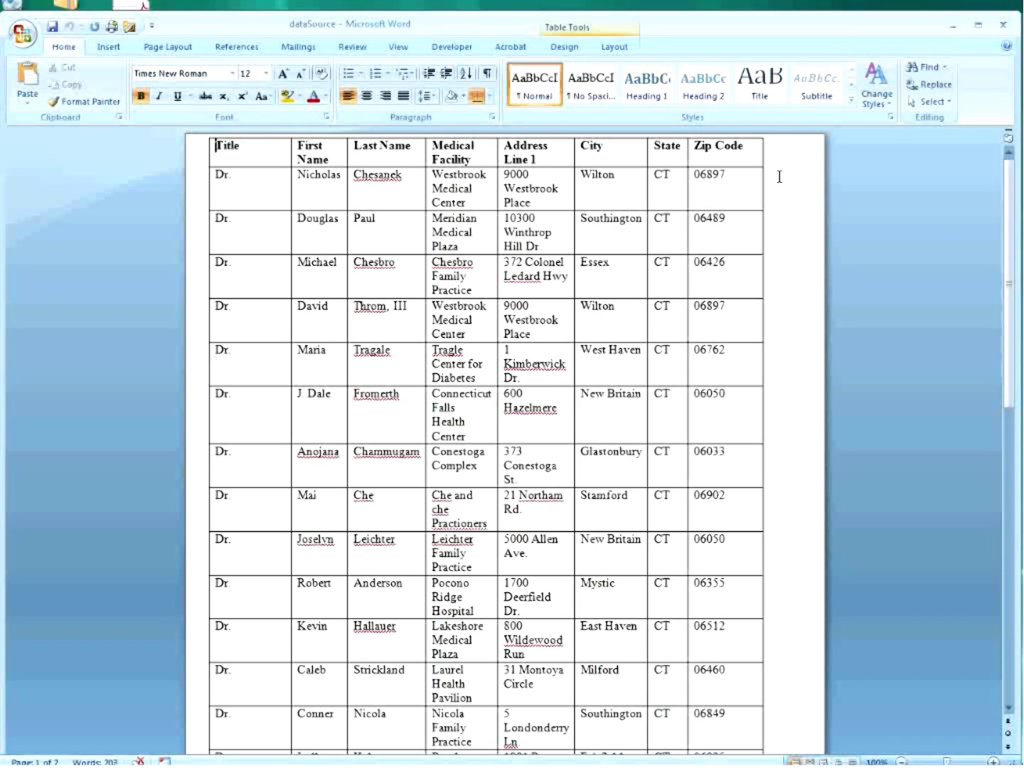
click(1002, 23)
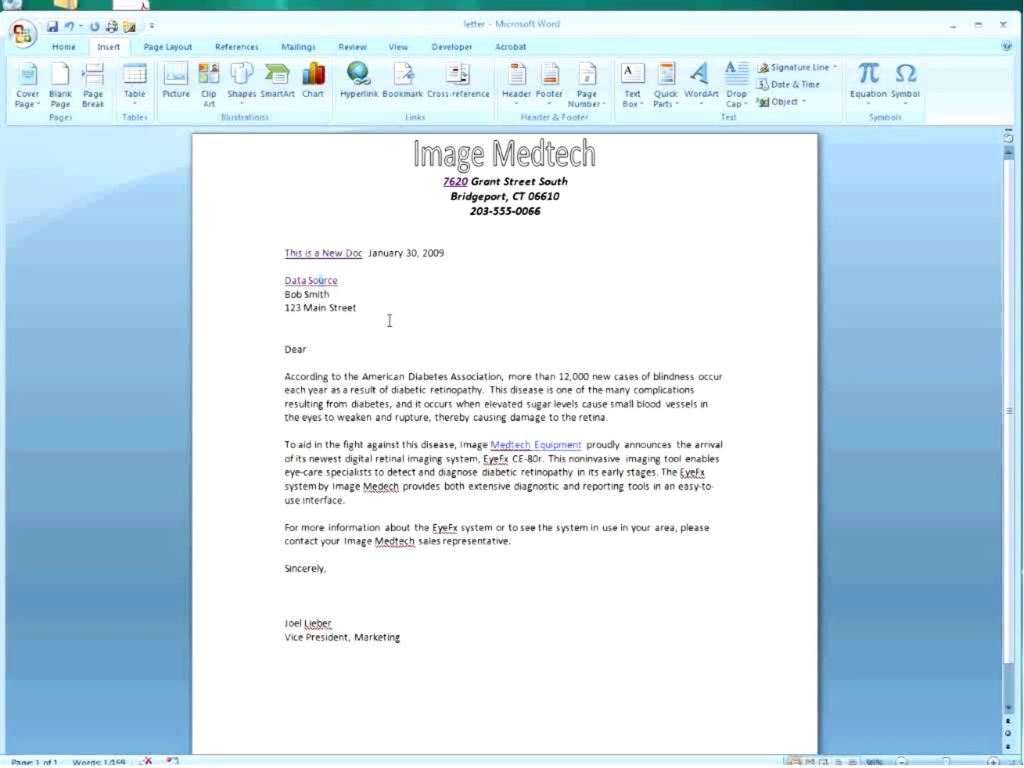
Link the signer's name to the signer's e-mail address with subject 'Web Browser Inquiry'.
drag(337, 624, 288, 623)
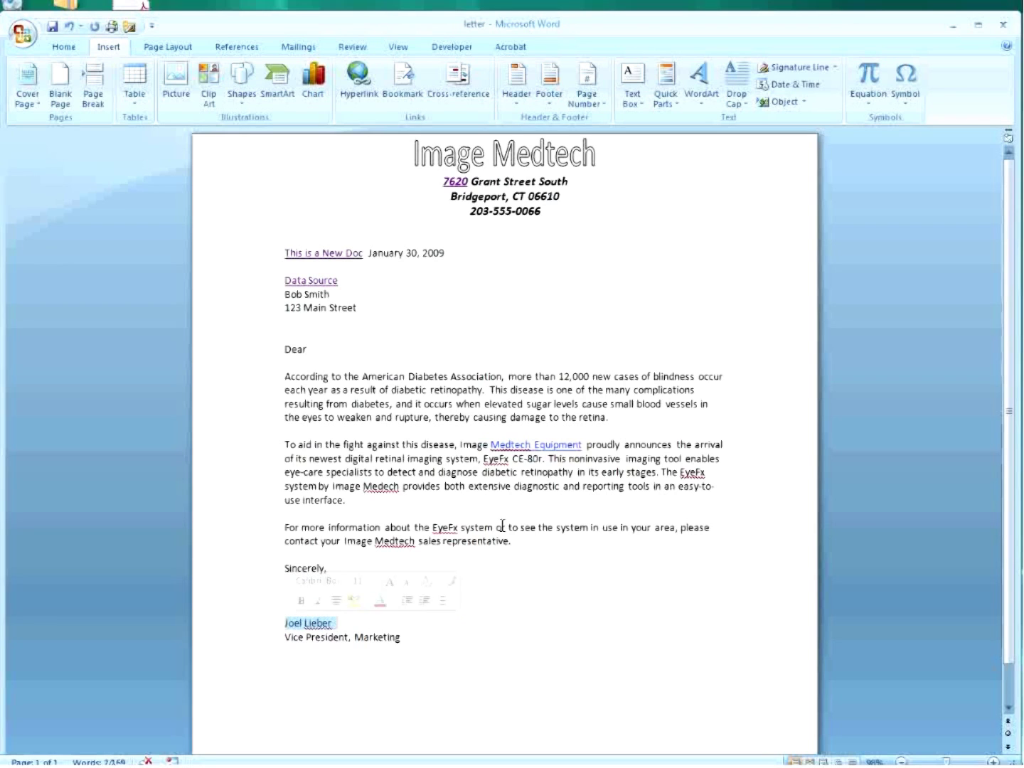
click(362, 99)
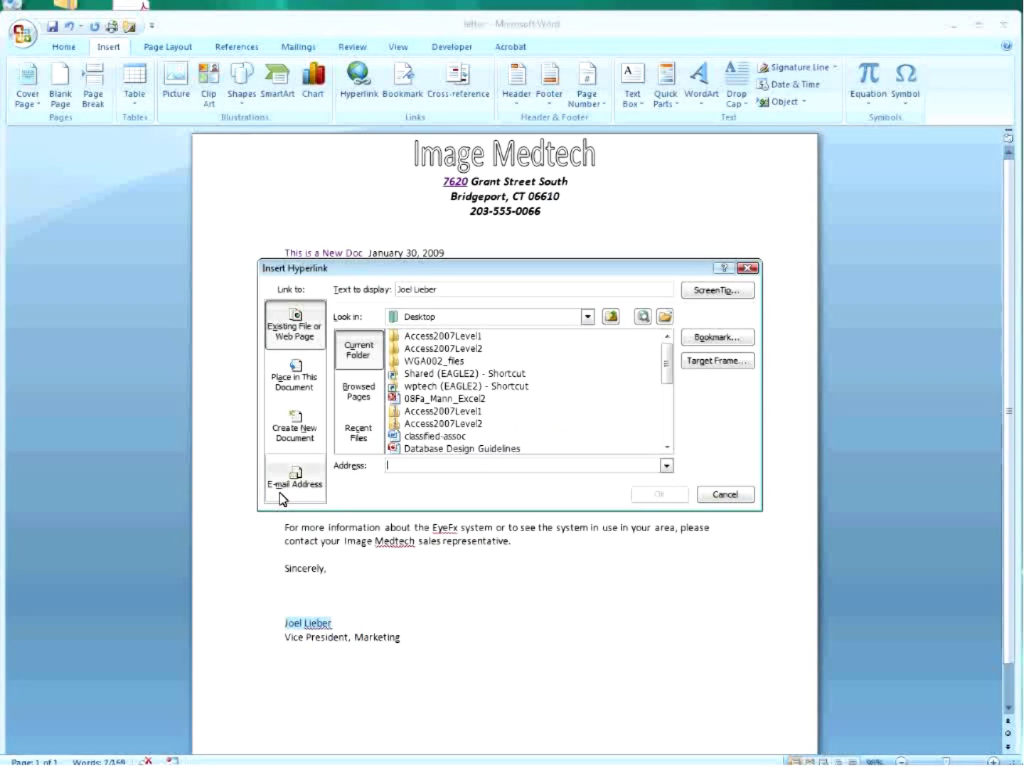
click(285, 496)
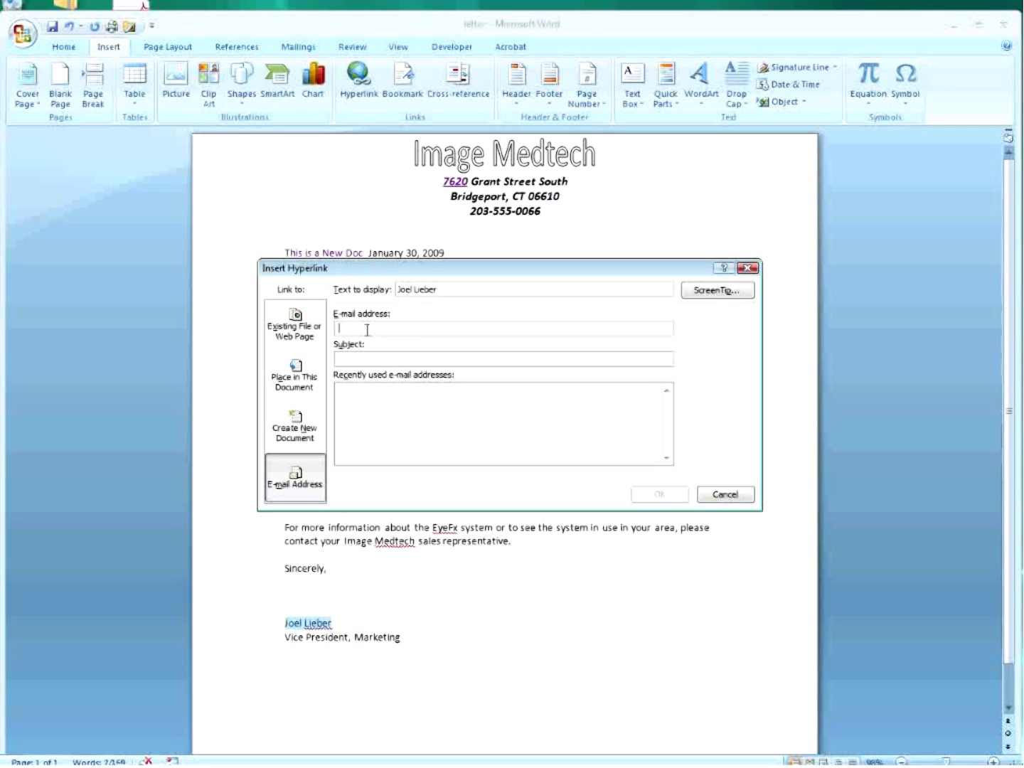
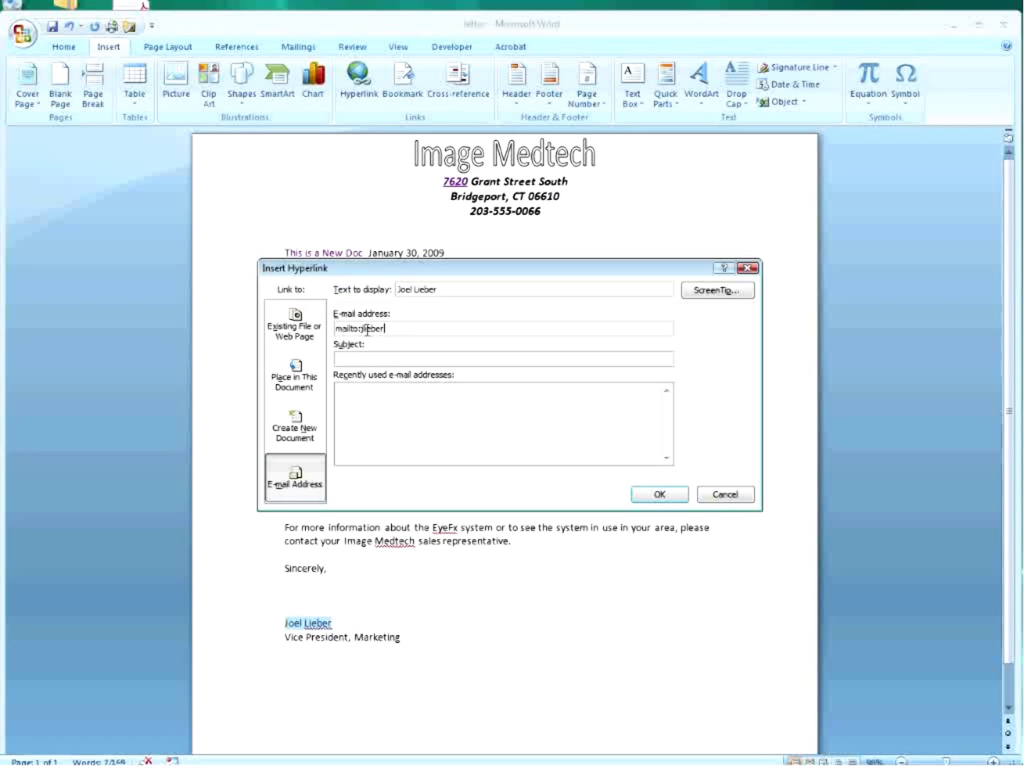
click(358, 357)
text(Web browser Inquiry)
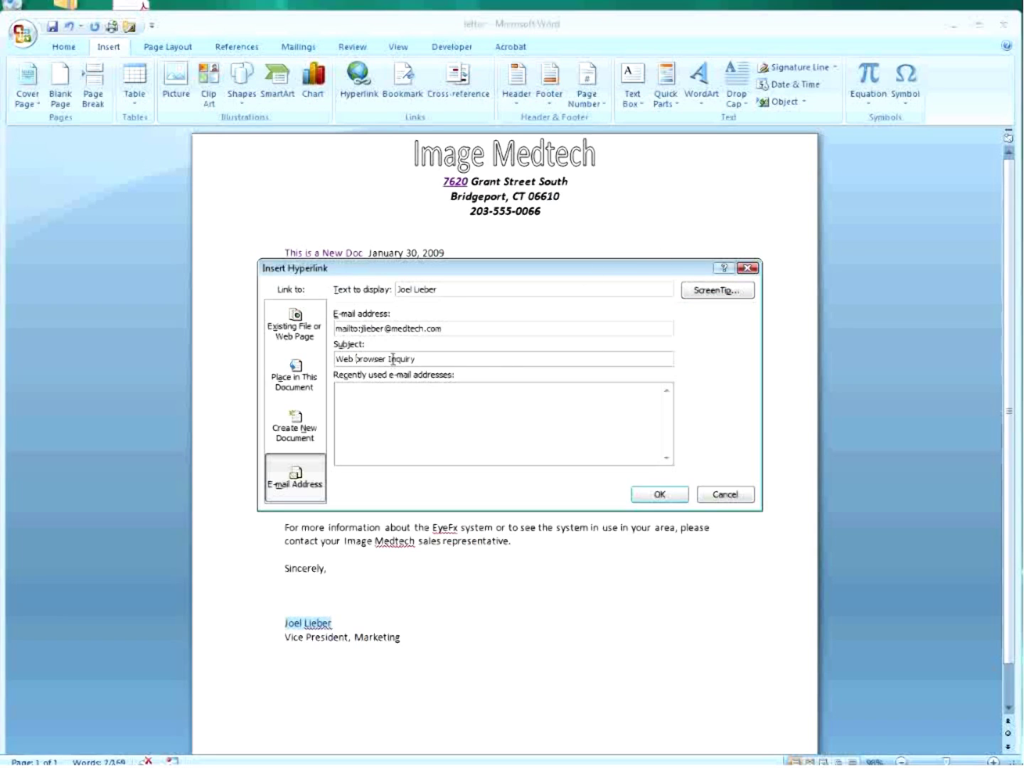
key(Delete)
Capitalize 'Browser' in the subject and apply the e-mail link to the signer's name.
text(B)
click(660, 495)
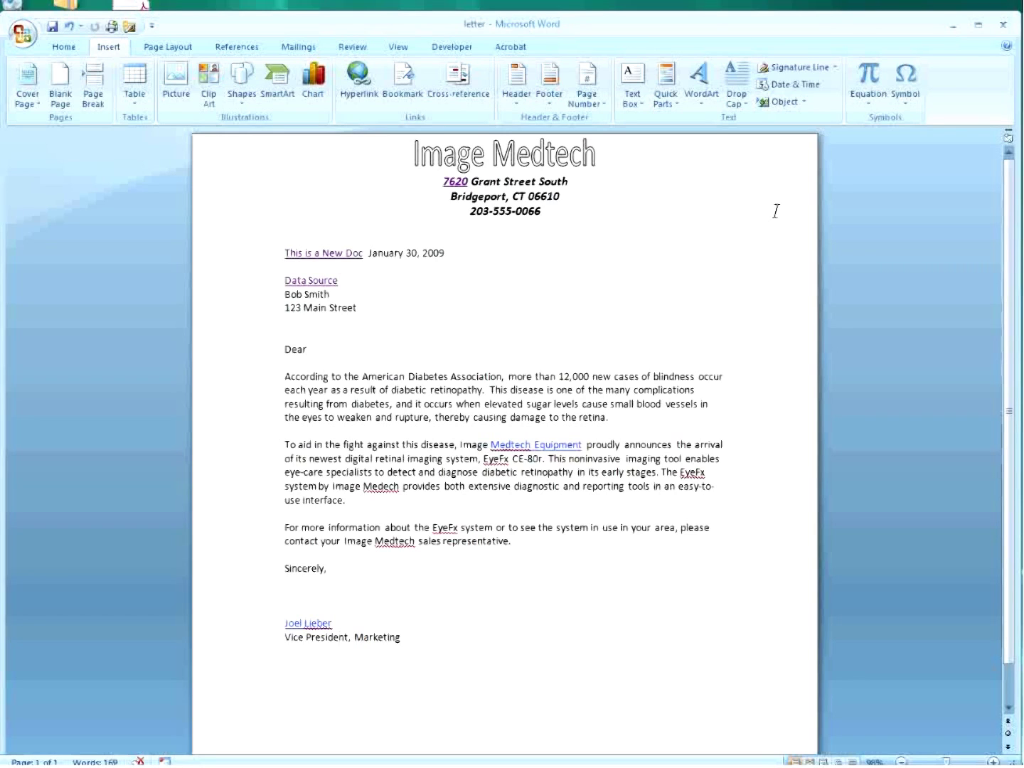
Start Save As for the letter and set the file type to Single File Web Page.
click(23, 43)
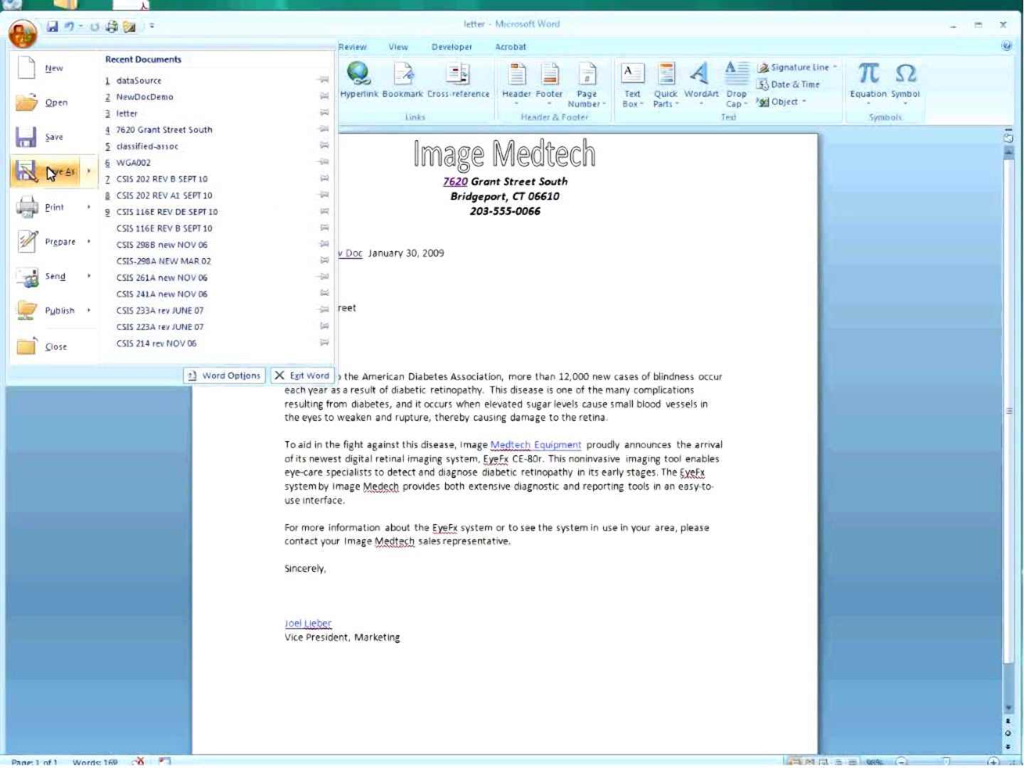
click(52, 172)
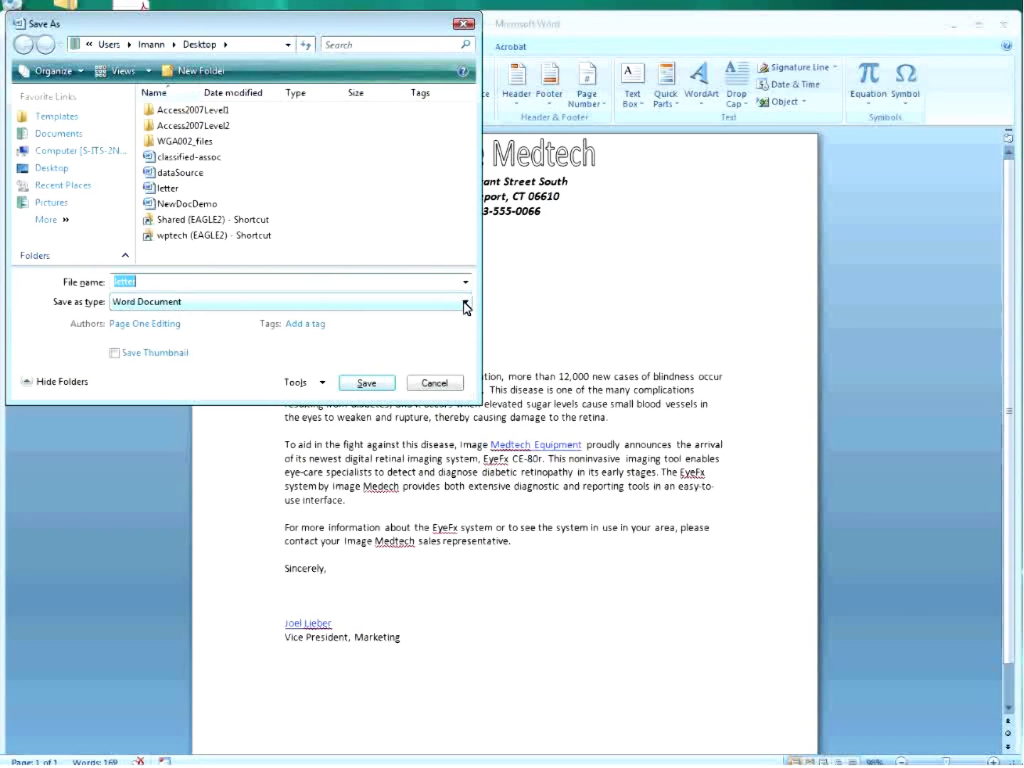
click(466, 304)
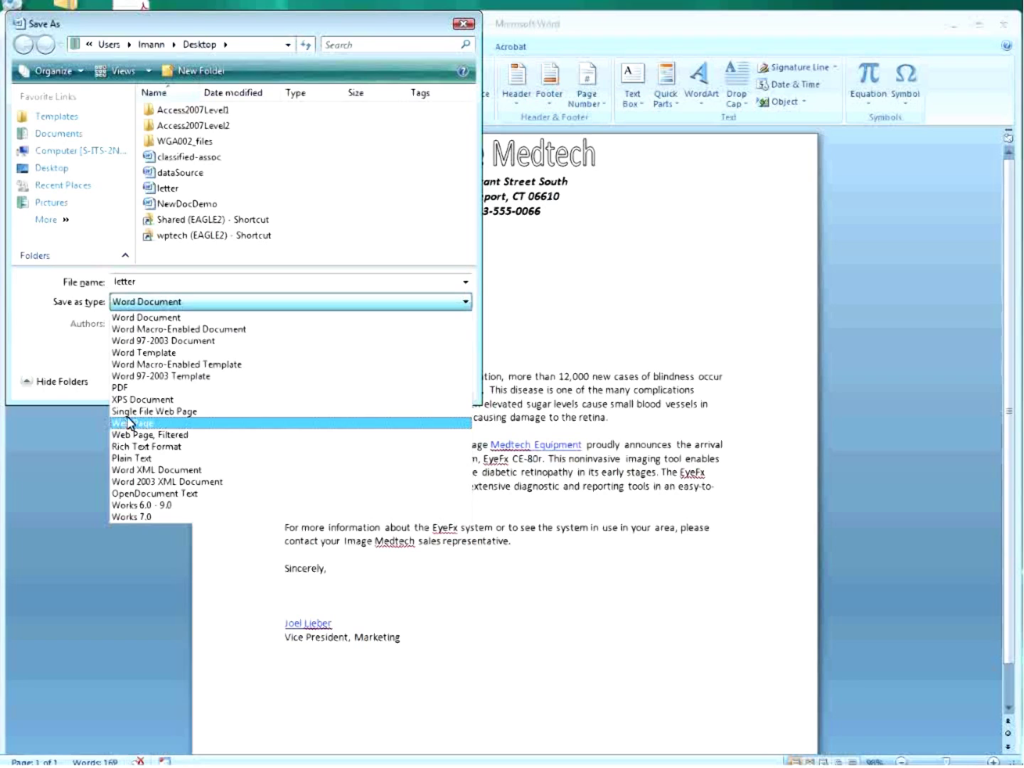
click(124, 412)
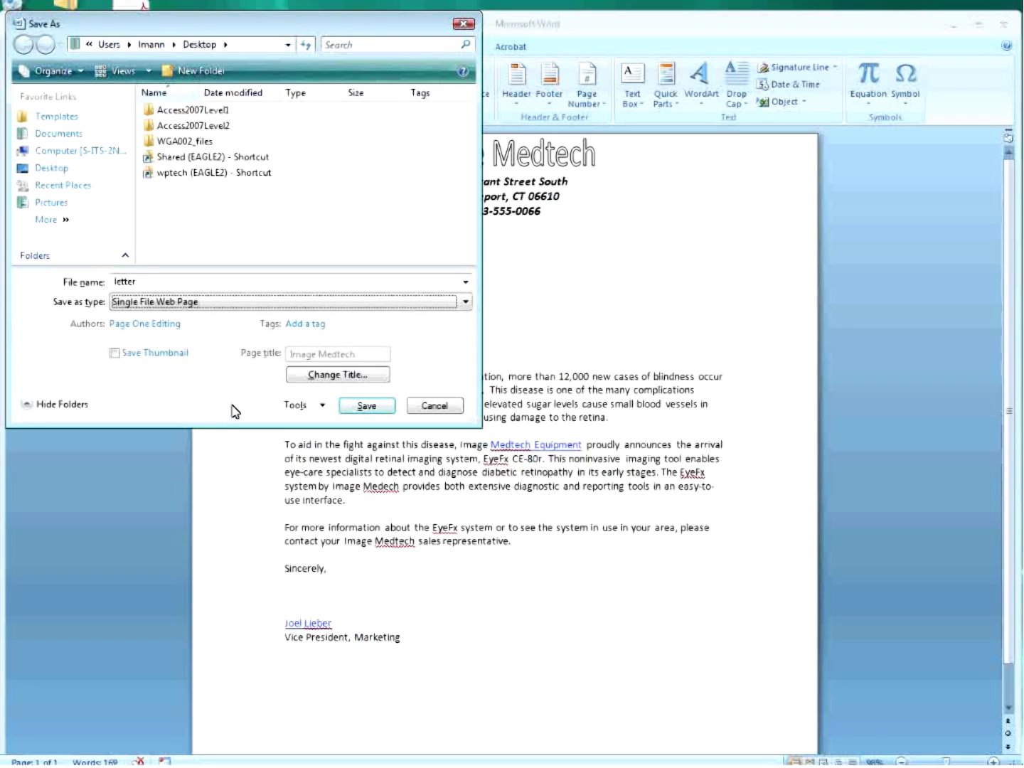
Point the Save As dialog at the Desktop, keeping the file type as Single File Web Page.
click(464, 301)
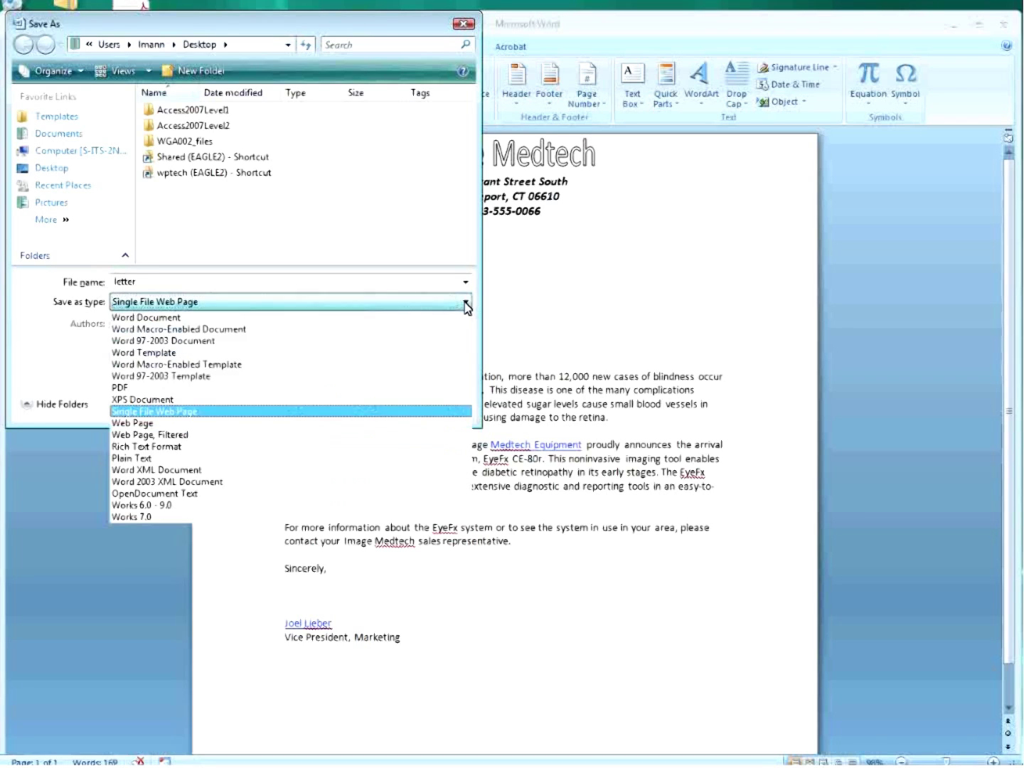
click(244, 424)
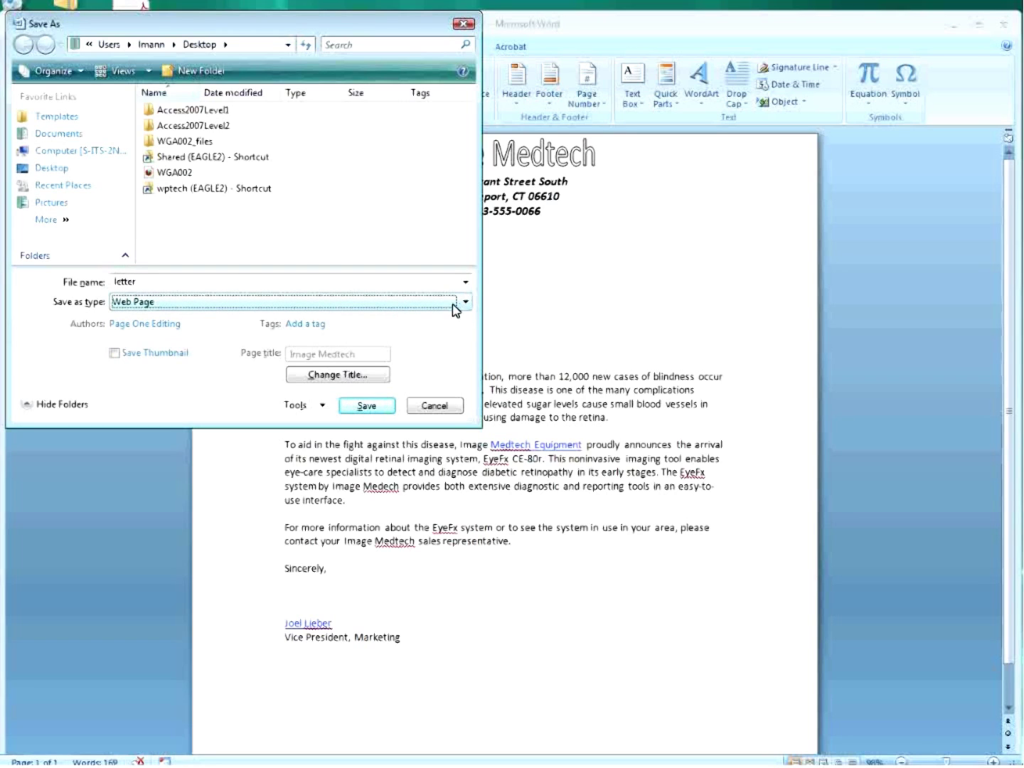
click(64, 169)
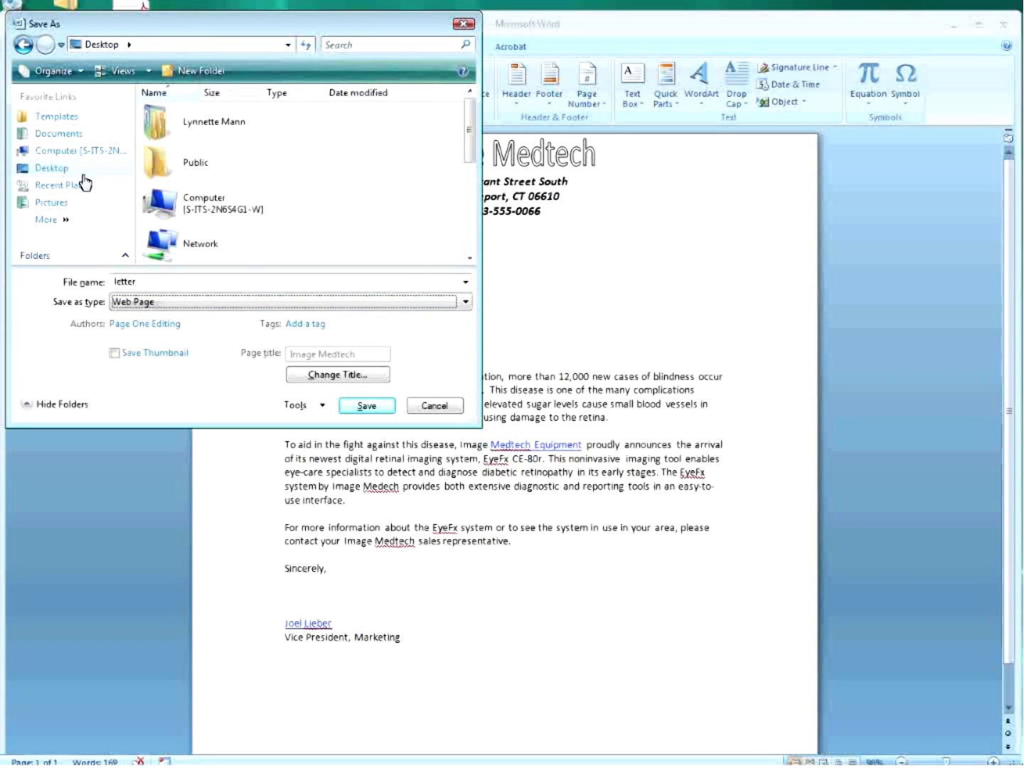
click(466, 303)
click(244, 413)
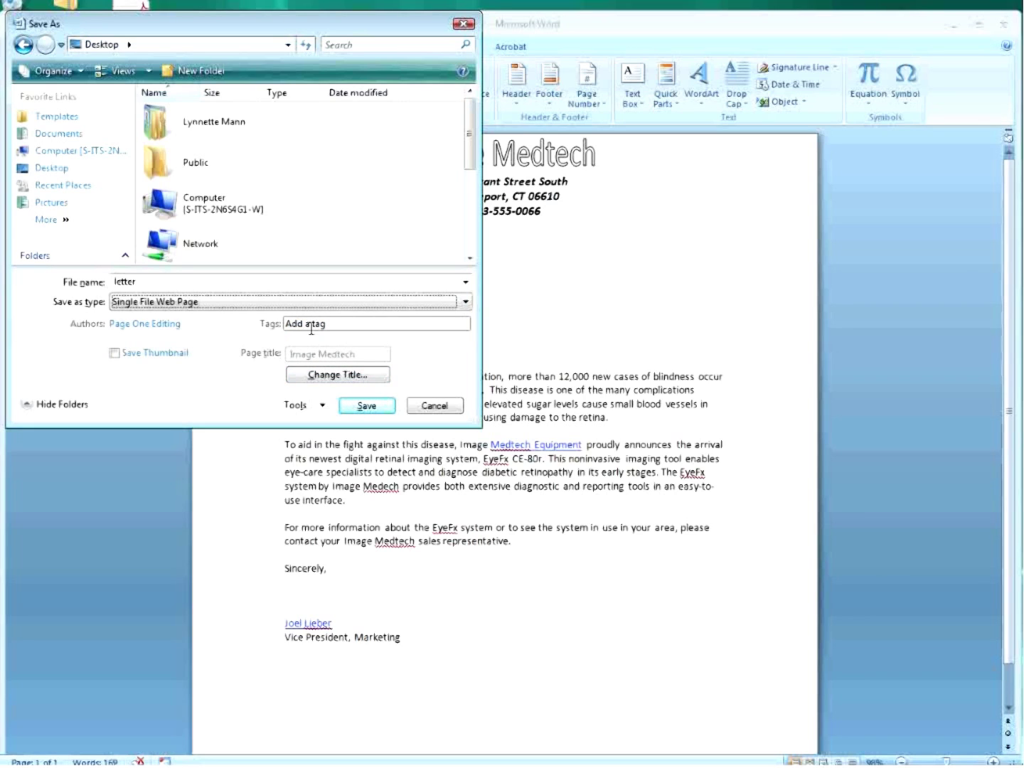
Change the page title to 'Image Medtech Equipment' and save the letter as a single-file web page.
click(325, 382)
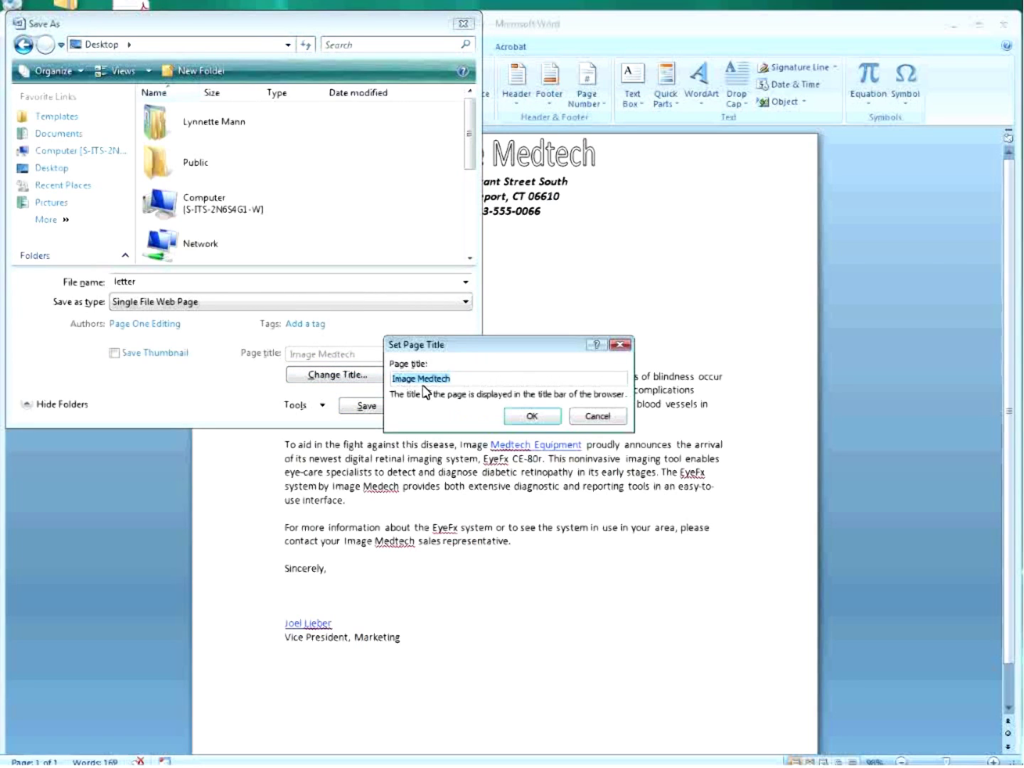
click(455, 379)
text(Equipment)
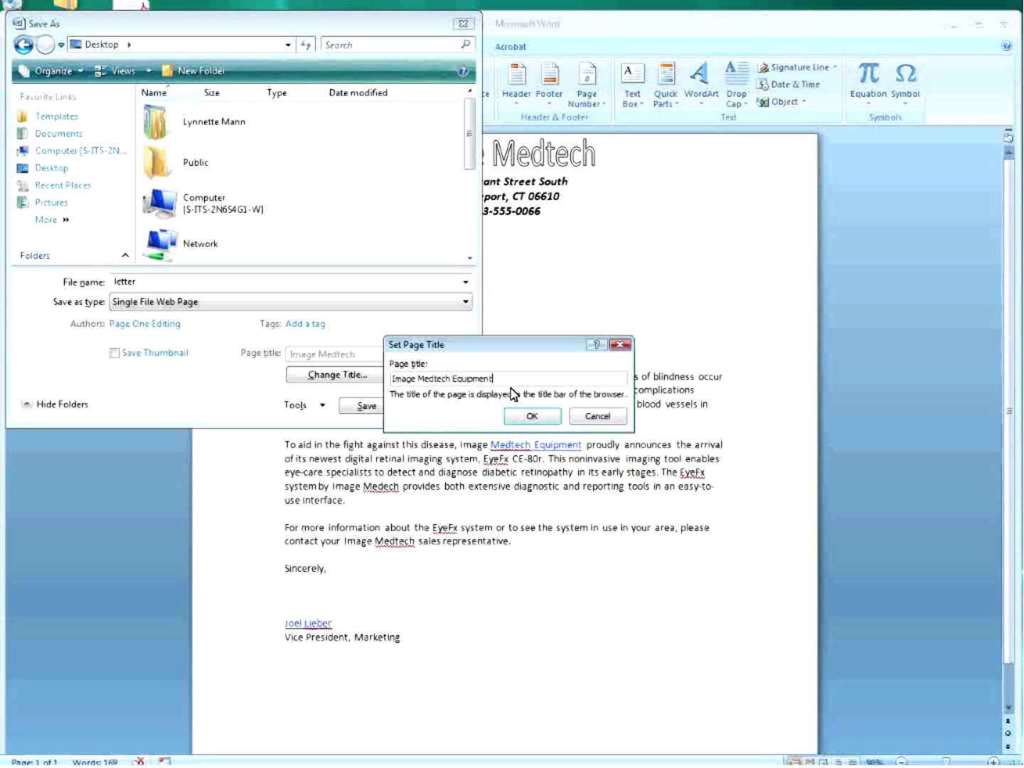
click(532, 416)
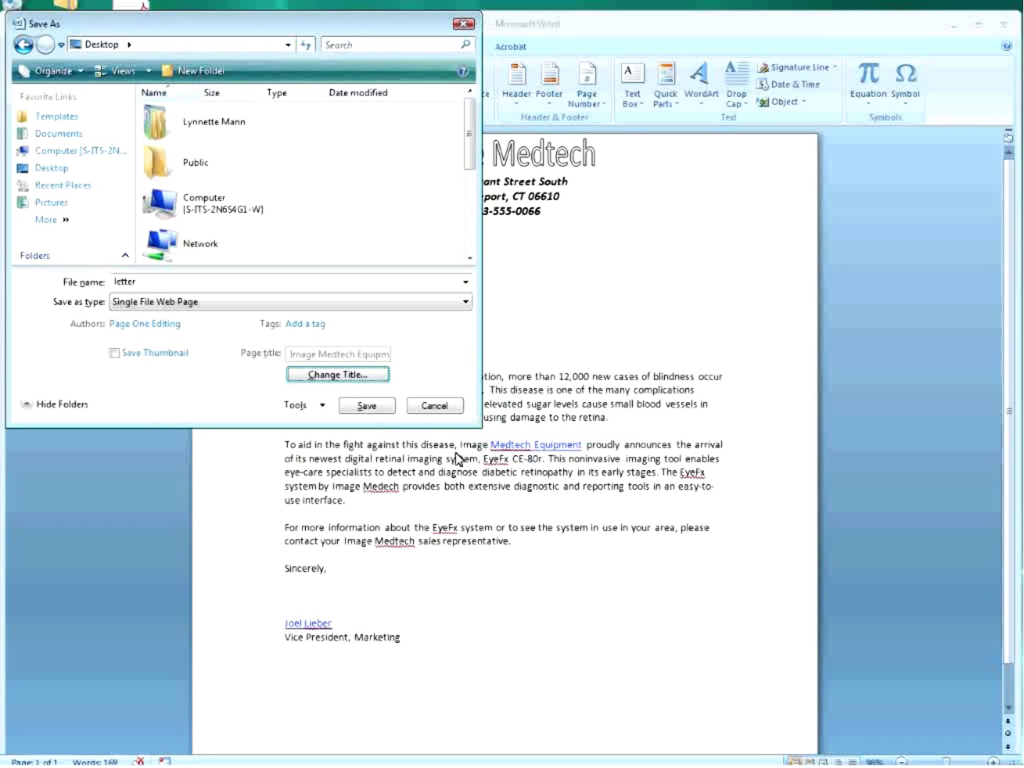
click(356, 412)
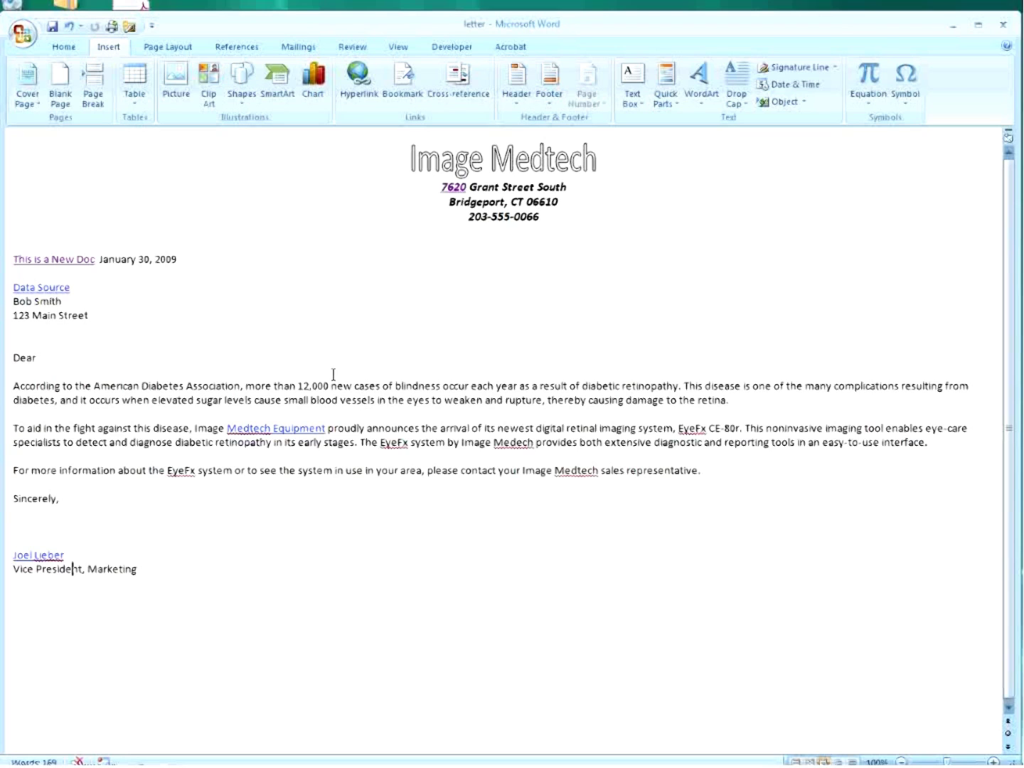
Save the letter again through Save As, this time as a Web Page file type.
click(22, 34)
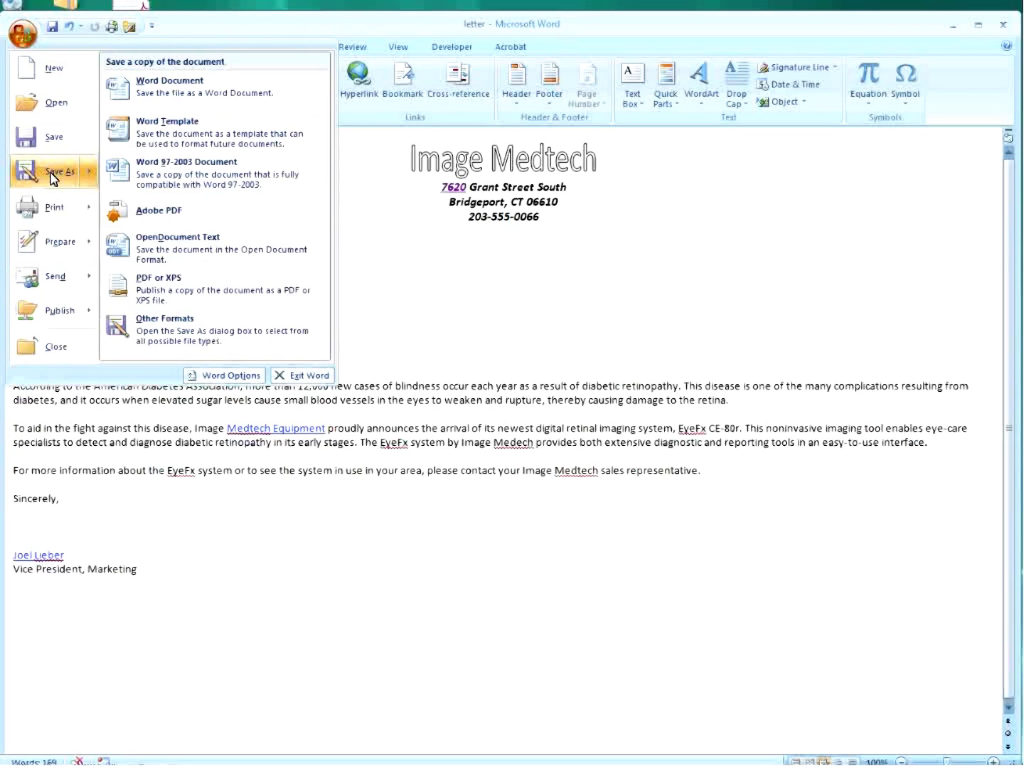
click(151, 325)
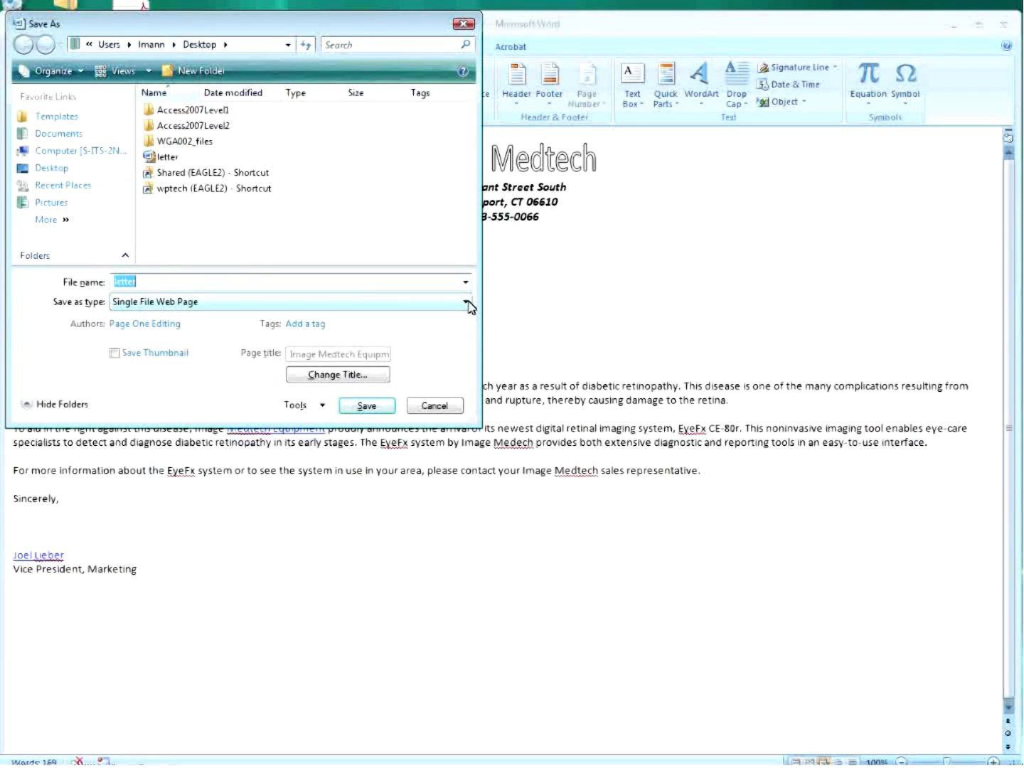
click(467, 302)
click(286, 425)
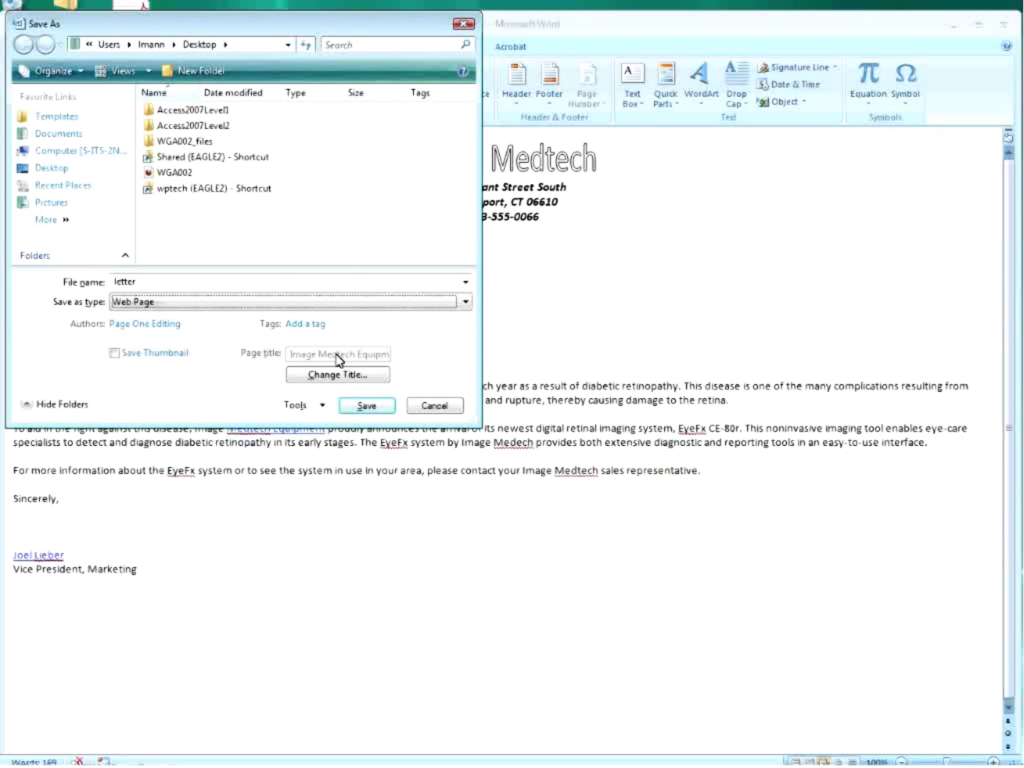
click(367, 409)
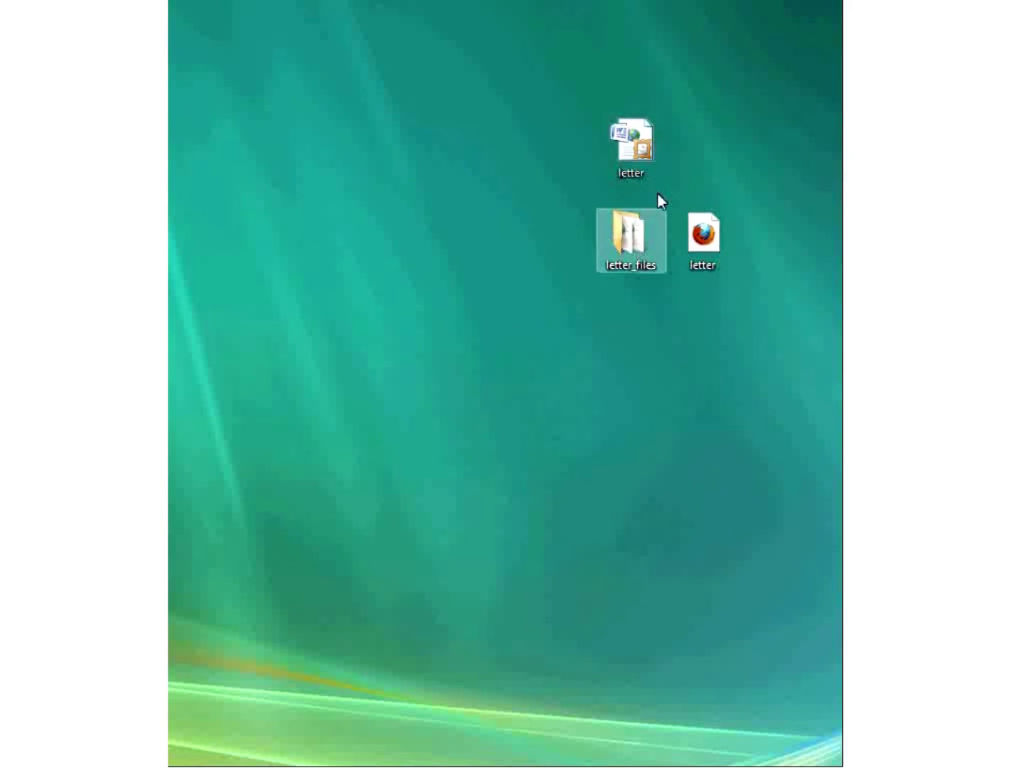
Move the letter file to the desktop's left, then place letter_files and the HTML letter beneath it.
drag(632, 146, 267, 345)
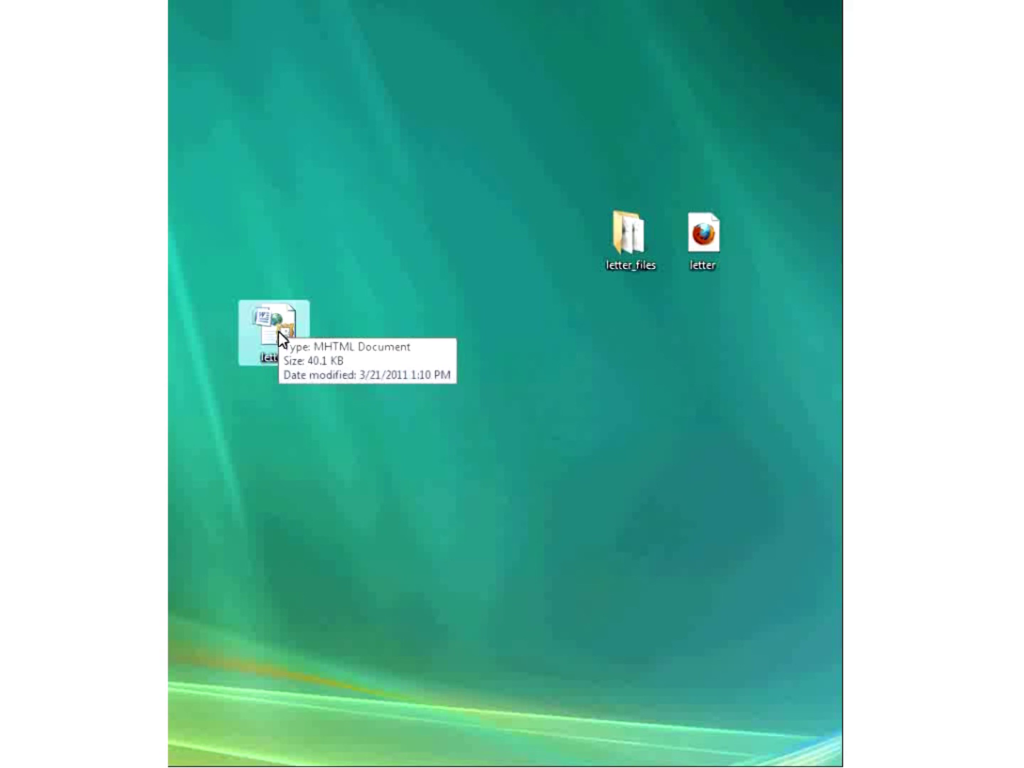
drag(758, 193, 575, 280)
drag(624, 247, 293, 432)
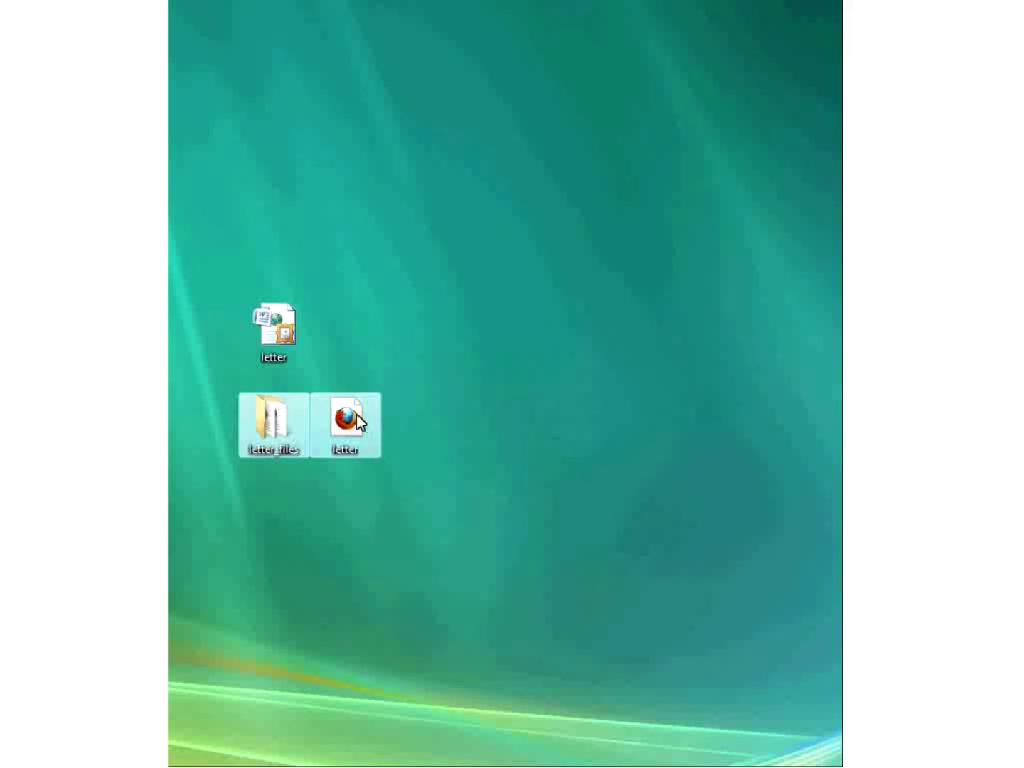
click(268, 429)
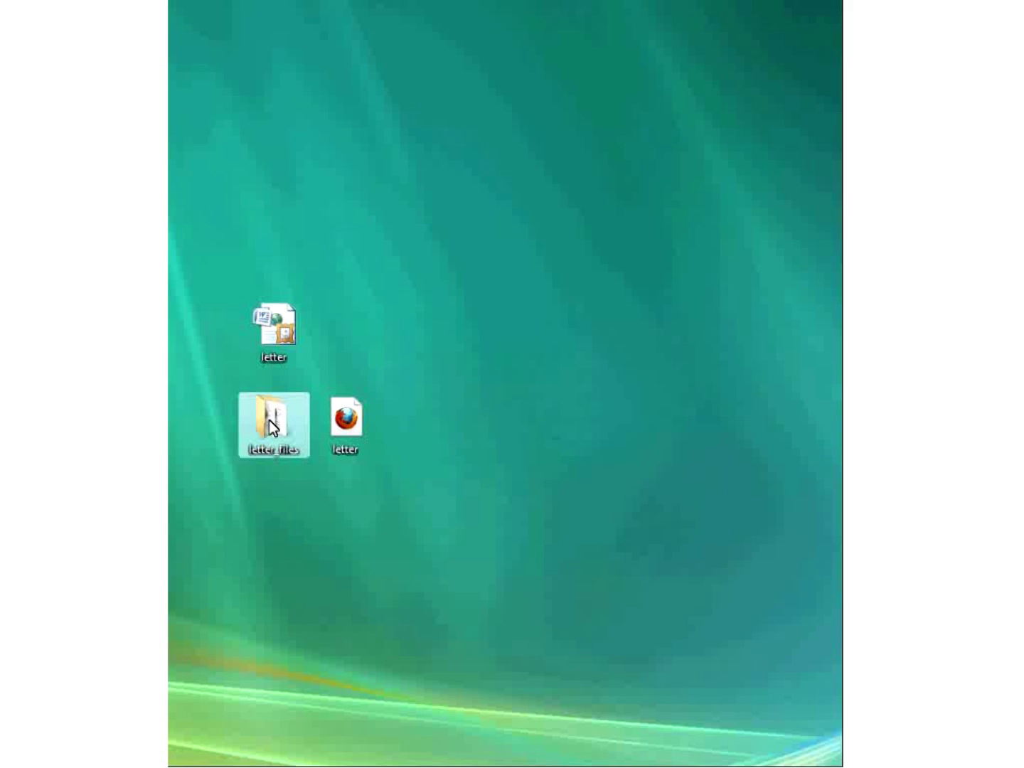
double_click(270, 420)
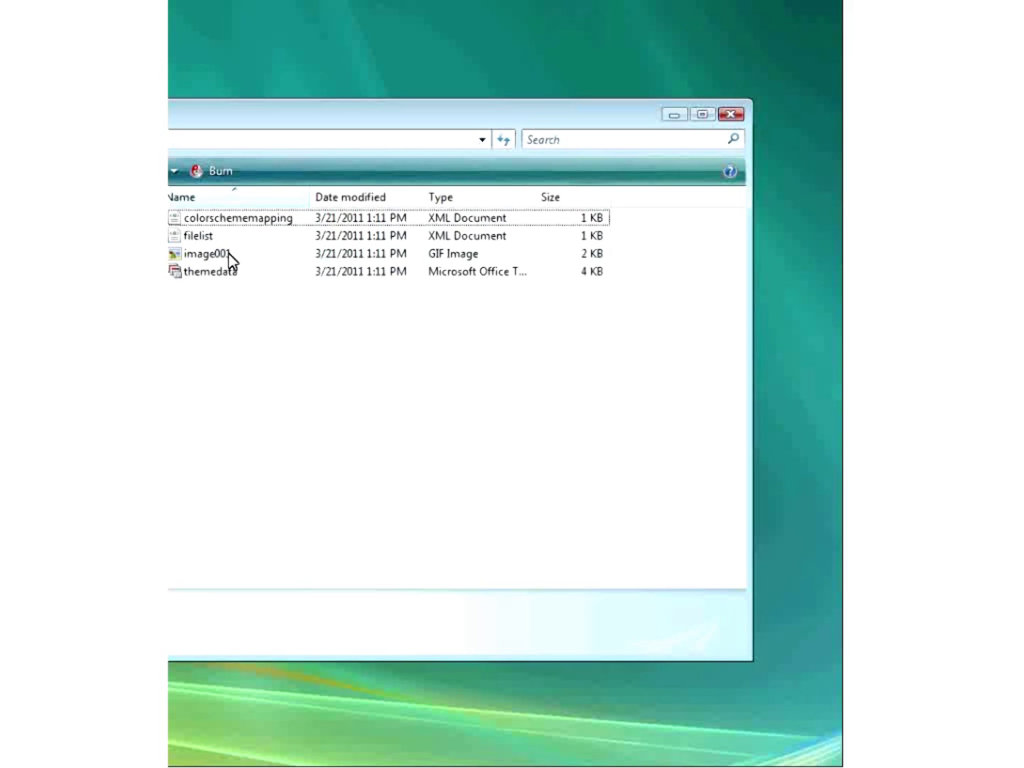
click(731, 115)
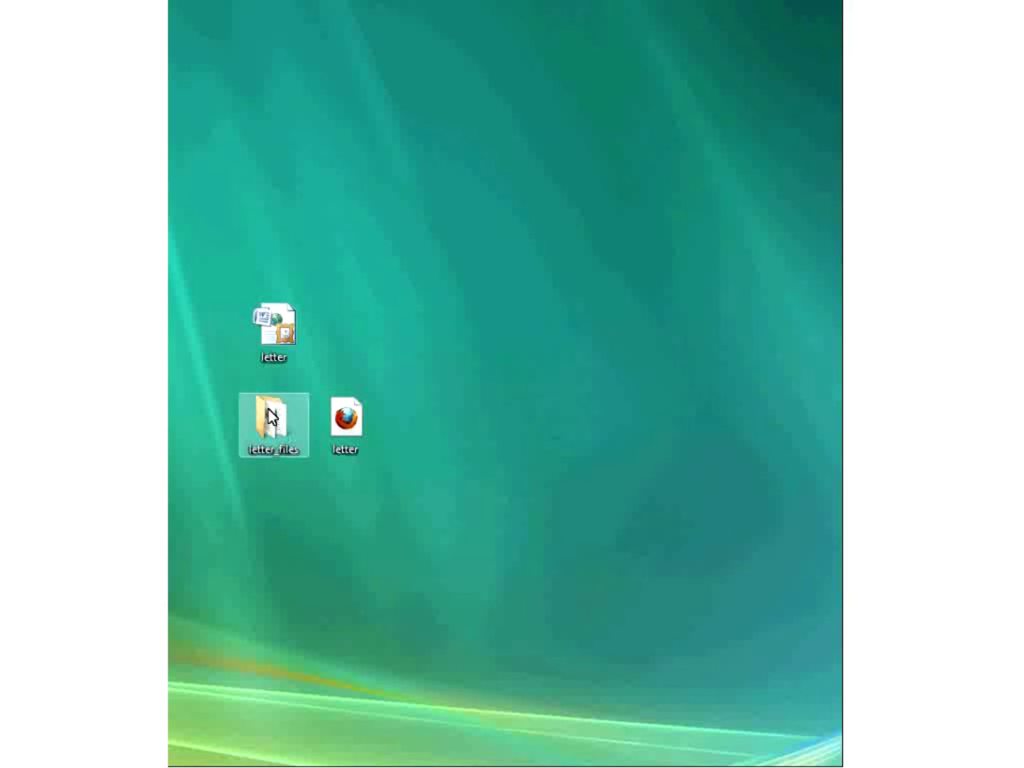
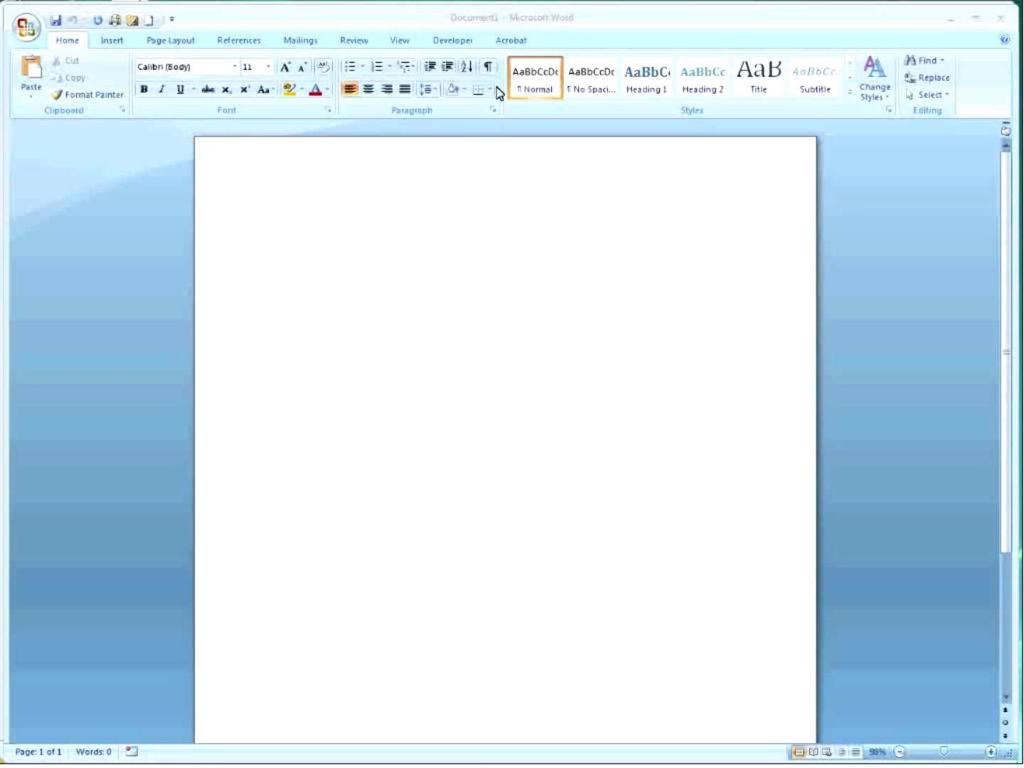
Open Word Options and look through the Customize, Display and Popular pages.
click(27, 28)
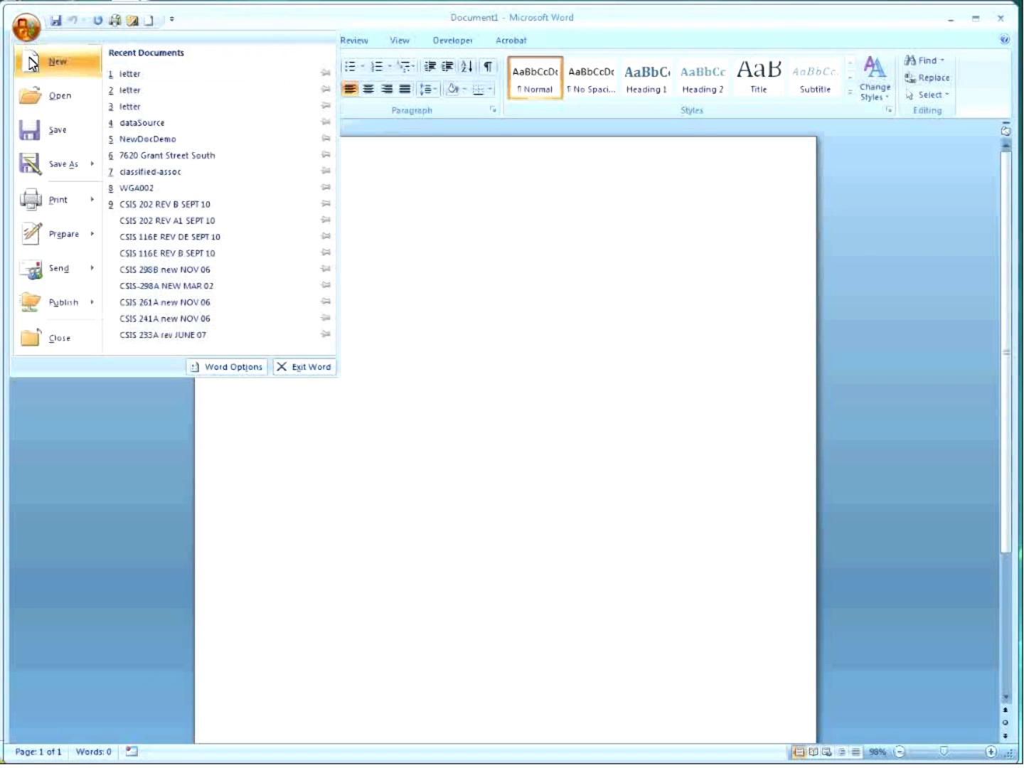
click(234, 367)
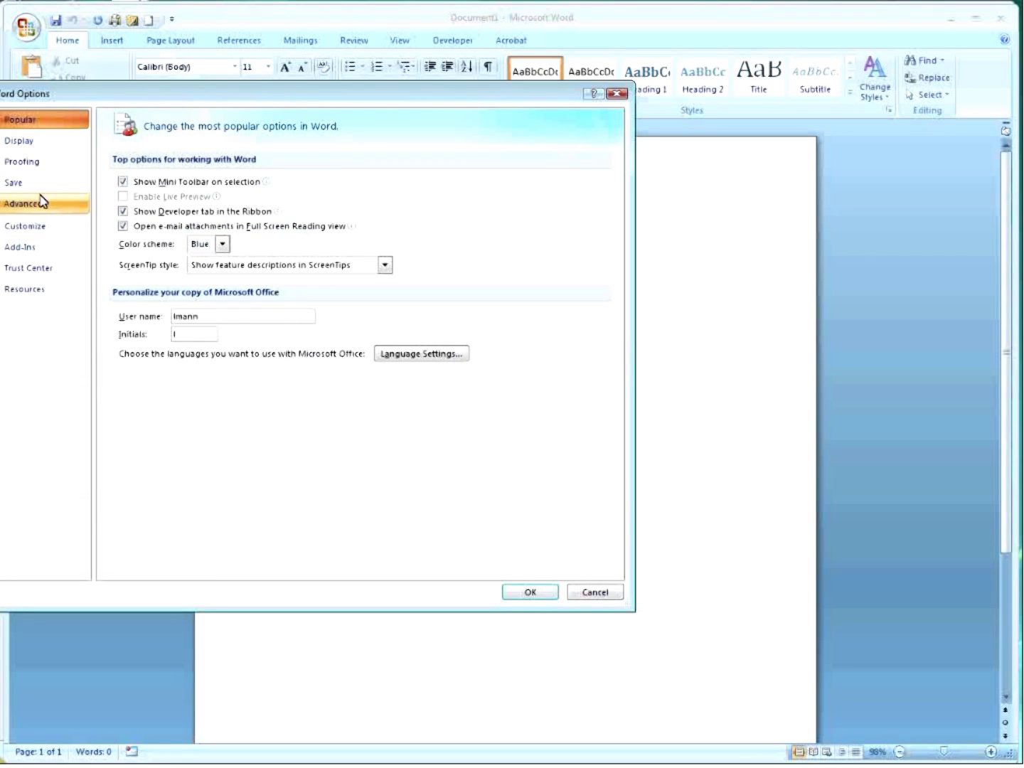
click(41, 228)
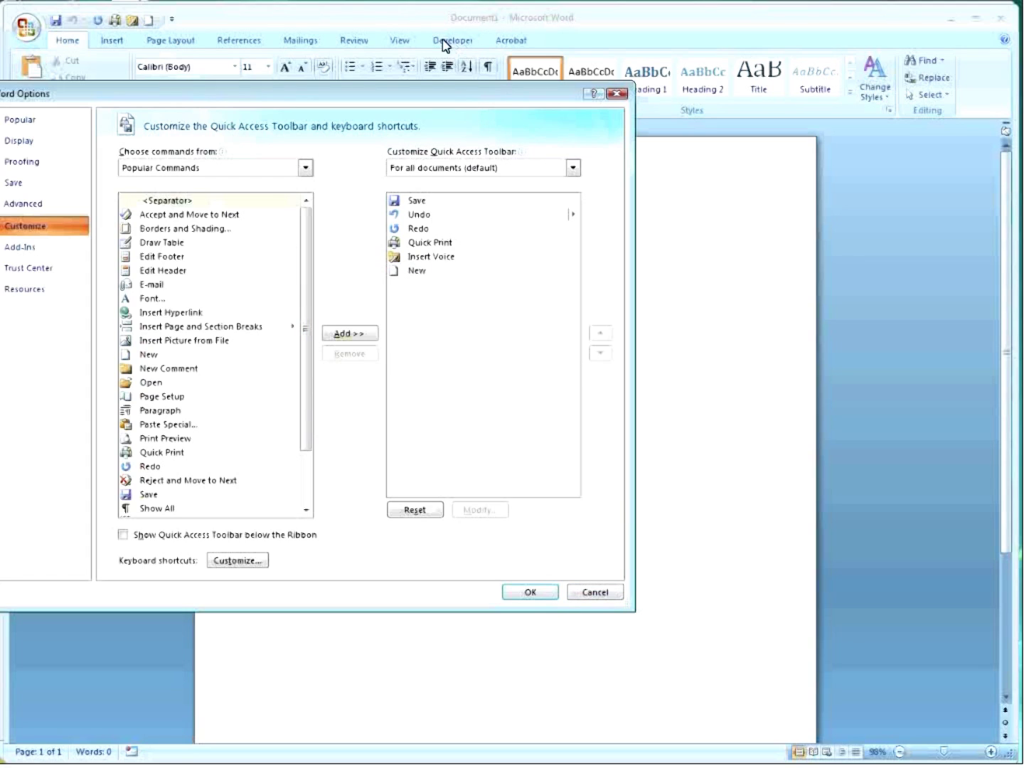
click(37, 142)
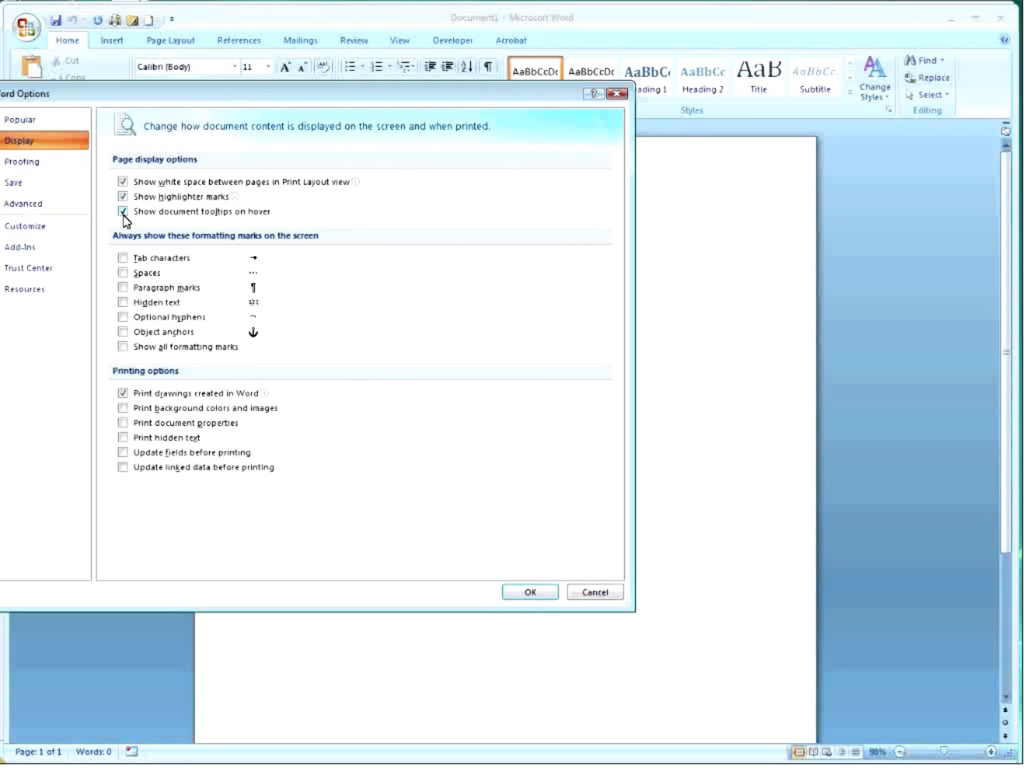
click(18, 123)
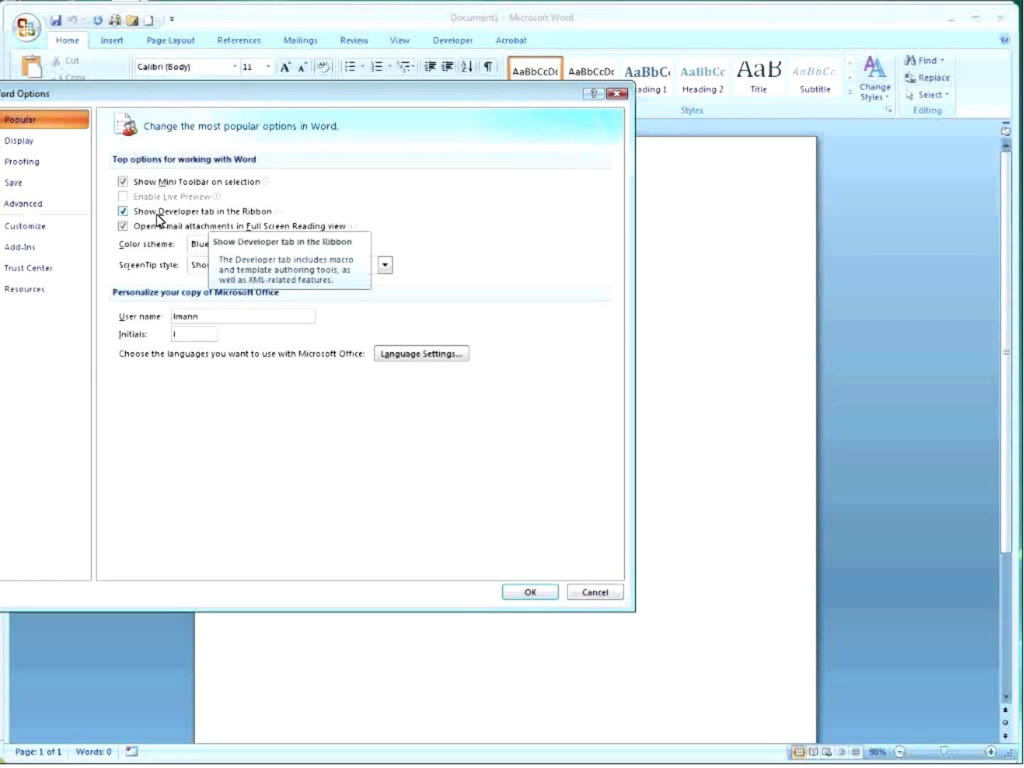
Keep Show Developer tab enabled and display the Developer tab's macro, controls and XML tools.
click(125, 213)
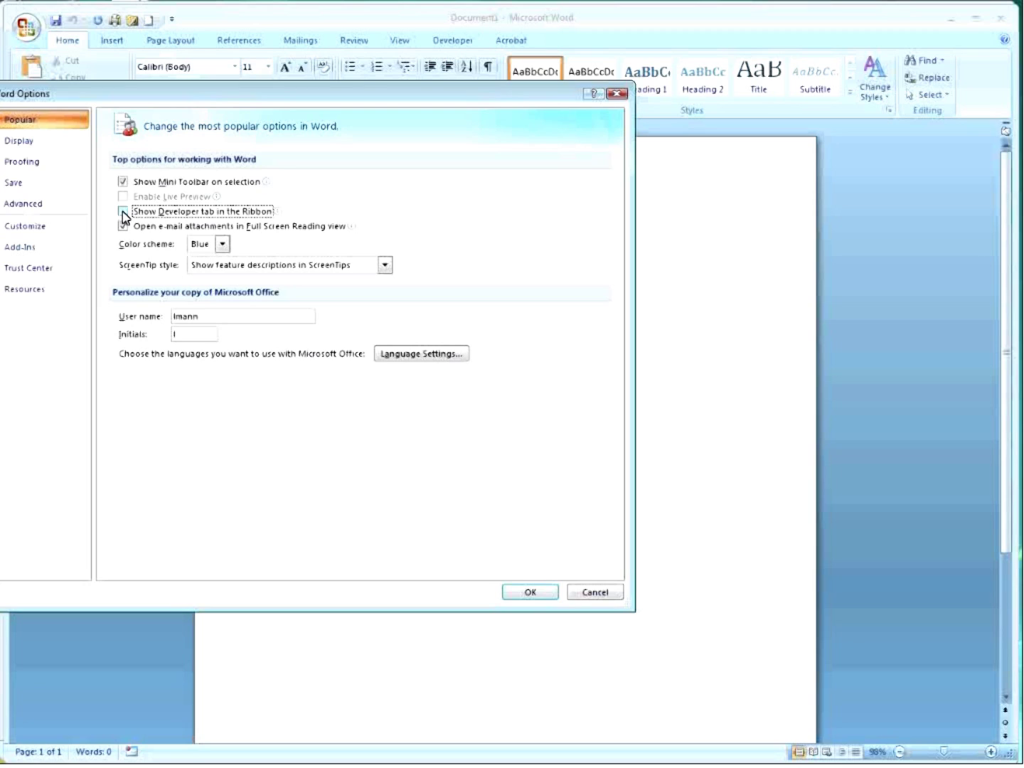
click(124, 212)
click(523, 598)
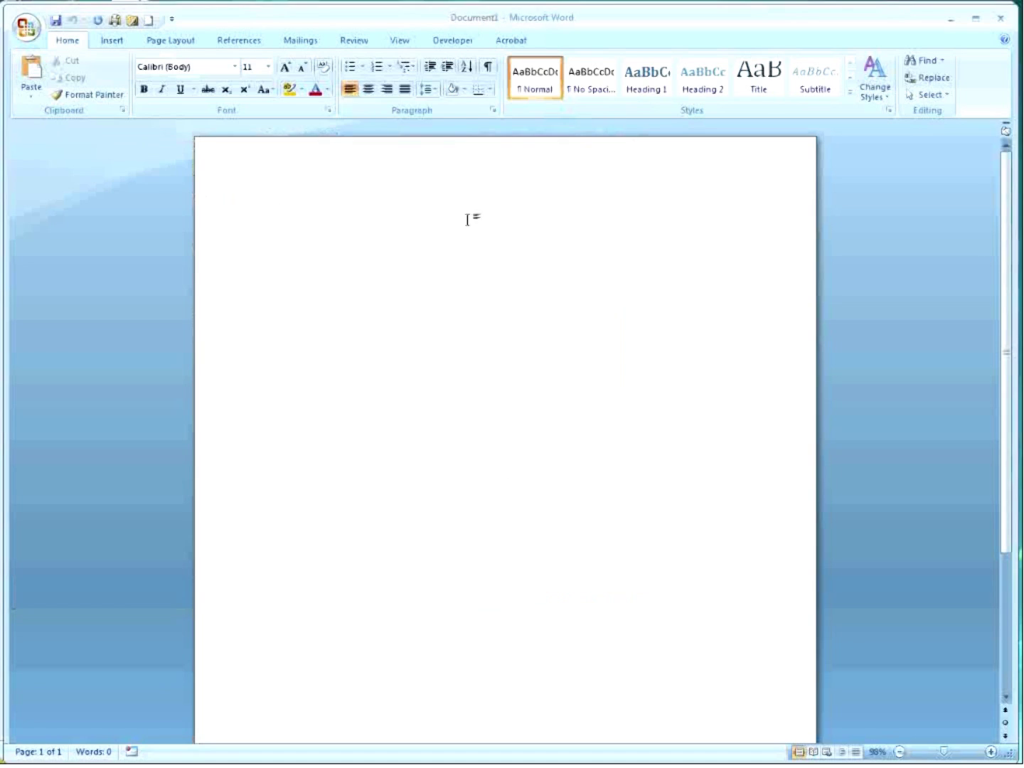
click(444, 41)
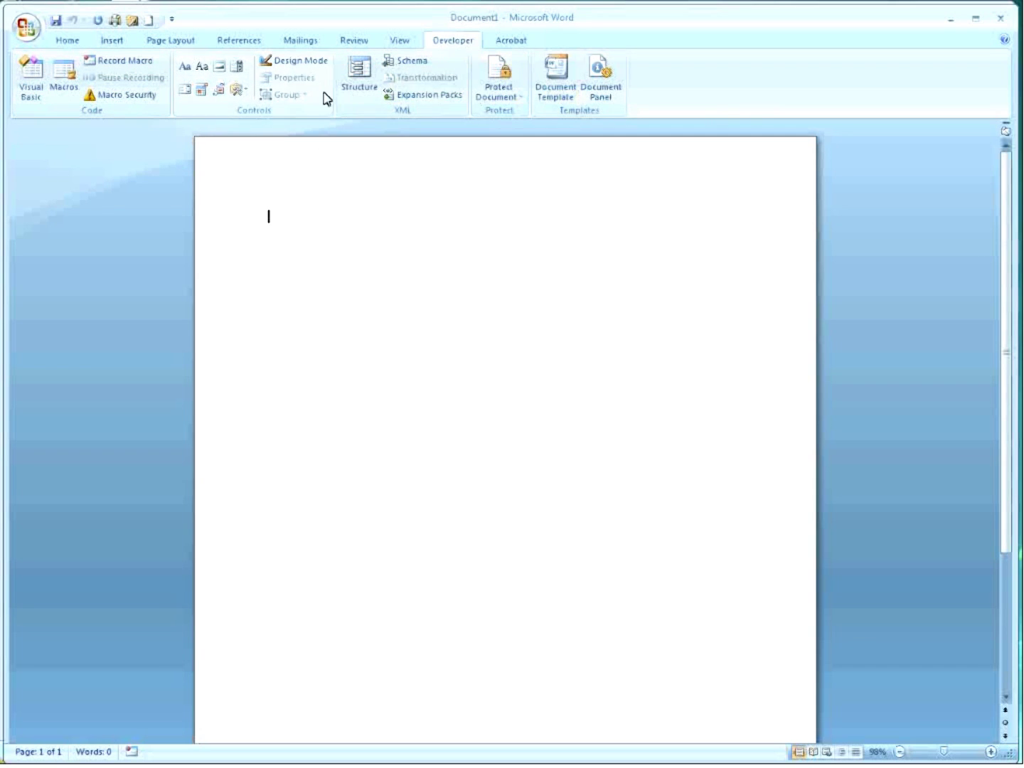
click(28, 28)
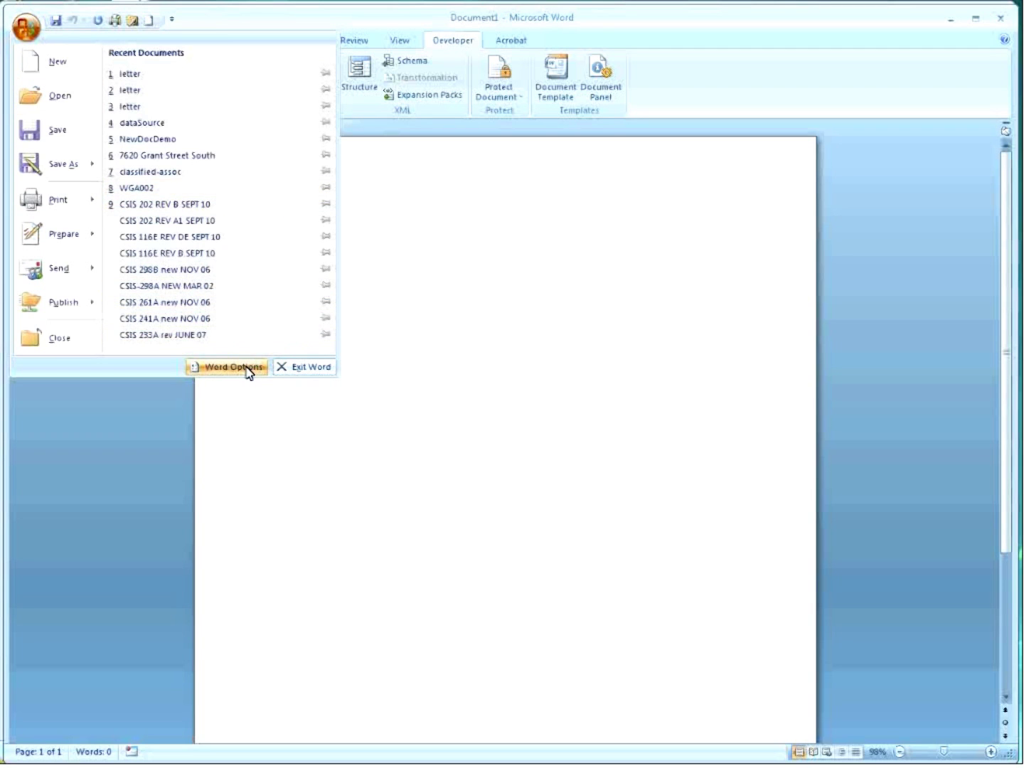
Turn off Show Developer tab and add Print Preview to the Quick Access Toolbar commands.
click(247, 367)
click(123, 213)
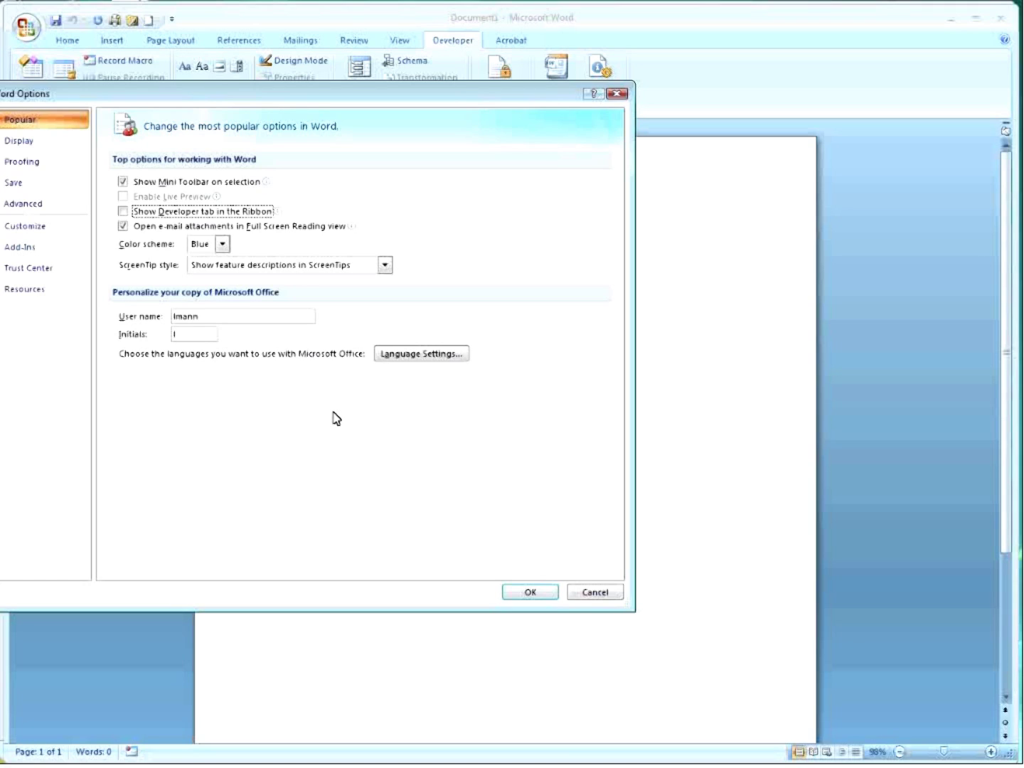
click(32, 228)
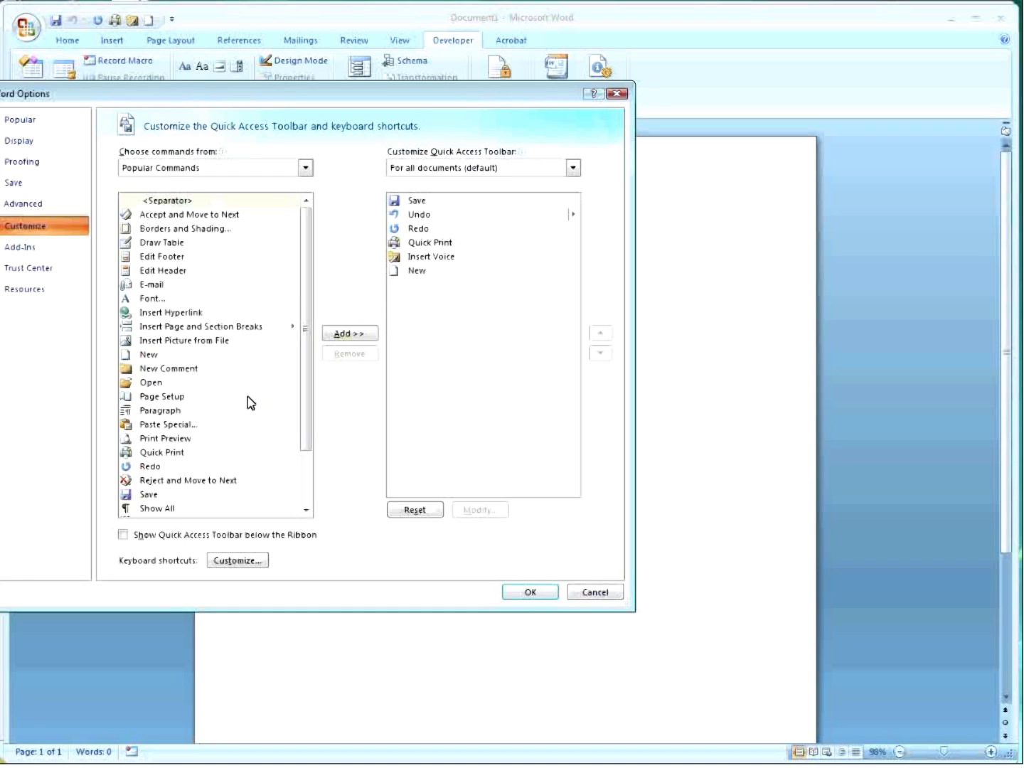
click(157, 439)
click(342, 334)
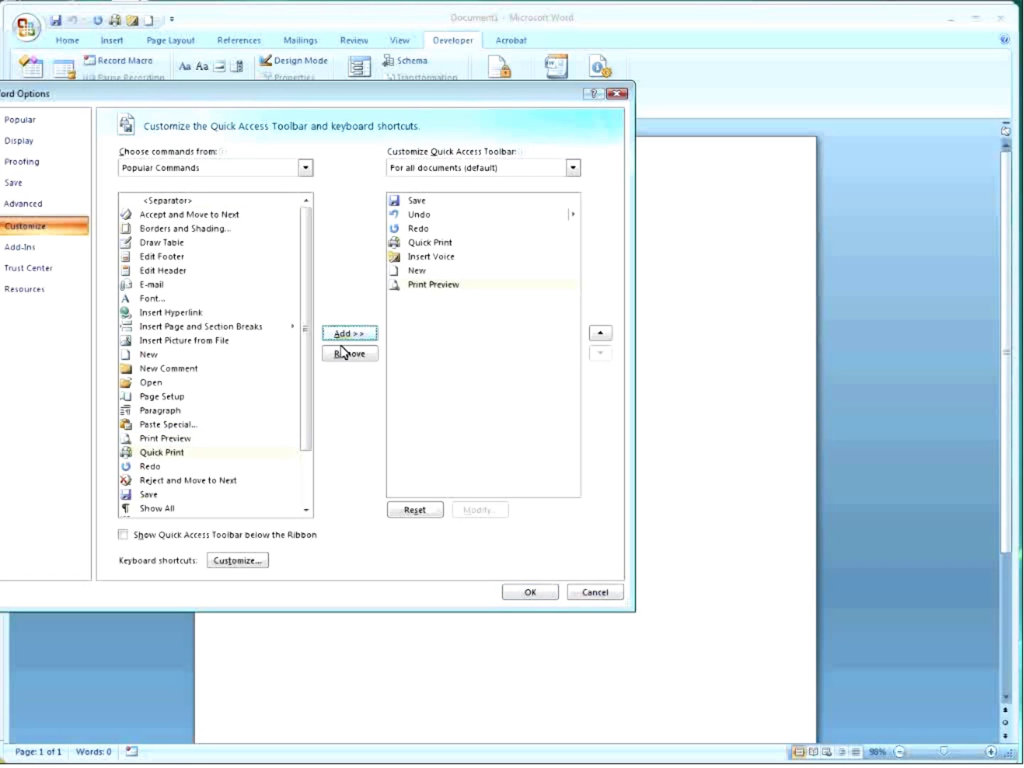
drag(305, 375, 296, 443)
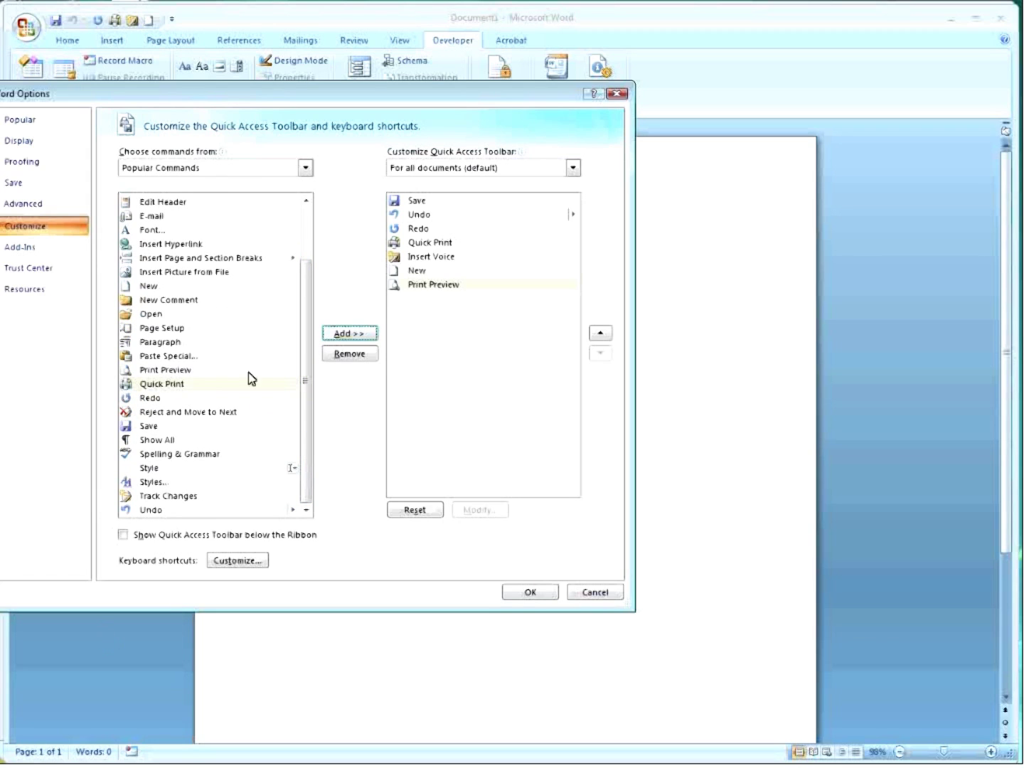
Add Save As from All Commands to the Quick Access Toolbar.
click(307, 169)
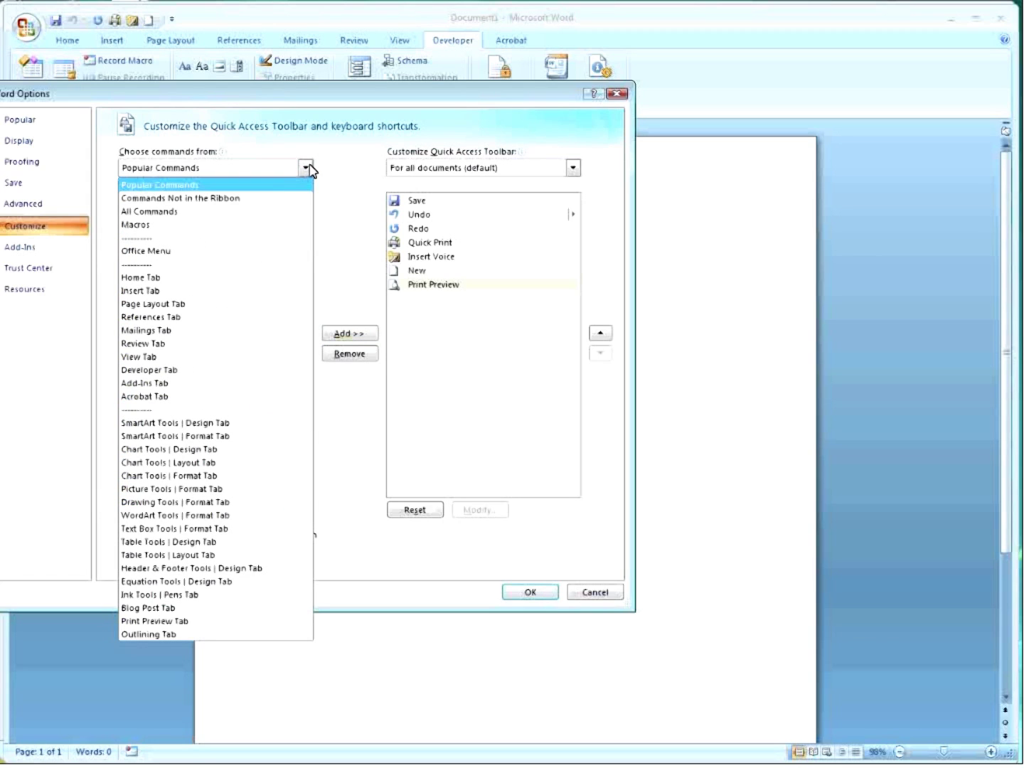
click(165, 212)
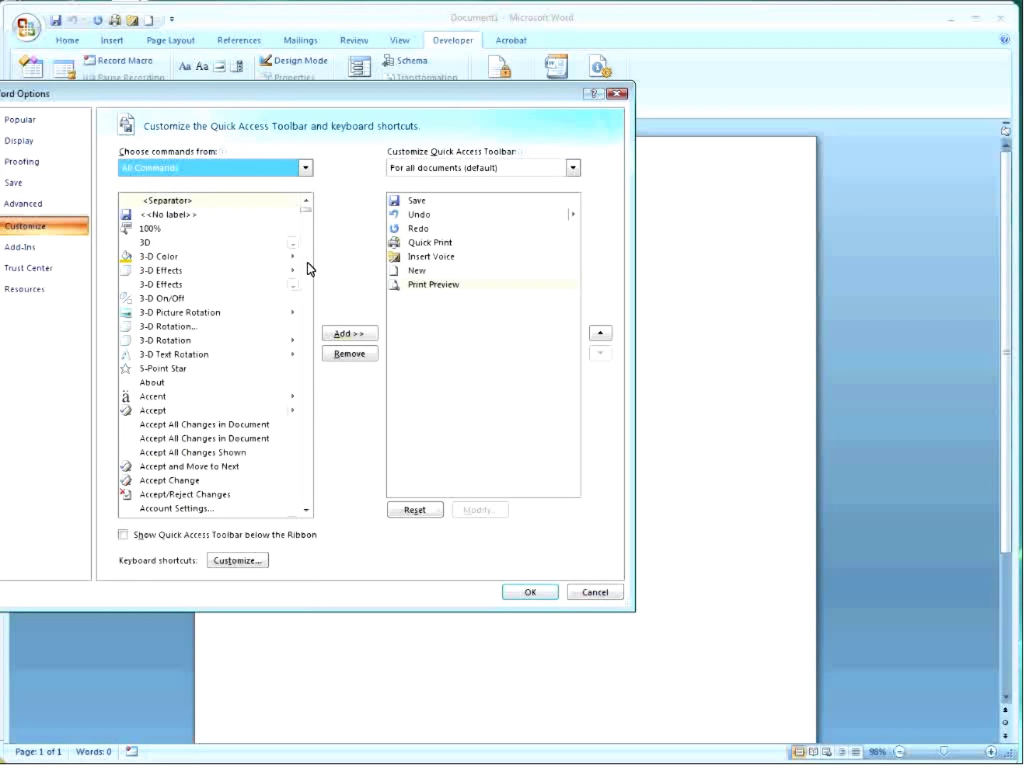
drag(306, 210, 306, 429)
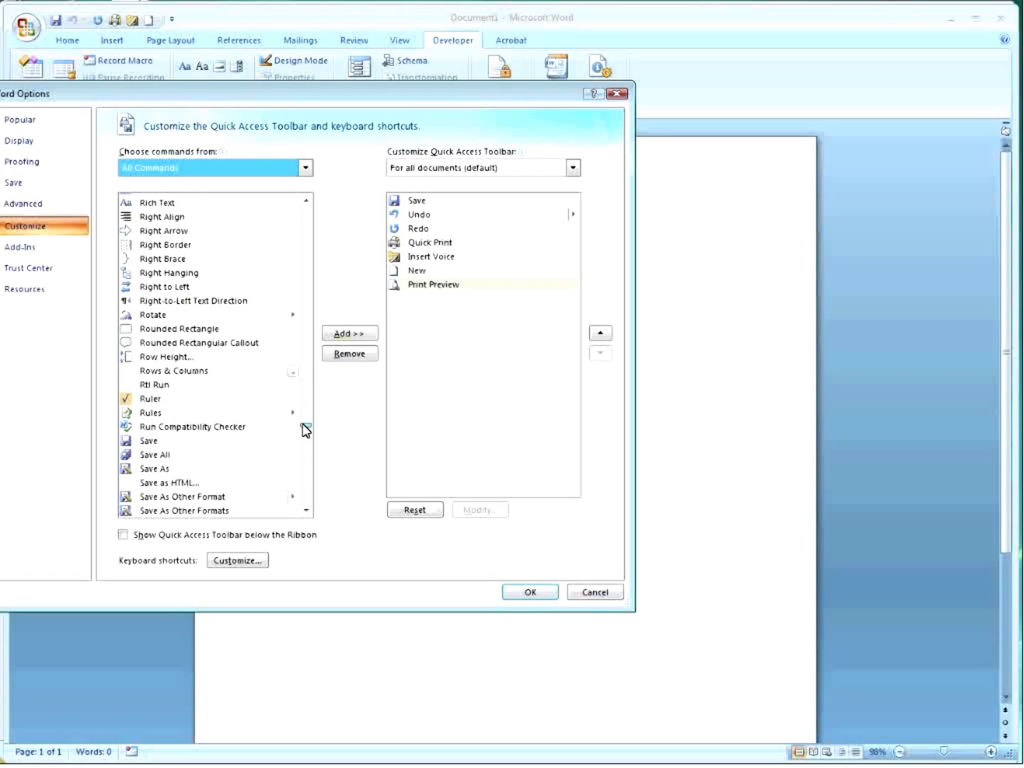
drag(305, 430, 303, 428)
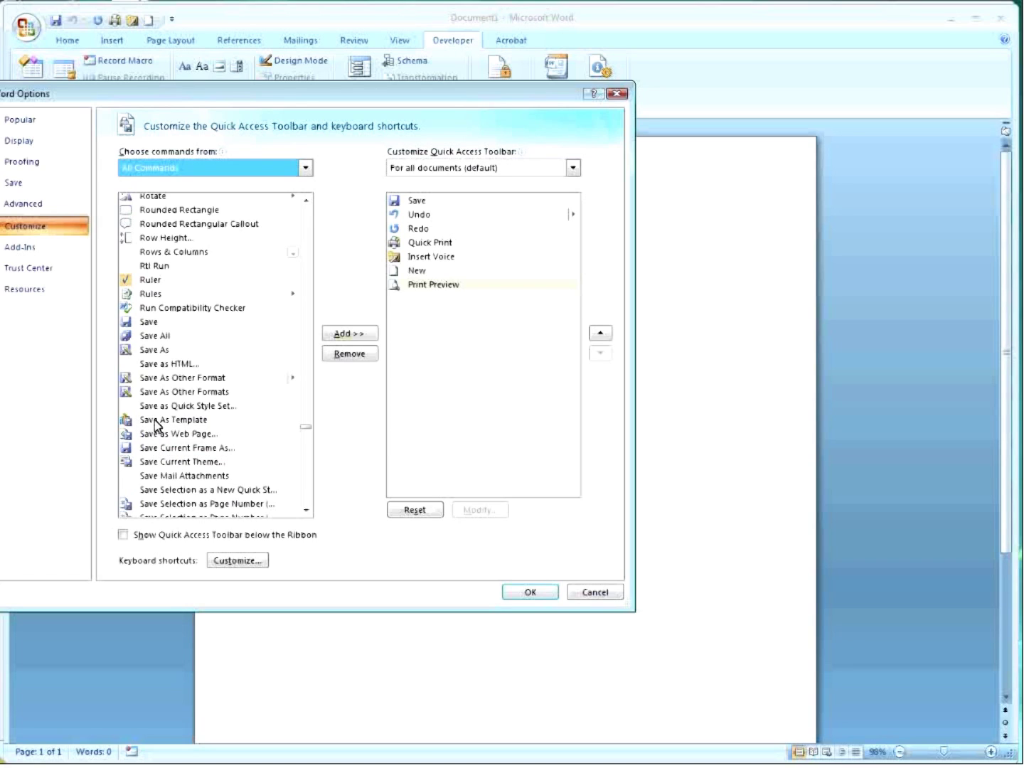
click(148, 351)
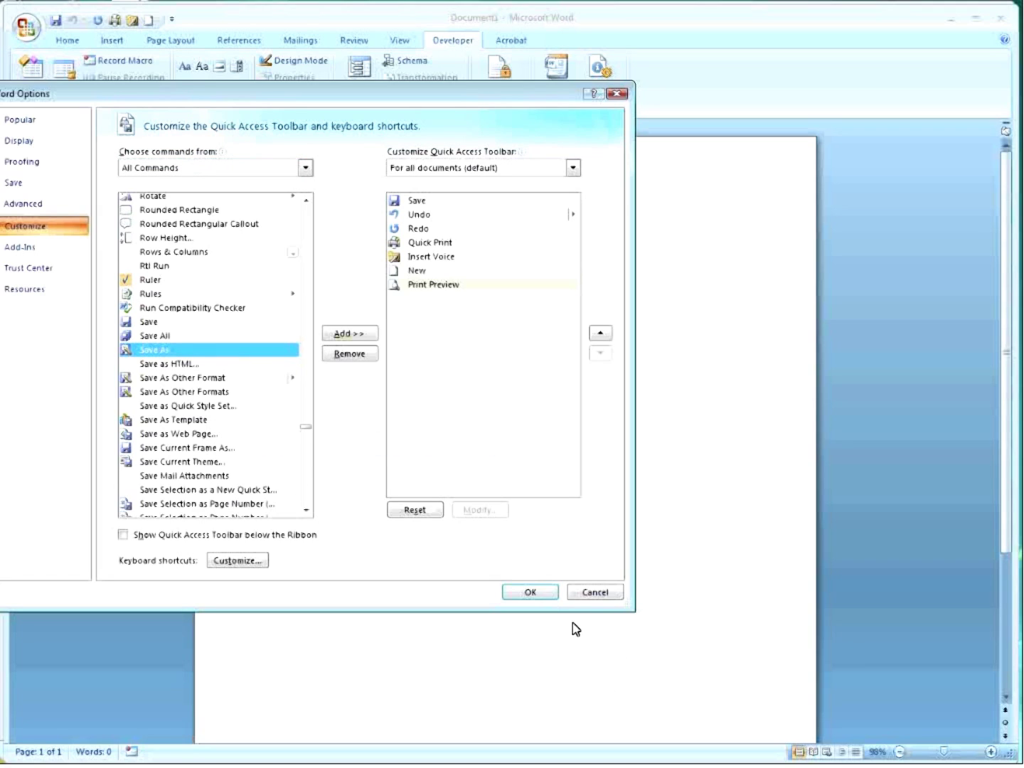
click(371, 334)
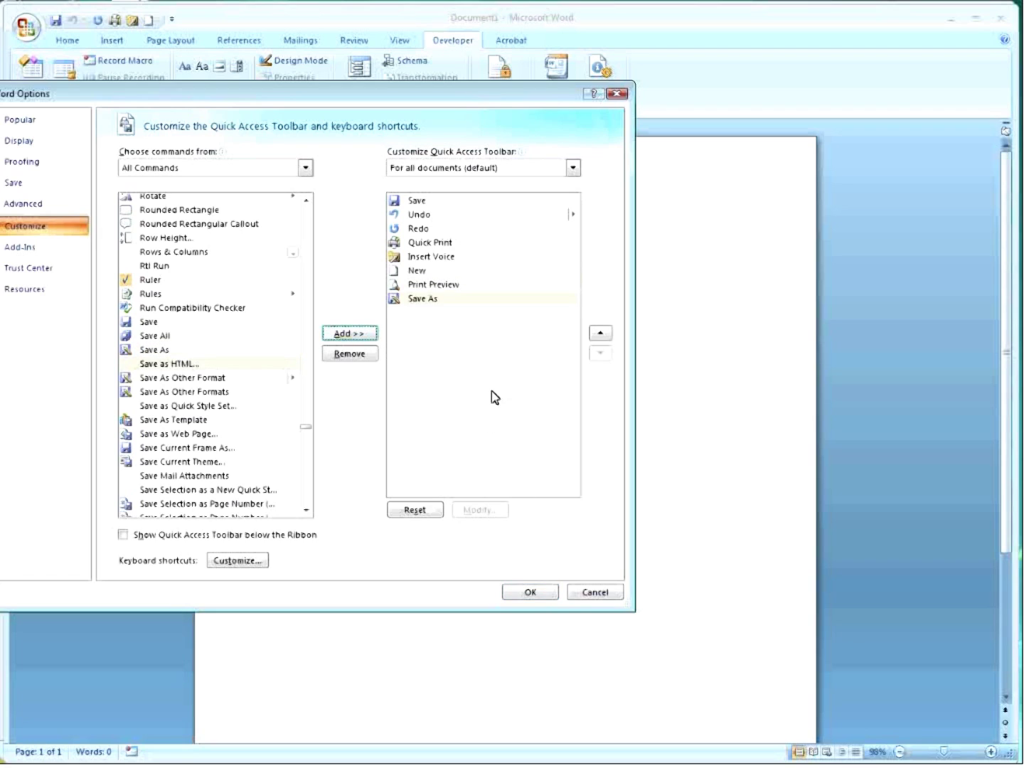
Remove Insert Voice from the Quick Access Toolbar and apply the changes.
click(435, 258)
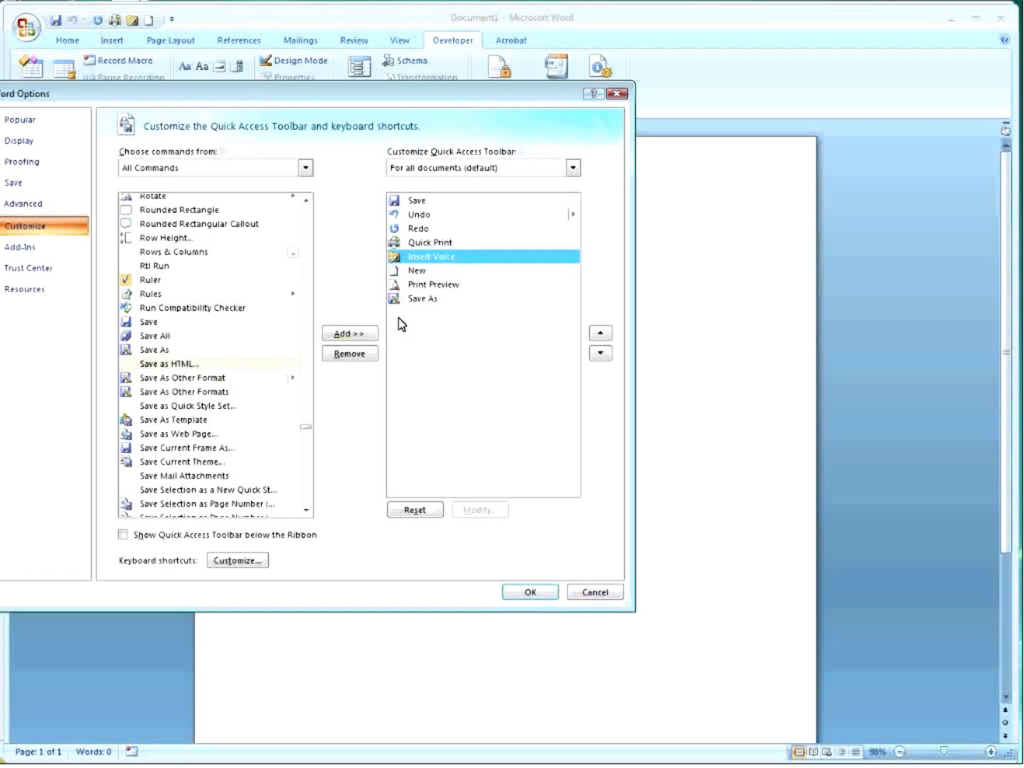
click(348, 354)
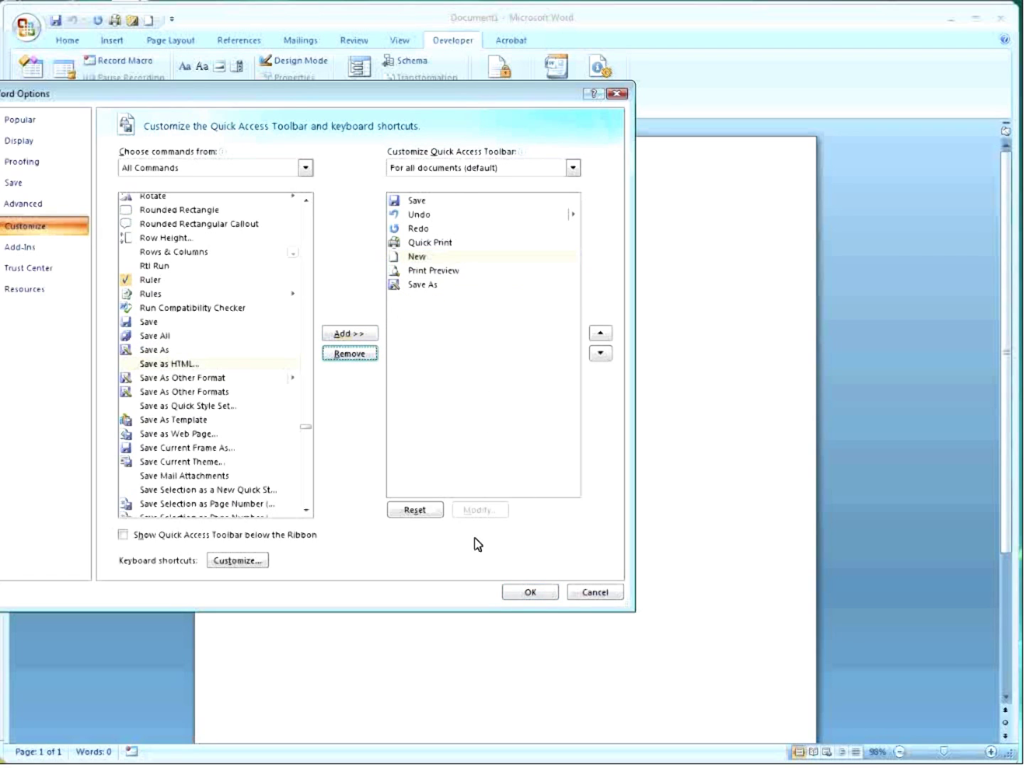
click(530, 594)
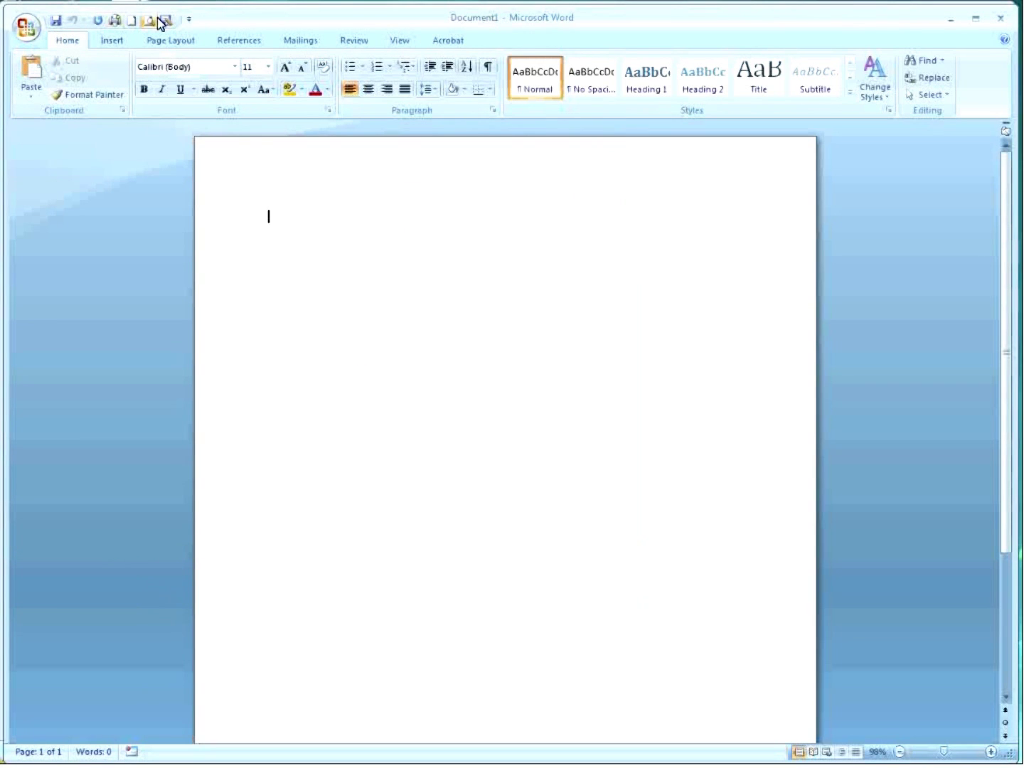
click(166, 22)
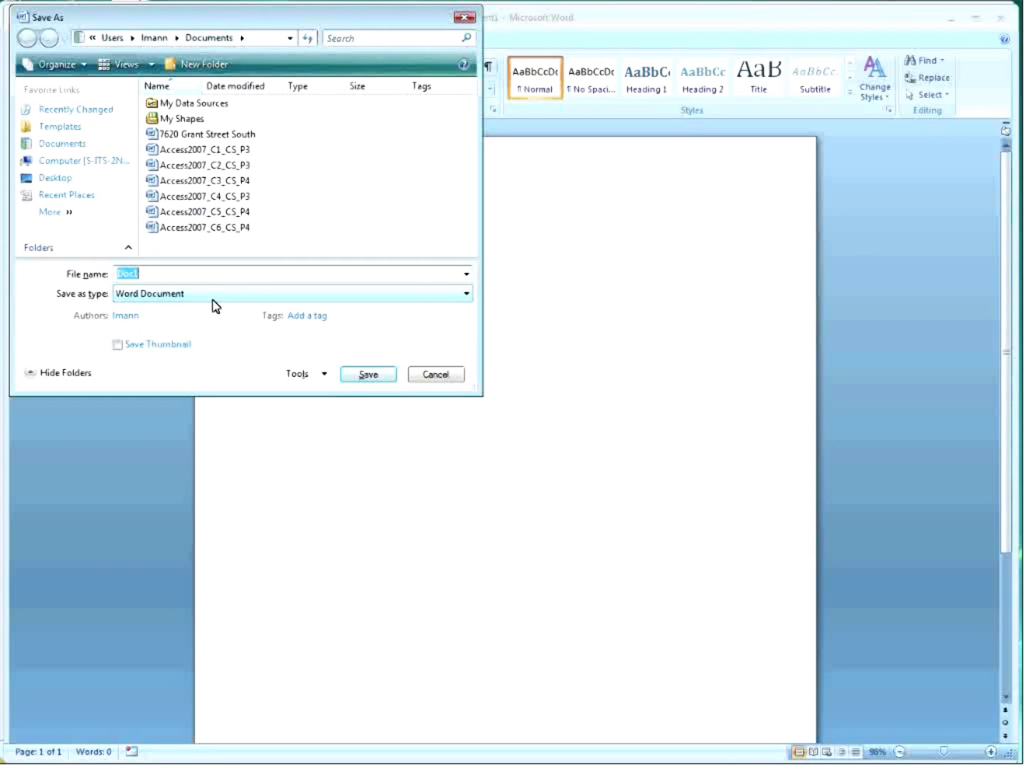
click(467, 295)
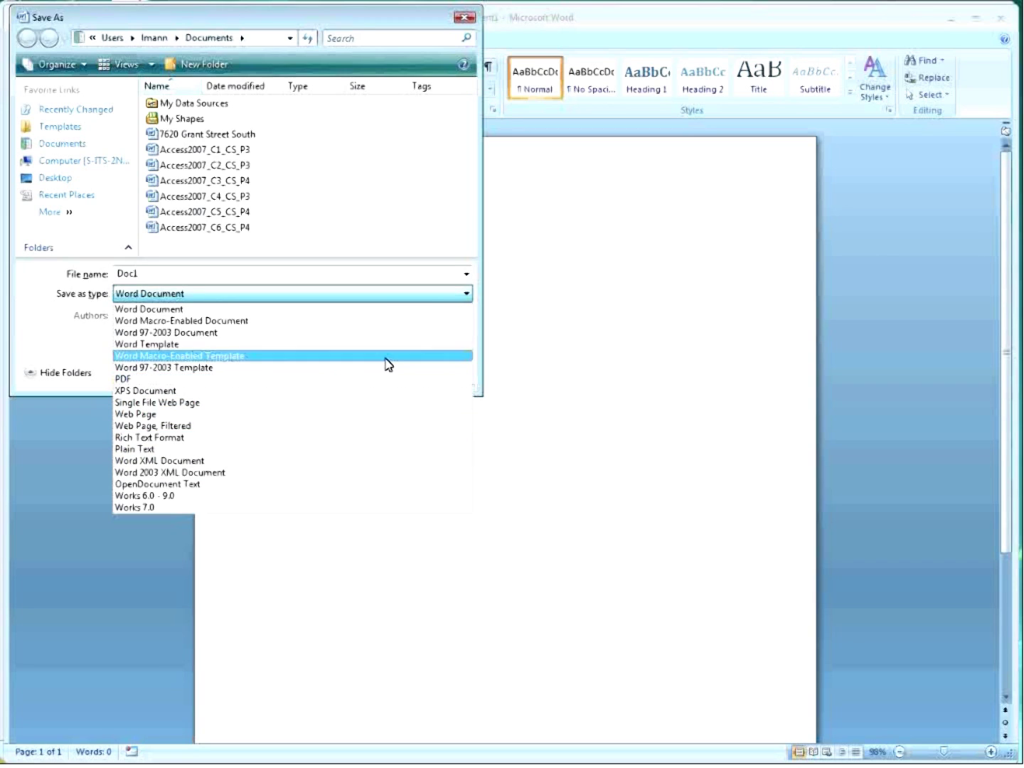
click(466, 294)
click(437, 375)
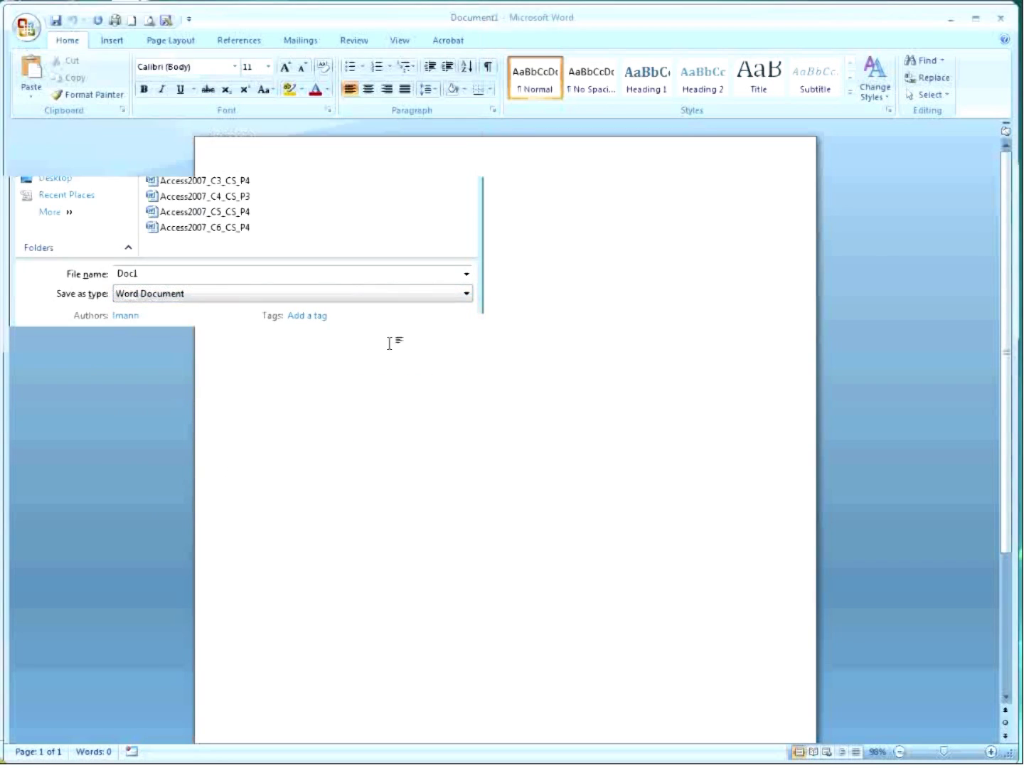
click(26, 29)
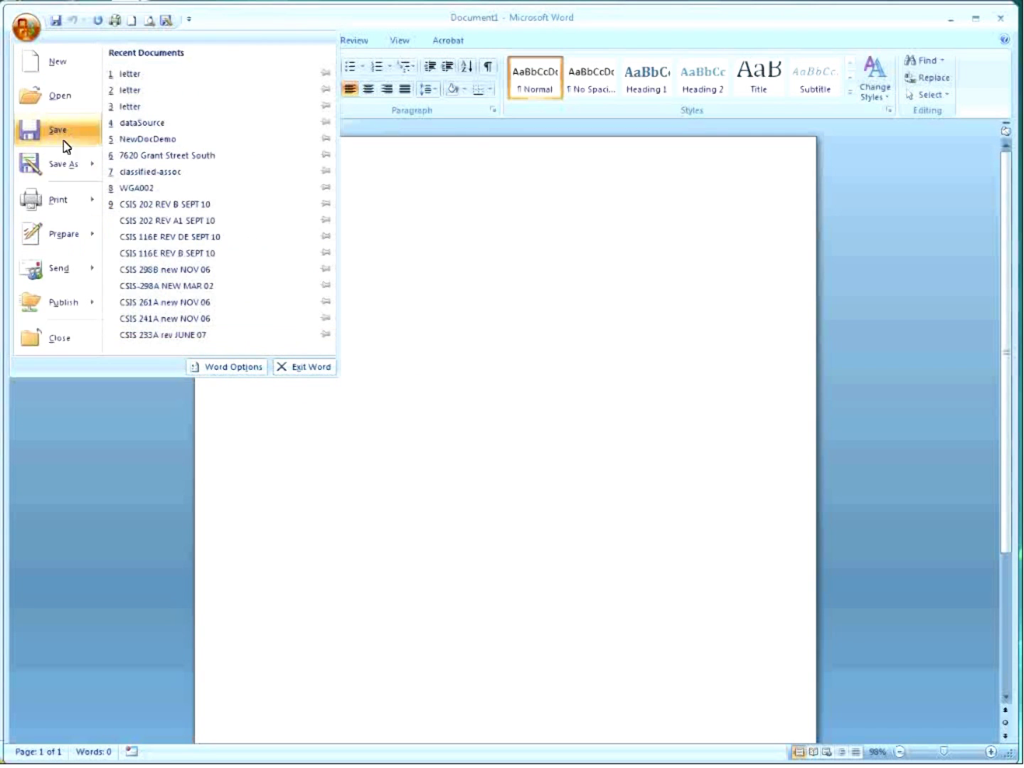
click(283, 394)
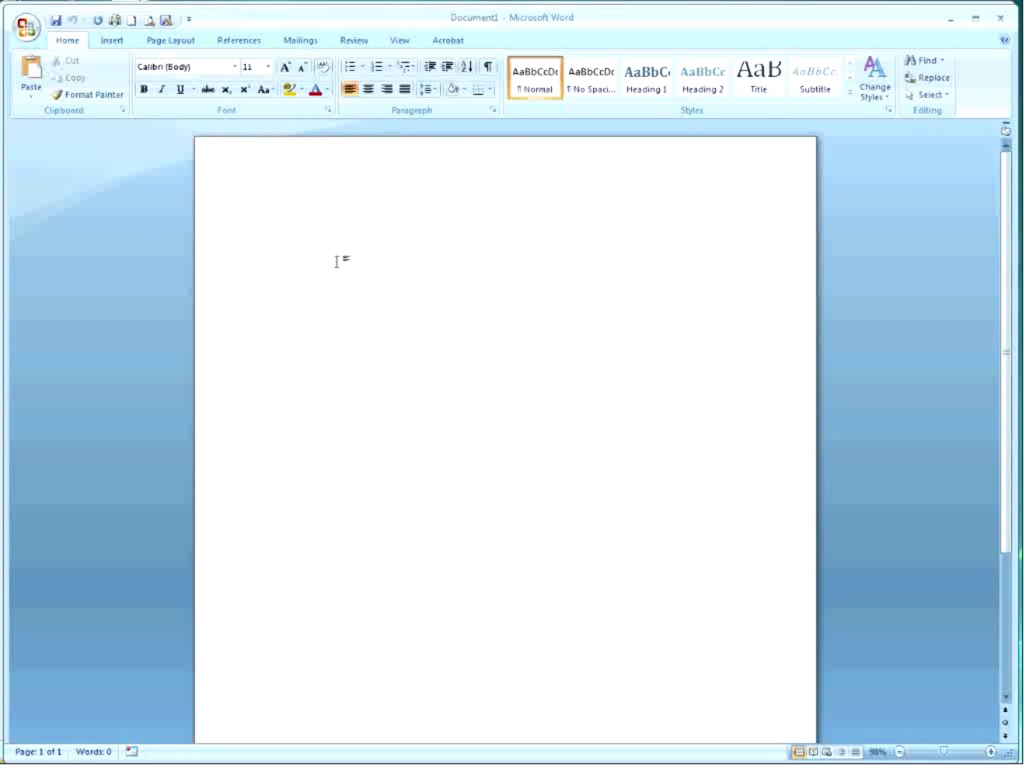
Set the Color scheme on Word Options' Popular page to Black and apply it.
click(22, 29)
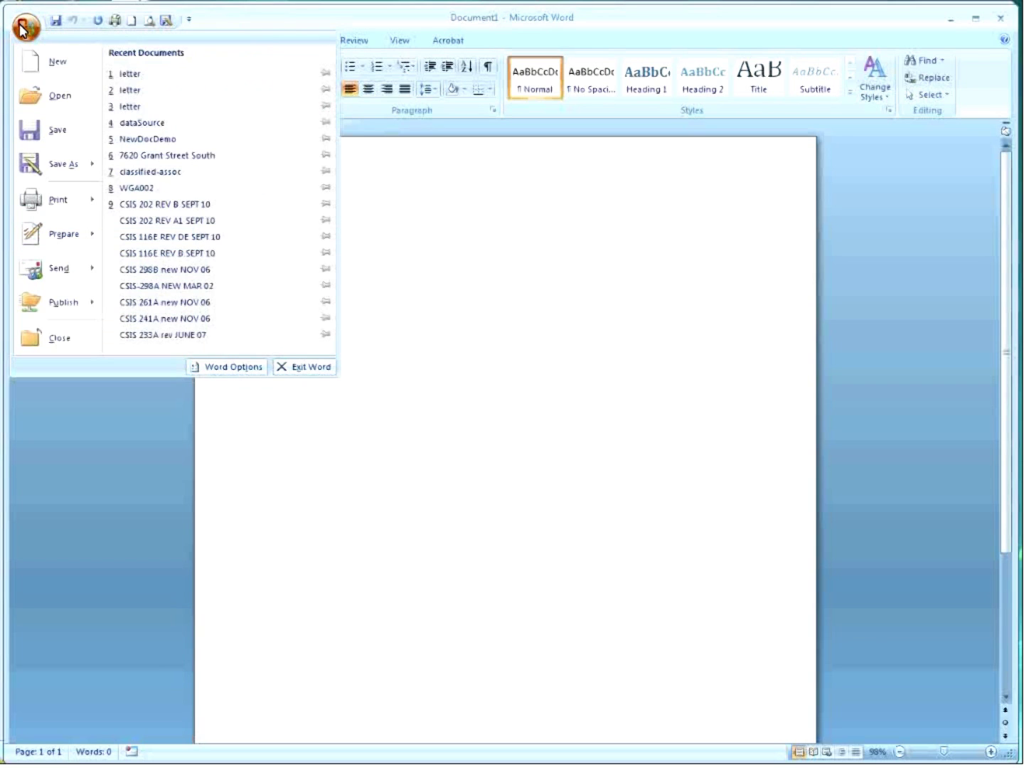
click(238, 368)
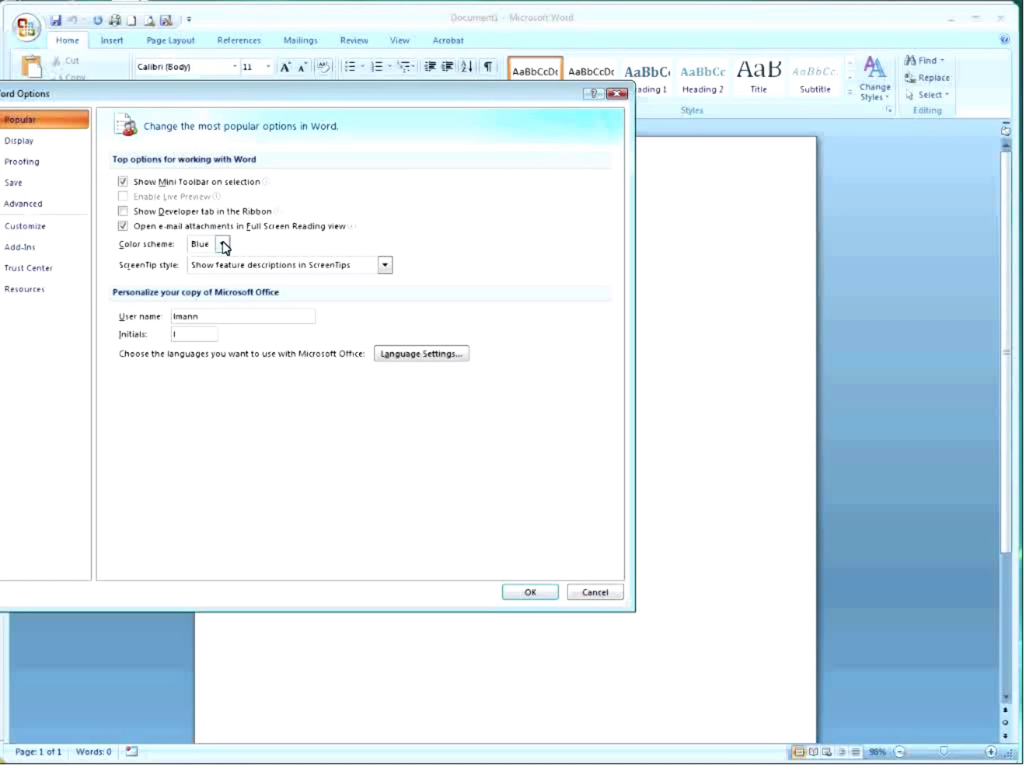
click(223, 244)
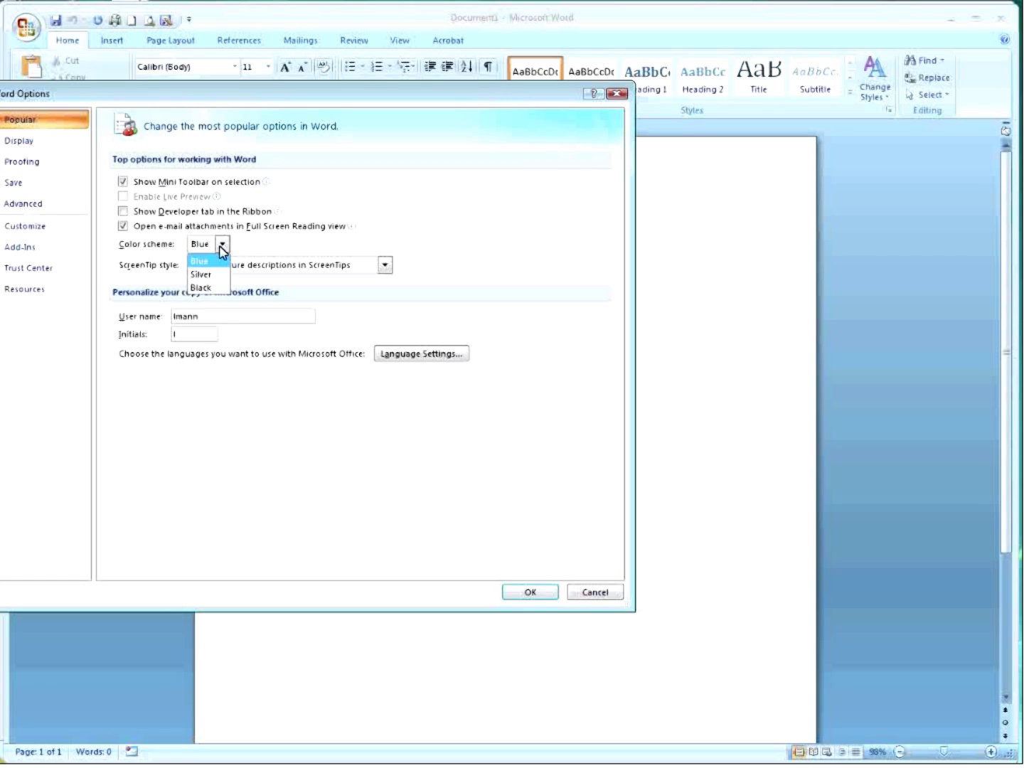
click(211, 288)
click(522, 590)
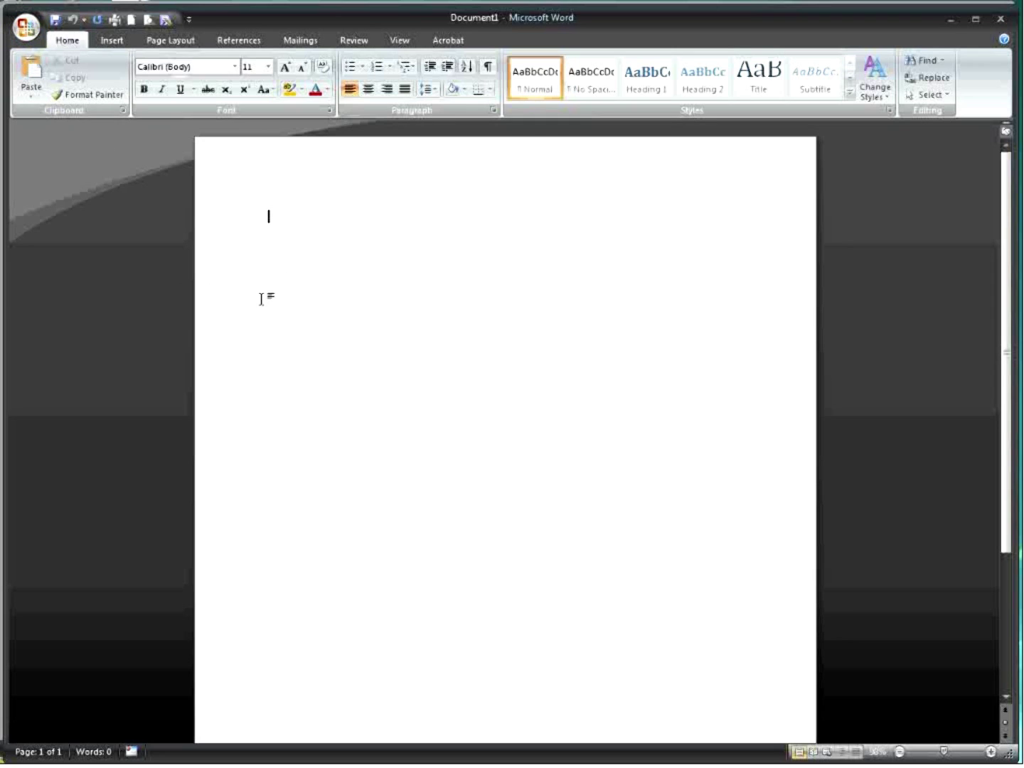
Apply the Silver colour scheme through Word Options.
click(25, 32)
click(210, 367)
click(225, 245)
click(211, 275)
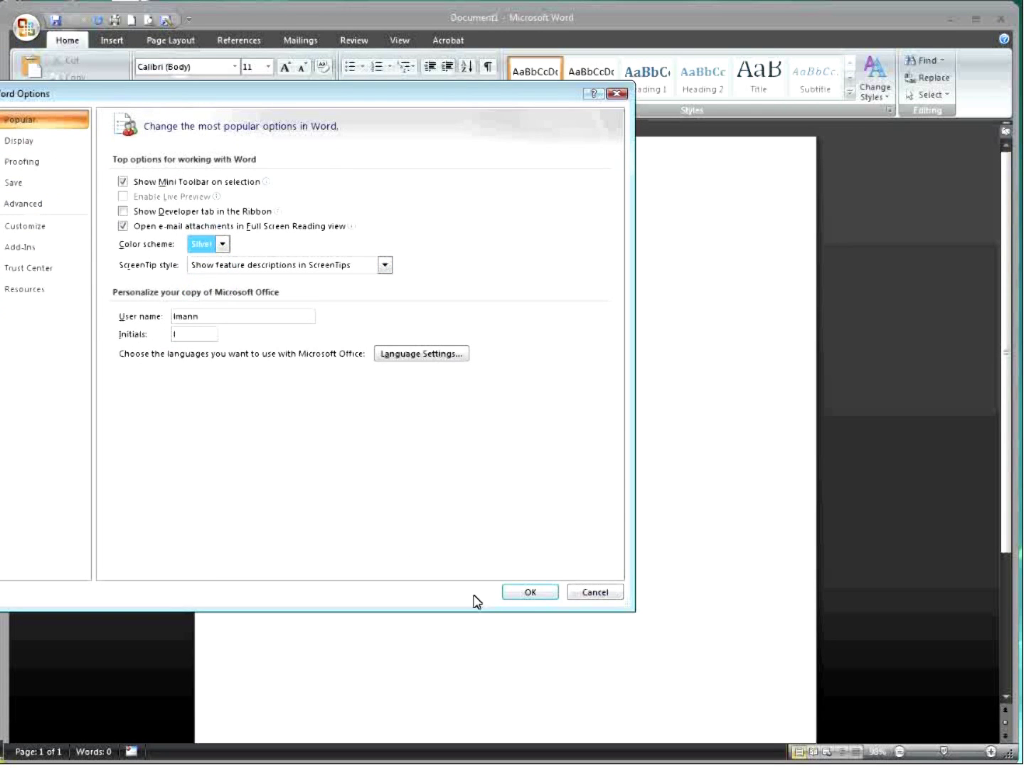
click(522, 595)
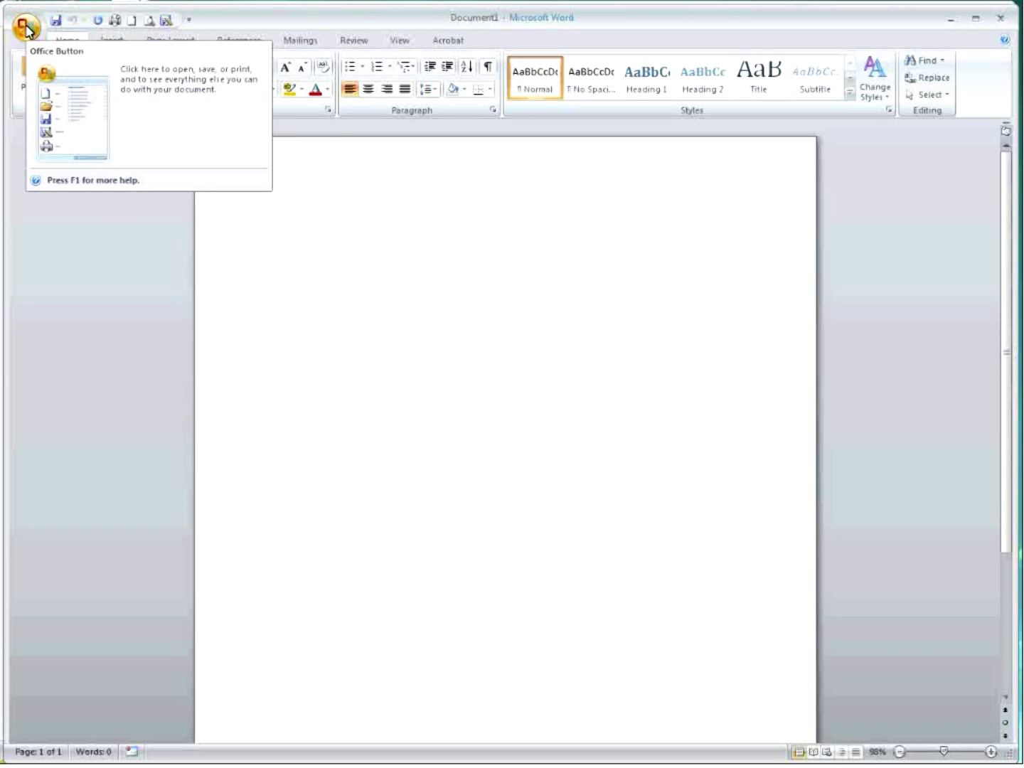
Switch the Color scheme back to Blue and apply it.
click(27, 30)
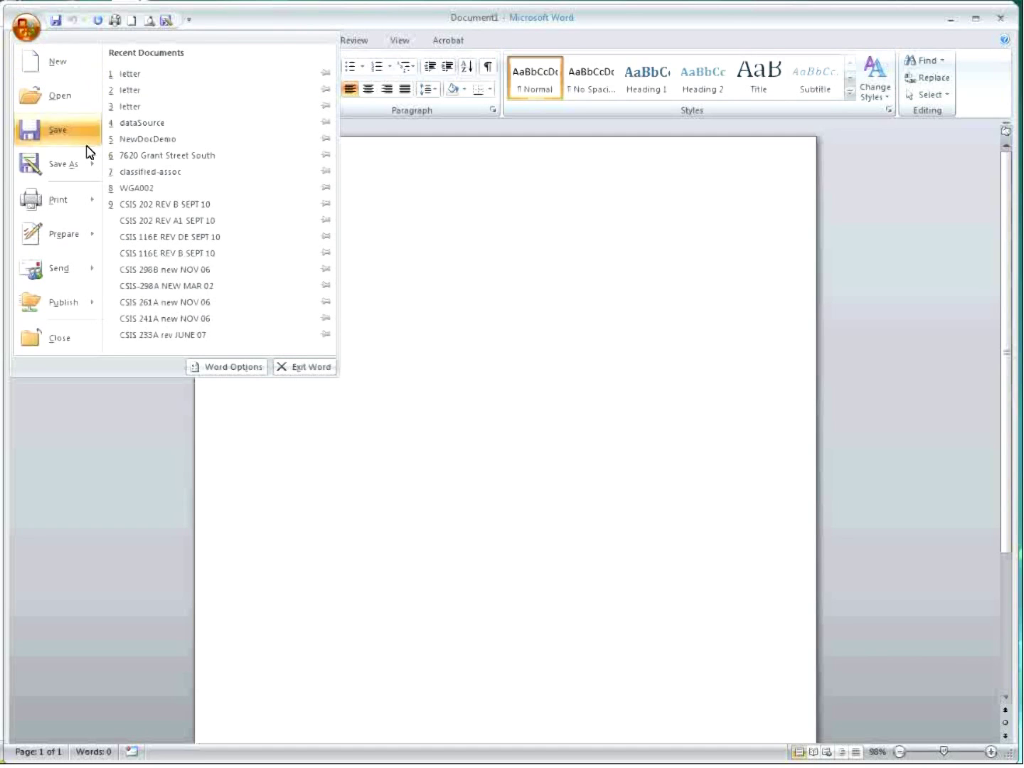
click(238, 371)
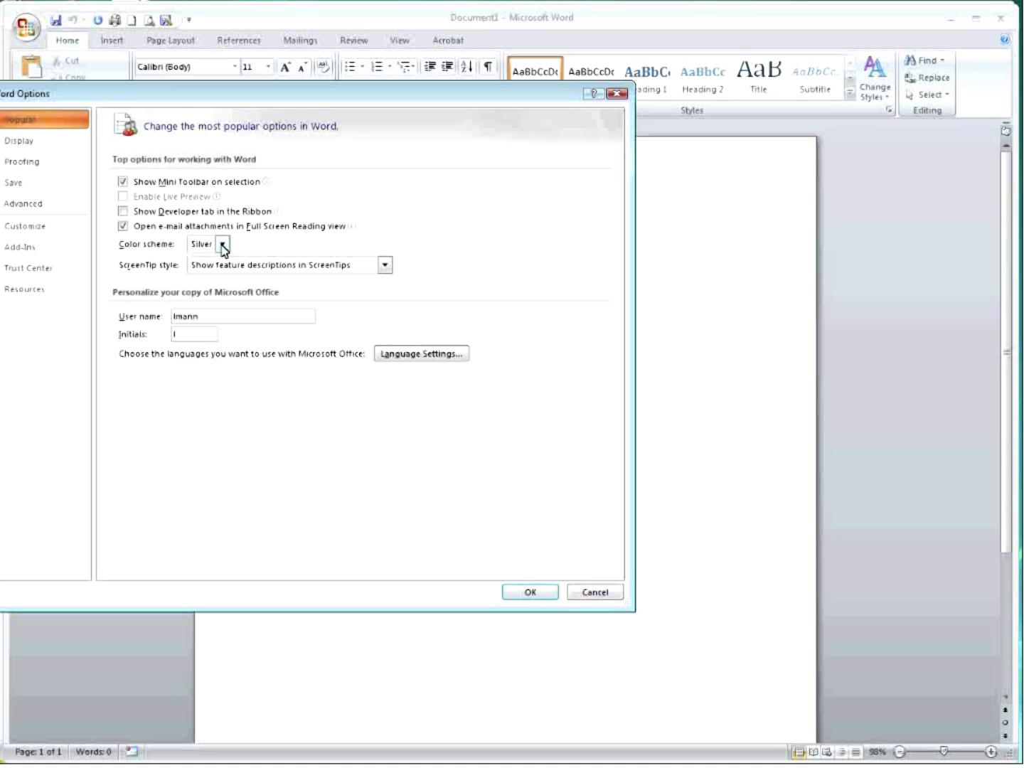
click(221, 244)
click(218, 261)
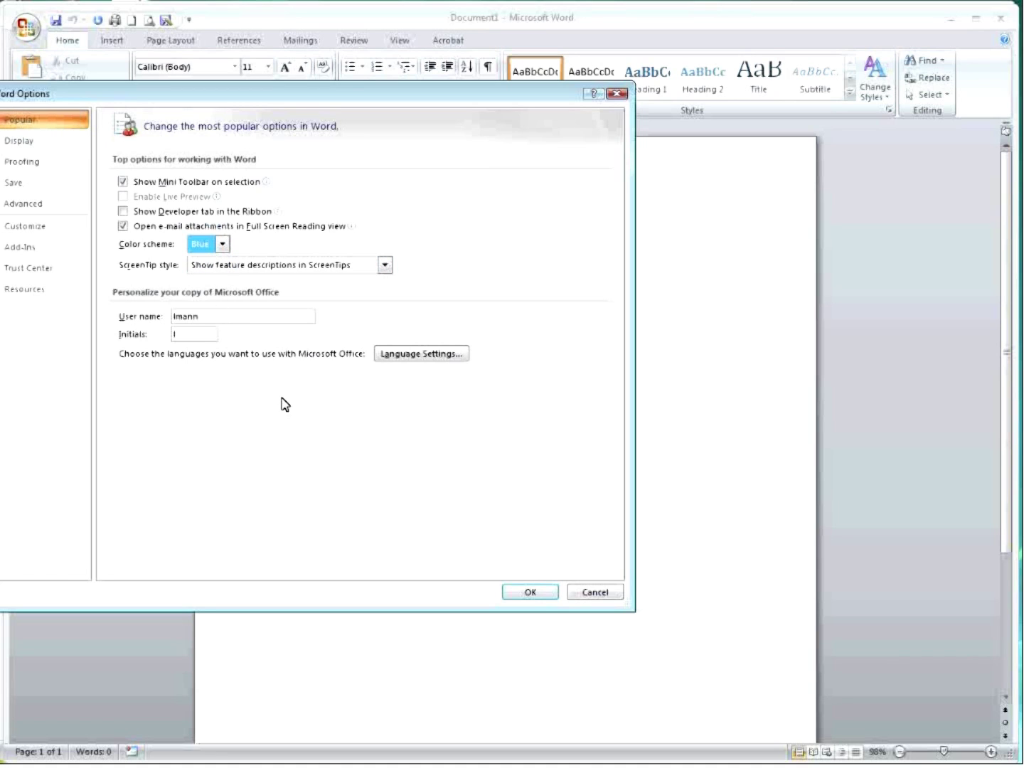
click(529, 592)
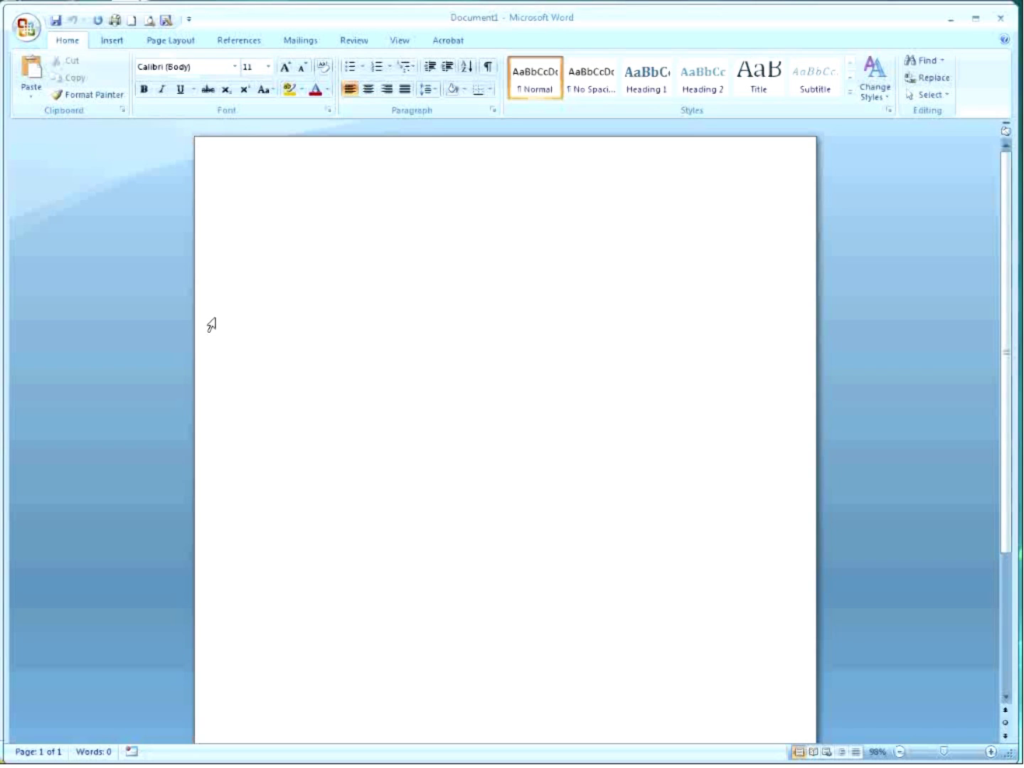
click(30, 30)
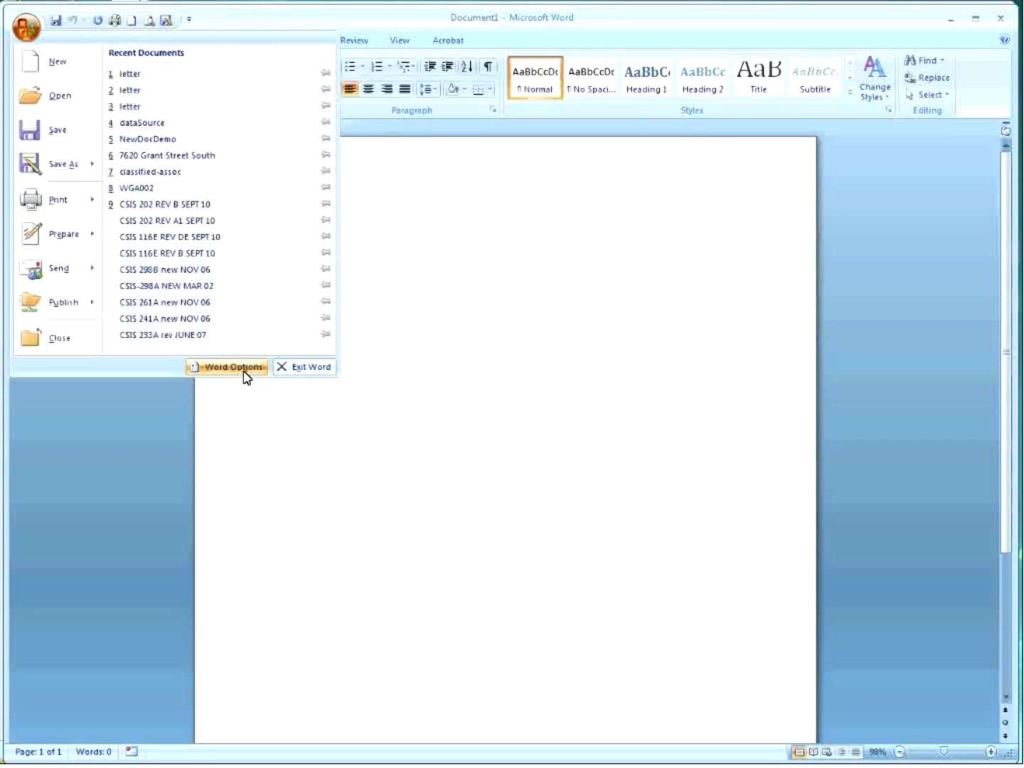
Replace the User name with the user's full name, enter their initials, and apply.
click(243, 367)
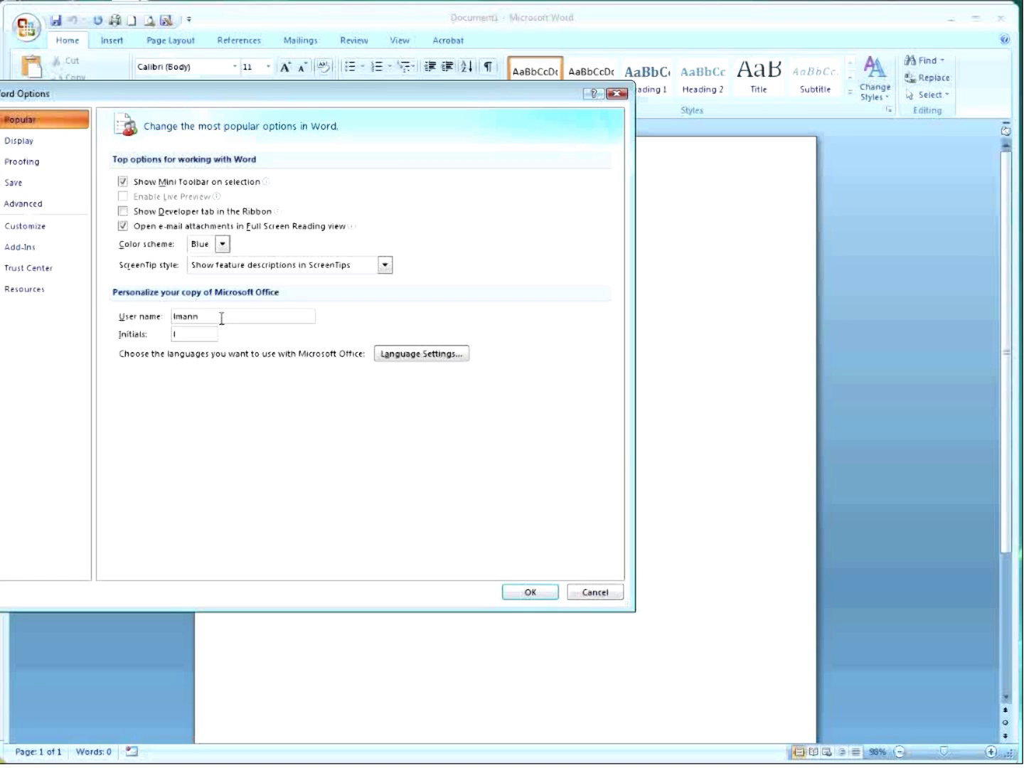
double_click(215, 318)
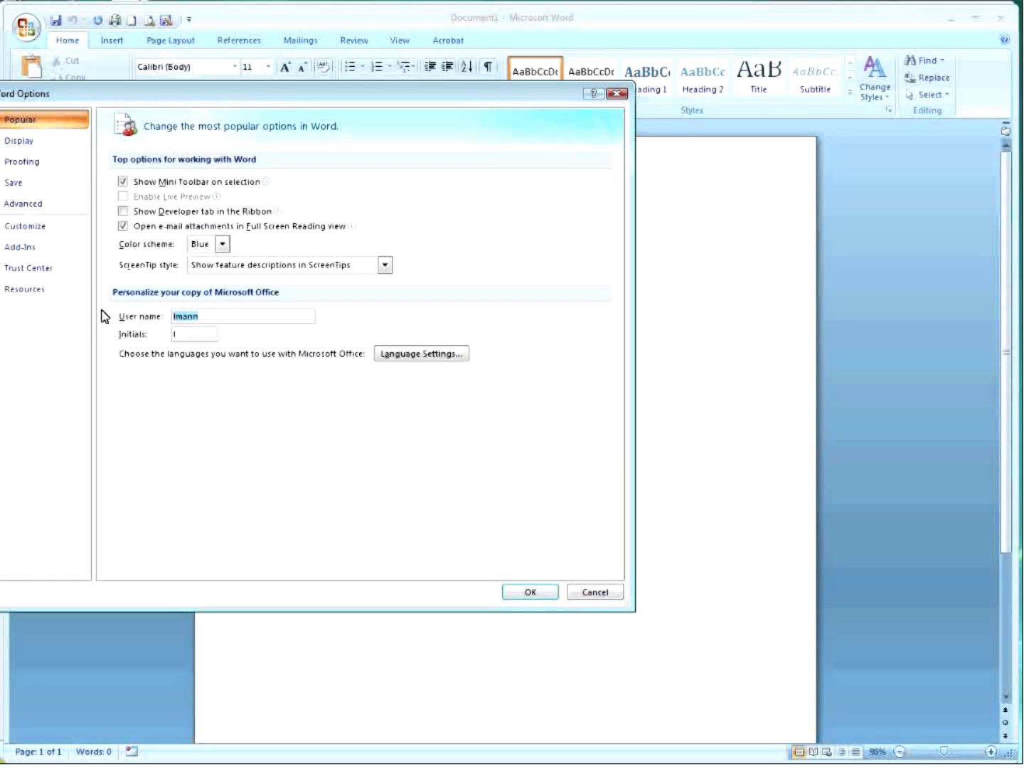
click(199, 334)
text(LM)
click(530, 592)
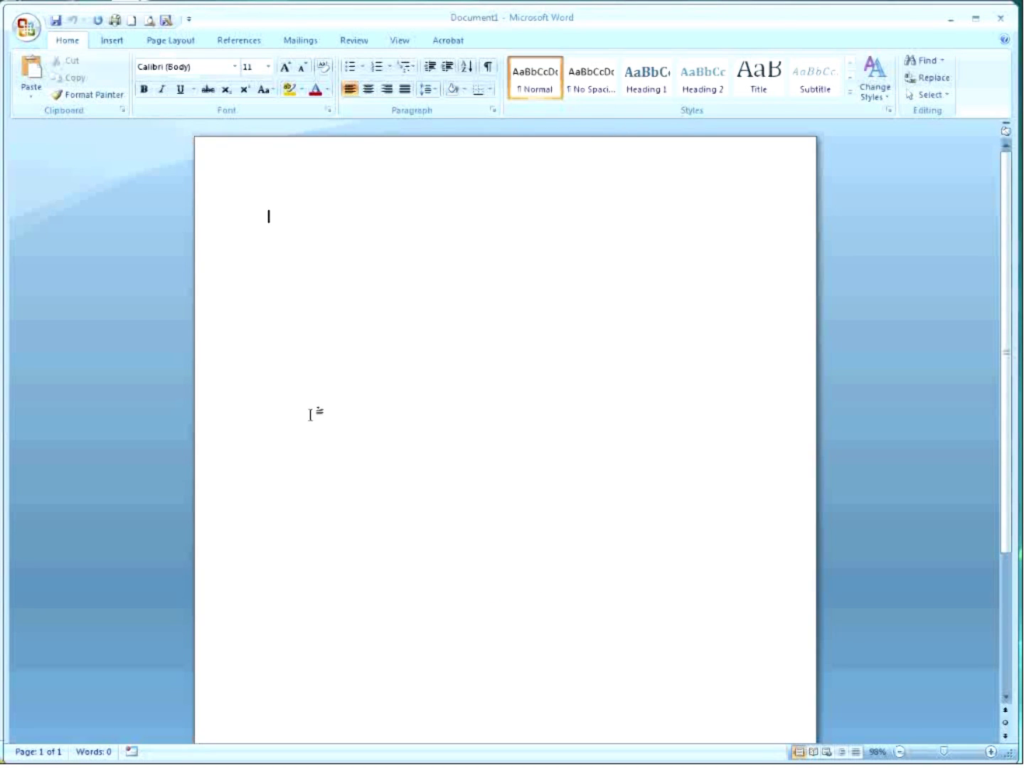
Show the Document Properties panel through Prepare and select the prefilled author name.
click(29, 29)
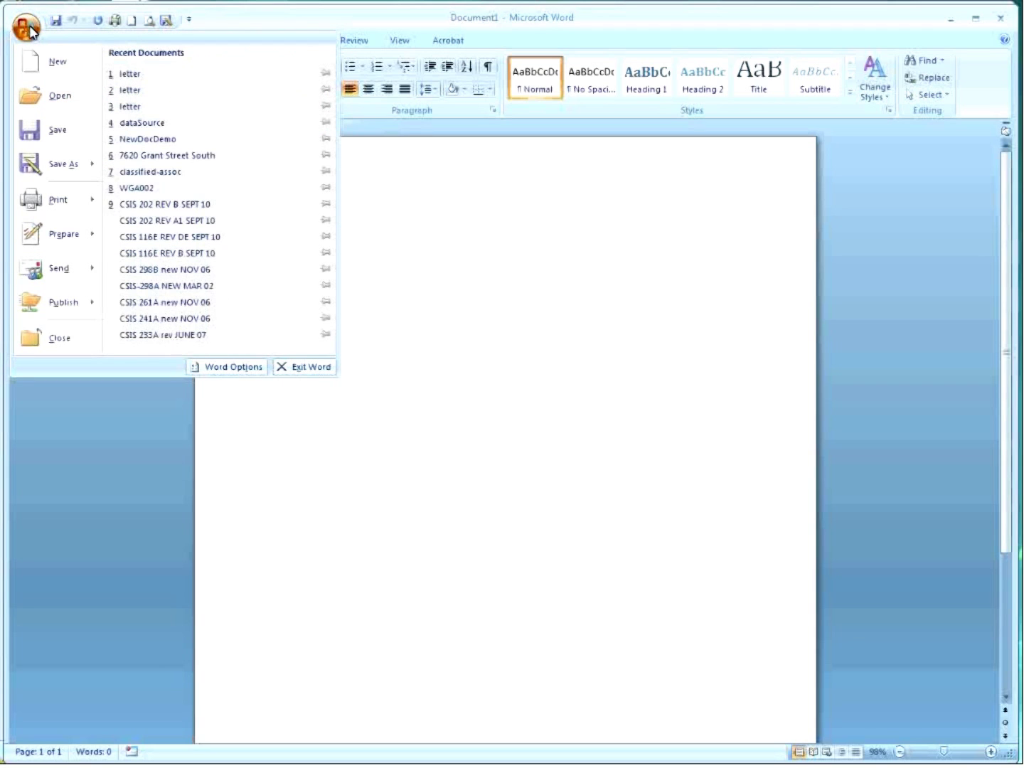
mouse_move(72, 248)
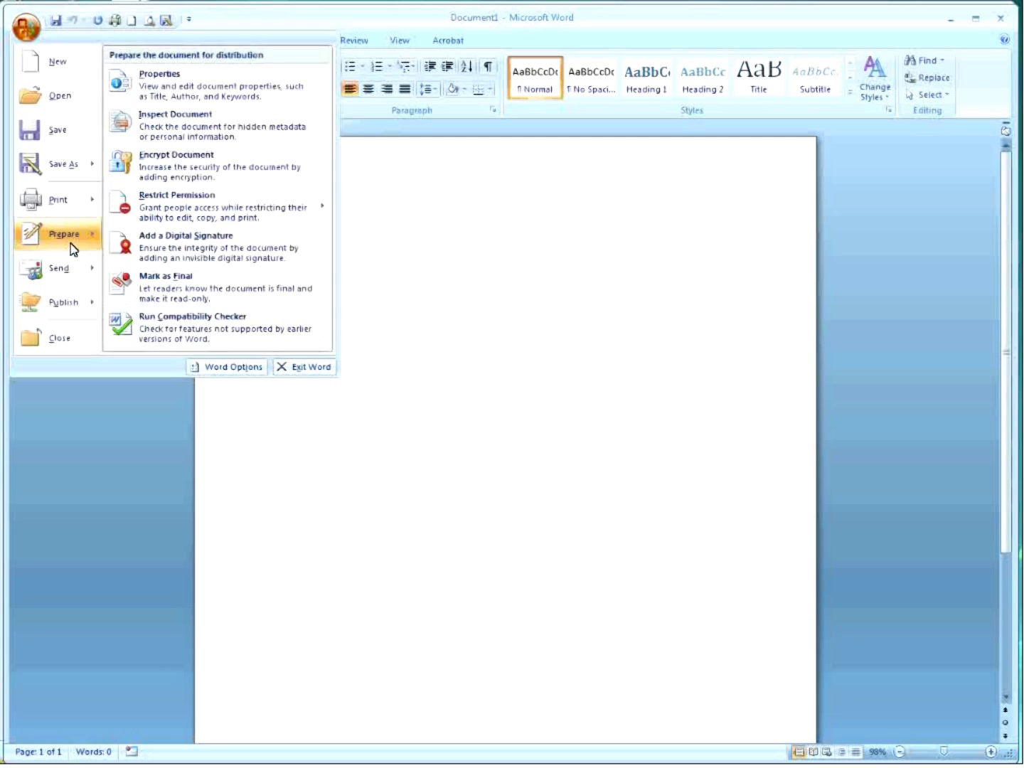
click(177, 91)
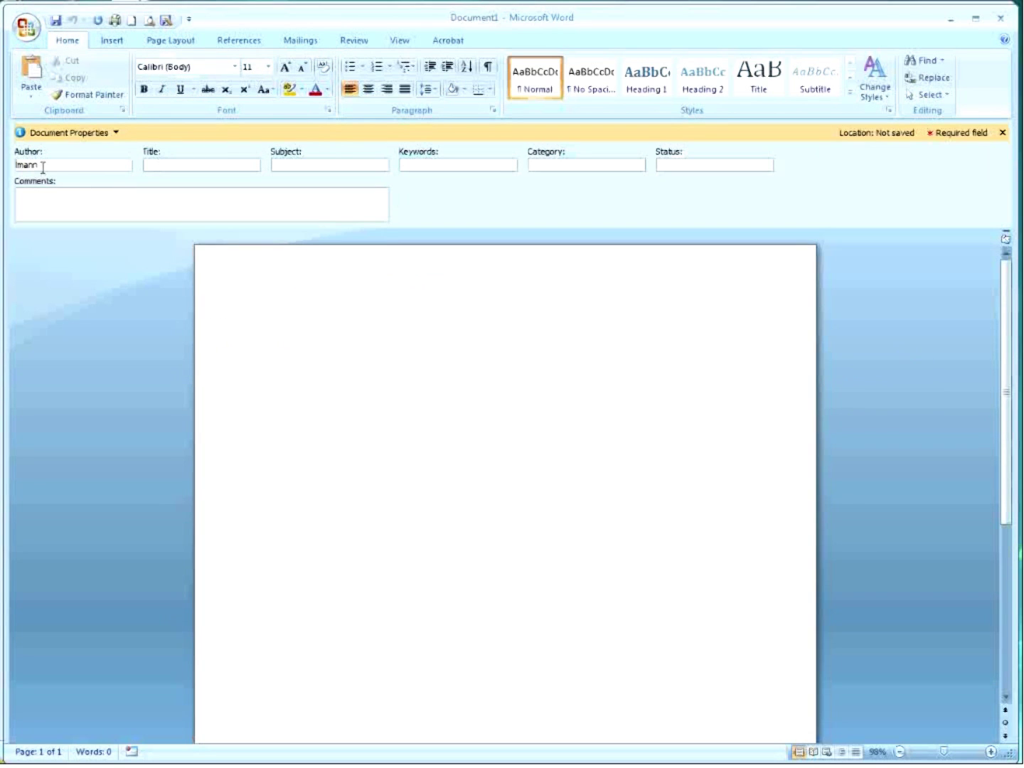
double_click(44, 164)
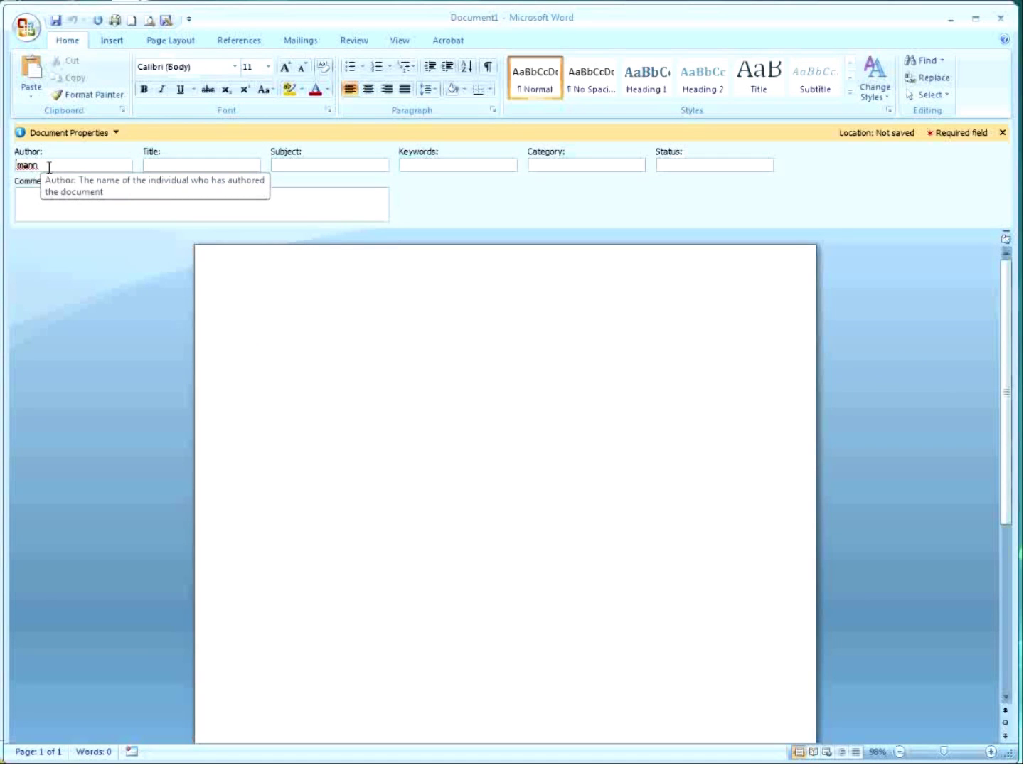
Save the blank document as Doc1, then start a new blank document.
click(55, 20)
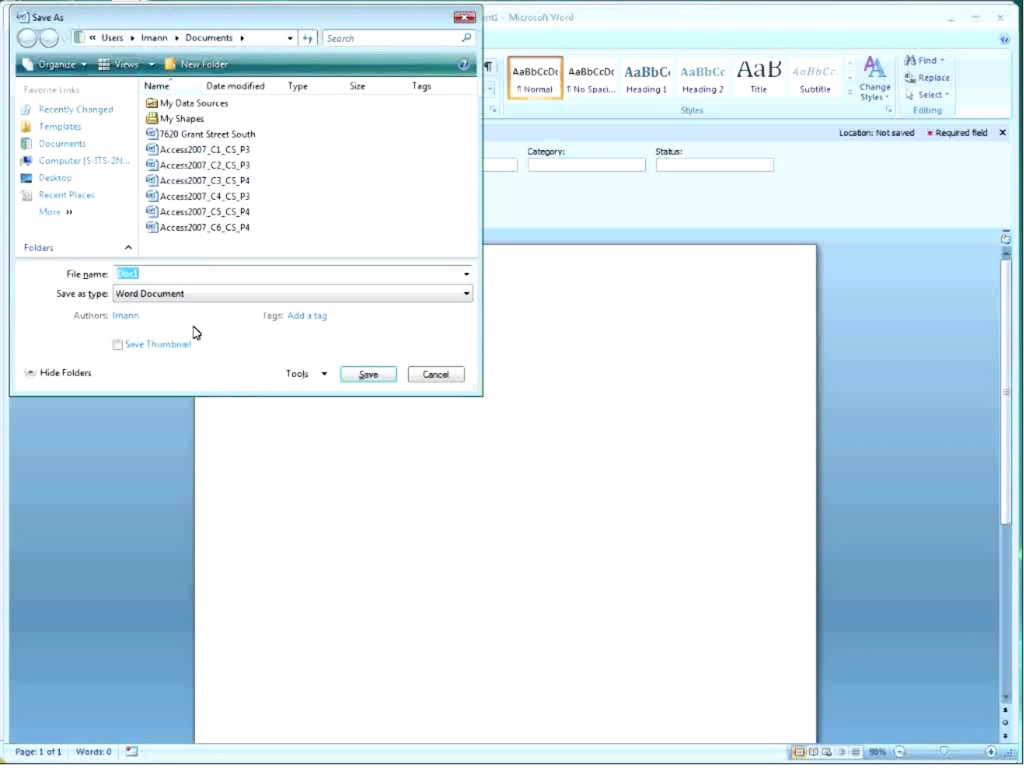
click(368, 375)
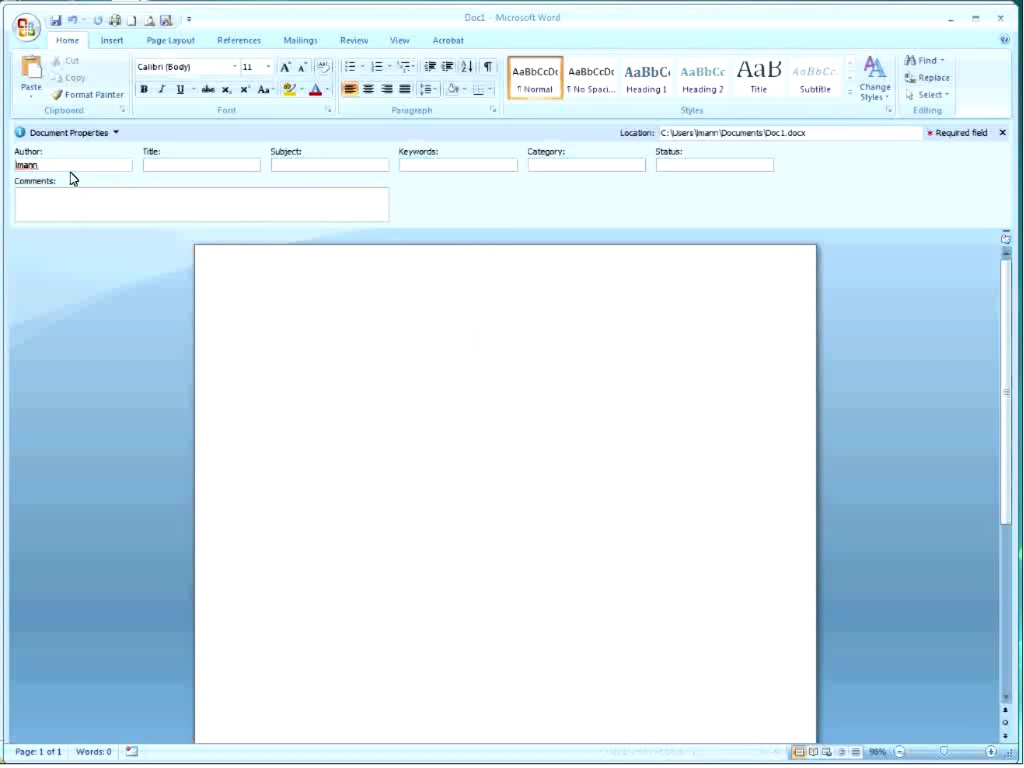
double_click(64, 165)
click(131, 20)
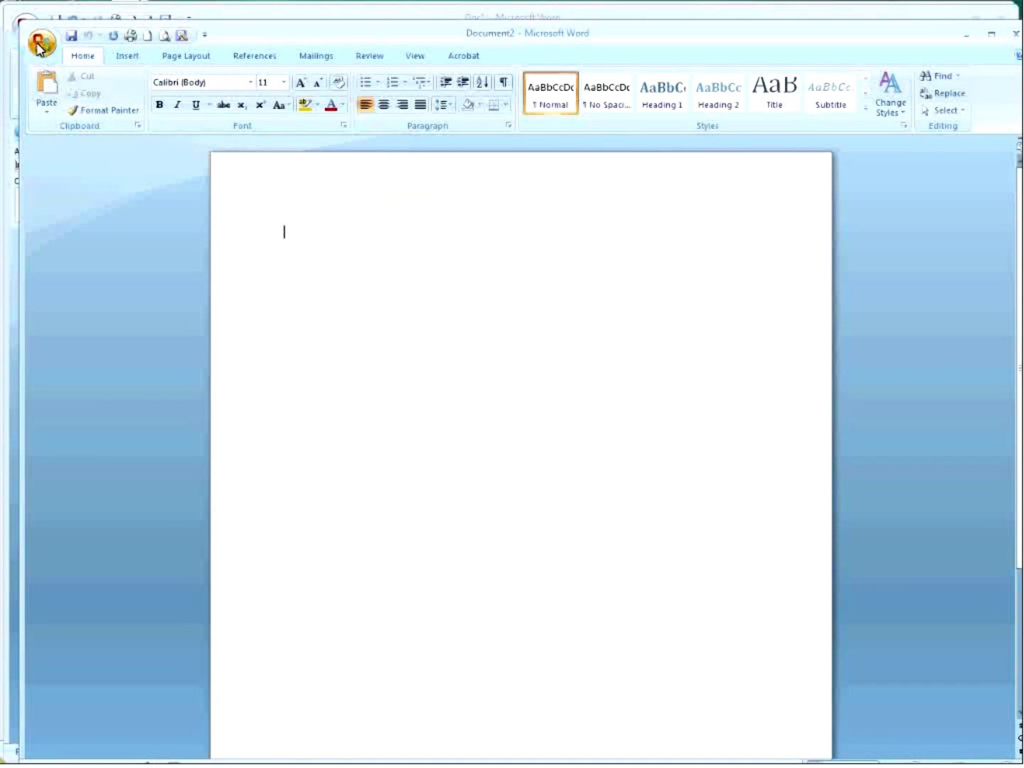
Show Document2's properties with the updated author, then bring Doc1 back to the front.
click(42, 42)
mouse_move(103, 265)
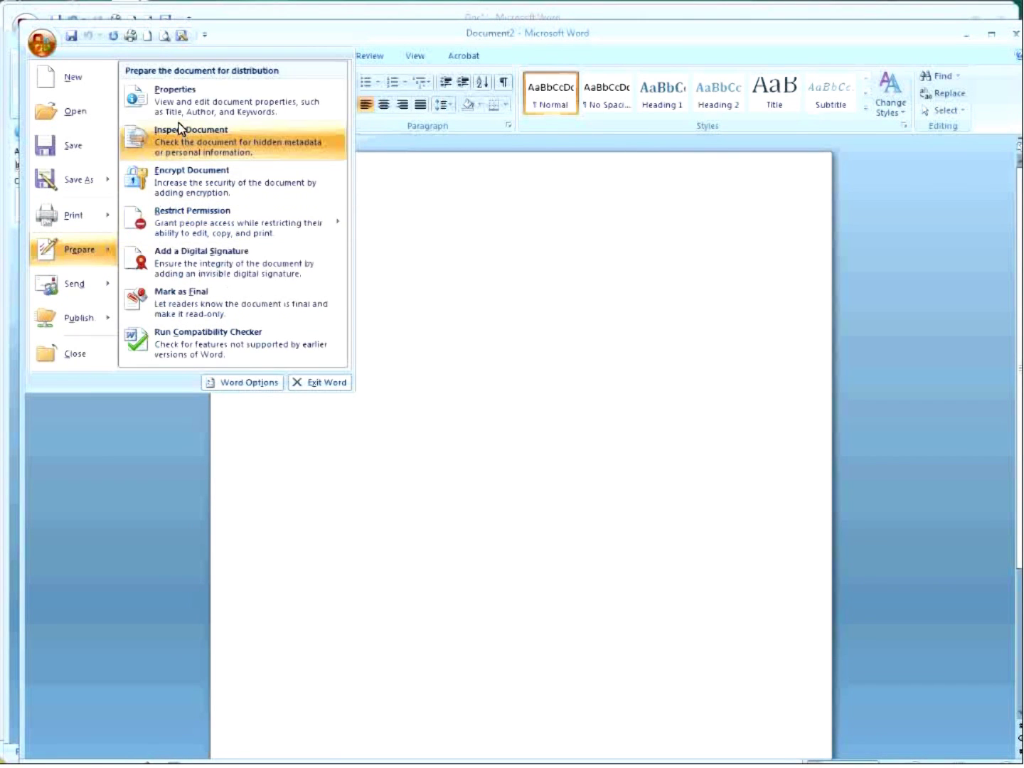
click(136, 161)
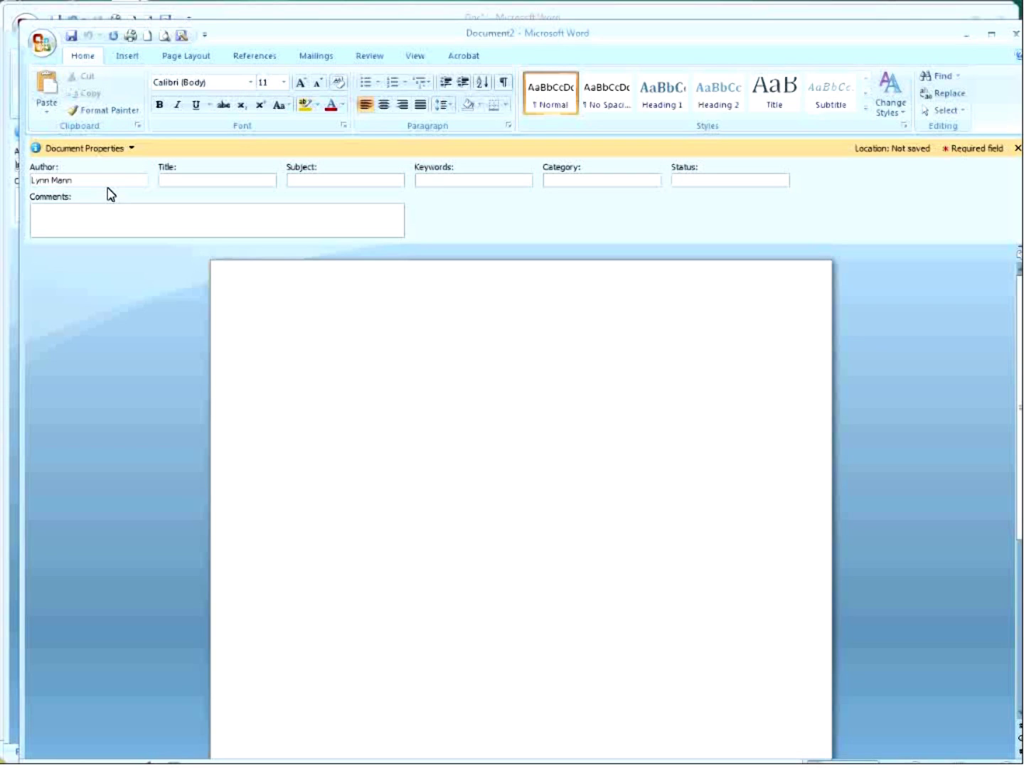
click(306, 13)
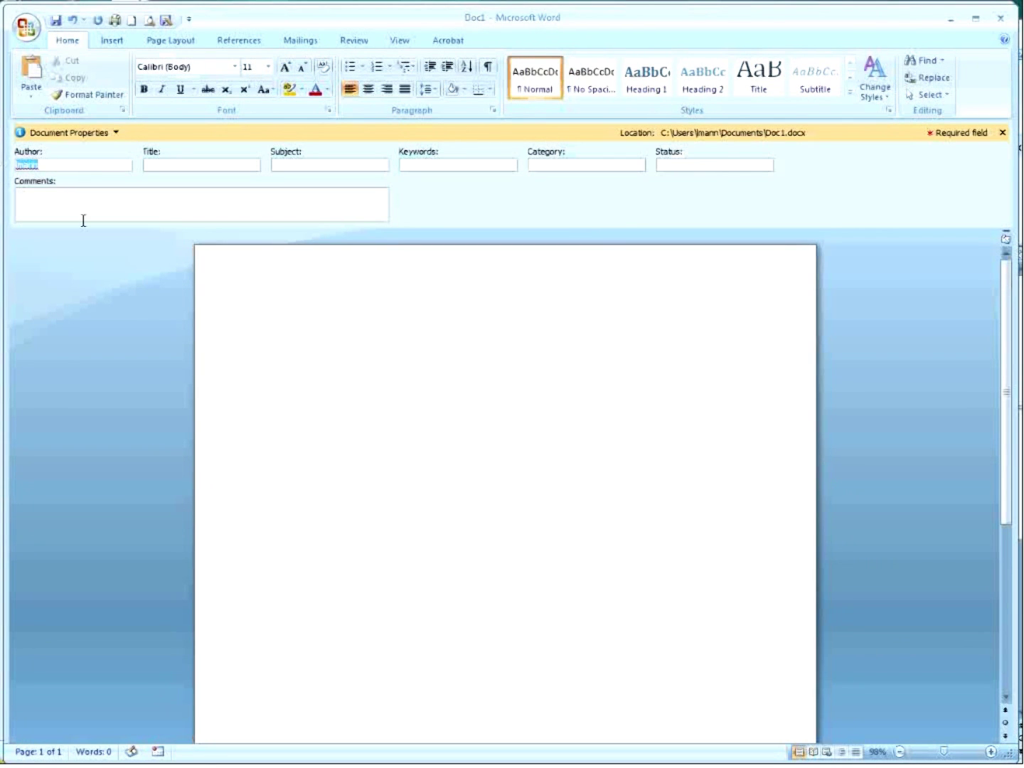
Enter an author name, save Doc1, and close its Document Properties panel.
text(John Doe)
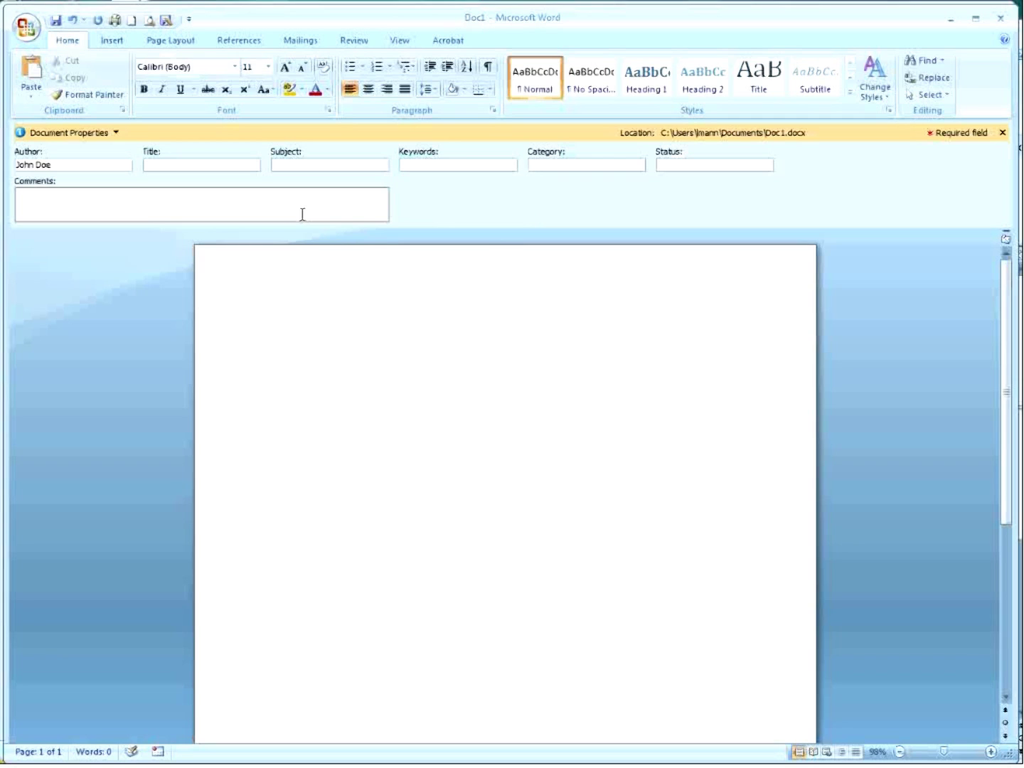
click(55, 20)
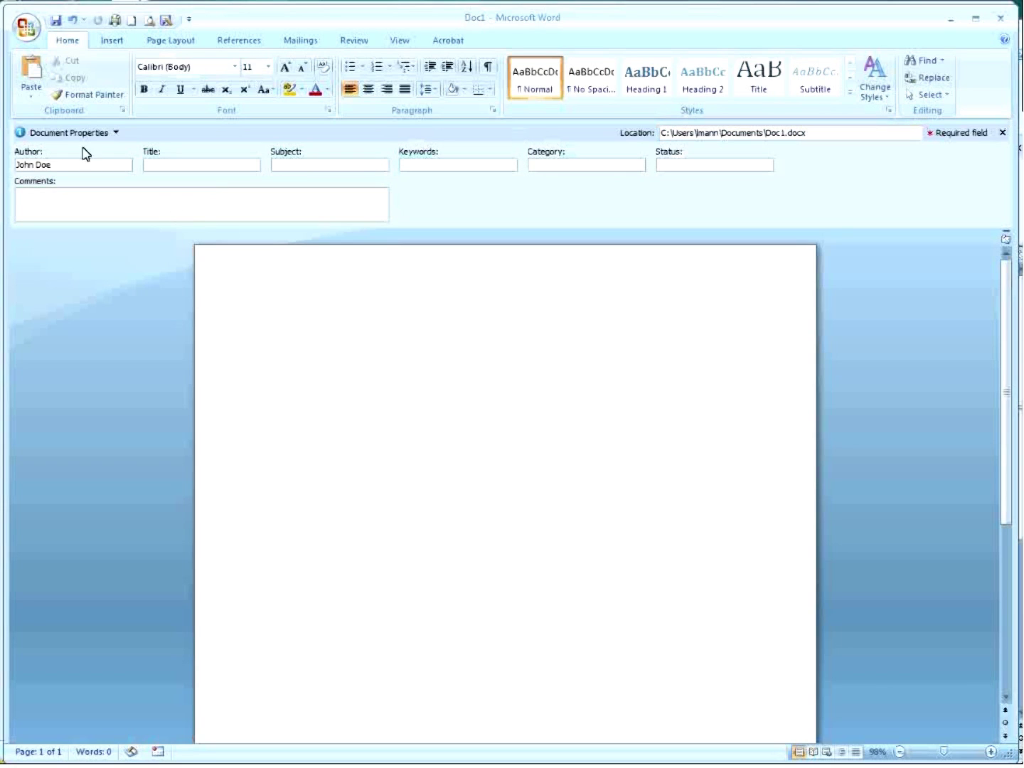
click(1003, 132)
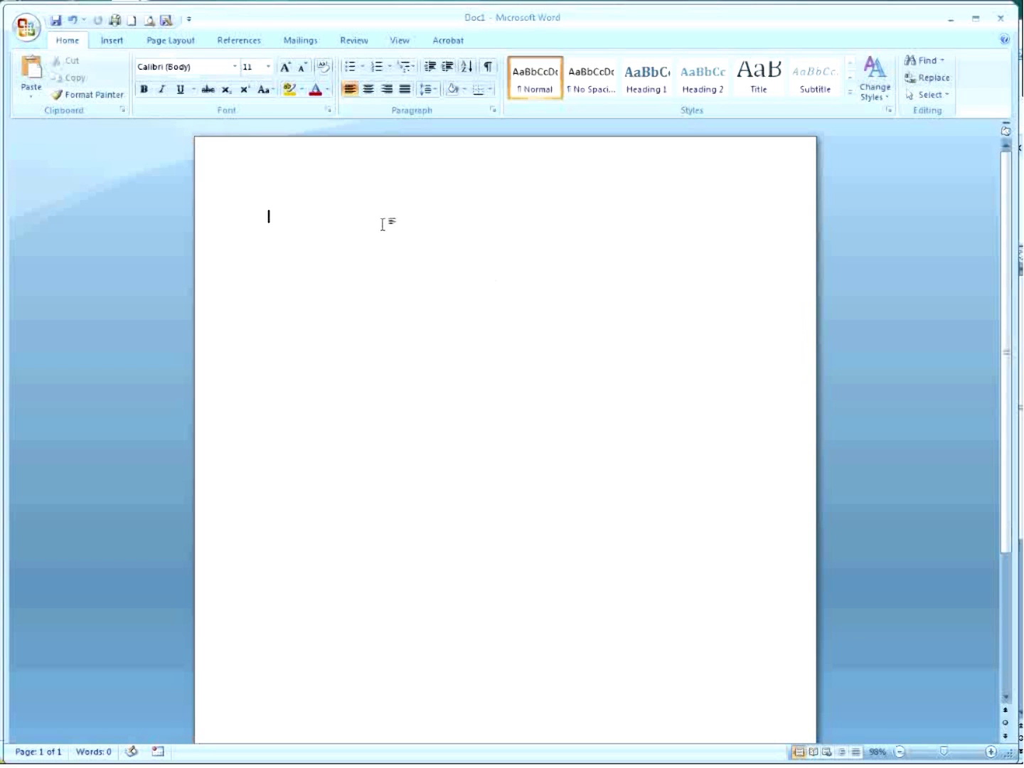
click(33, 32)
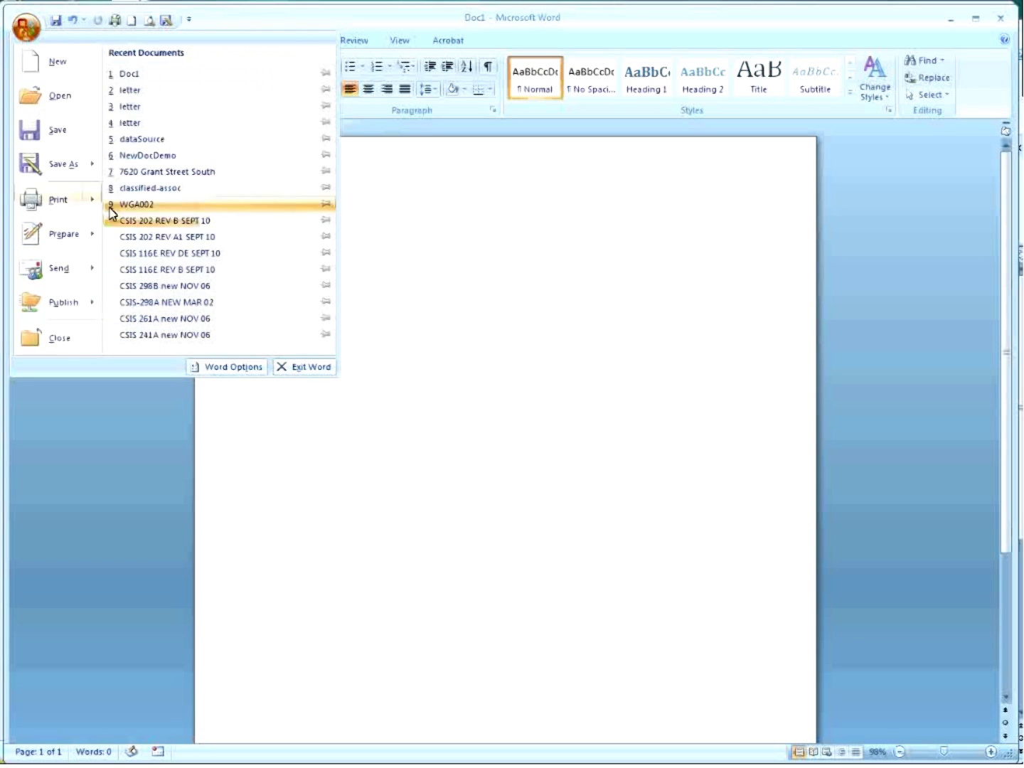
Set pasting within documents, between documents, and on style conflicts to Keep Text Only.
click(230, 375)
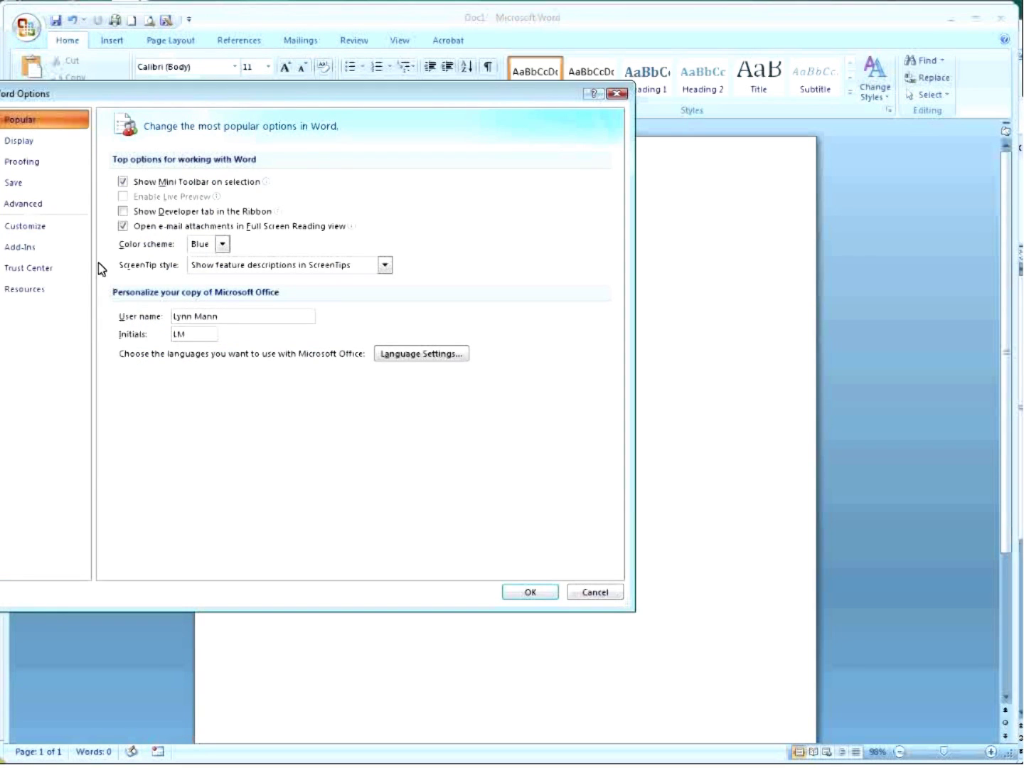
click(45, 212)
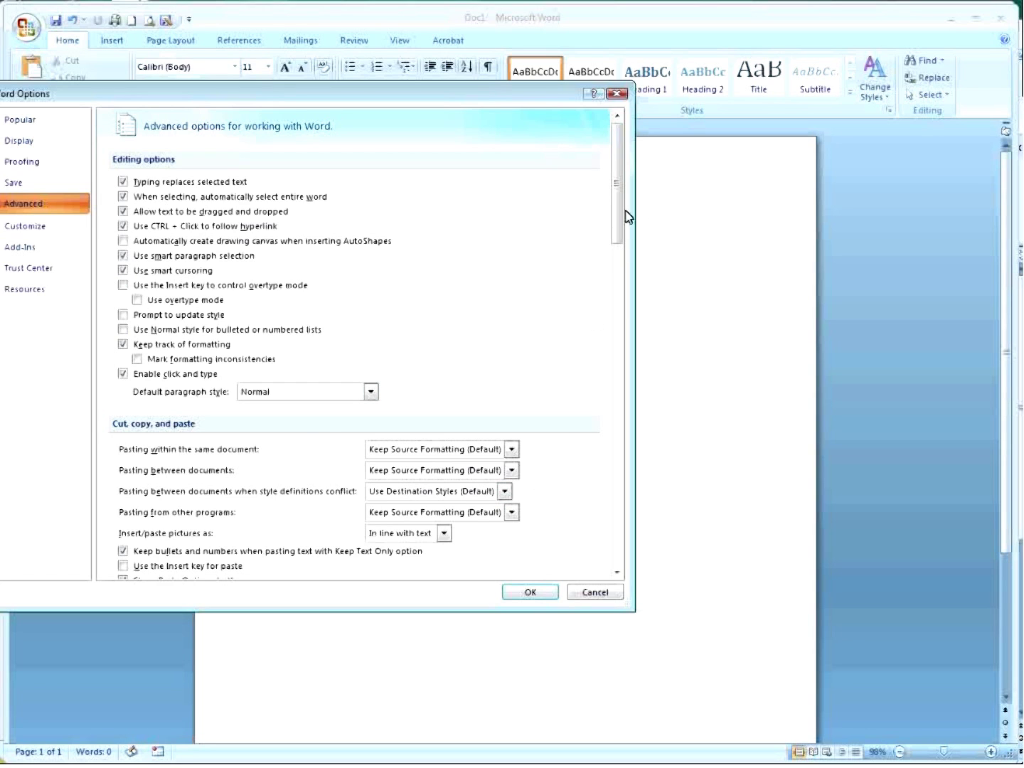
drag(617, 213, 628, 282)
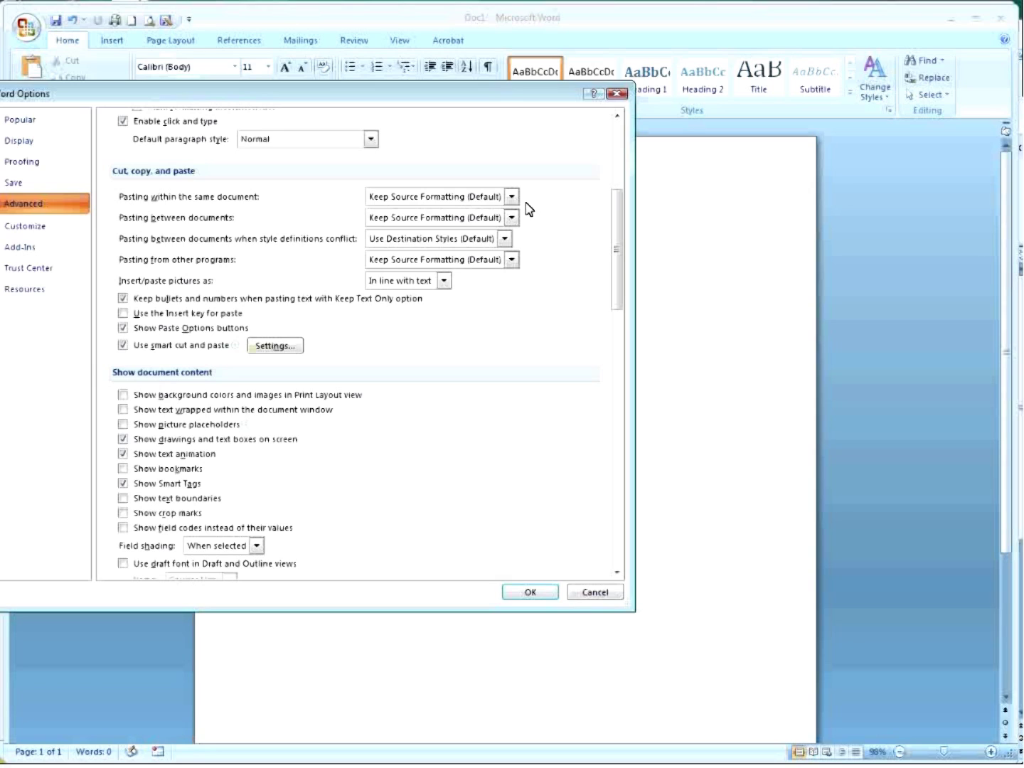
click(512, 197)
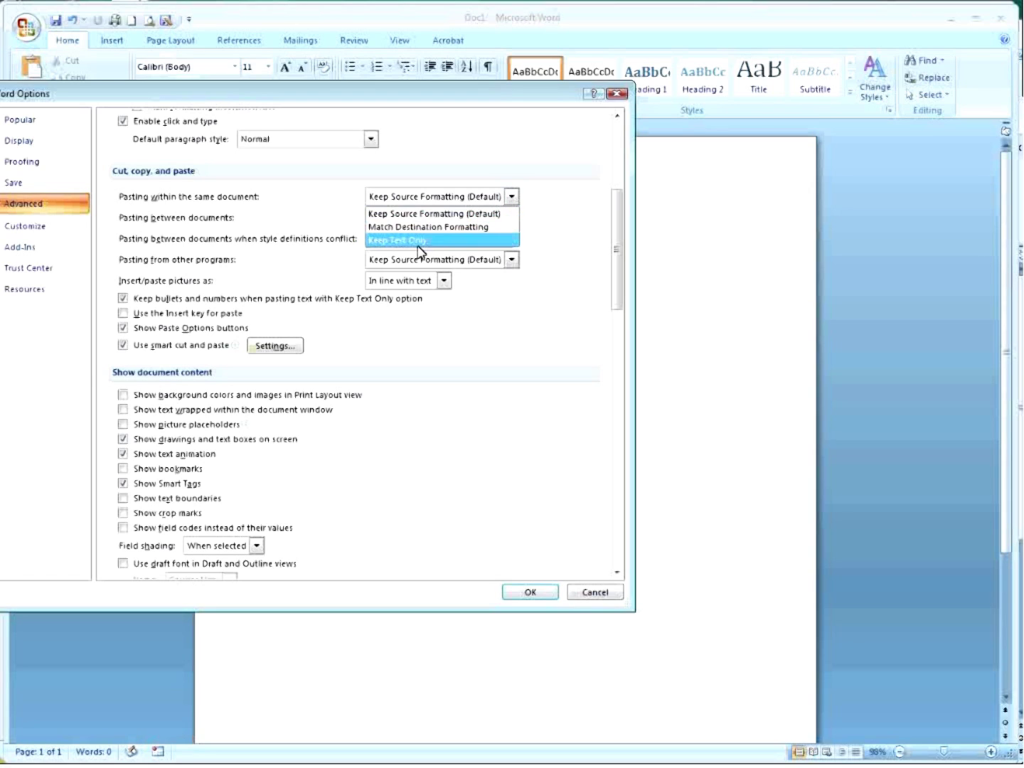
click(390, 239)
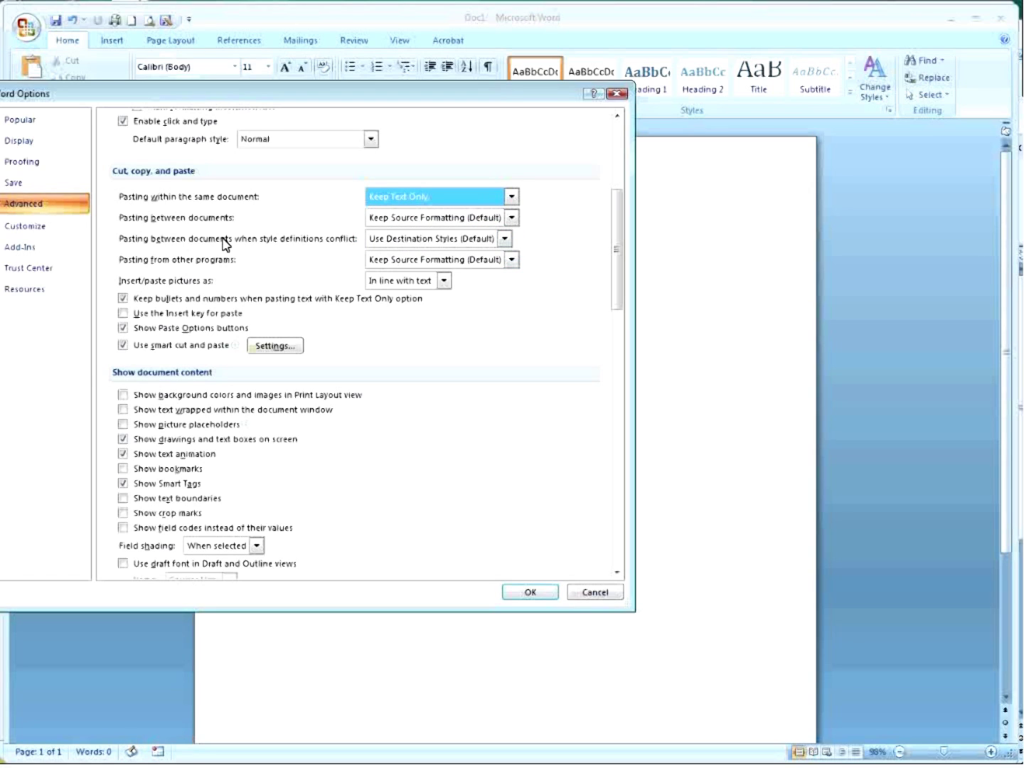
click(512, 218)
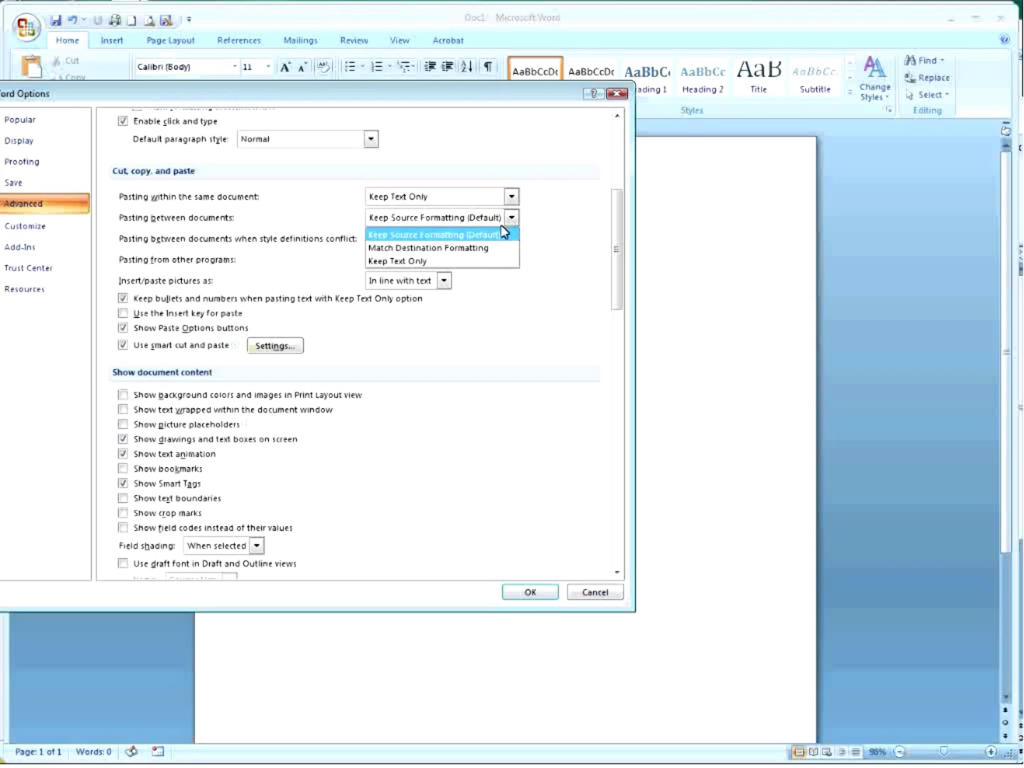
click(399, 260)
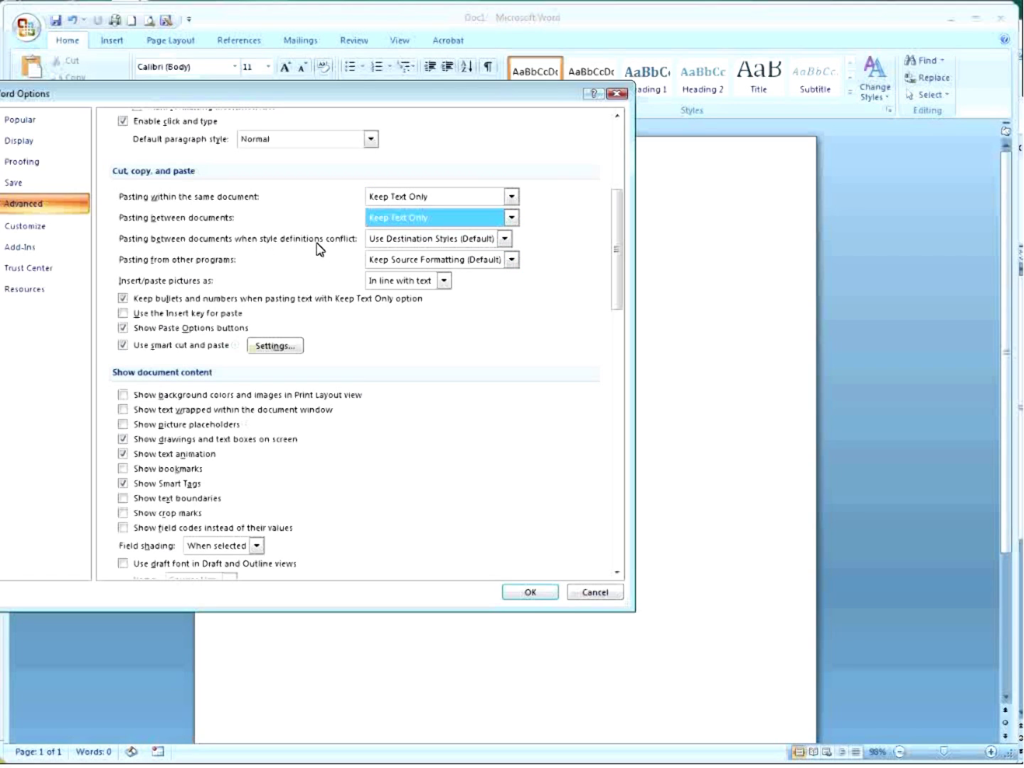
click(505, 239)
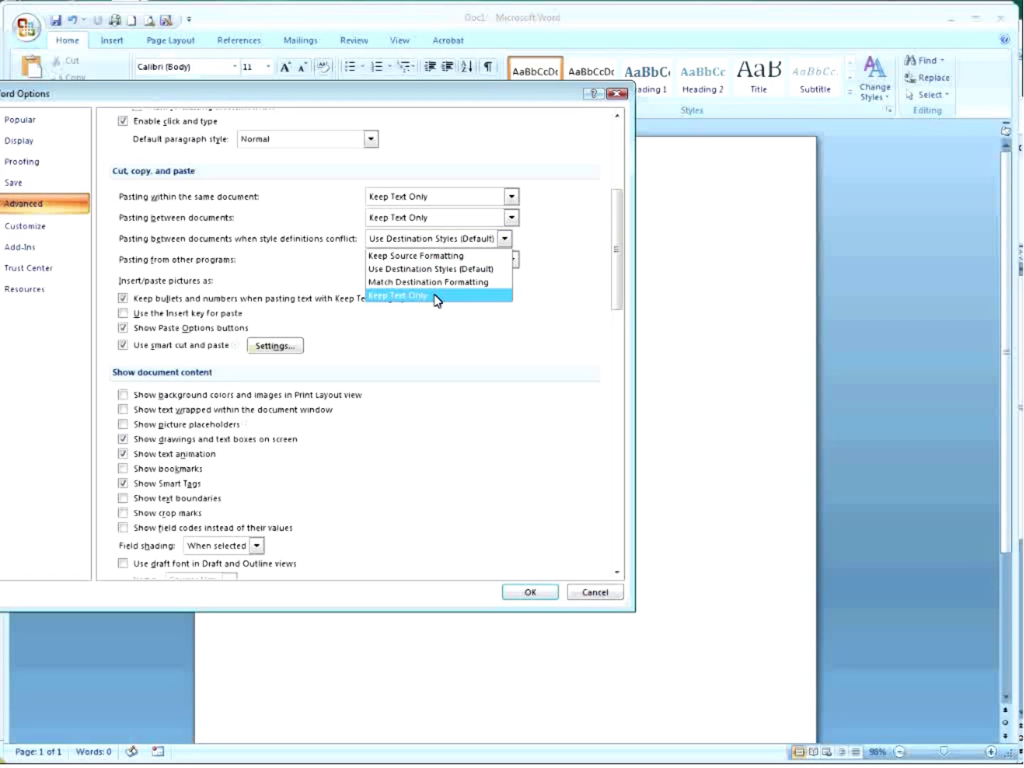
click(436, 296)
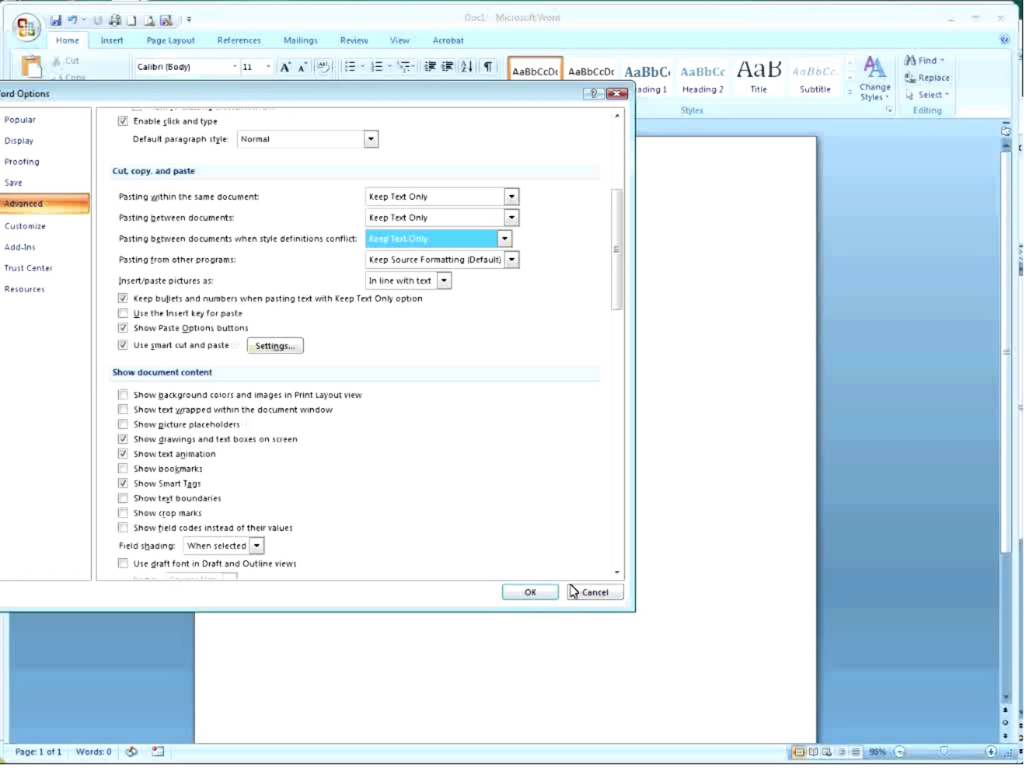
click(529, 591)
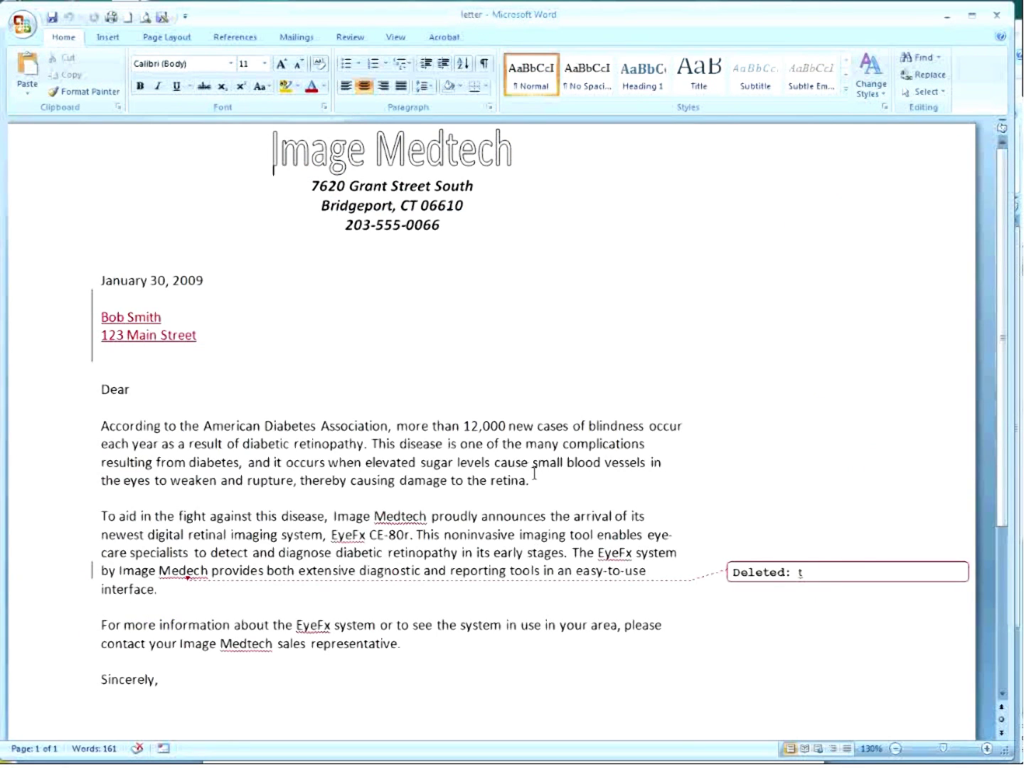
Copy the letter's diabetic retinopathy paragraph, close Document2, and paste it into Doc1.
drag(548, 480, 84, 425)
key(ctrl+c)
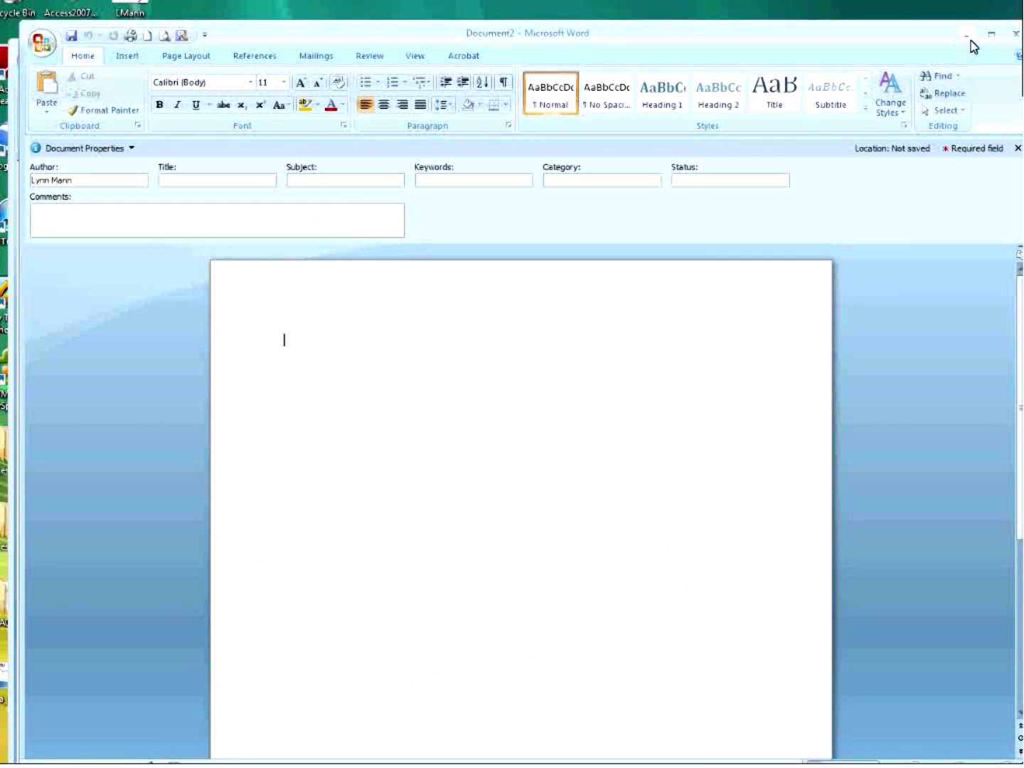
click(1016, 34)
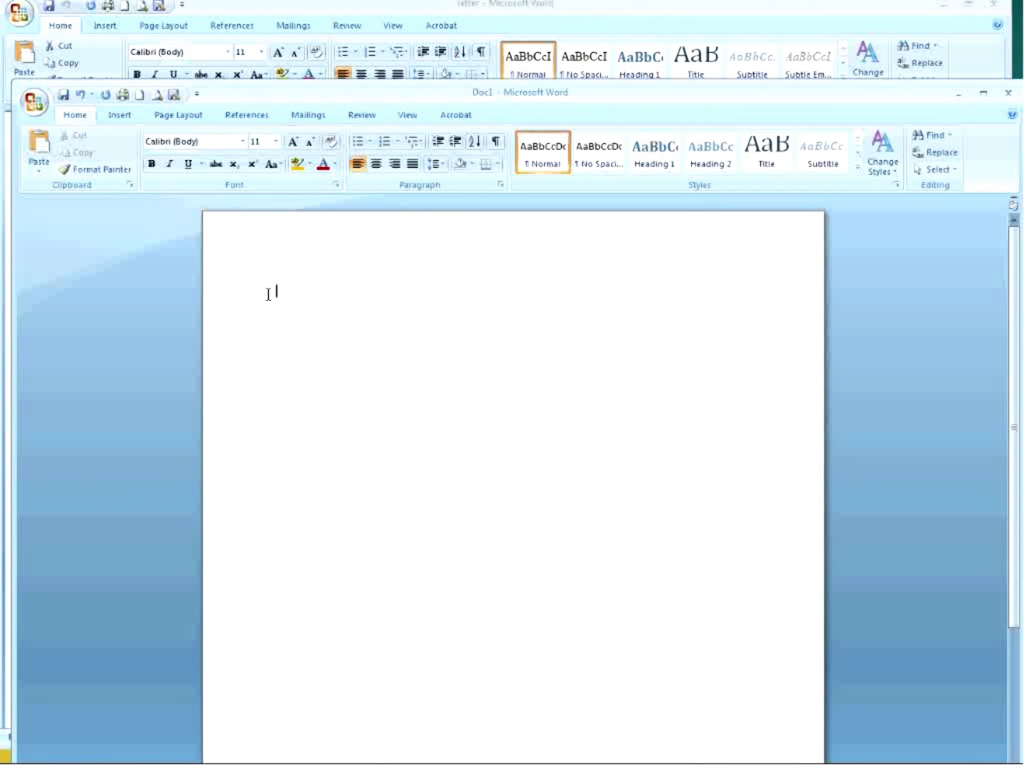
key(ctrl+v)
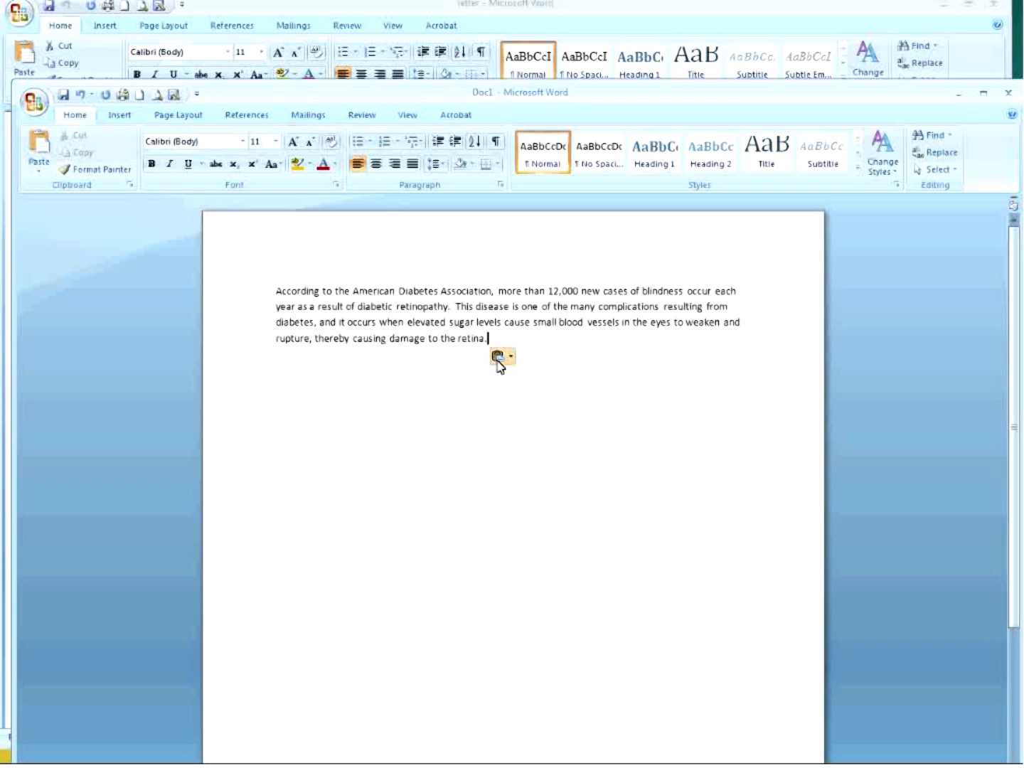
Confirm the Paste Options button shows the paste used Keep Text Only.
click(498, 363)
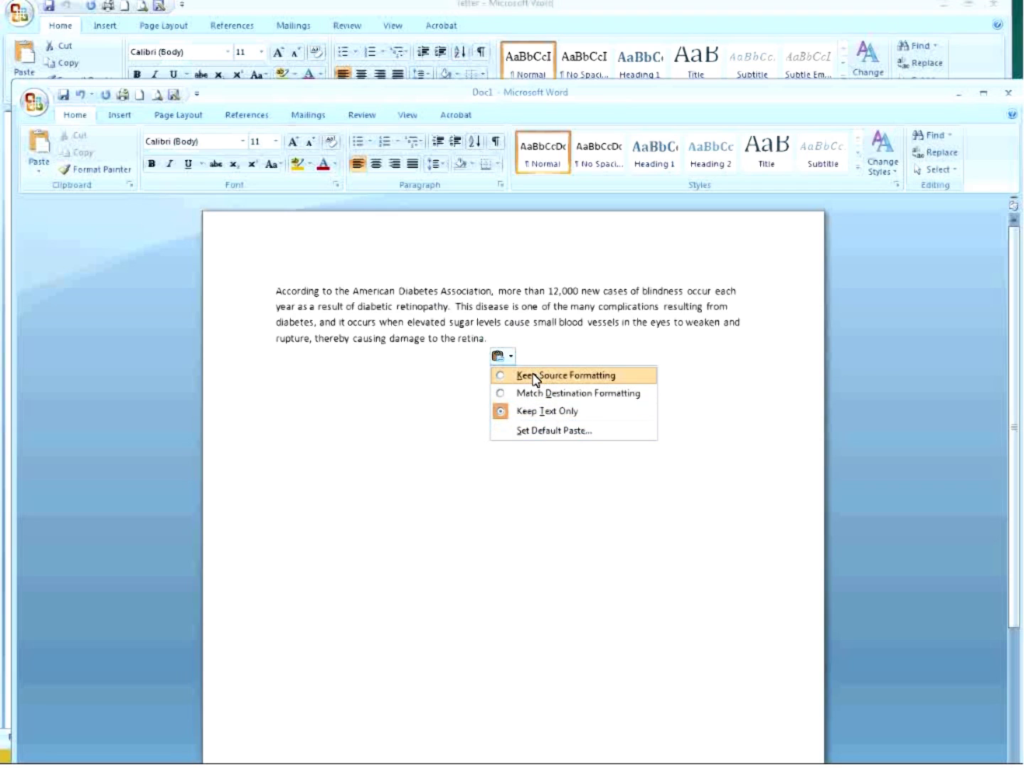
click(539, 429)
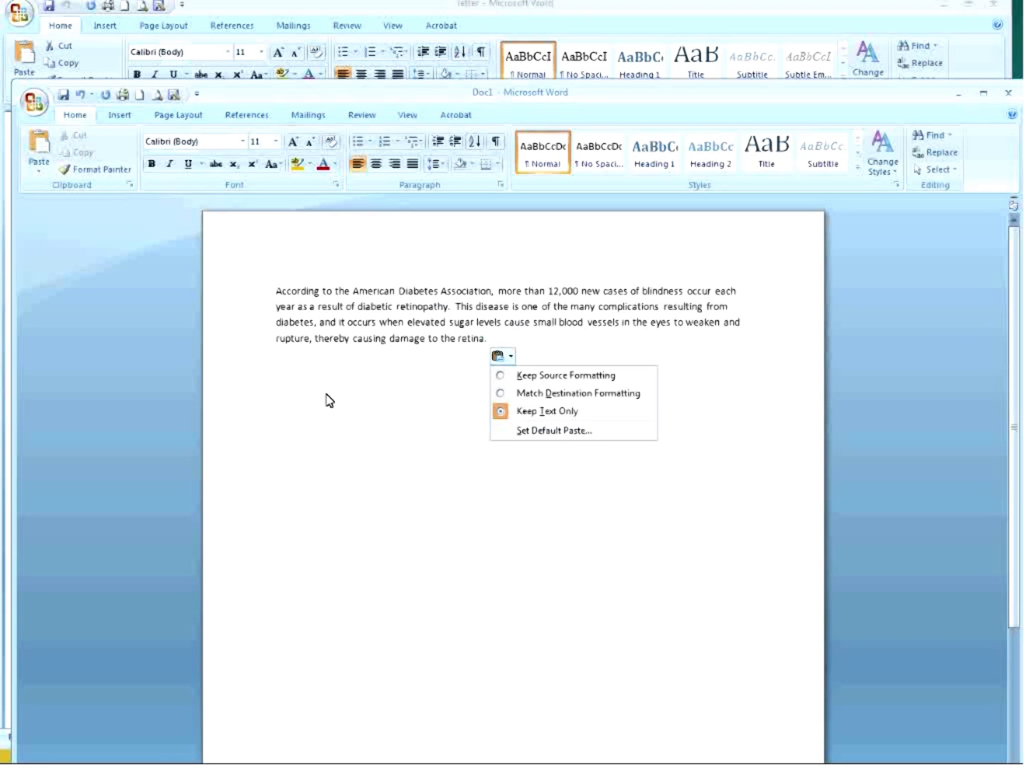
click(500, 354)
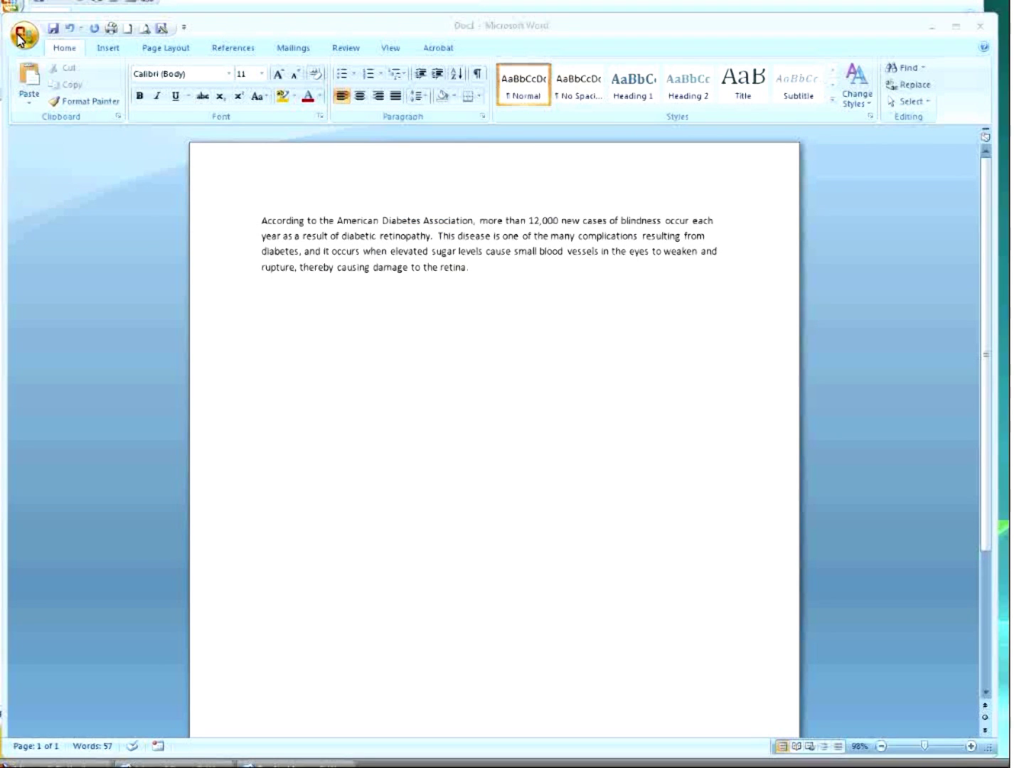
click(22, 36)
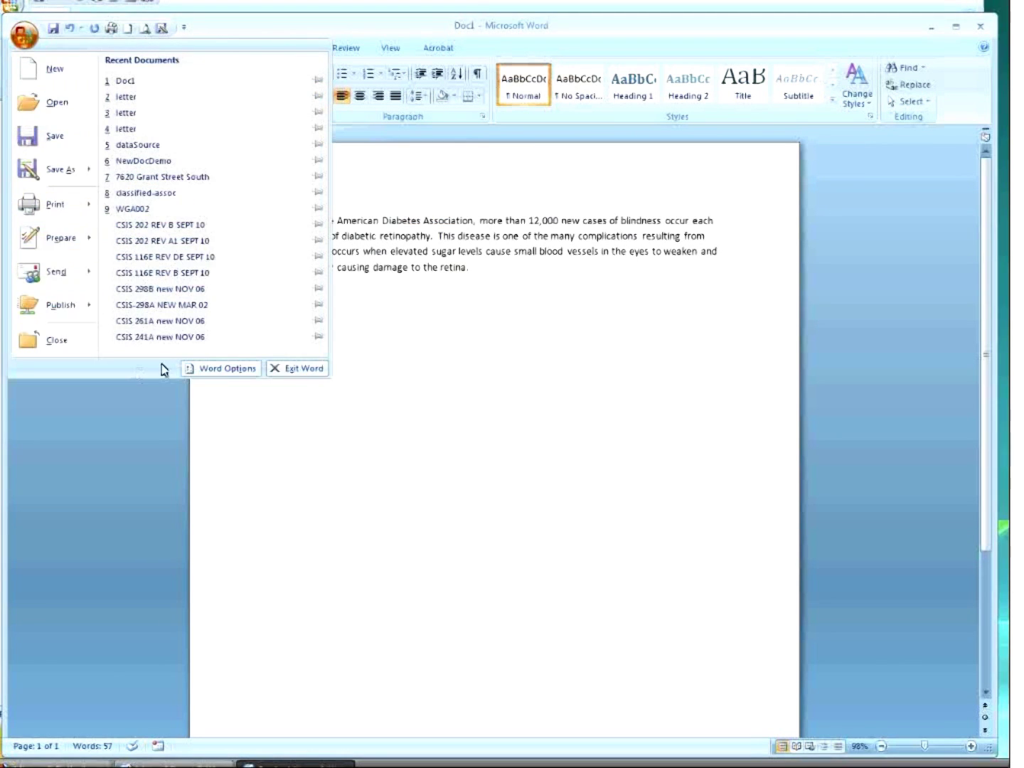
Open Word Options, scroll through the Advanced page, then switch to the Display page.
click(215, 369)
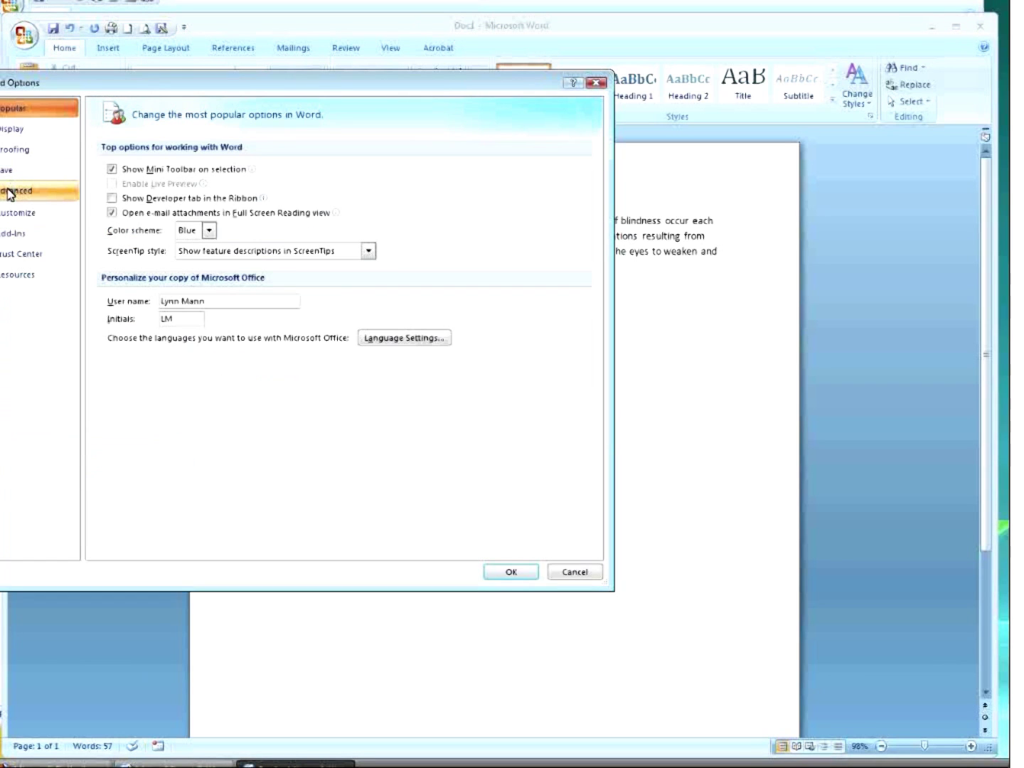
click(9, 192)
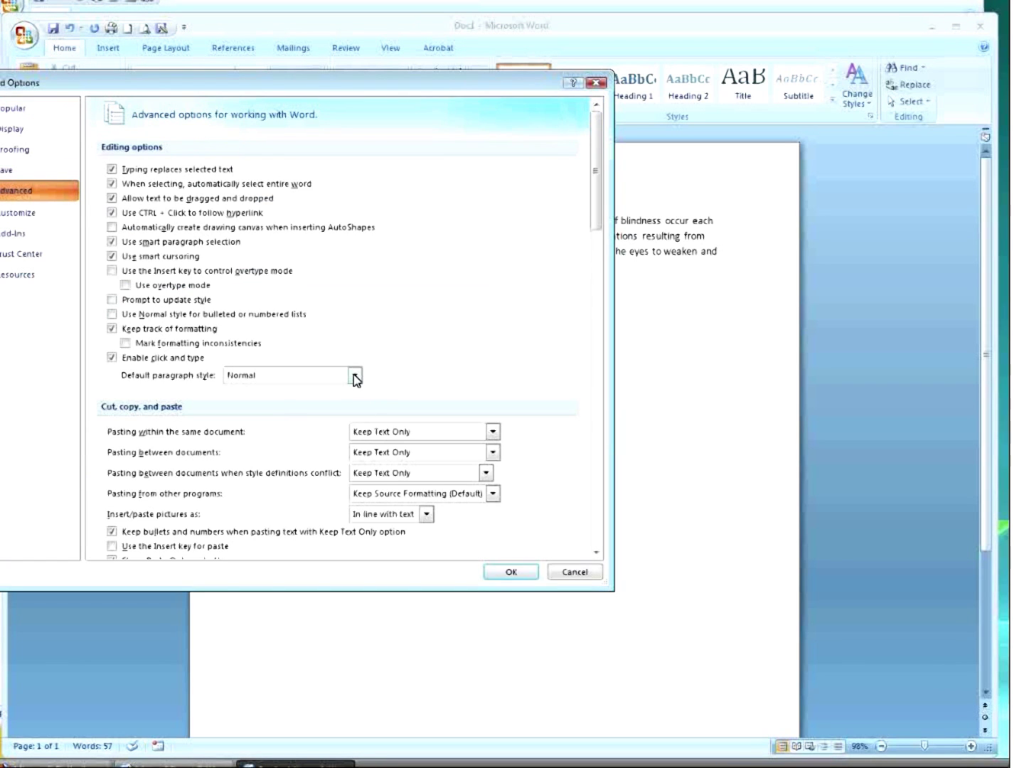
scroll(375, 374, down, 3)
scroll(375, 374, down, 10)
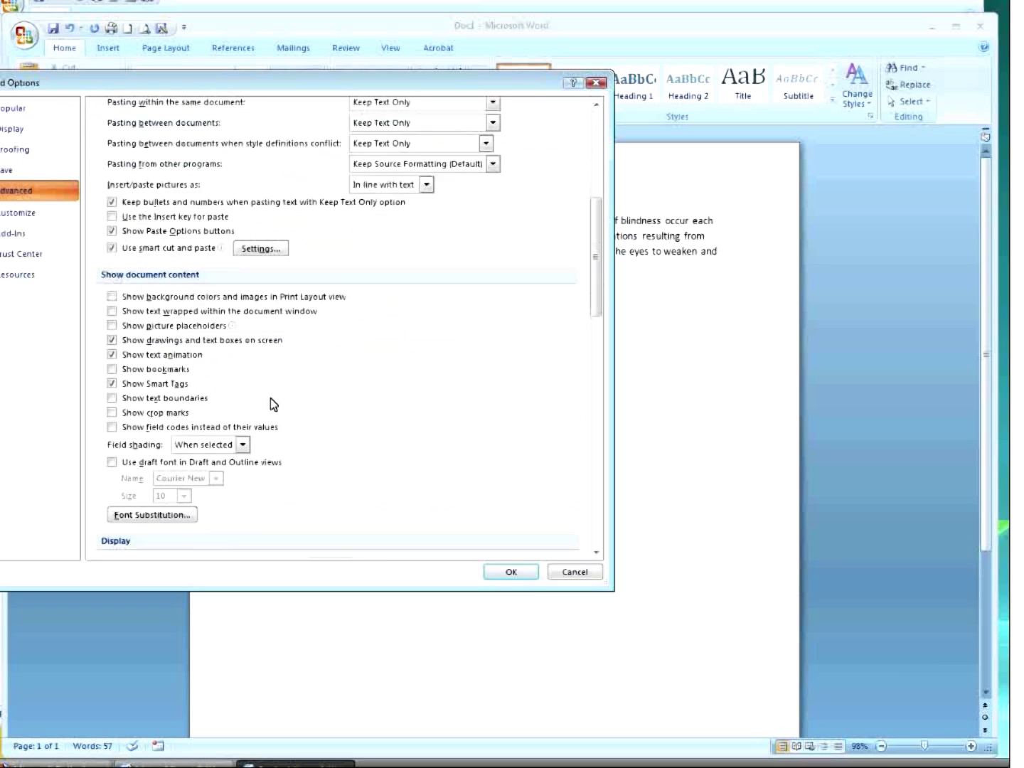
scroll(159, 535, down, 10)
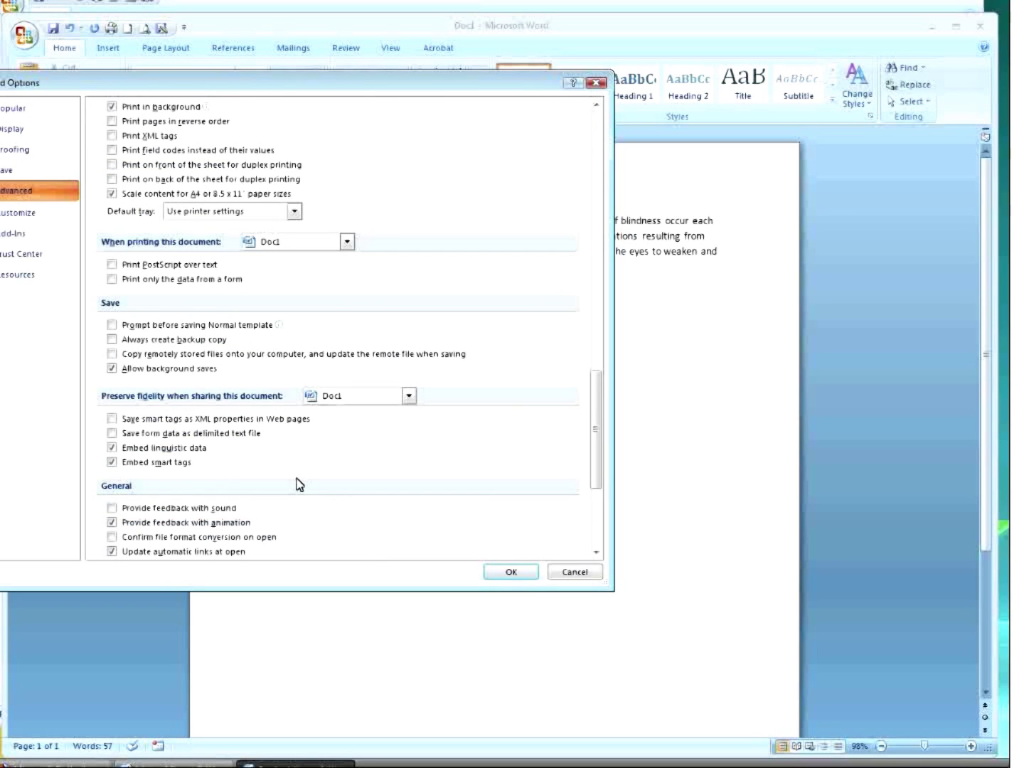
scroll(298, 484, down, 5)
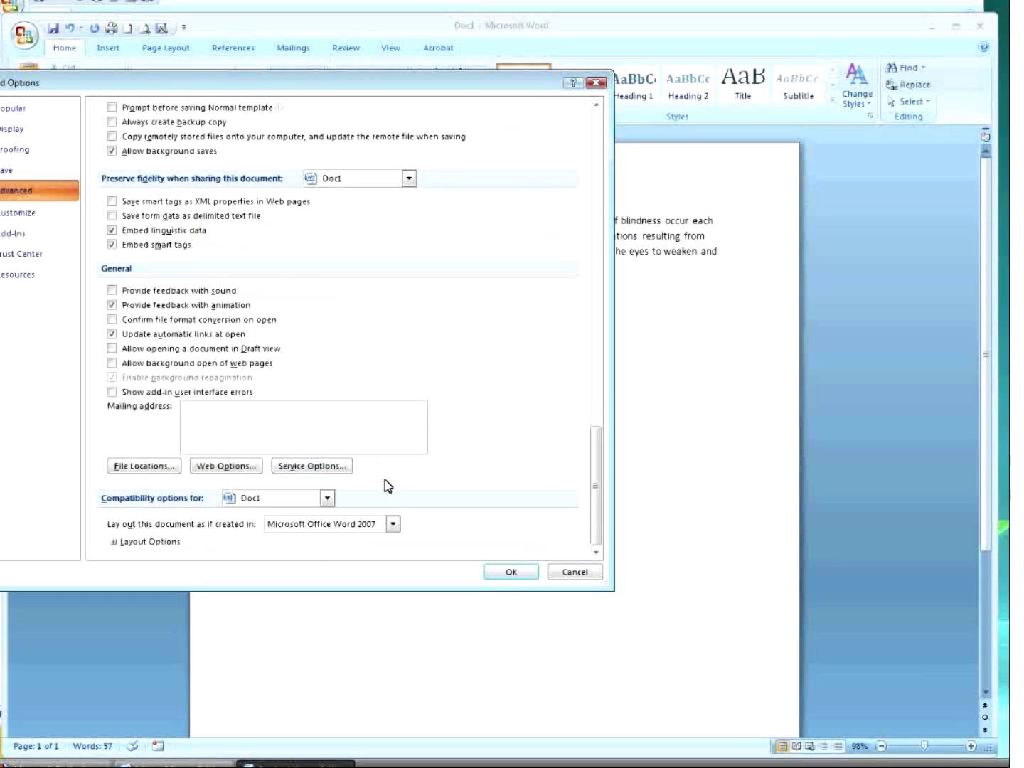
scroll(262, 335, up, 10)
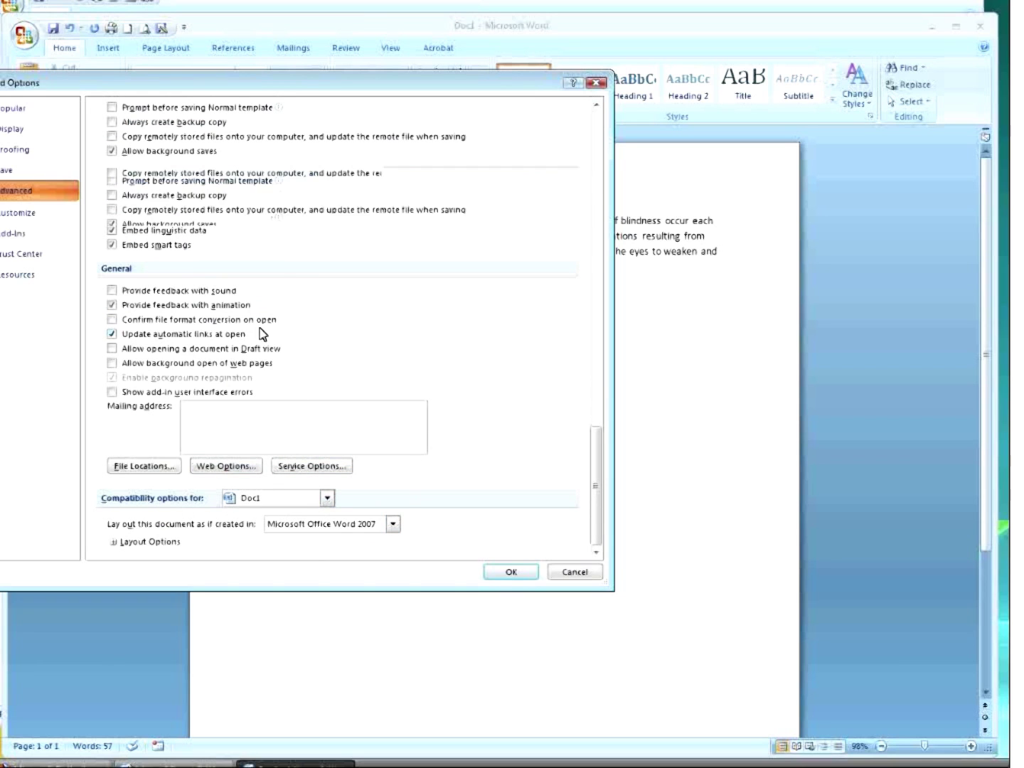
scroll(256, 333, up, 8)
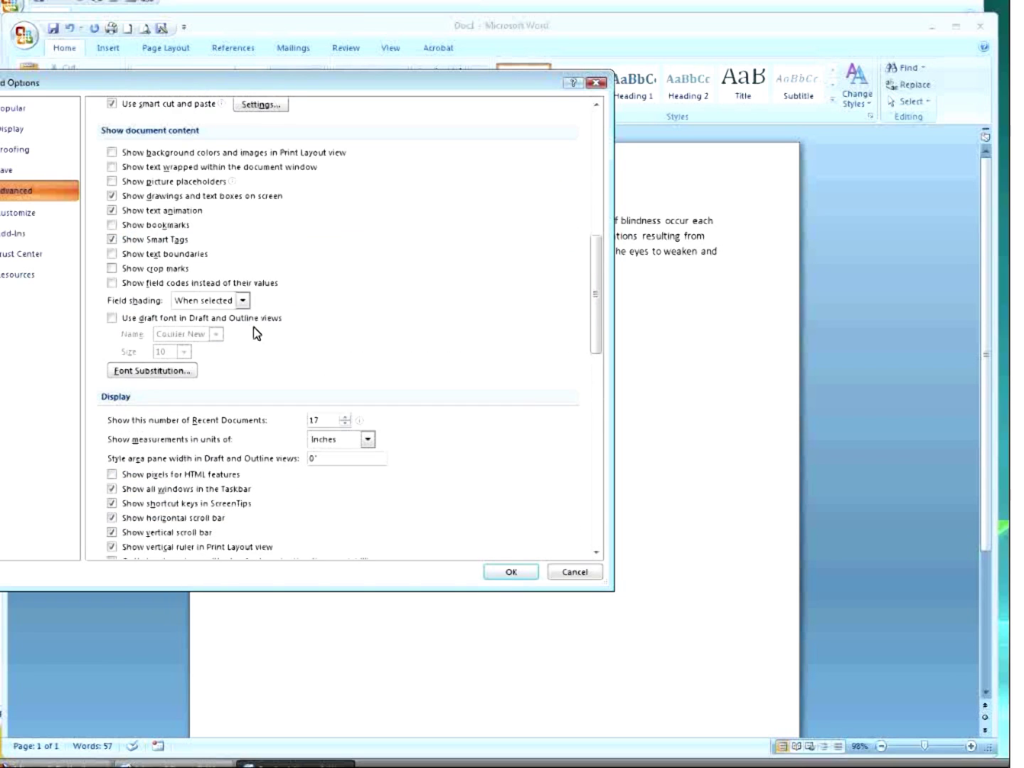
scroll(338, 324, up, 5)
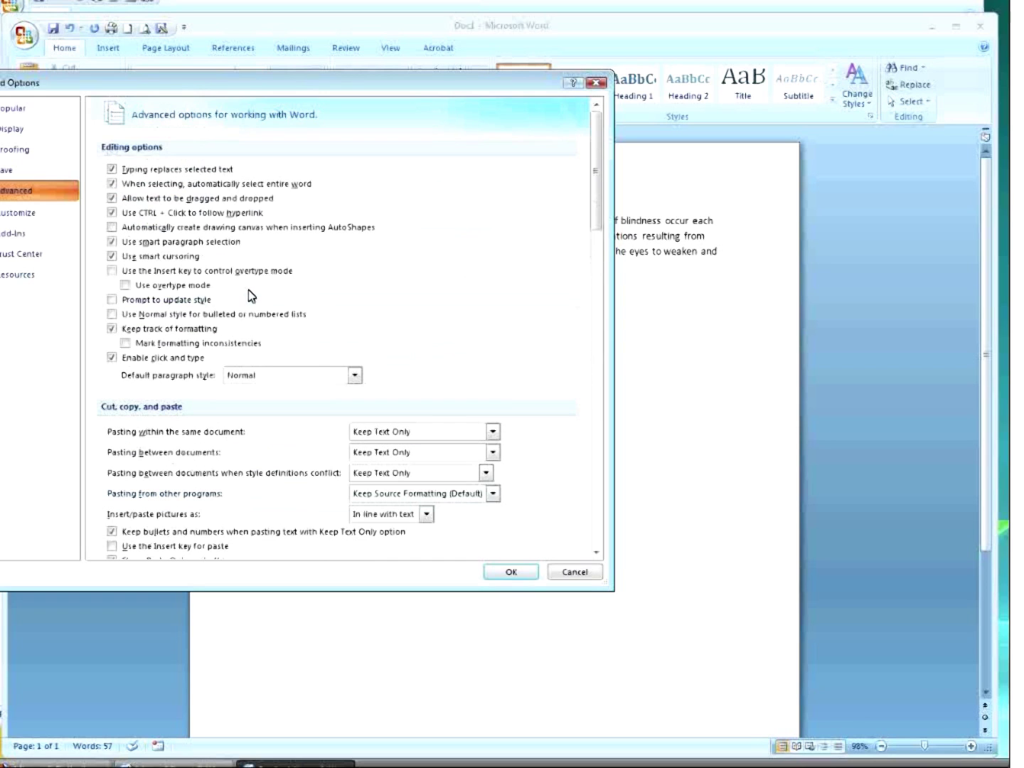
click(15, 130)
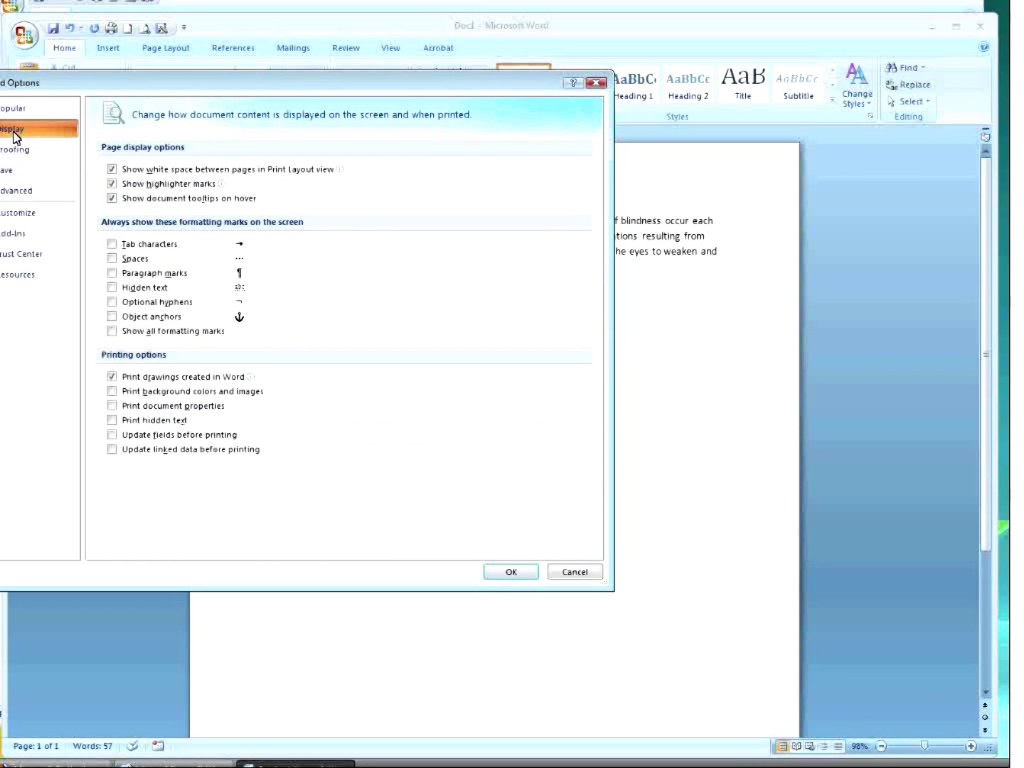
Browse the Popular, Customize, Save and Proofing pages, then scroll Advanced to Show document content.
click(13, 110)
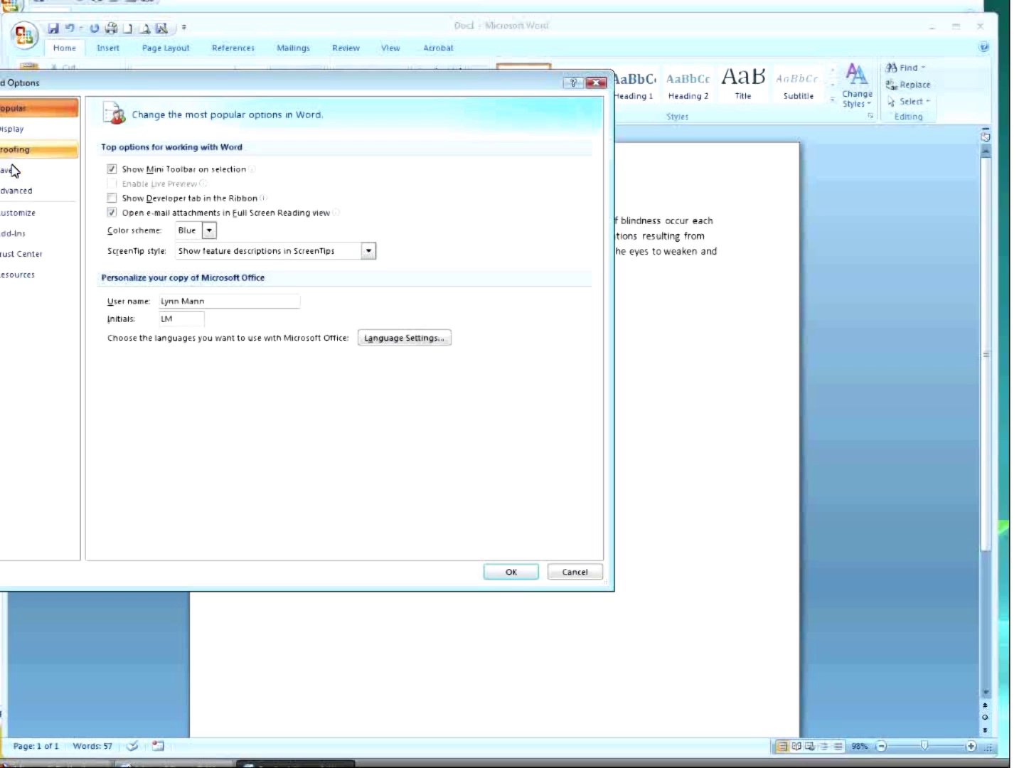
click(24, 212)
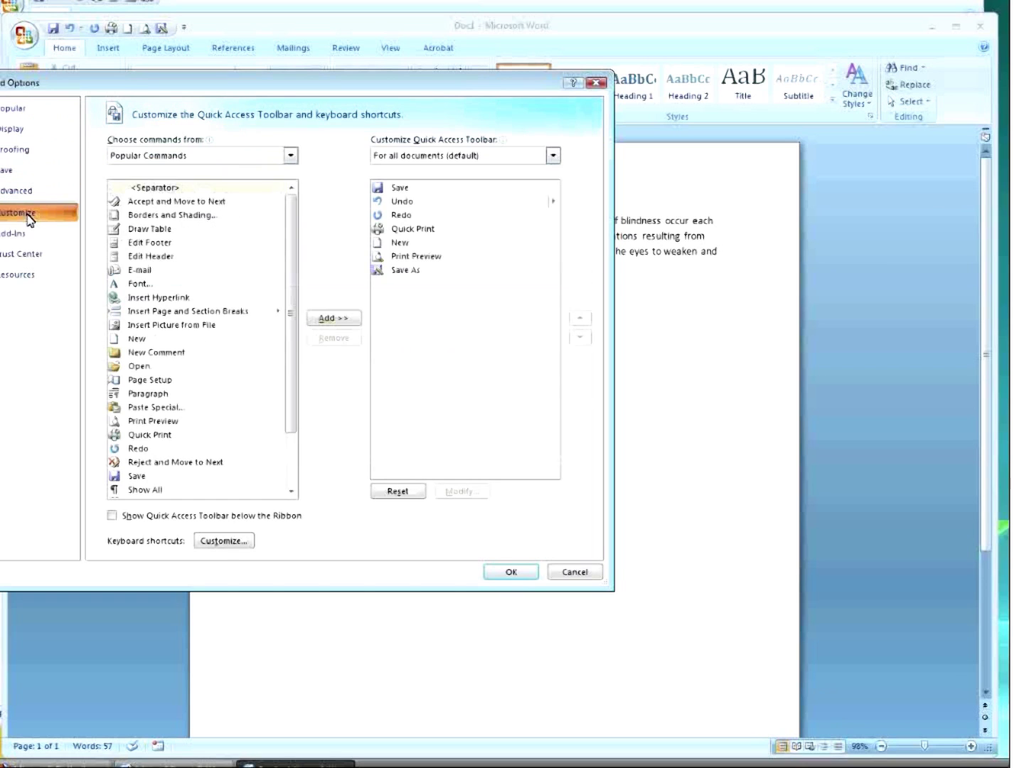
click(15, 191)
click(9, 171)
click(15, 151)
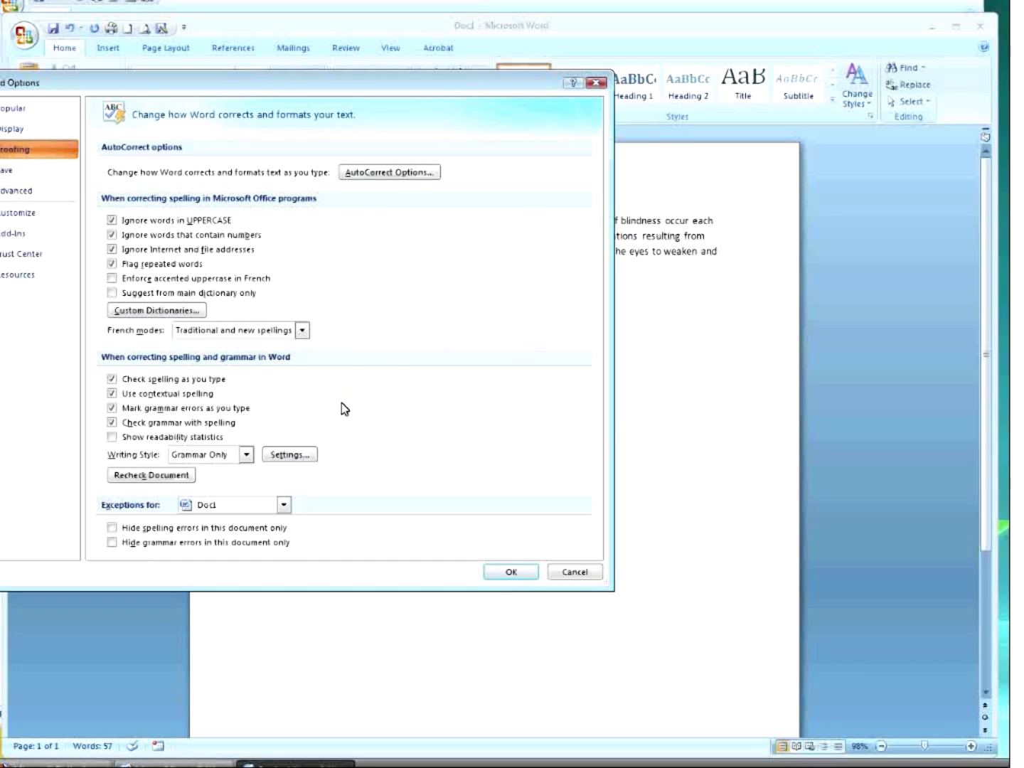
click(29, 192)
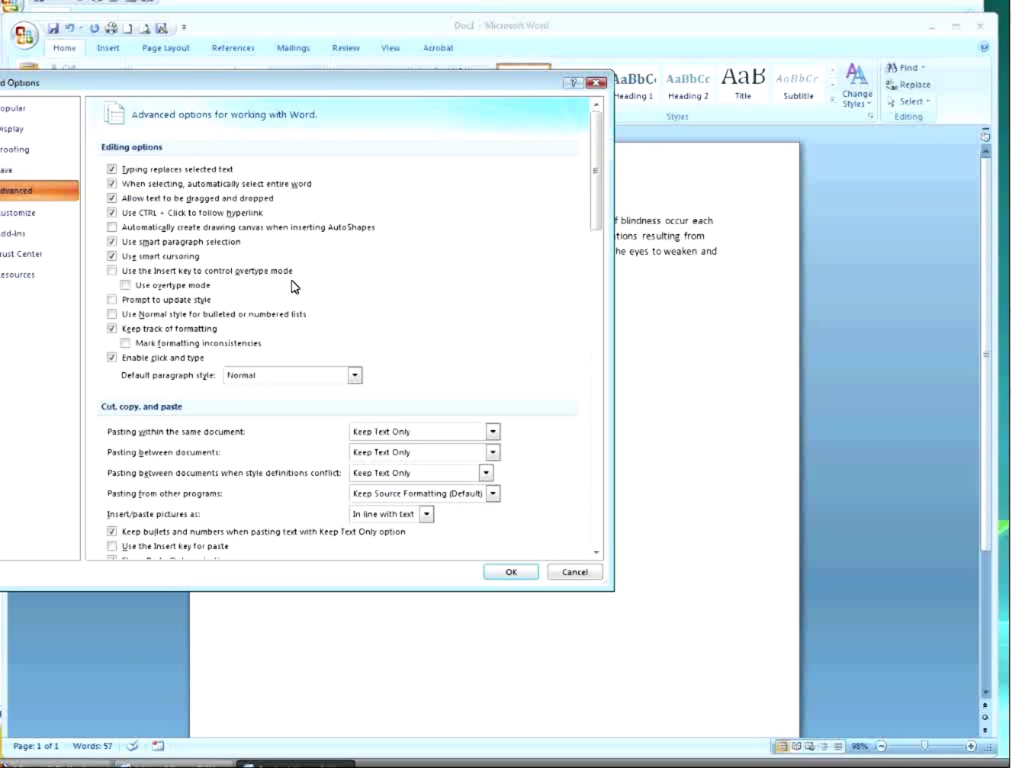
scroll(296, 286, down, 2)
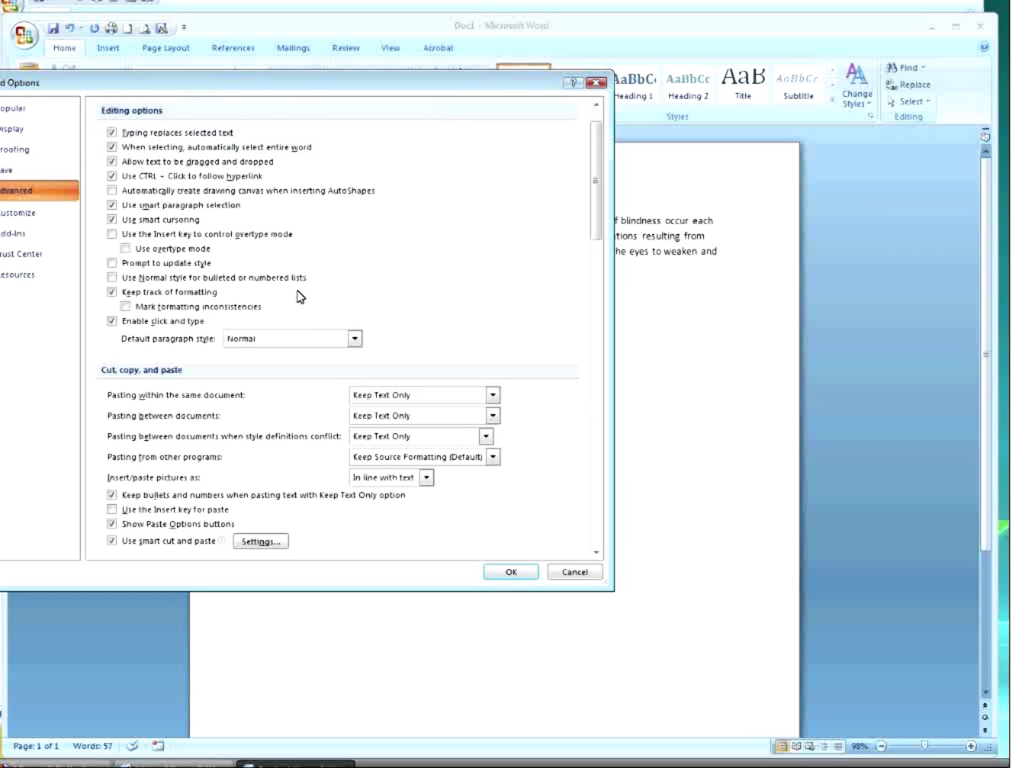
scroll(298, 298, down, 5)
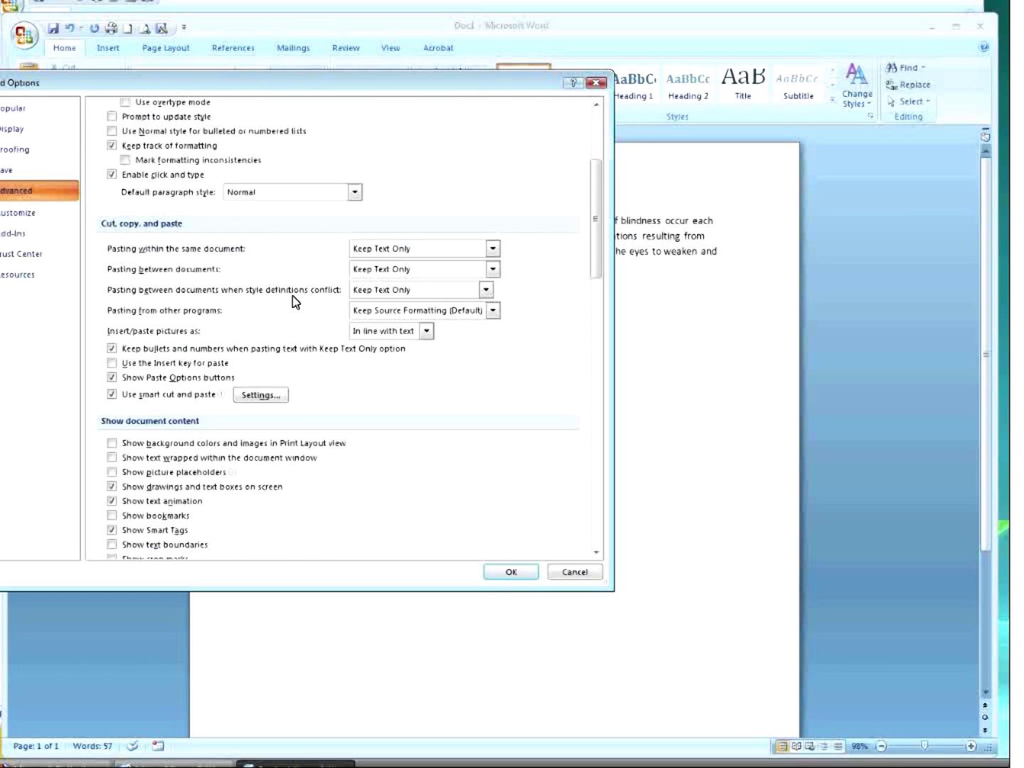
scroll(292, 297, down, 3)
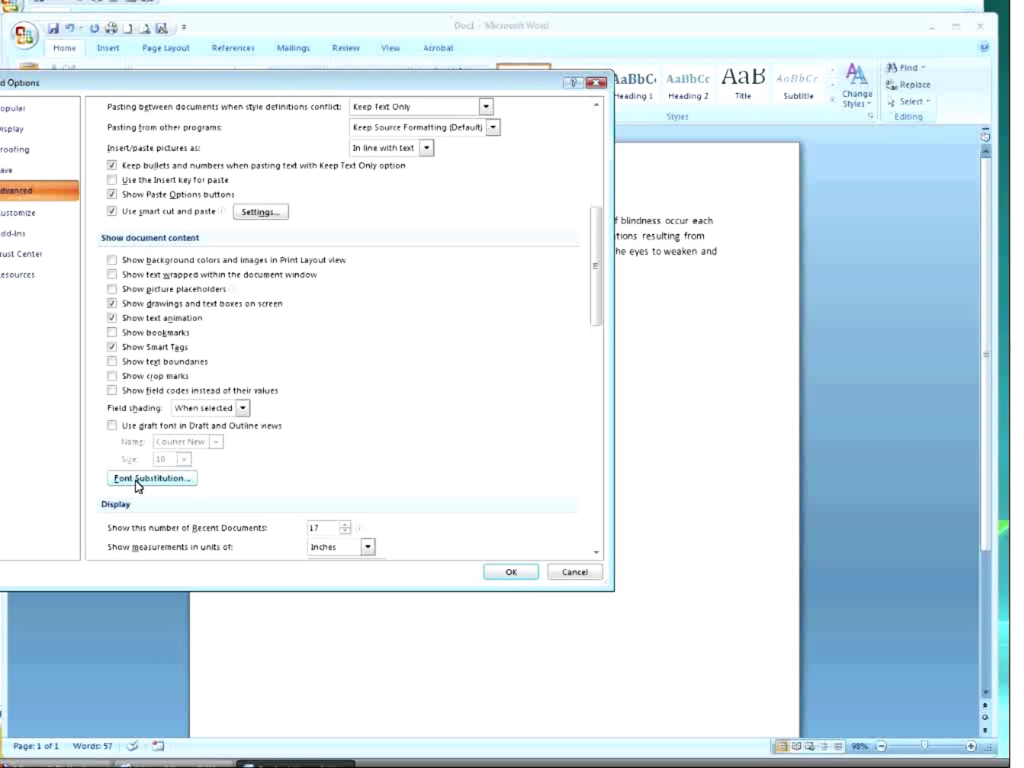
Turn on the draft font for Draft and Outline views and set its size to 12.
click(112, 426)
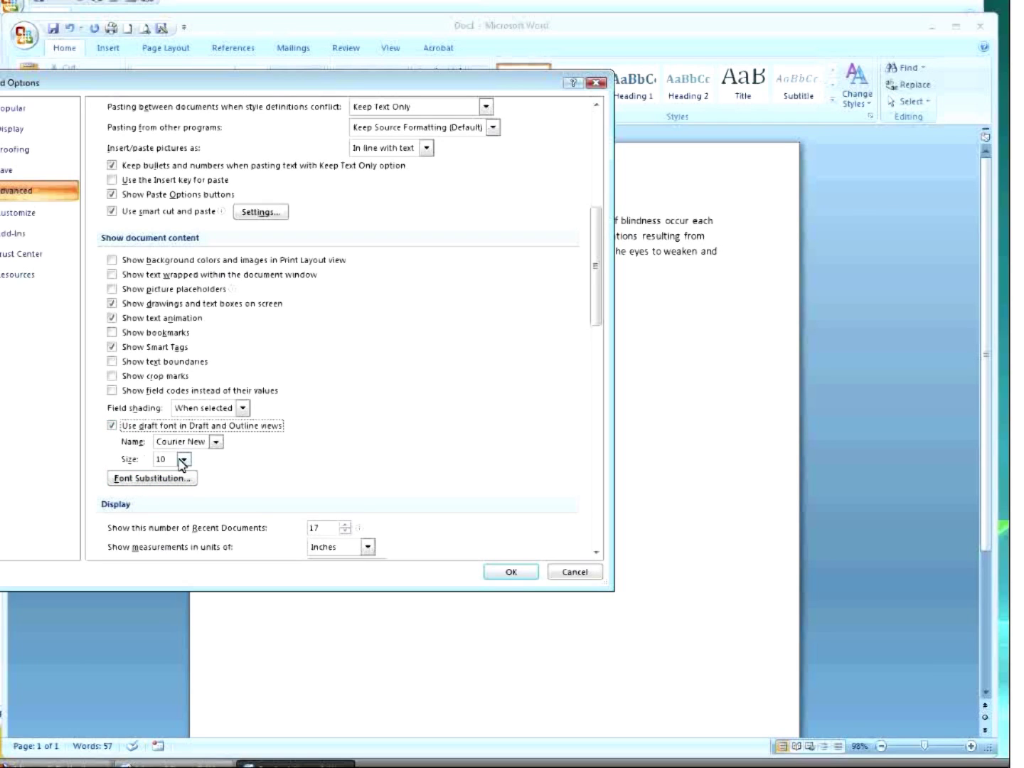
click(214, 443)
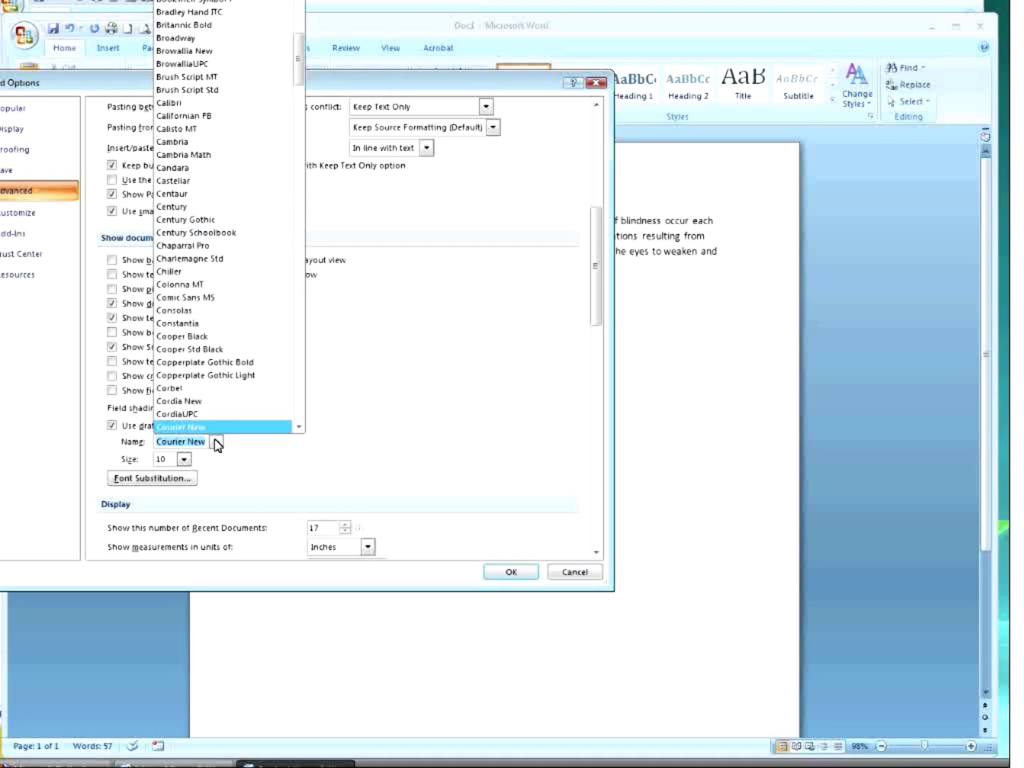
click(215, 442)
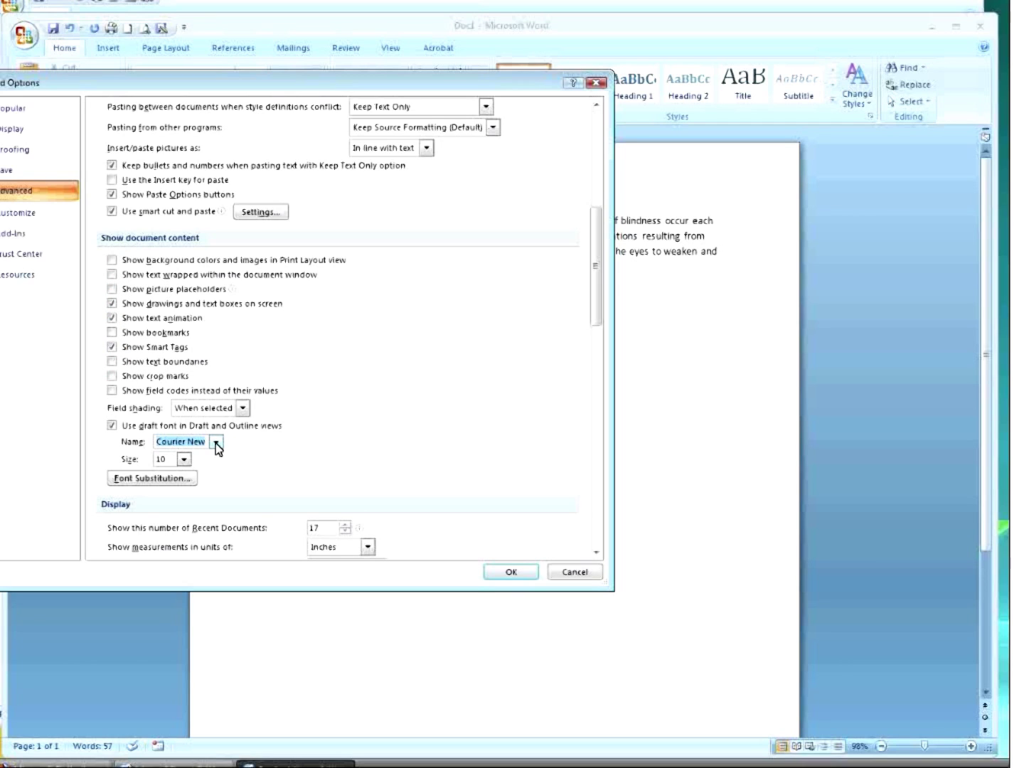
click(216, 443)
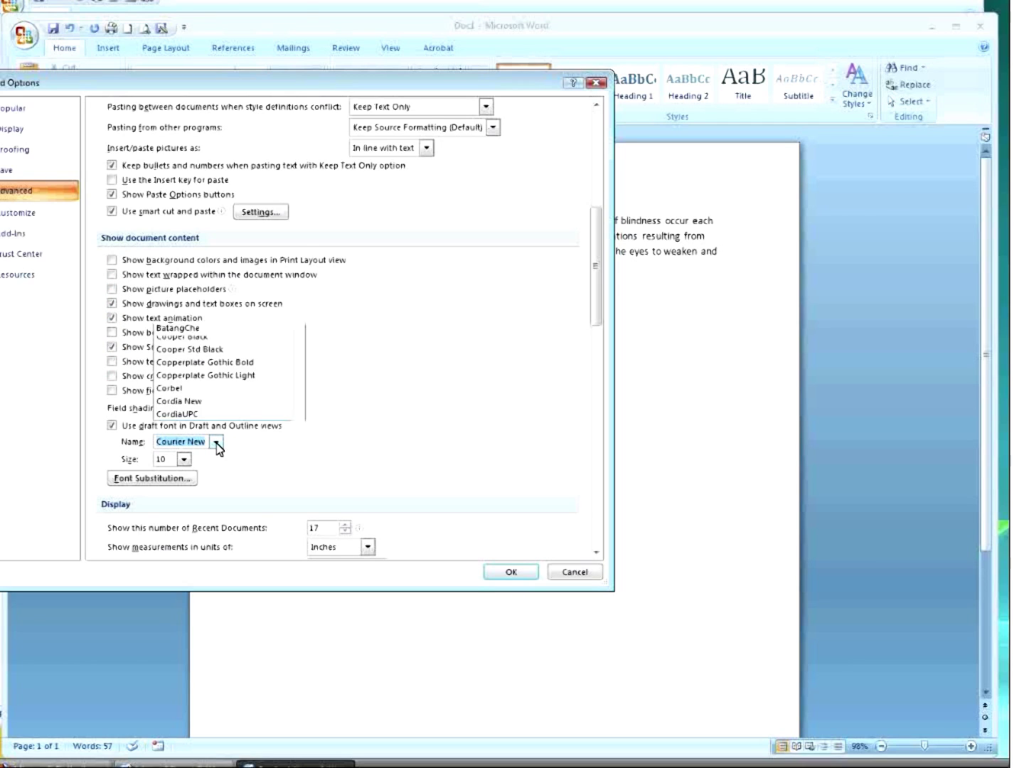
click(217, 444)
click(184, 459)
click(184, 460)
click(185, 459)
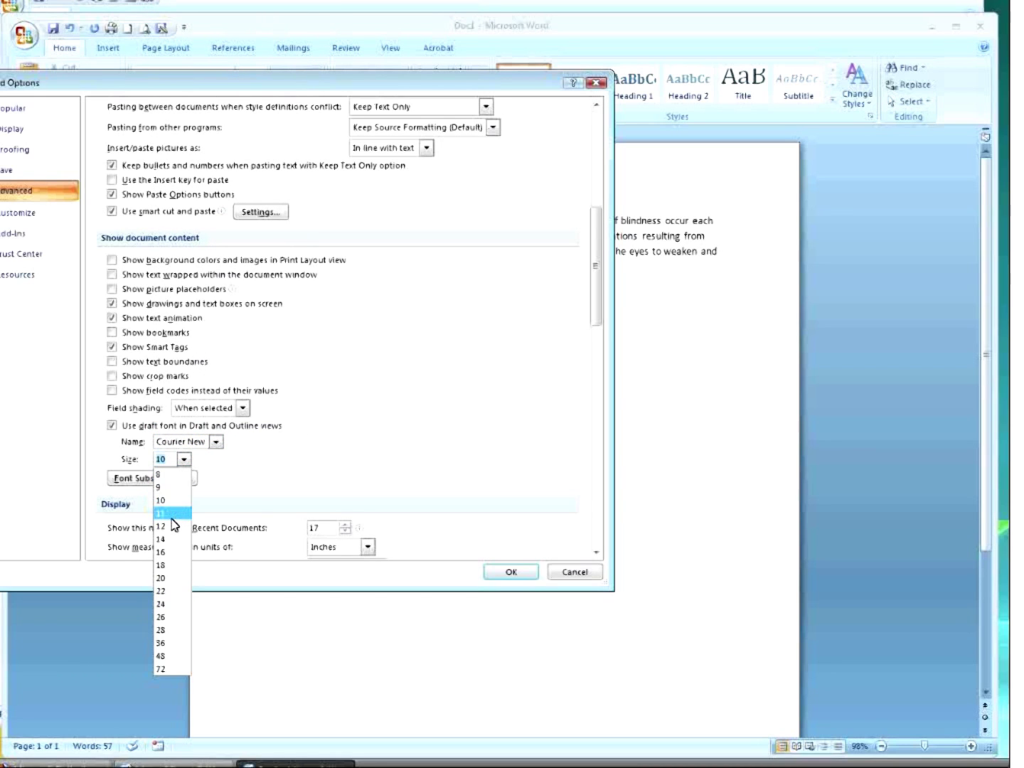
click(174, 527)
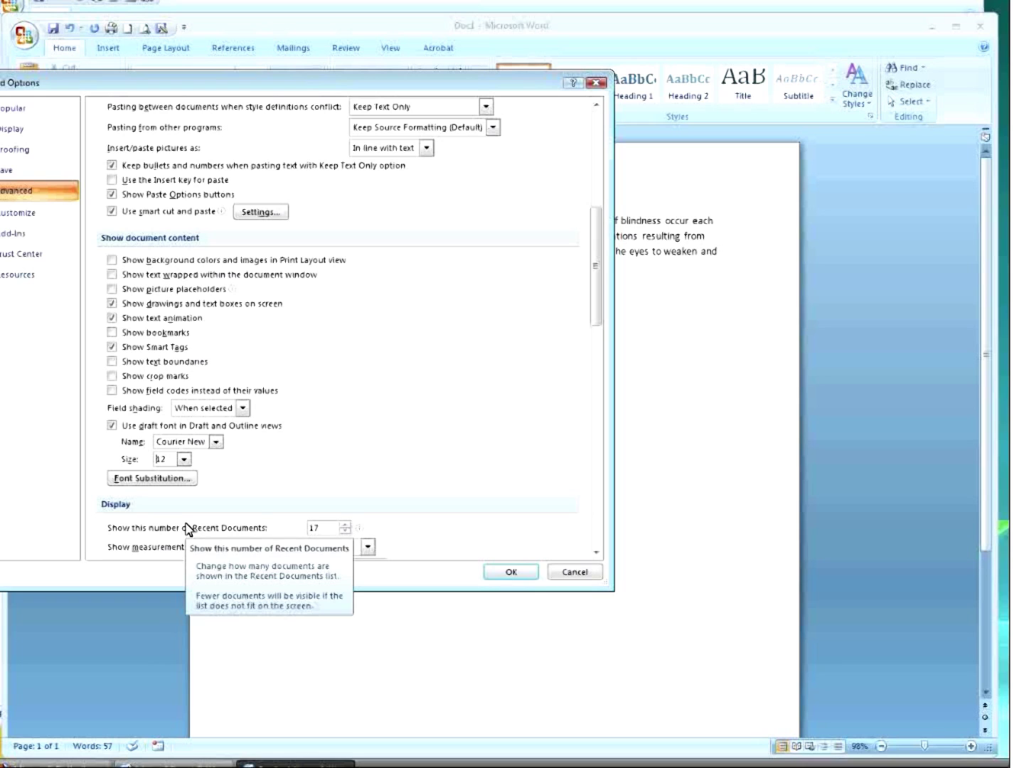
Pick Times New Roman as the draft font name and apply the options.
click(216, 443)
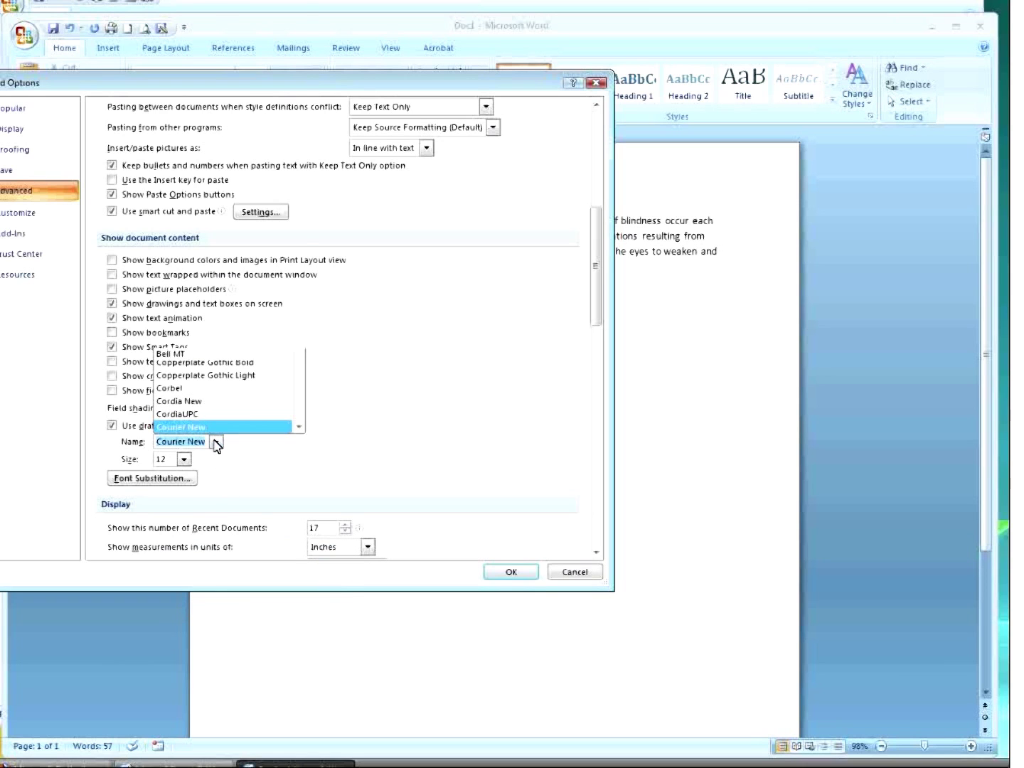
drag(299, 61, 290, 331)
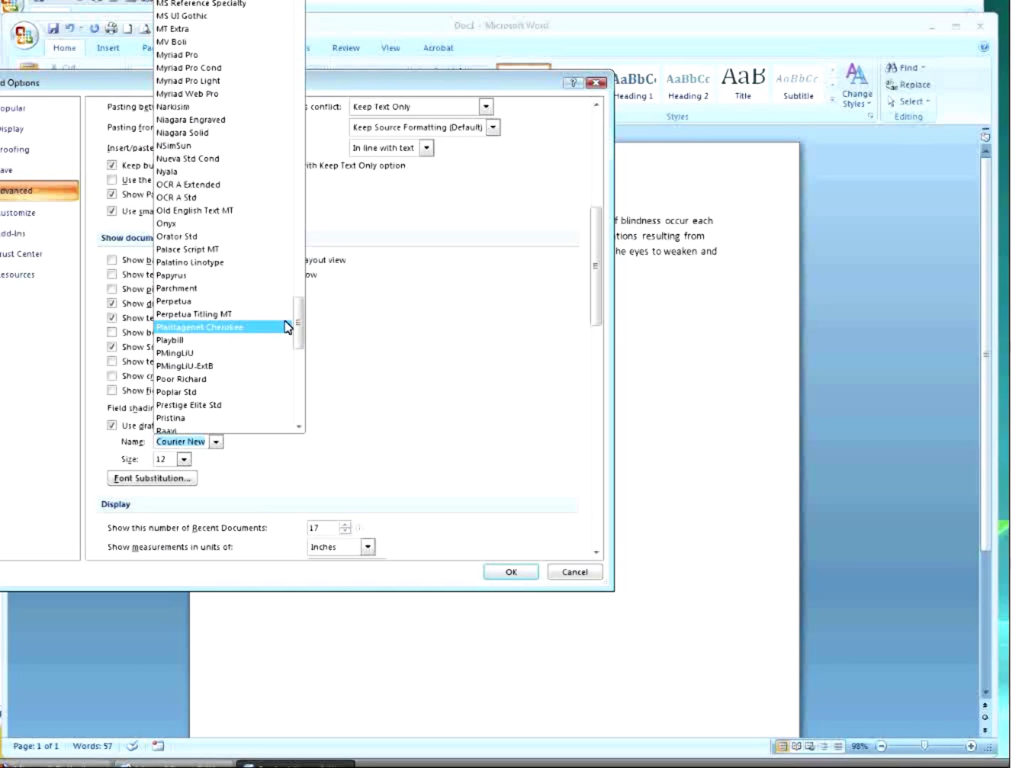
key(Up)
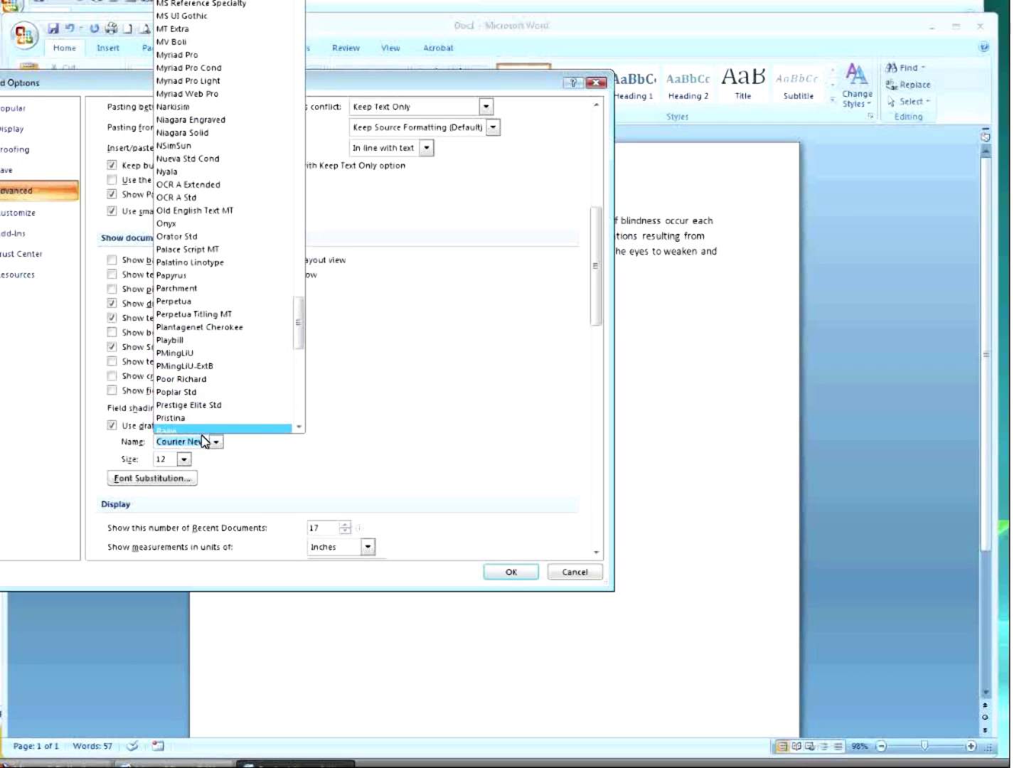
drag(298, 338, 298, 394)
click(191, 302)
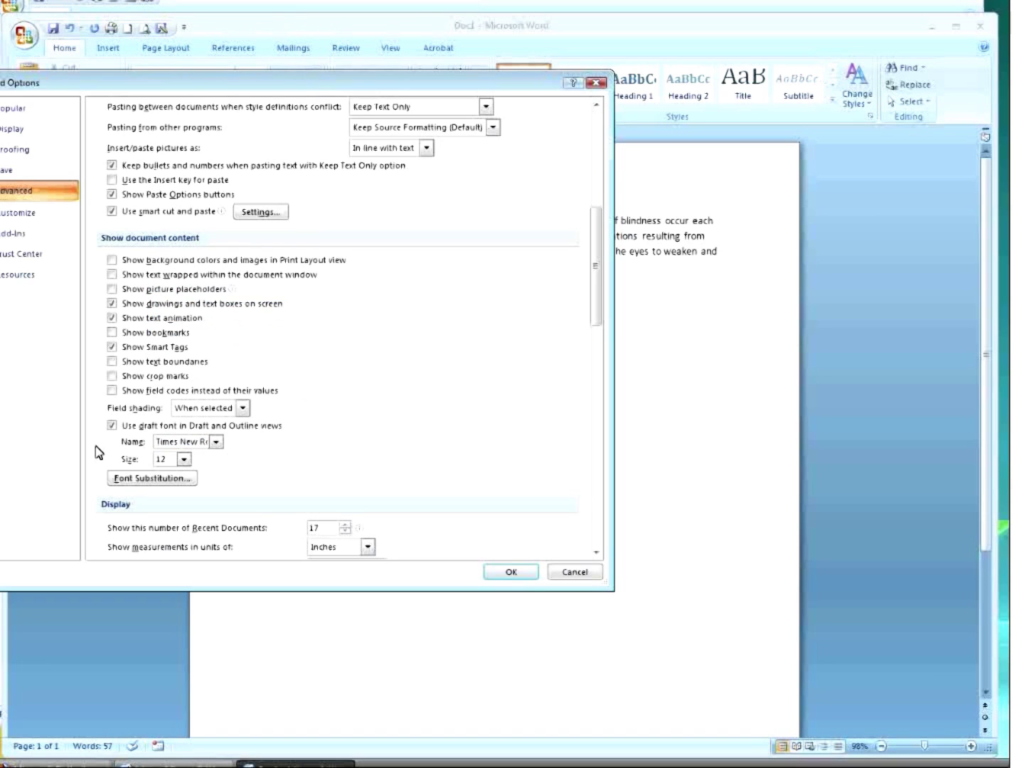
click(509, 573)
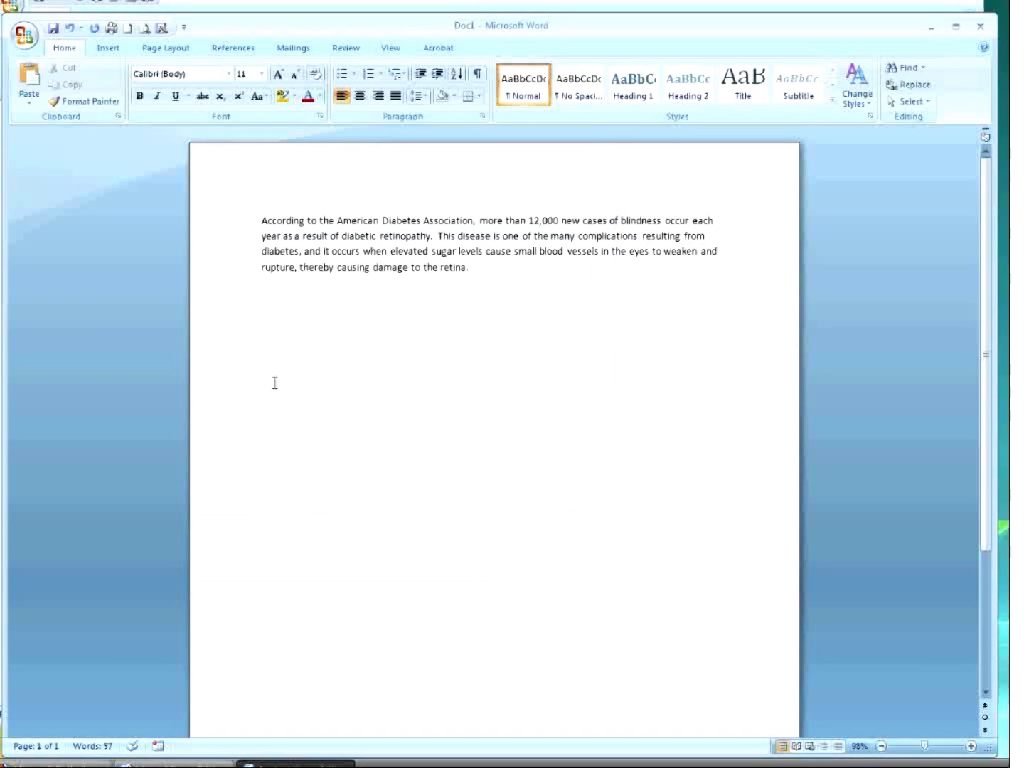
Create a new blank document and verify the draft font is still Times New Roman 12.
click(132, 29)
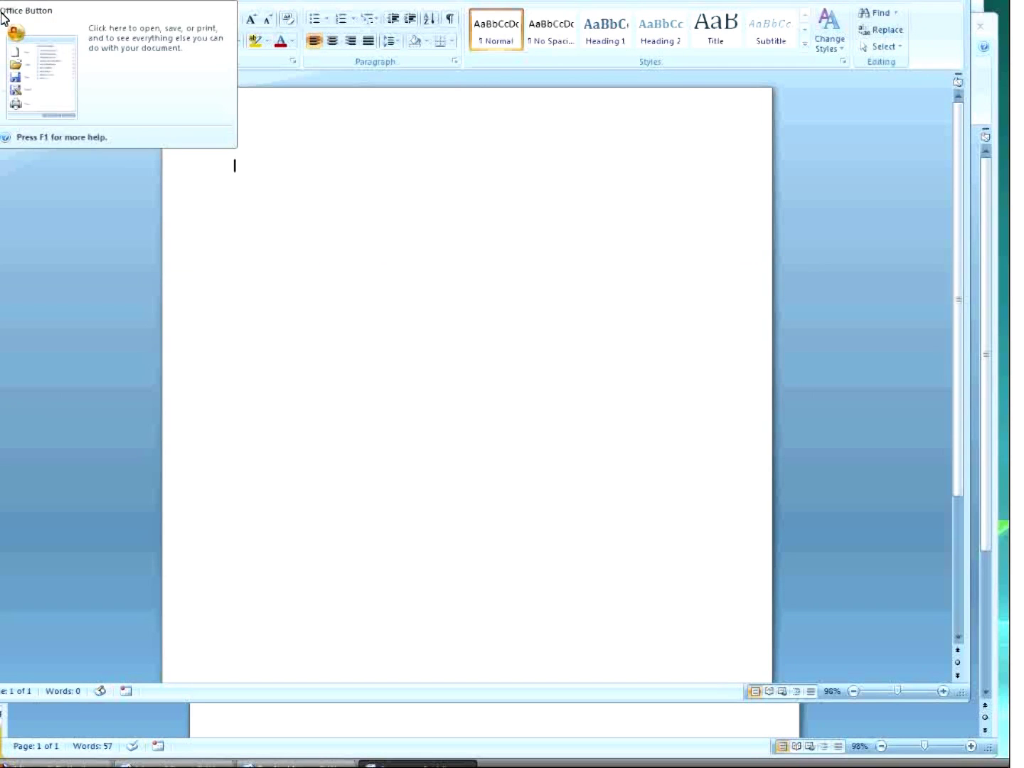
click(2, 17)
click(222, 316)
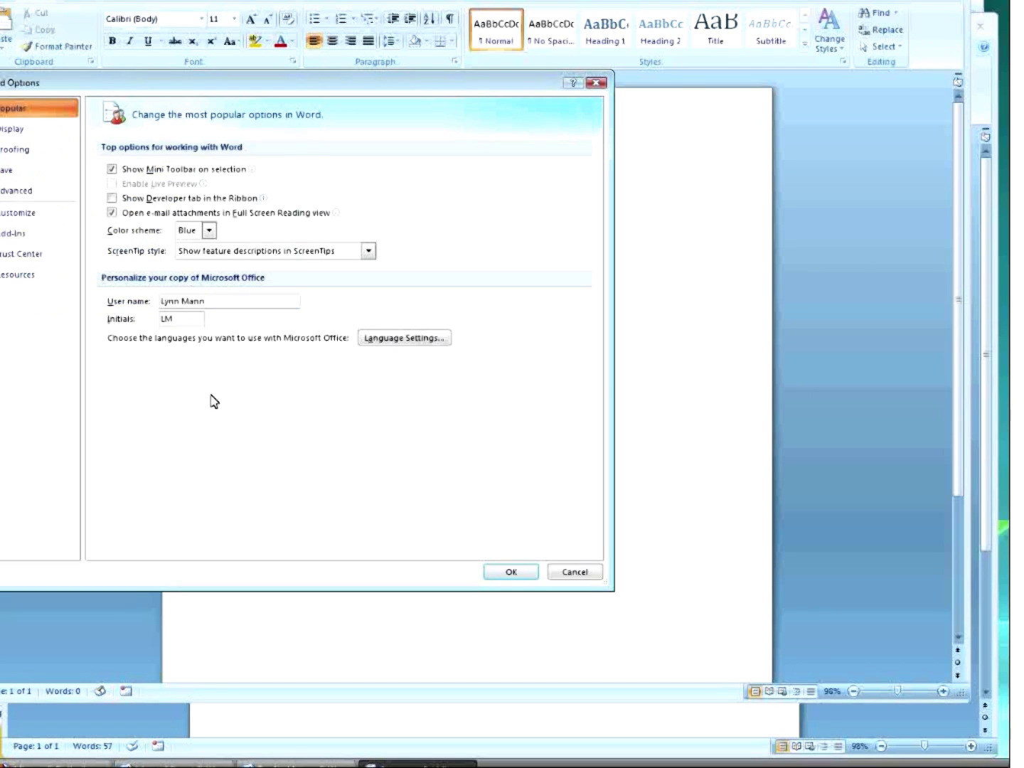
click(27, 194)
scroll(278, 490, down, 15)
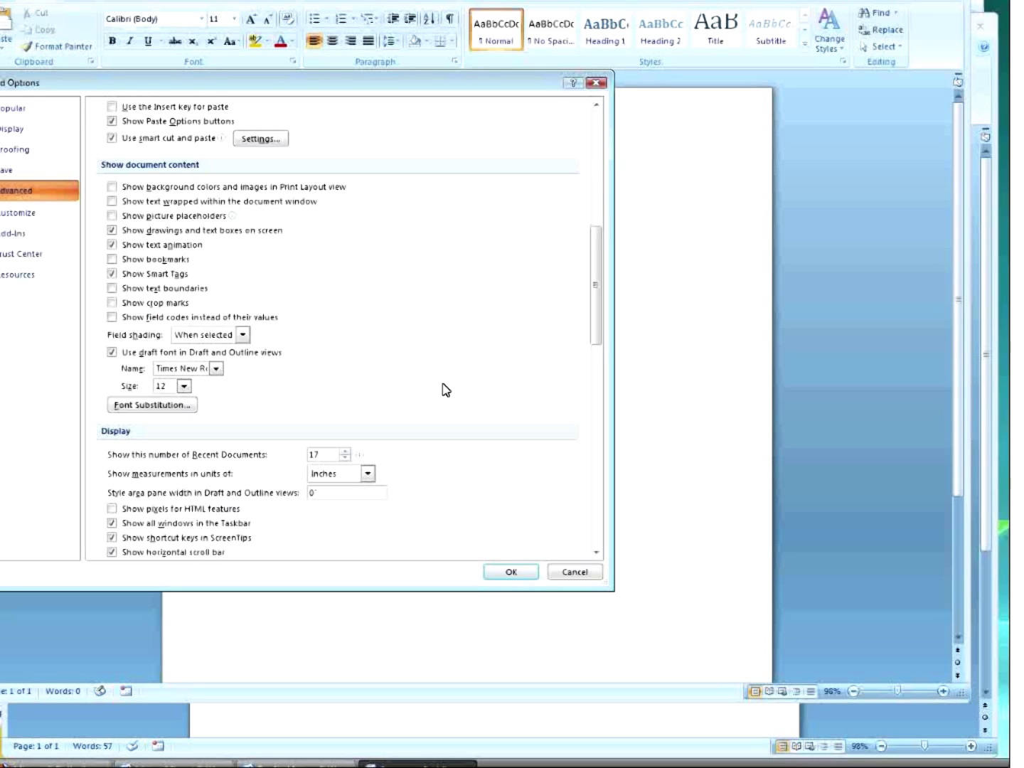
click(526, 574)
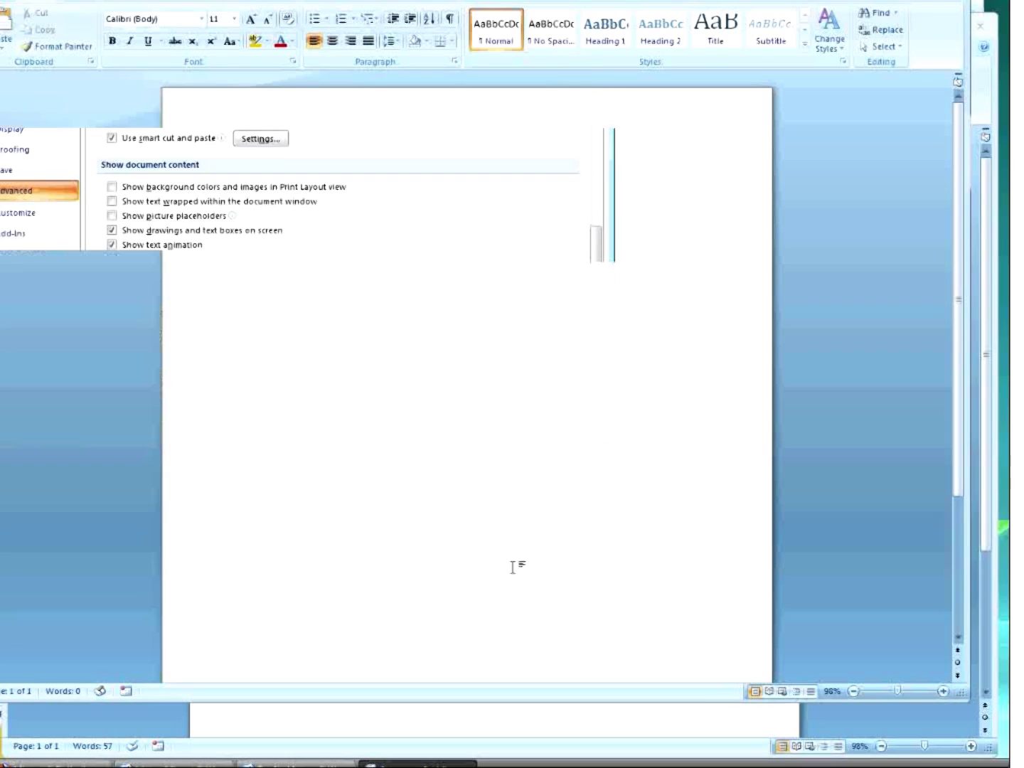